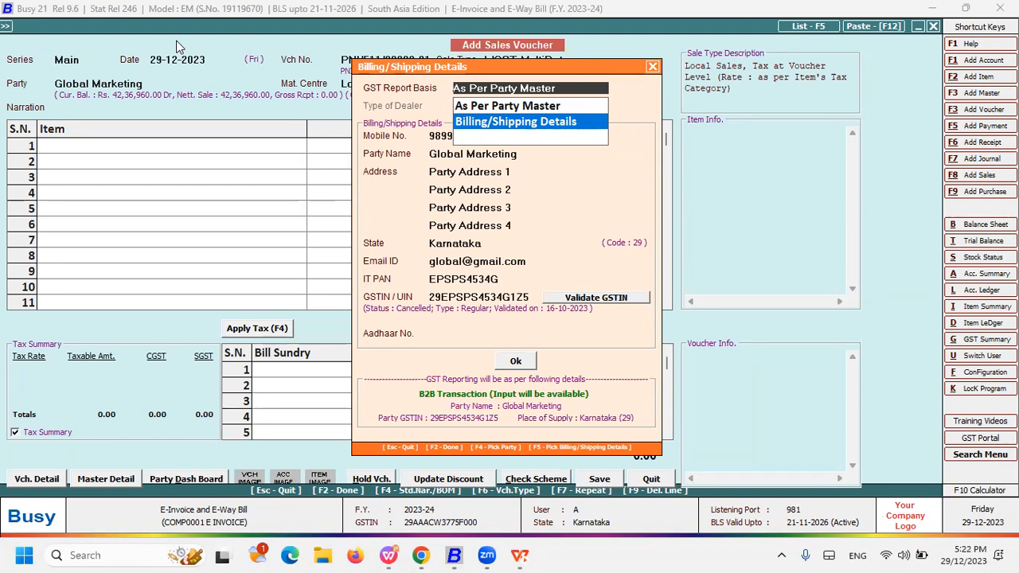
- Set the GST report basis to As Per Party Master, accept the billing/shipping details and keep Location as the material centre
key("Up")
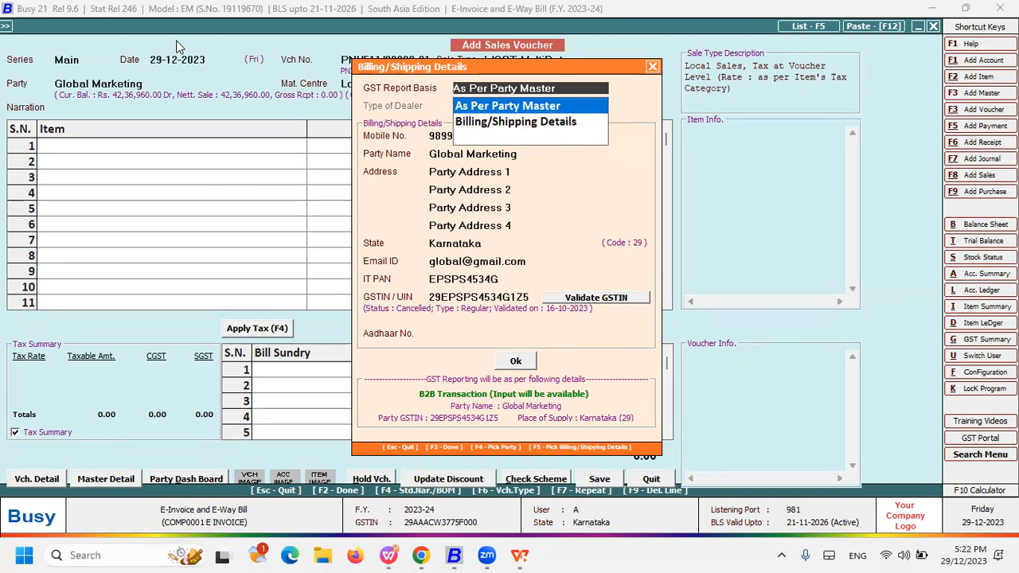
key("Return")
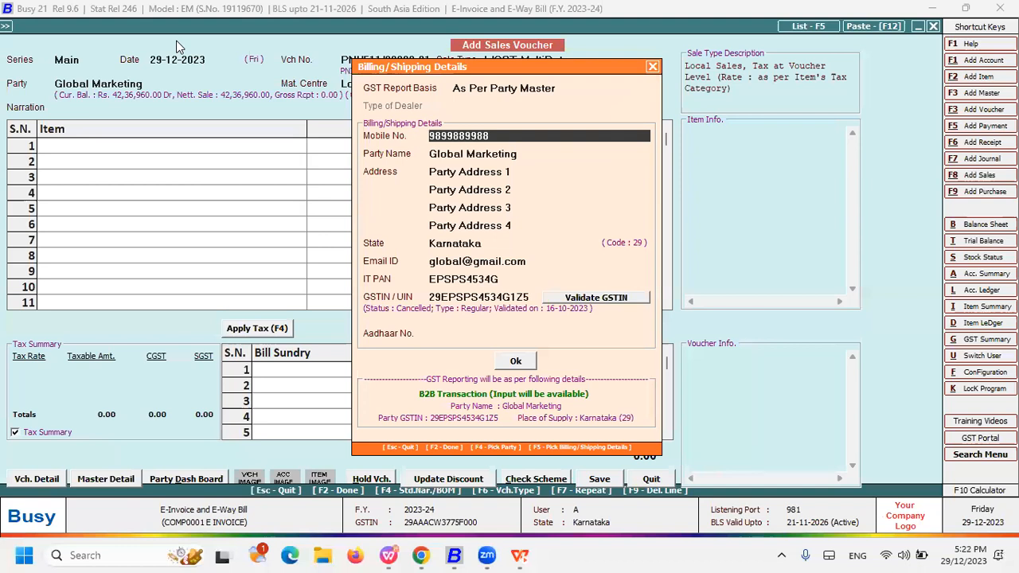
key("F2")
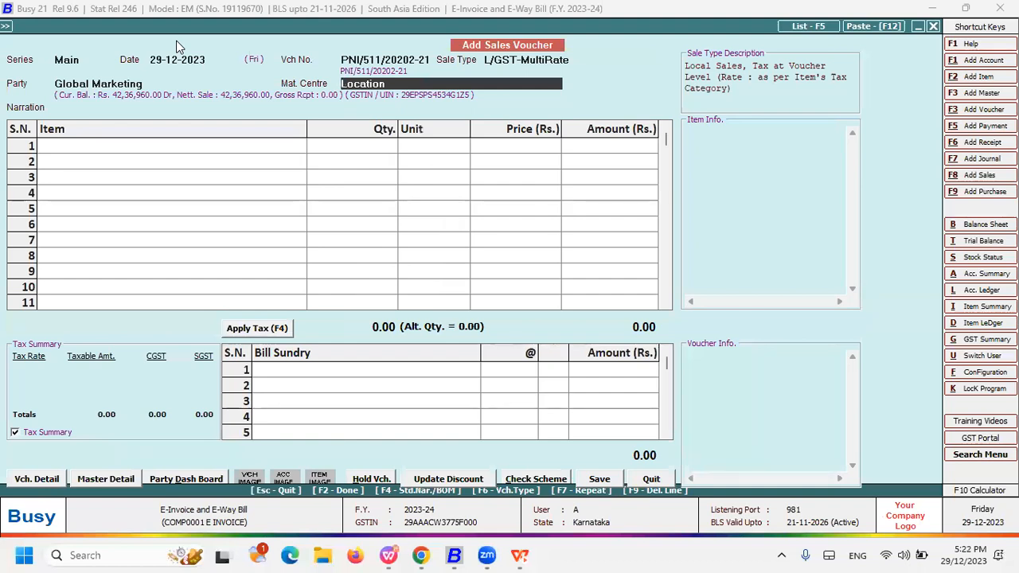
key("Return")
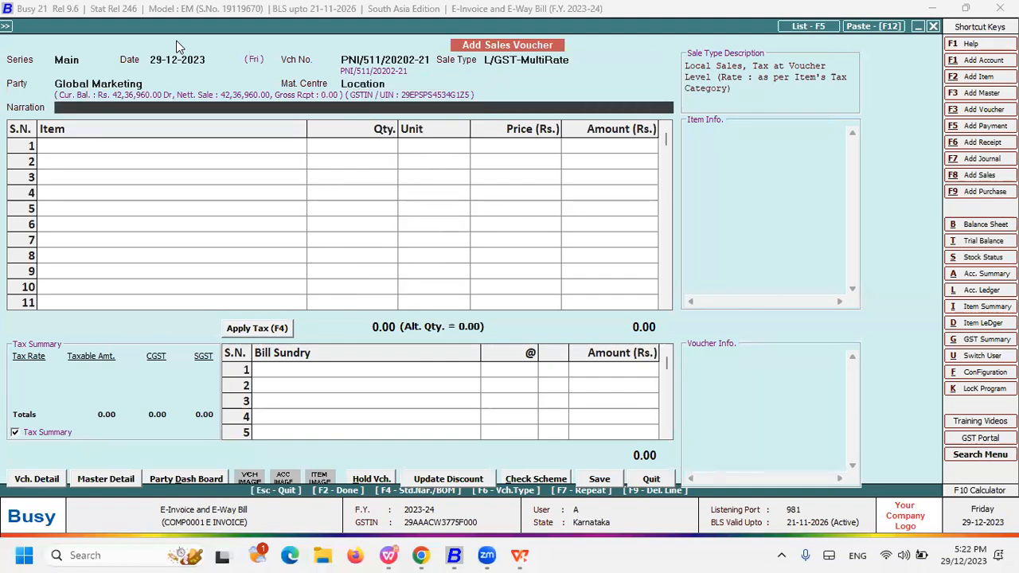
- Add Bagguase Board as the first item with quantity 1 and amount 120000, and apply its CGST and SGST
key("Return")
key("Down")
key("Down")
key("Return")
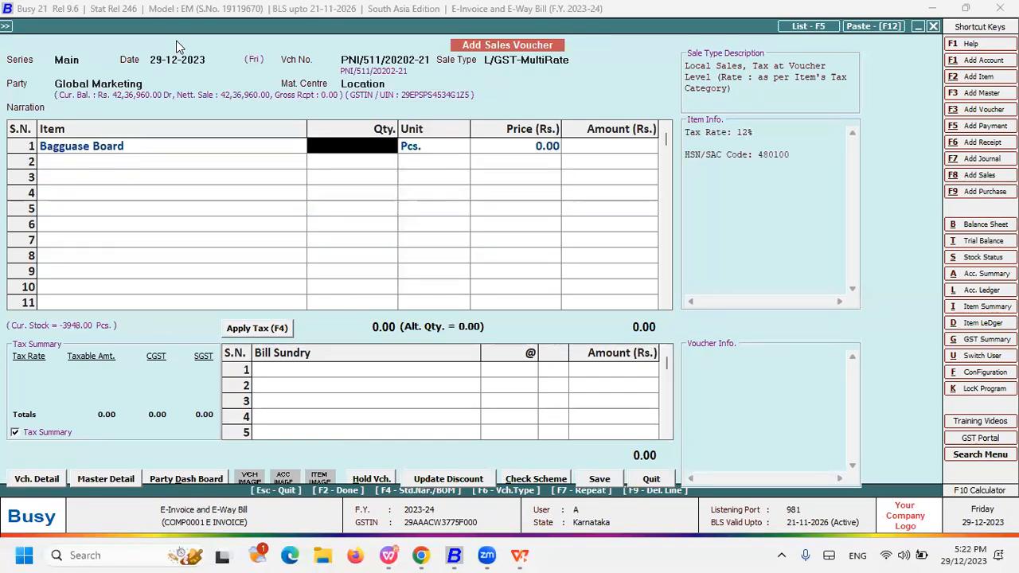
type("1")
key("Return")
key("Return")
key("Return")
key("Return")
key("Return")
key("Return")
type("120000")
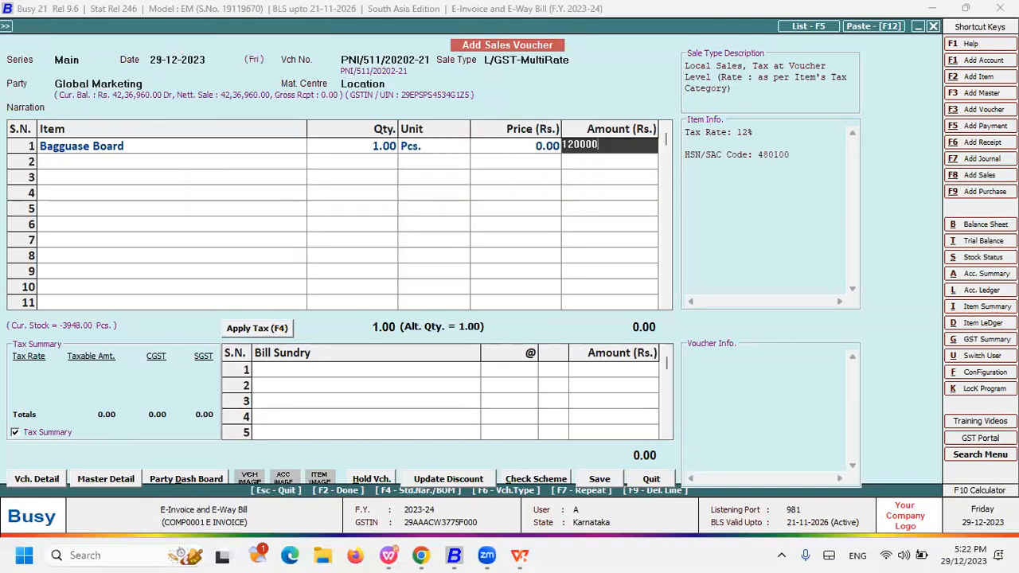
key("Return")
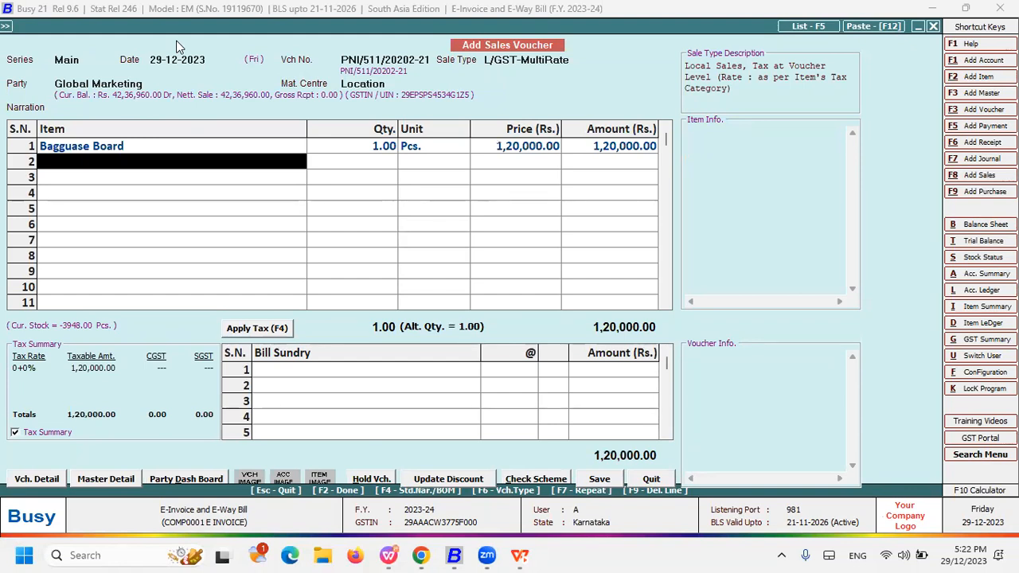
key("Return")
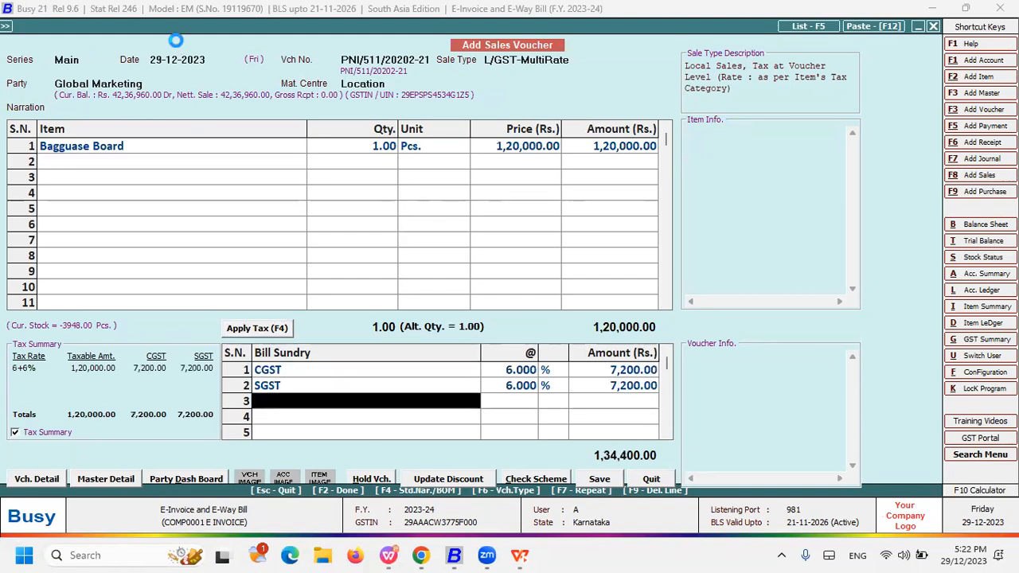
- In the voucher's transport details, choose SELF as the transport and enter vehicle number DL01LL1234
key("Return")
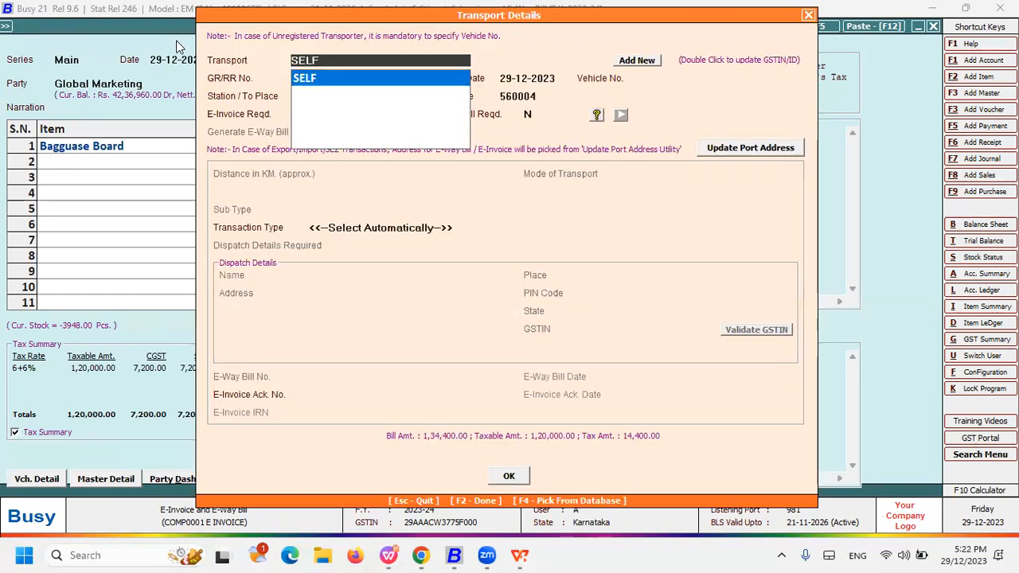
key("Return")
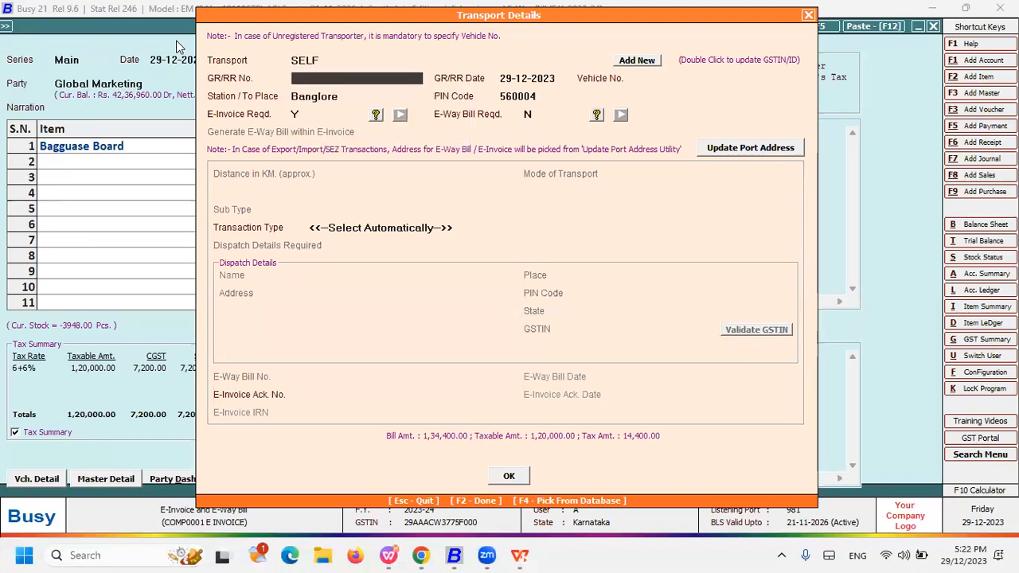
key("Return")
key("Return")
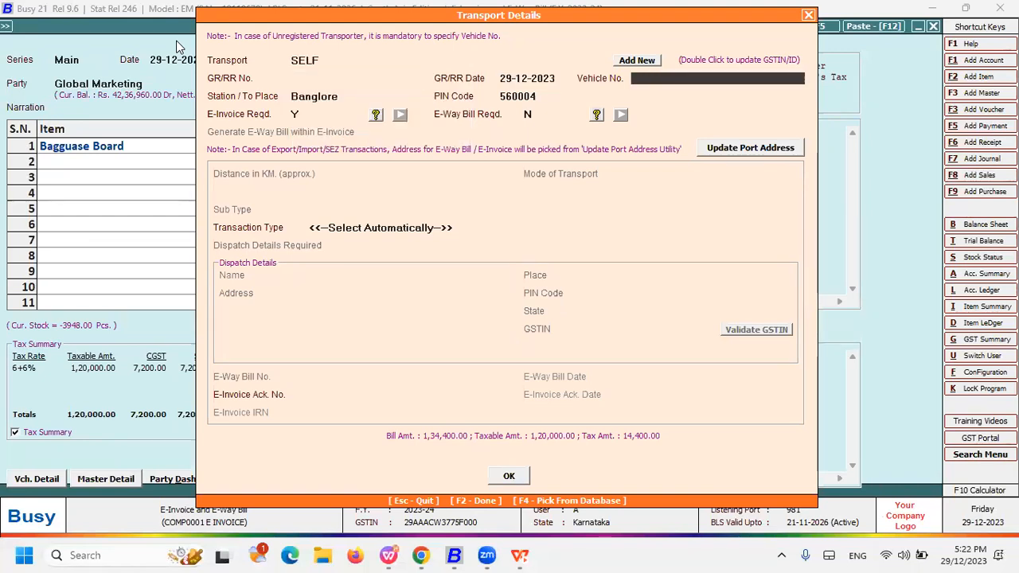
type("DL01LL1234")
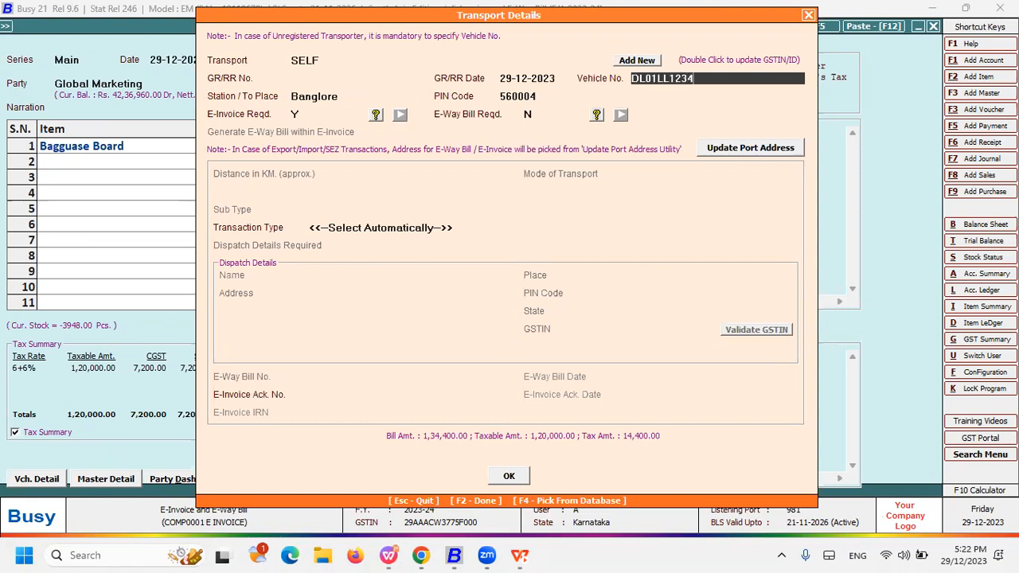
- Examine the form for adding a new transporter and its ID, keeping SELF as the transport
left_click(325, 57)
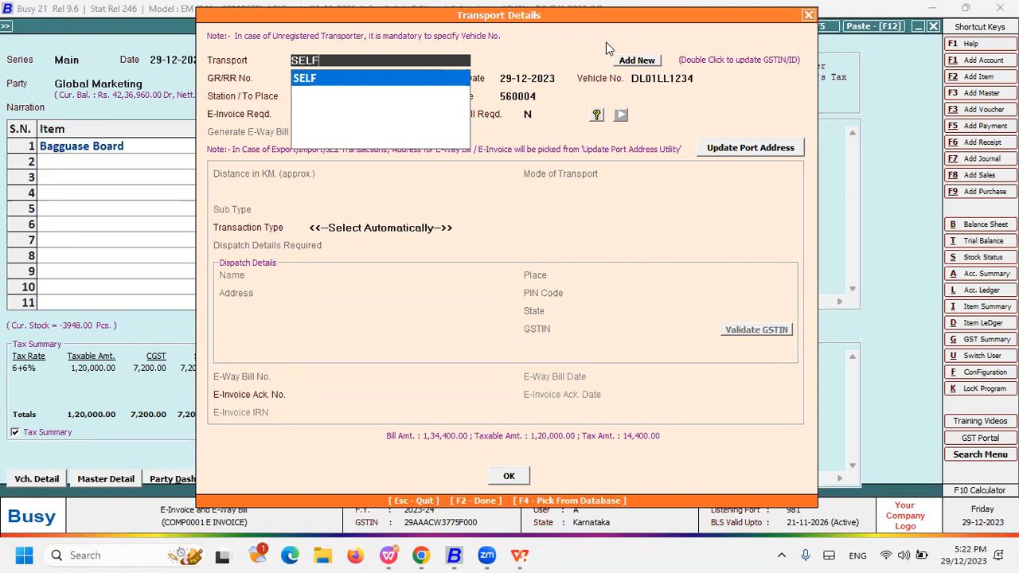
left_click(629, 62)
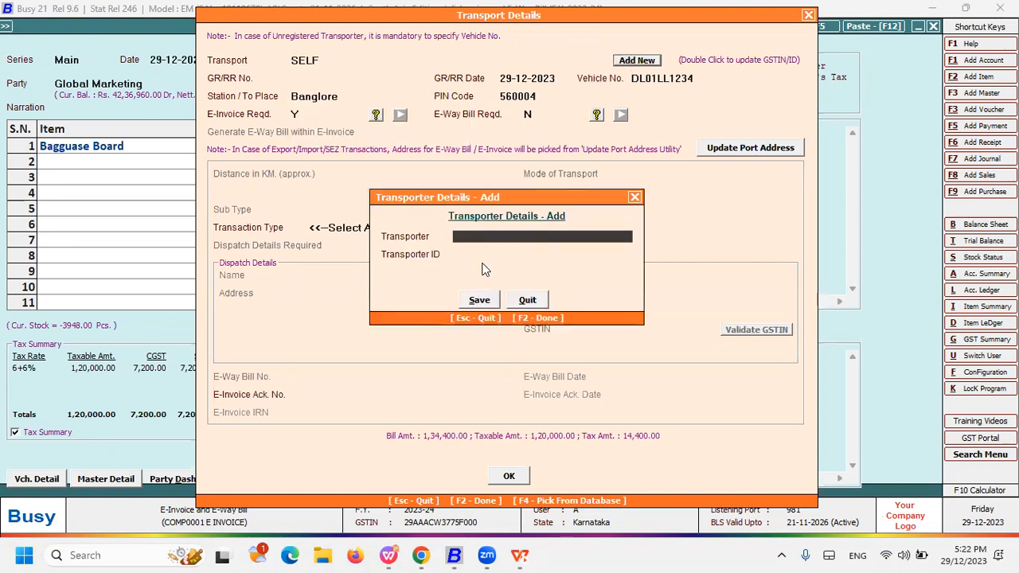
key("Escape")
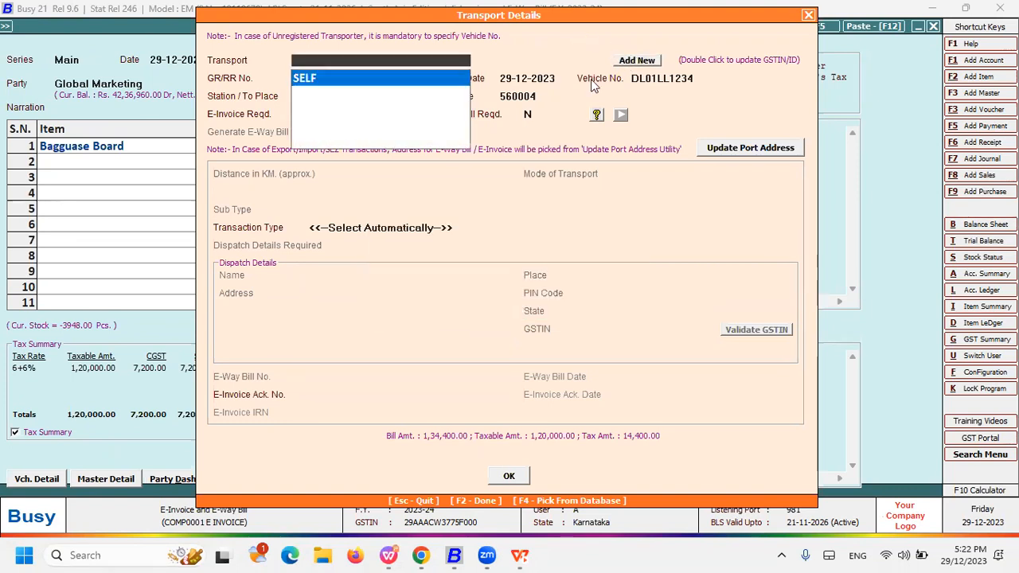
left_click(629, 62)
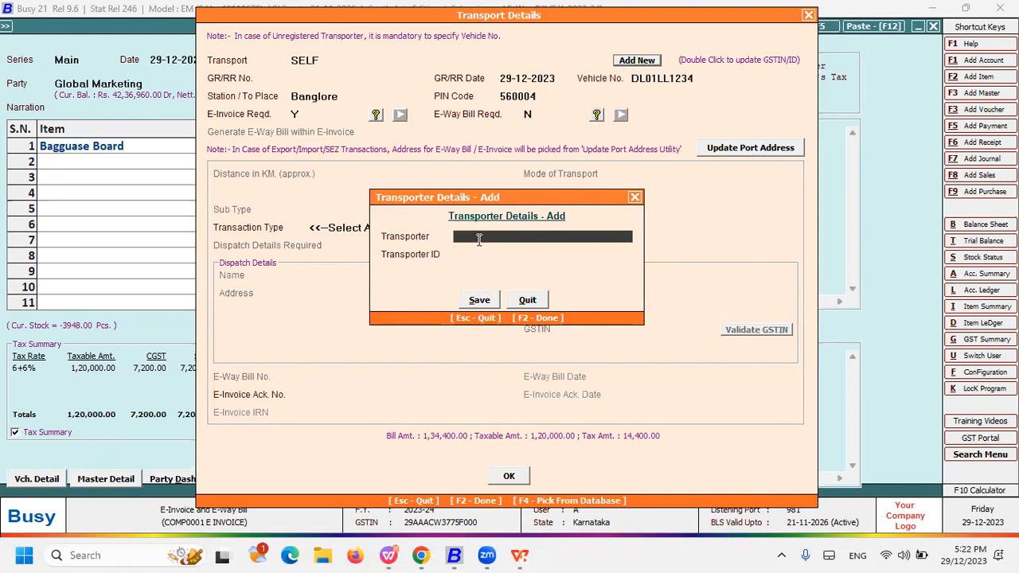
key("Return")
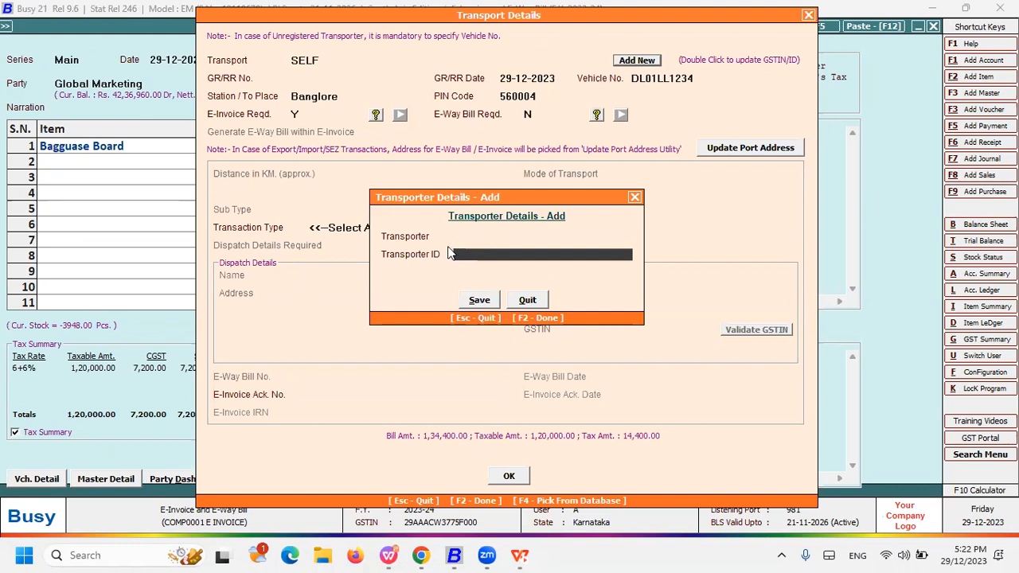
left_click(481, 299)
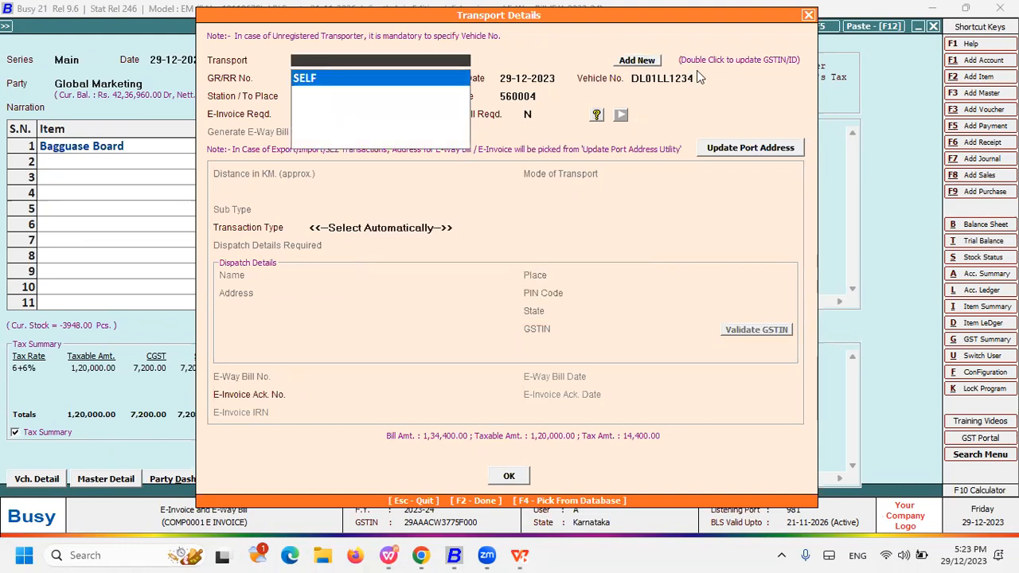
key("Return")
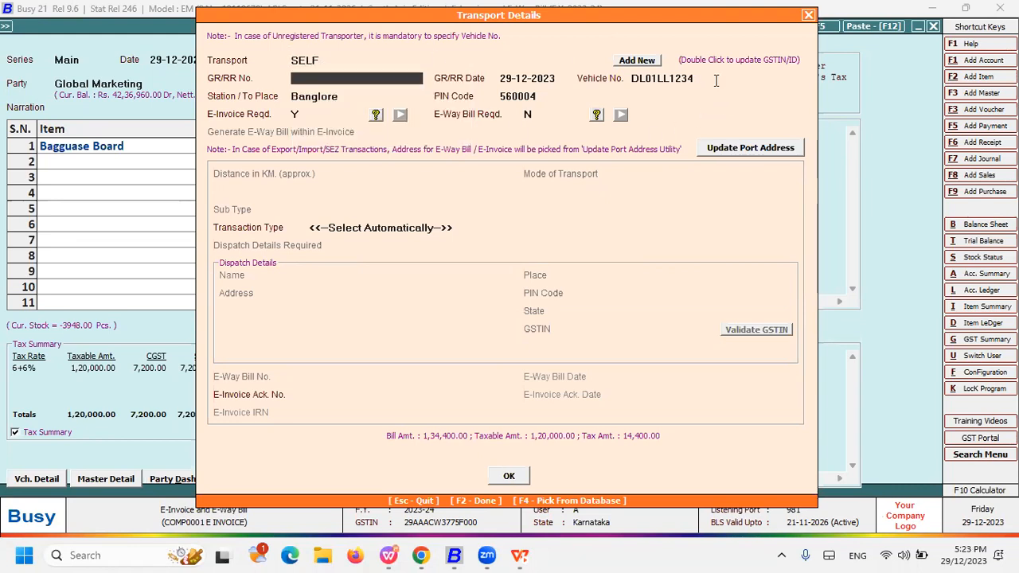
- Review the vehicle number, destination place, PIN code and e-invoice requirement in the transport details
left_click(713, 78)
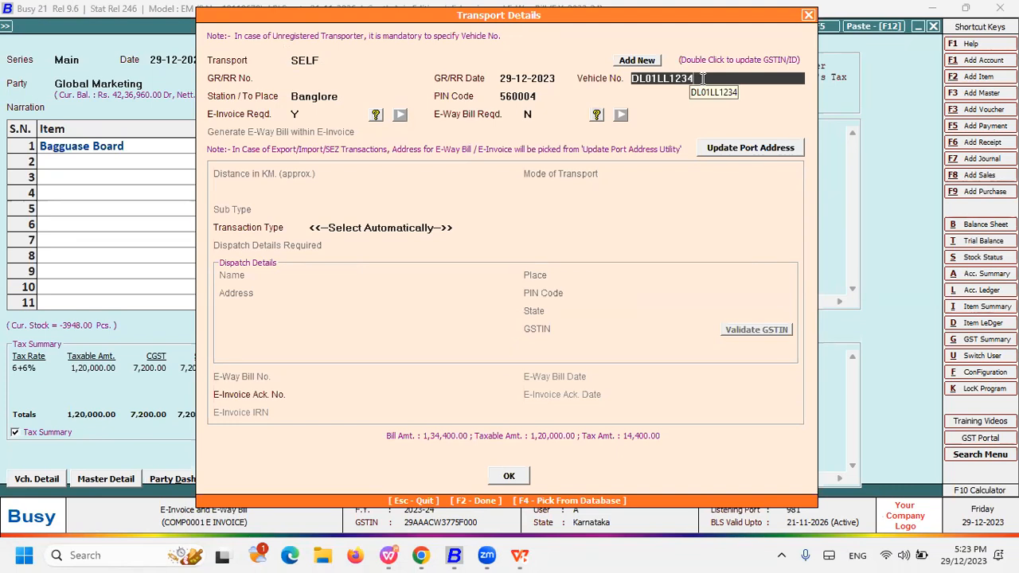
type("5")
key("BackSpace")
left_click(350, 95)
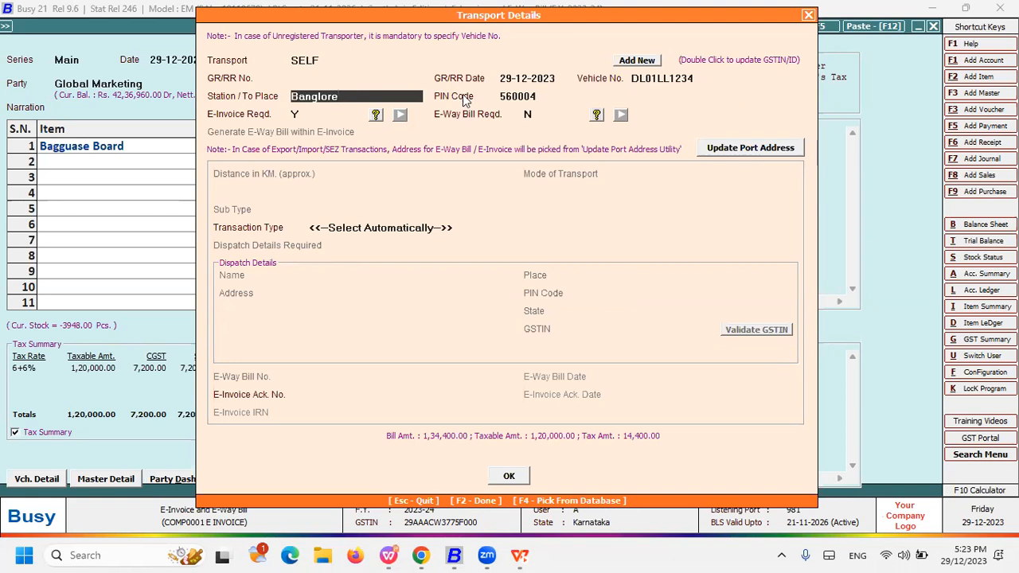
left_click(546, 96)
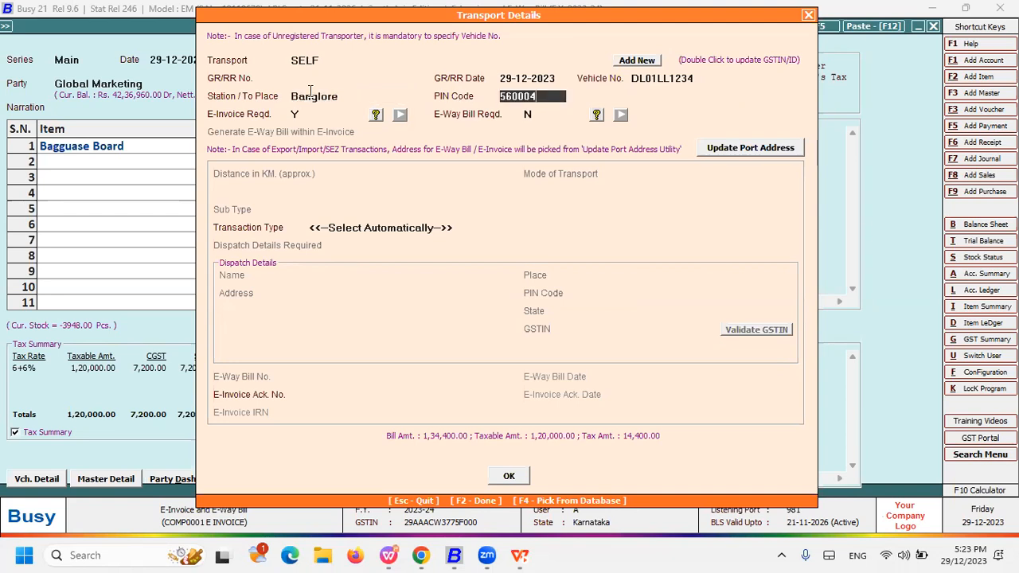
left_click(299, 113)
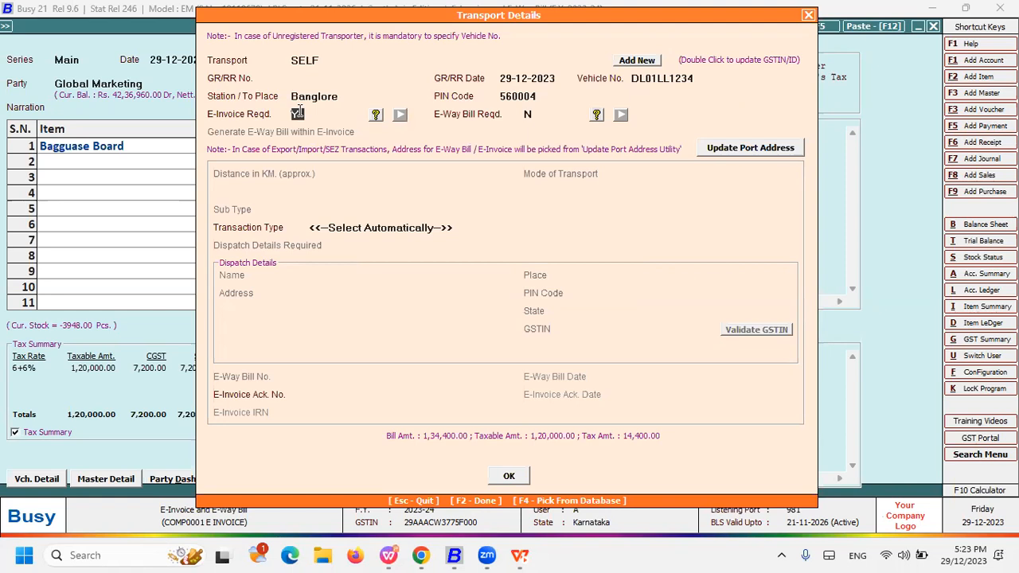
- Set E-Way Bill required to Y and update the transport distance to 6 km with the distance check
left_click(526, 114)
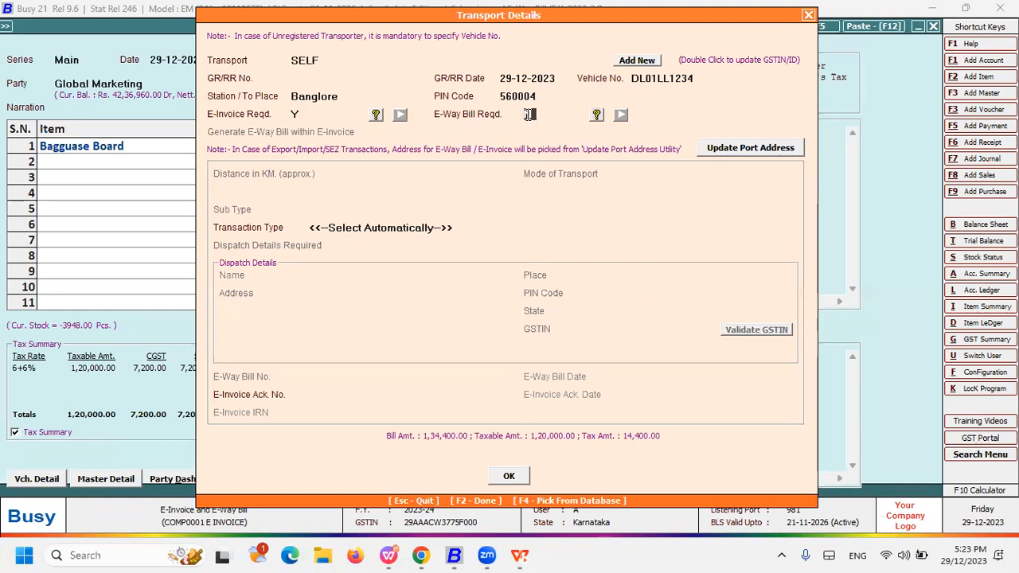
type("Y")
left_click(417, 176)
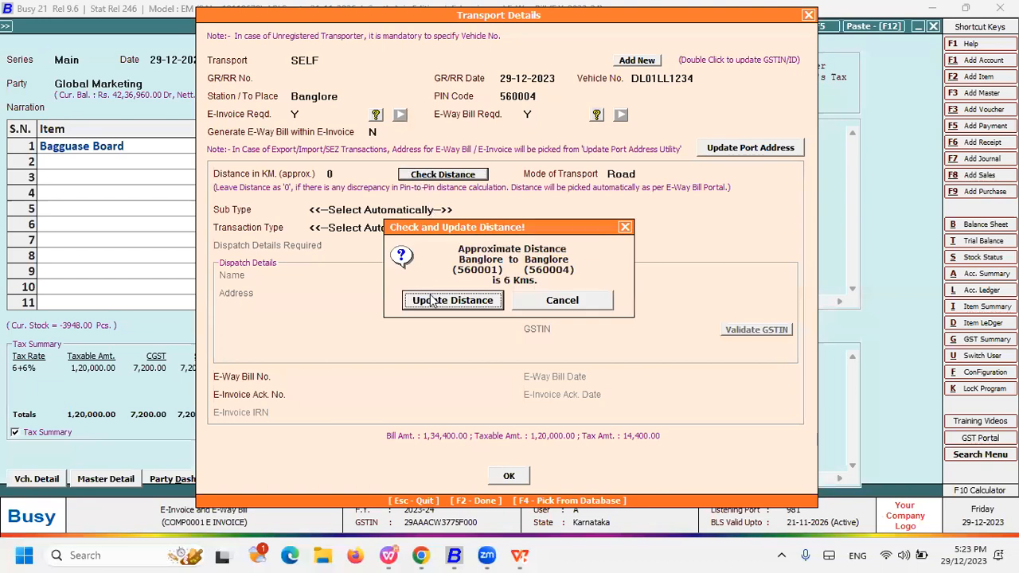
left_click(428, 299)
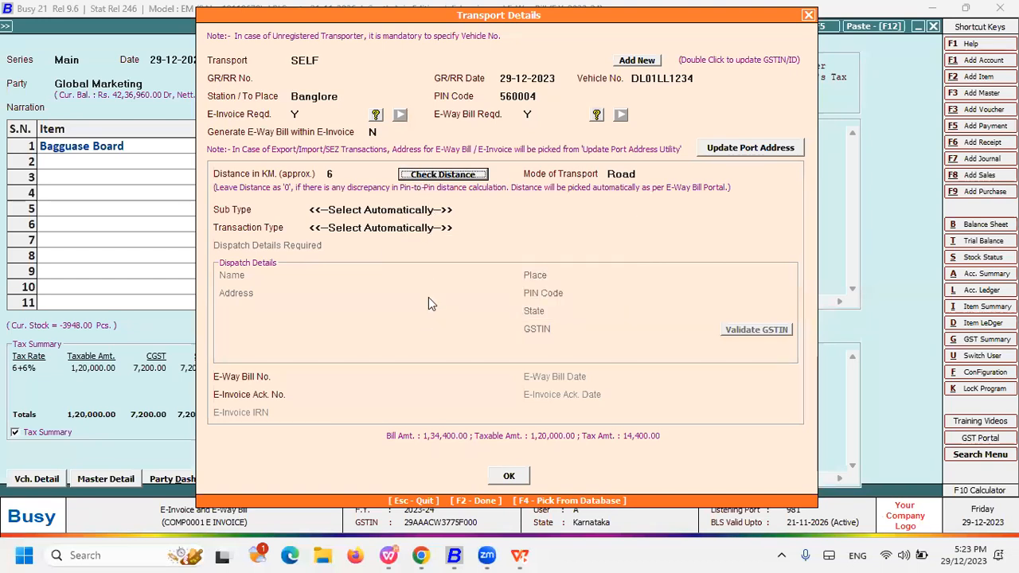
left_click(348, 174)
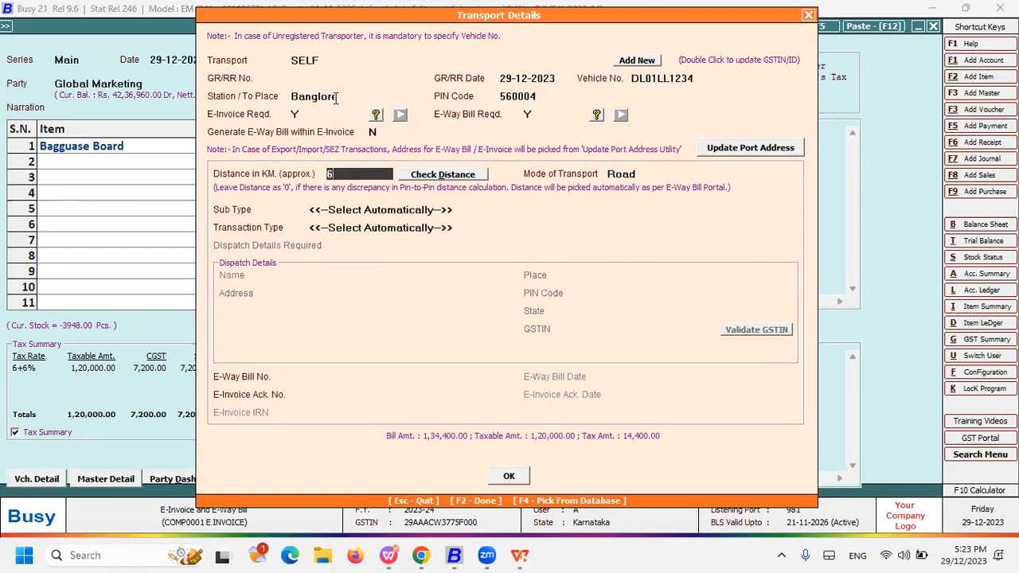
- Save the sales voucher with its transport details and choose Automatic generation for its e-way bill
left_click(506, 476)
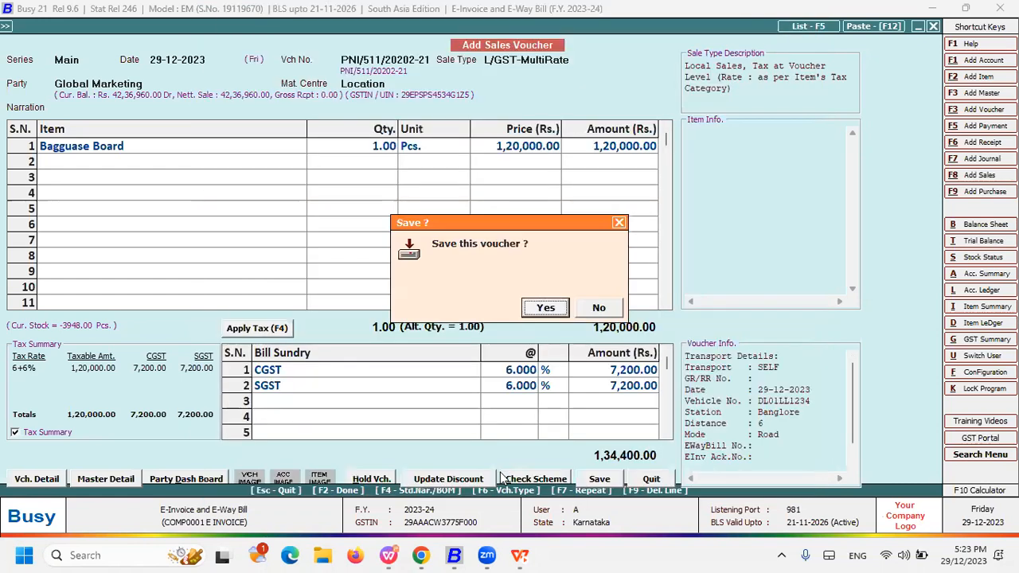
left_click(538, 307)
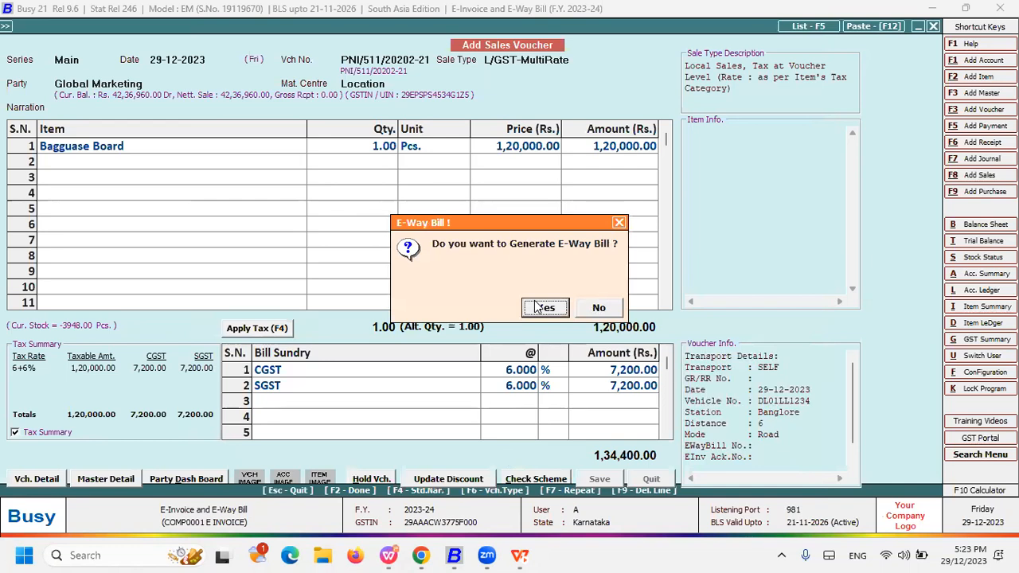
left_click(537, 307)
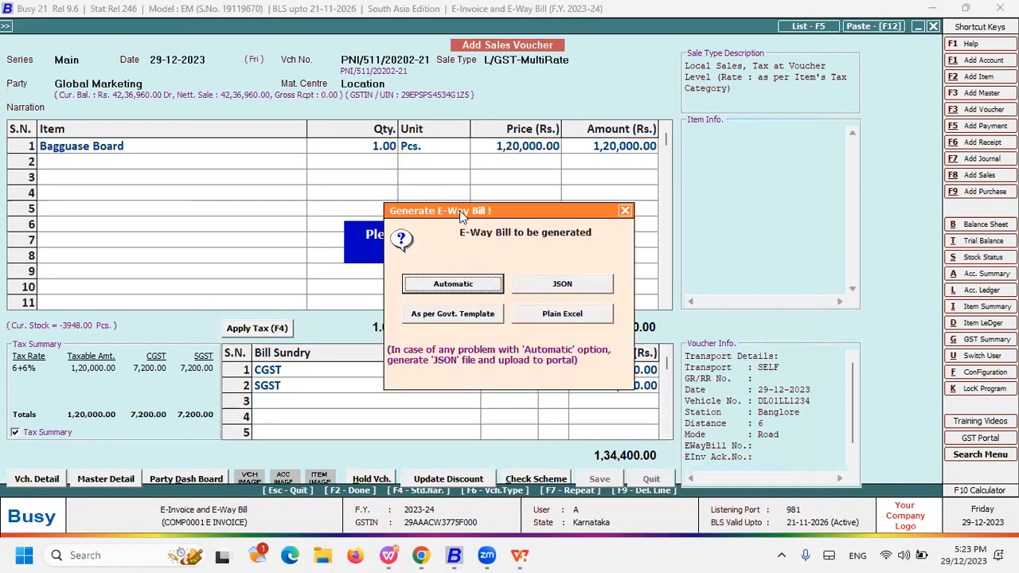
left_click_drag(461, 215, 436, 65)
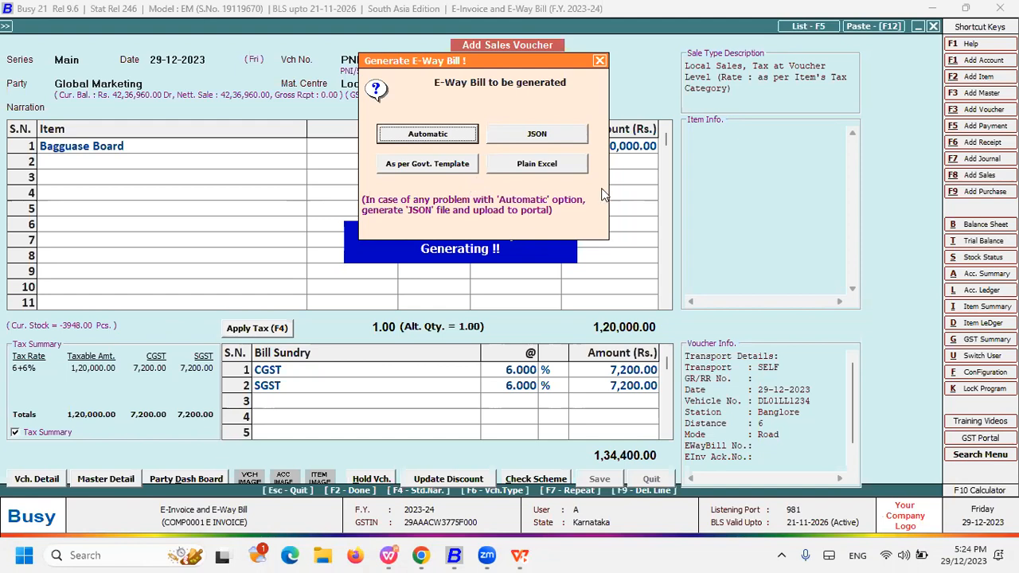
left_click(430, 136)
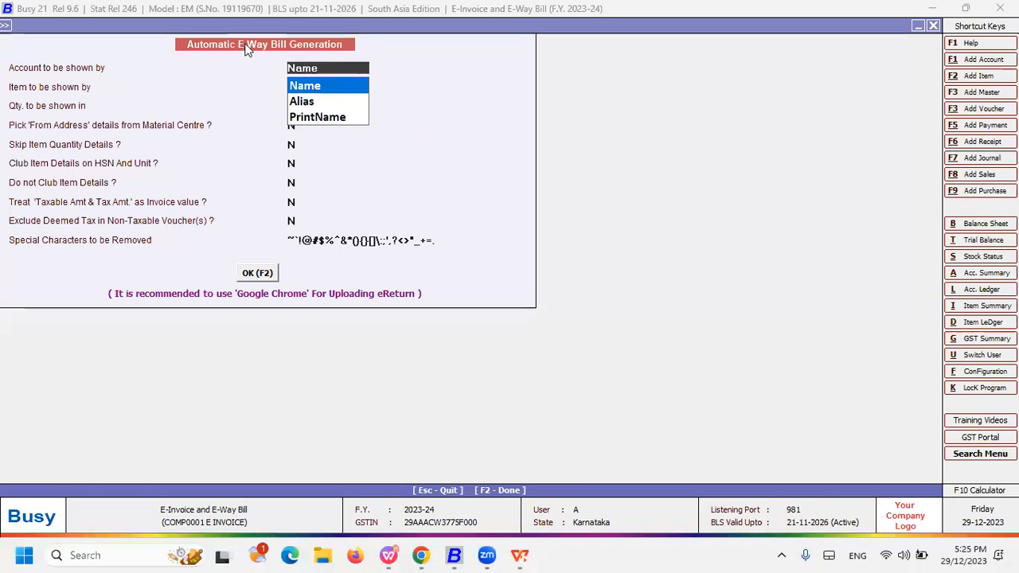
- Review the account, item and quantity display options for automatic e-way bill generation, keeping Name and Main Unit
left_click(344, 90)
key("Return")
key("Return")
key("Return")
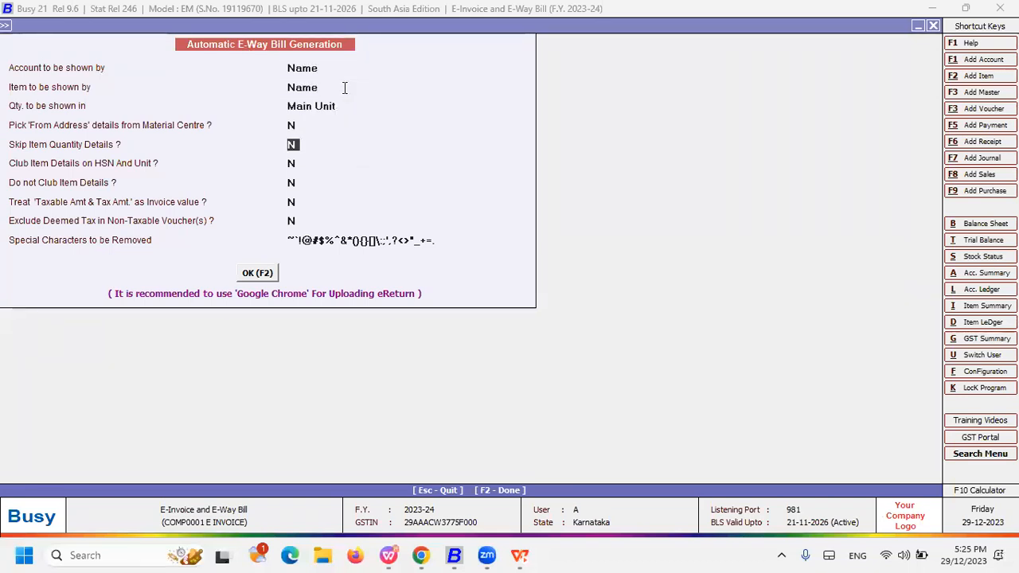
left_click(307, 105)
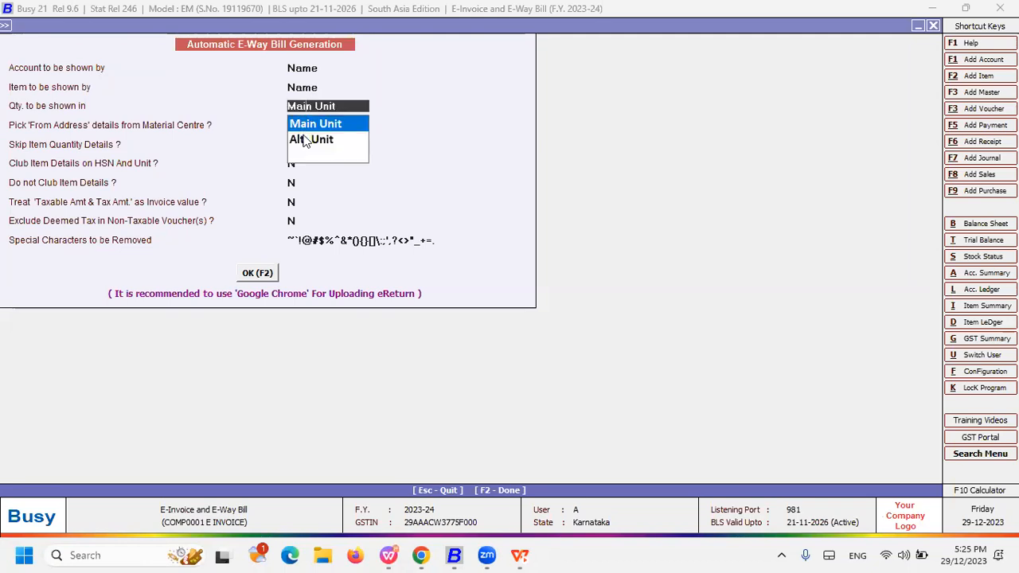
left_click(310, 68)
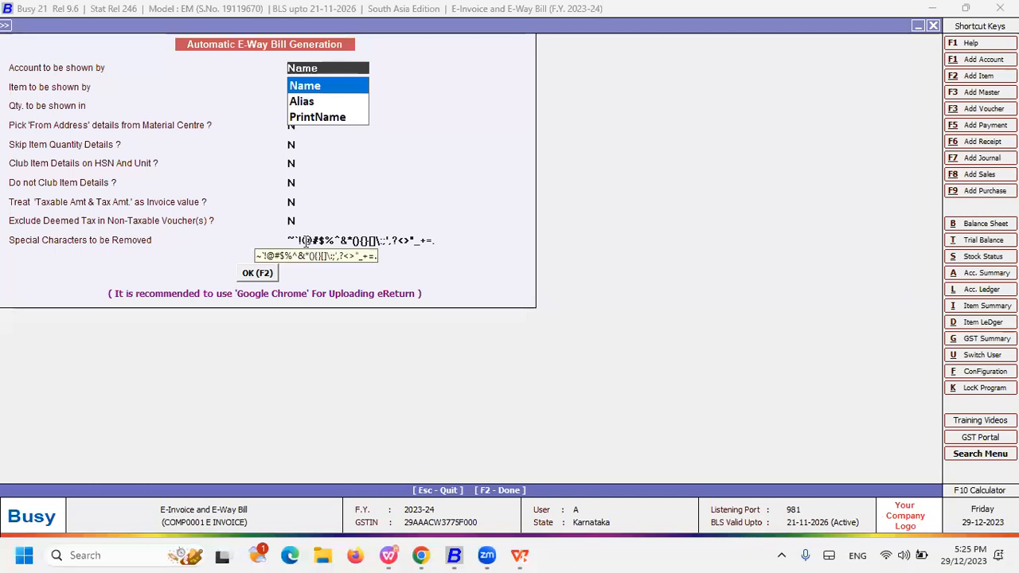
- Accept the e-way bill generation options and check the voucher for possible e-way bill errors
left_click(267, 275)
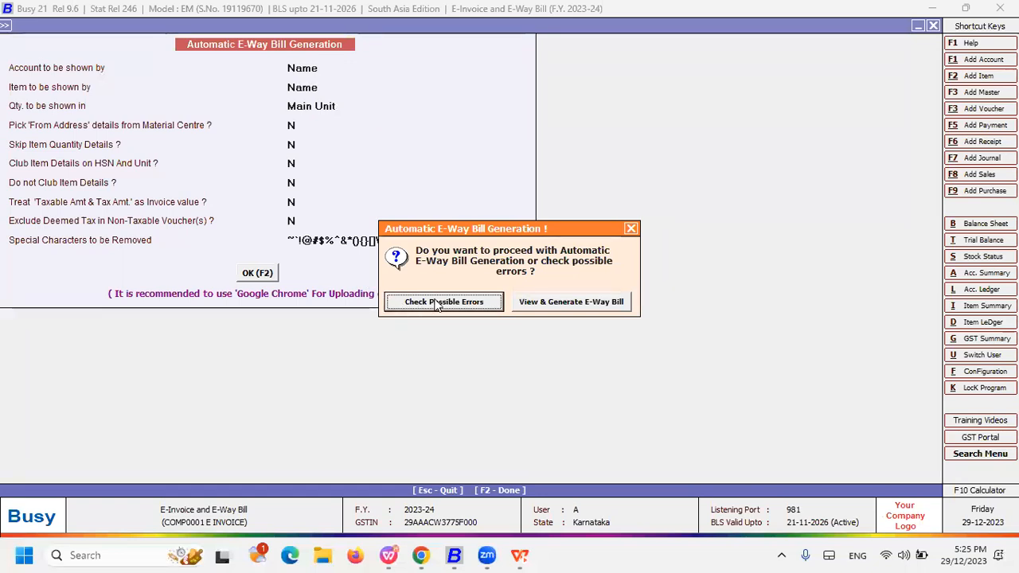
left_click(436, 303)
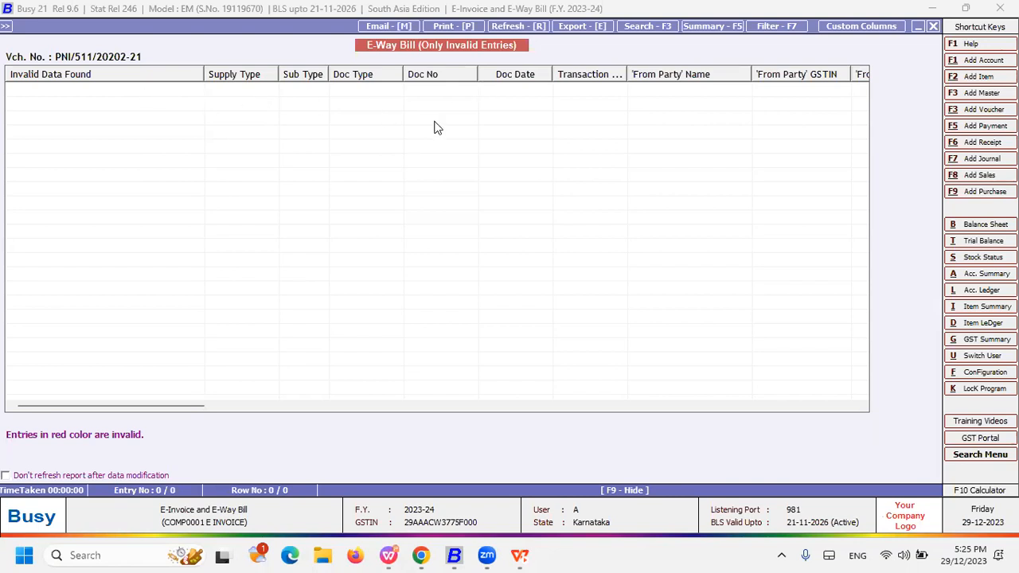
key("Escape")
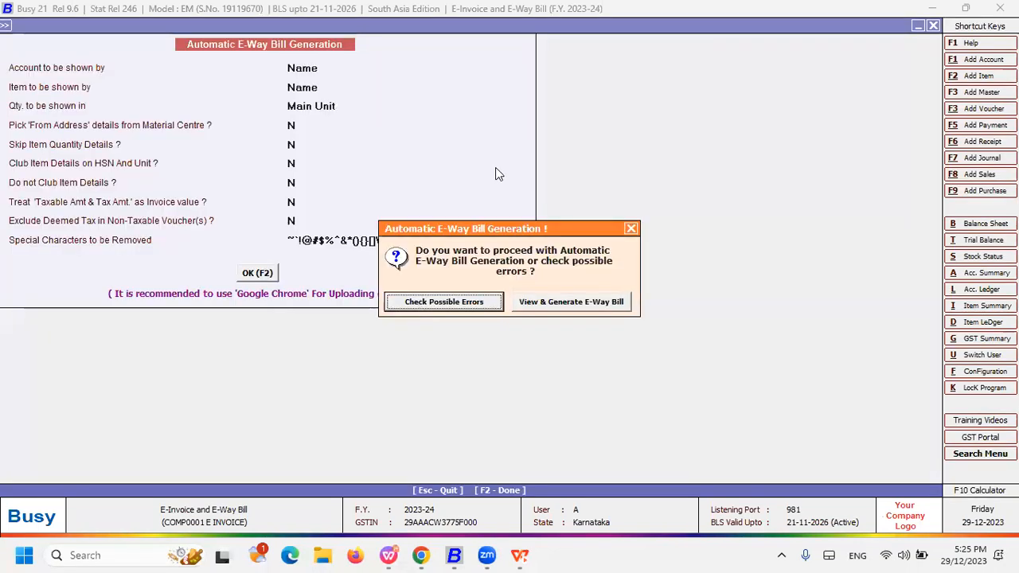
- View the e-way bill details for Global Marketing and generate the e-way bill, accepting the sandbox testing notice
left_click(547, 297)
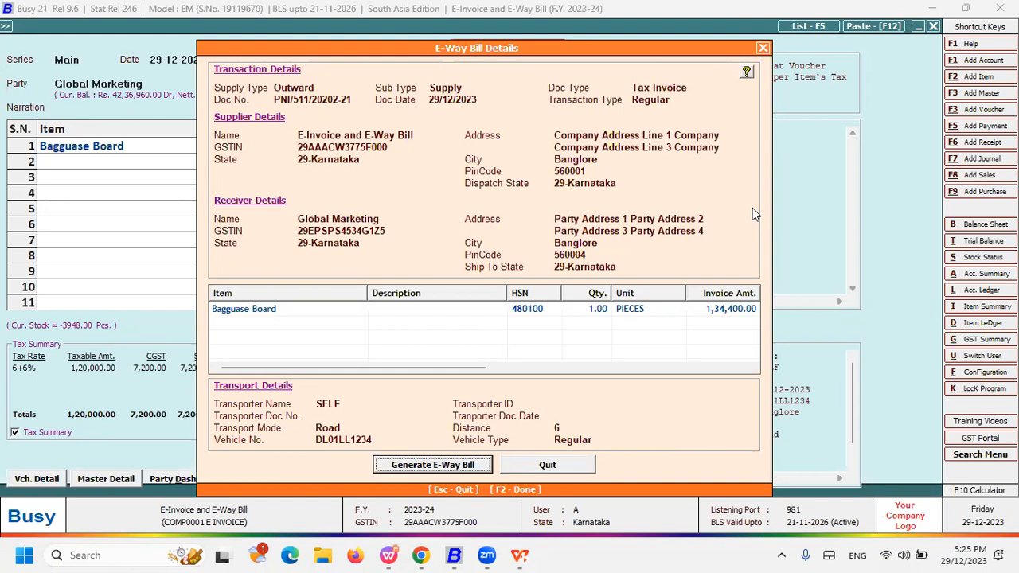
left_click(457, 466)
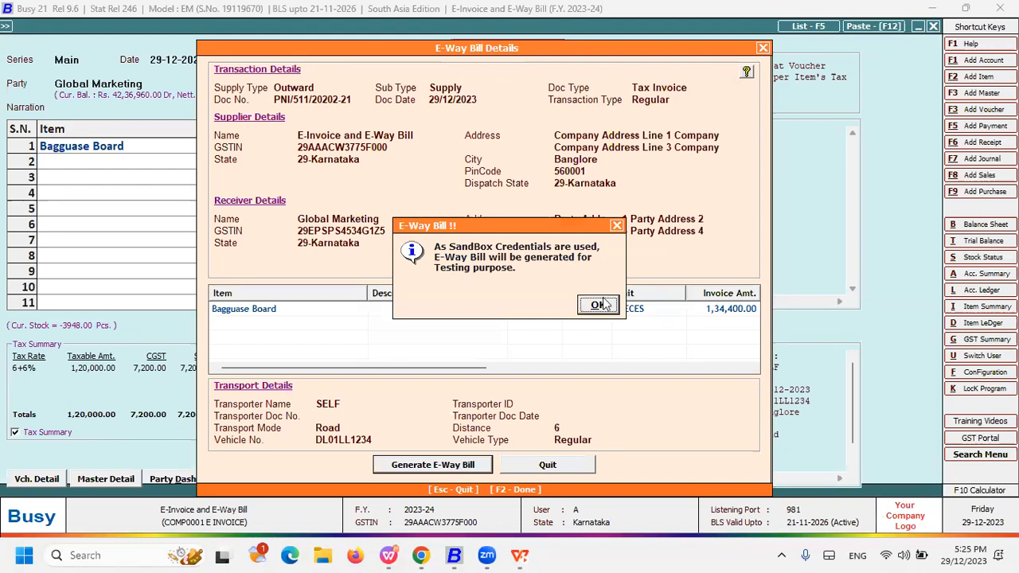
left_click(597, 306)
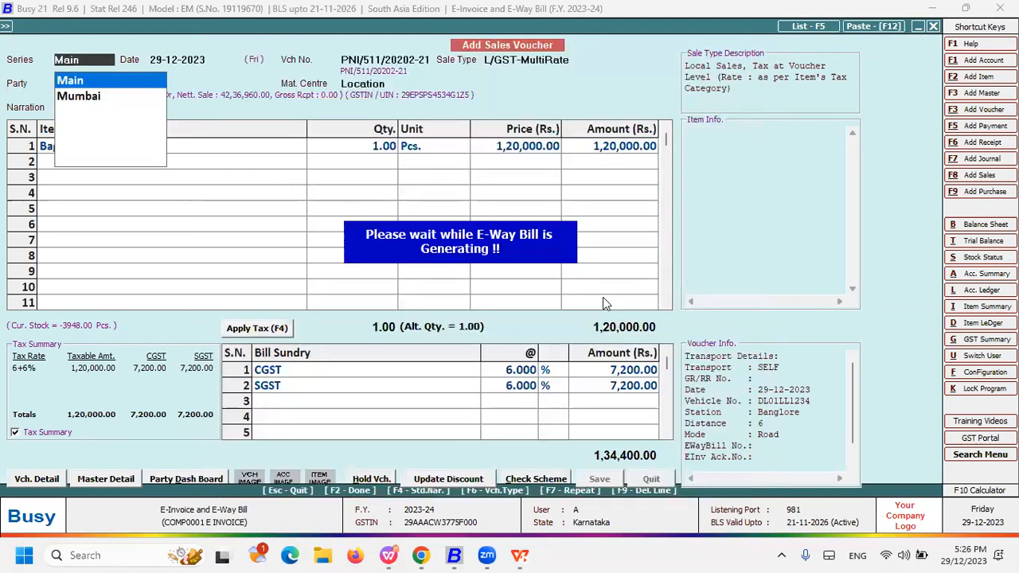
left_click(603, 303)
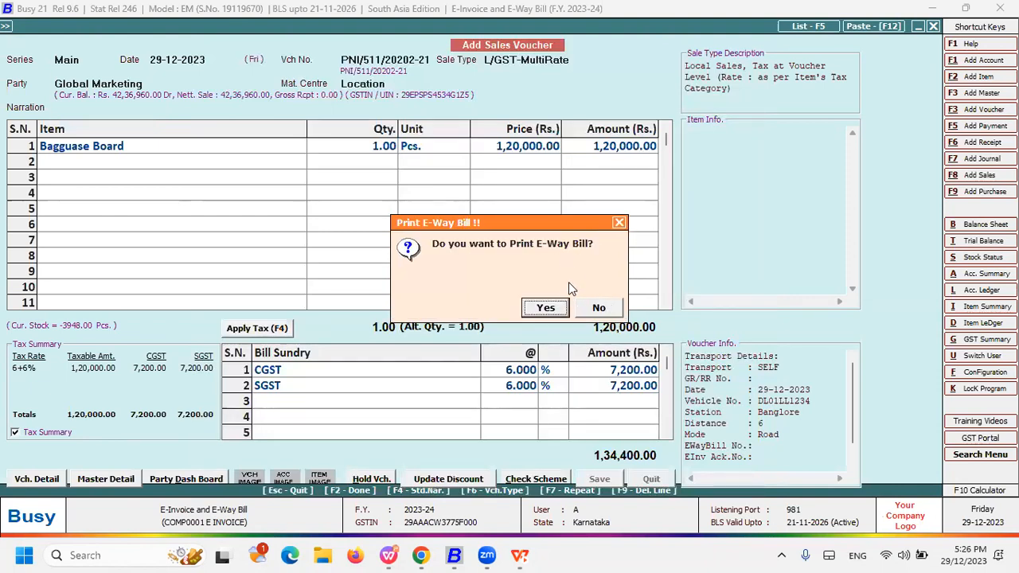
- Print the generated e-way bill and examine its address, goods, transportation and vehicle details in the PDF
left_click(551, 307)
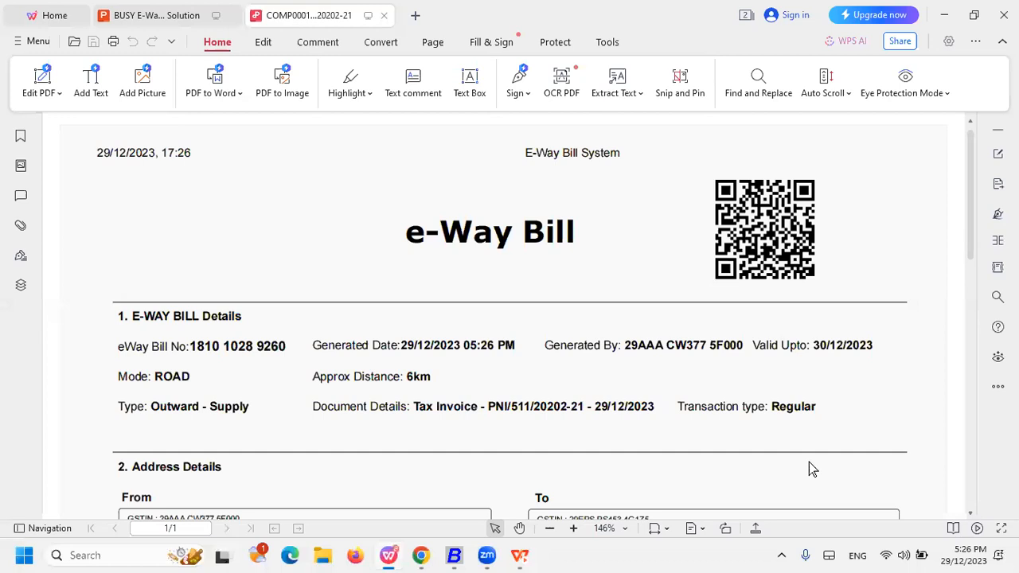
left_click(549, 530)
left_click(548, 530)
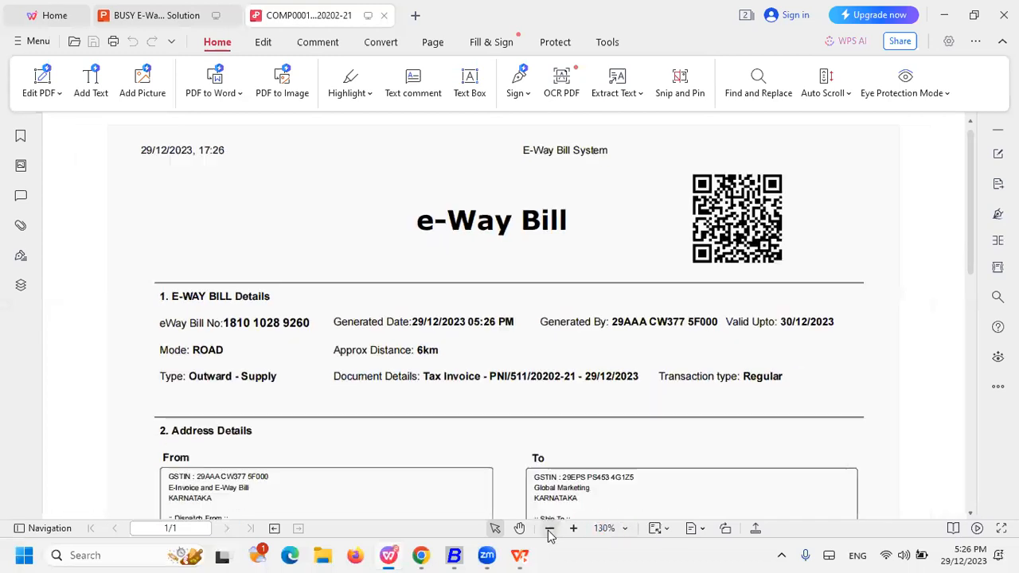
left_click(548, 530)
left_click(548, 530)
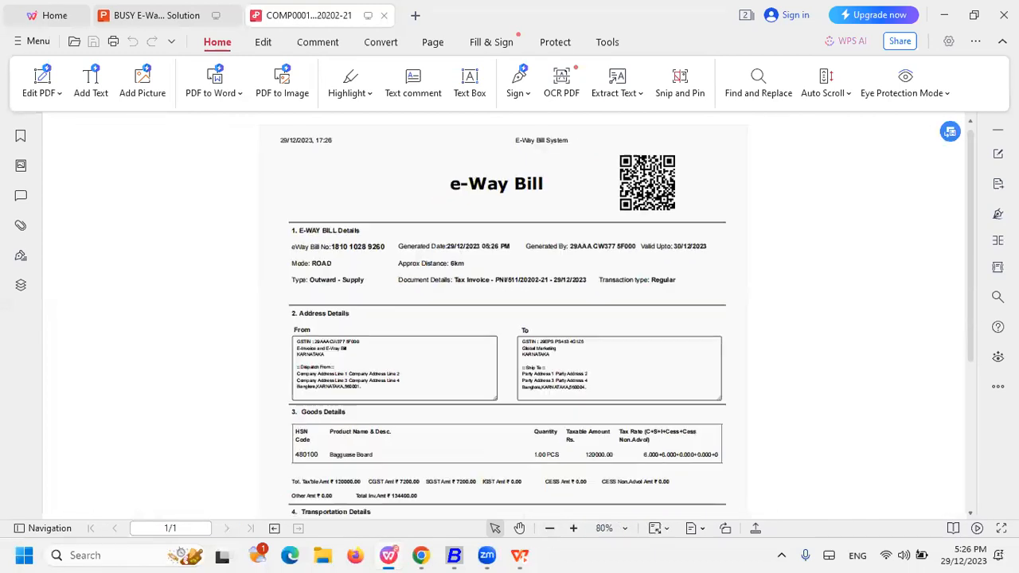
left_click(971, 514)
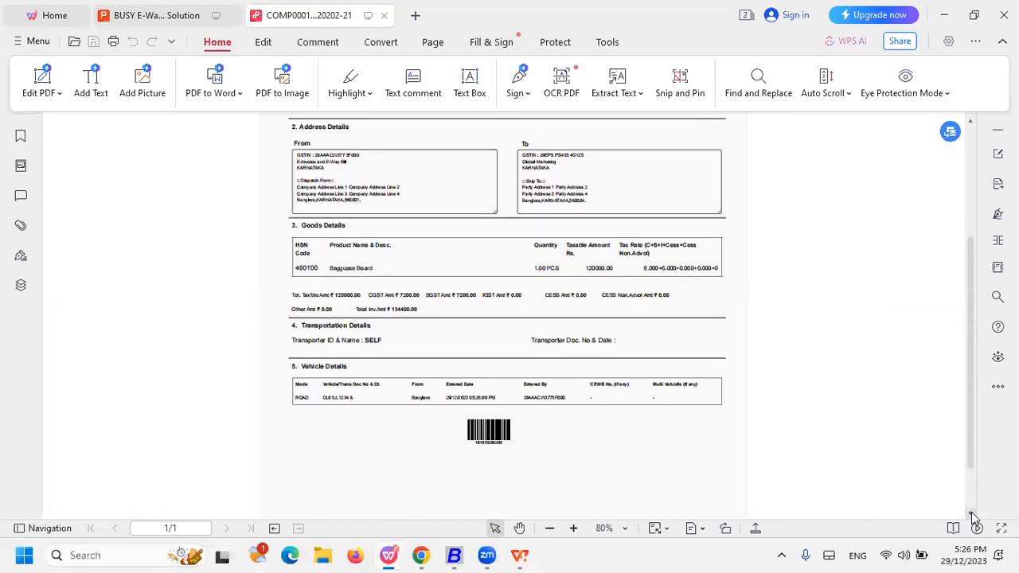
left_click(971, 514)
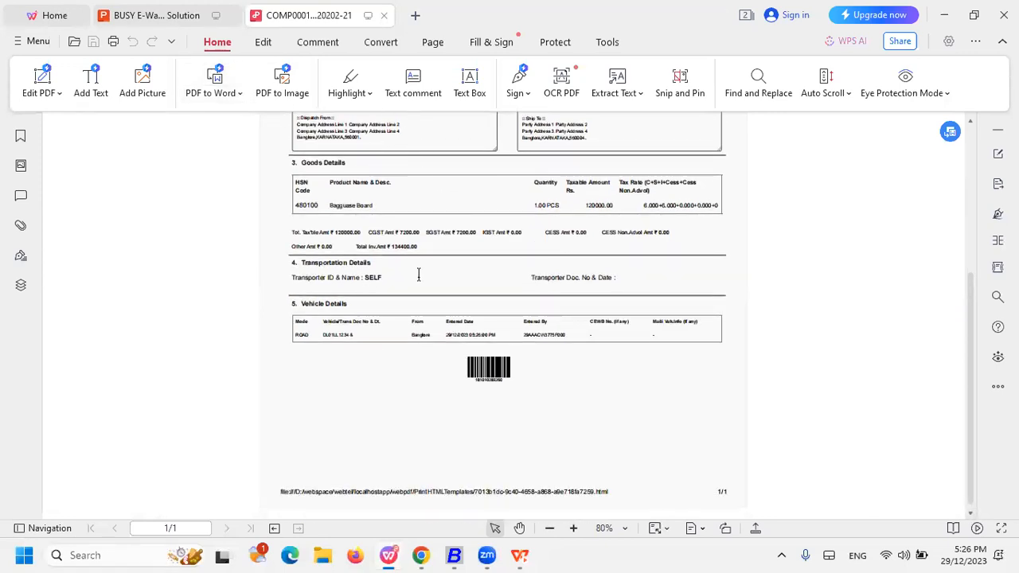
- Switch back to Busy, choose Automatic generation for the e-invoice and accept the default IRN generation options
mouse_move(452, 550)
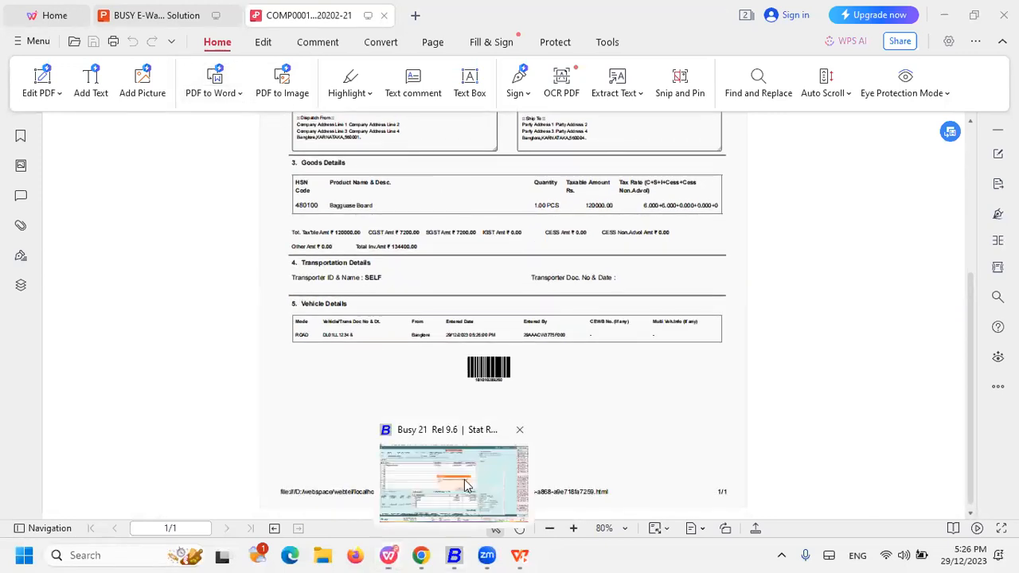
left_click(464, 479)
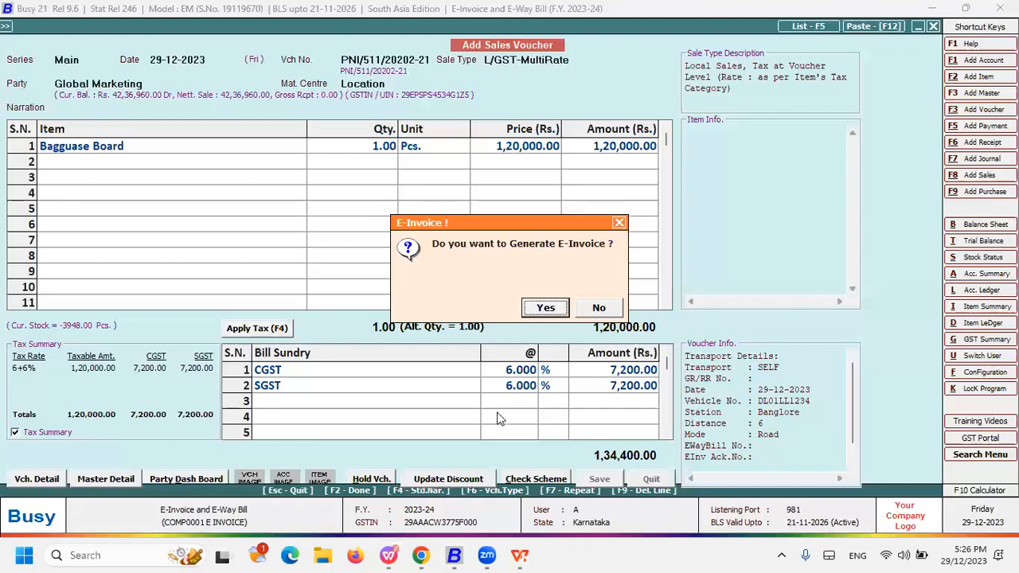
left_click(544, 308)
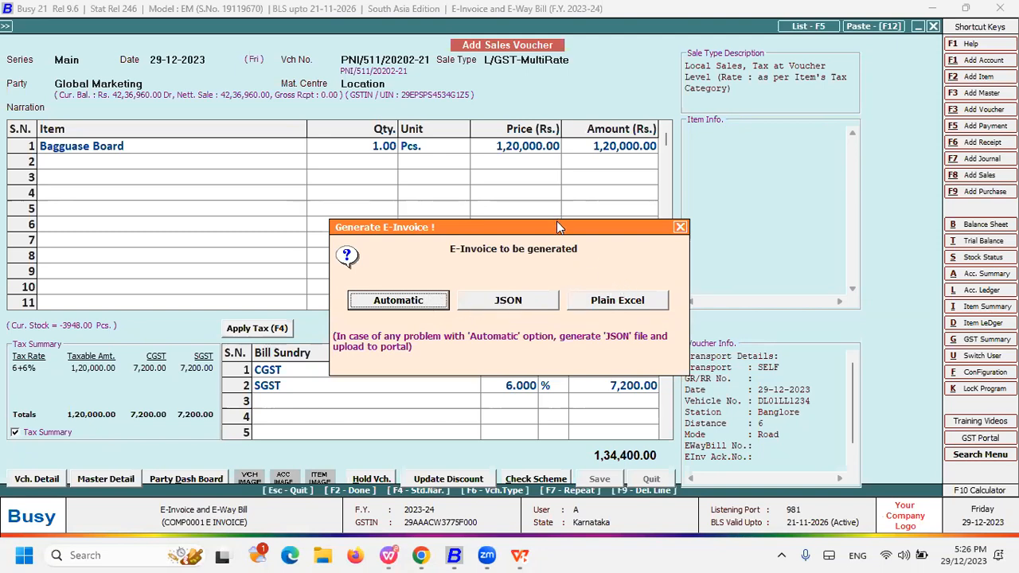
left_click(416, 301)
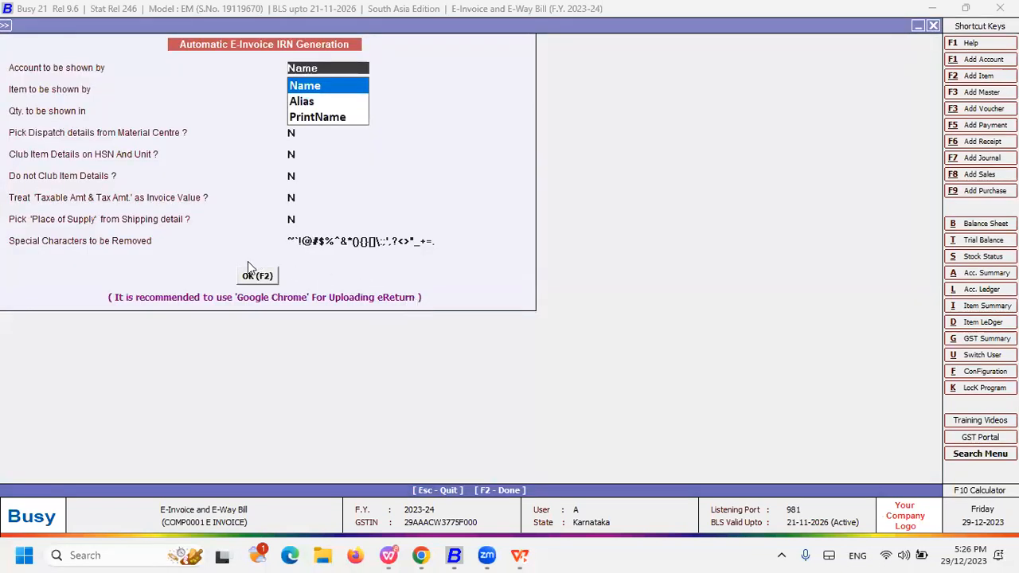
left_click(254, 279)
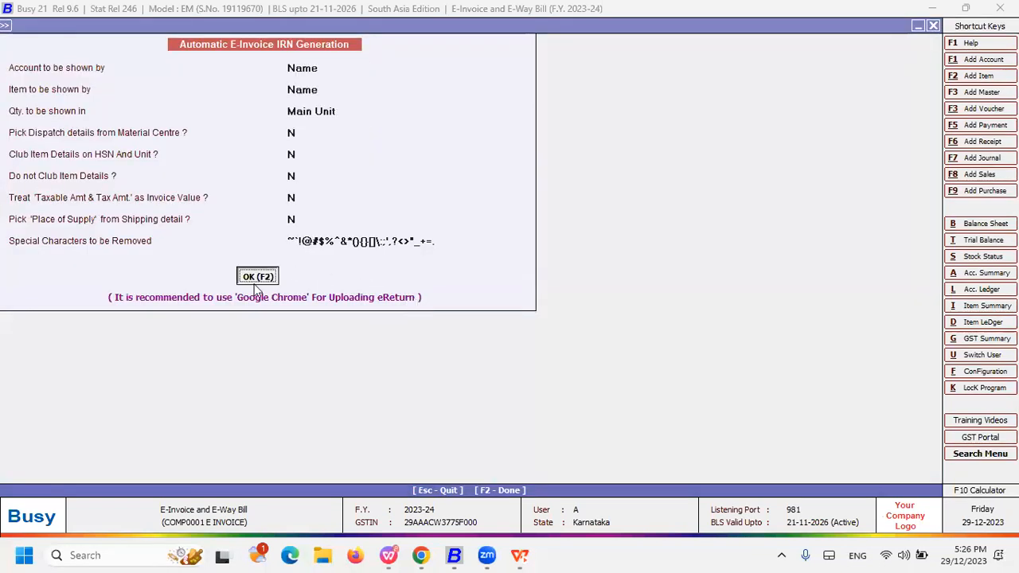
left_click(255, 285)
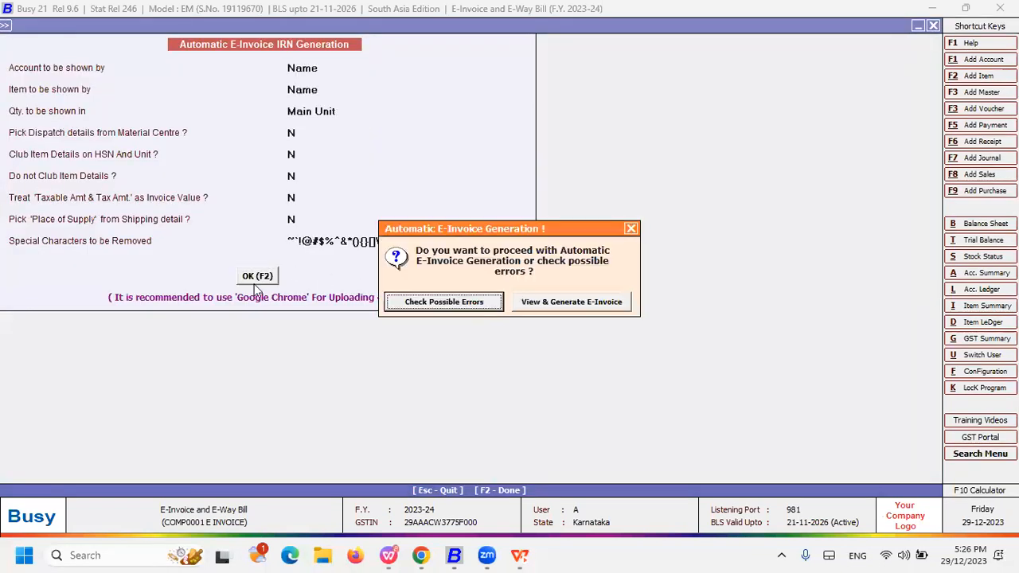
- Check the Global Marketing voucher for possible e-invoice errors and return to the generation choice
left_click(467, 305)
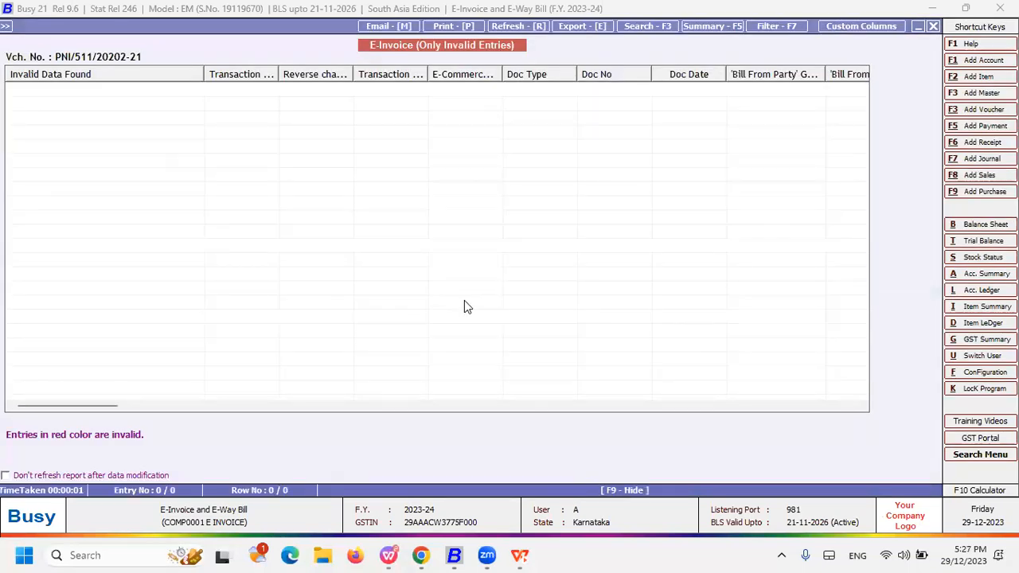
key("Escape")
key("F2")
- View the e-invoice details for Global Marketing and try to generate the e-invoice with the sandbox credentials
left_click(548, 303)
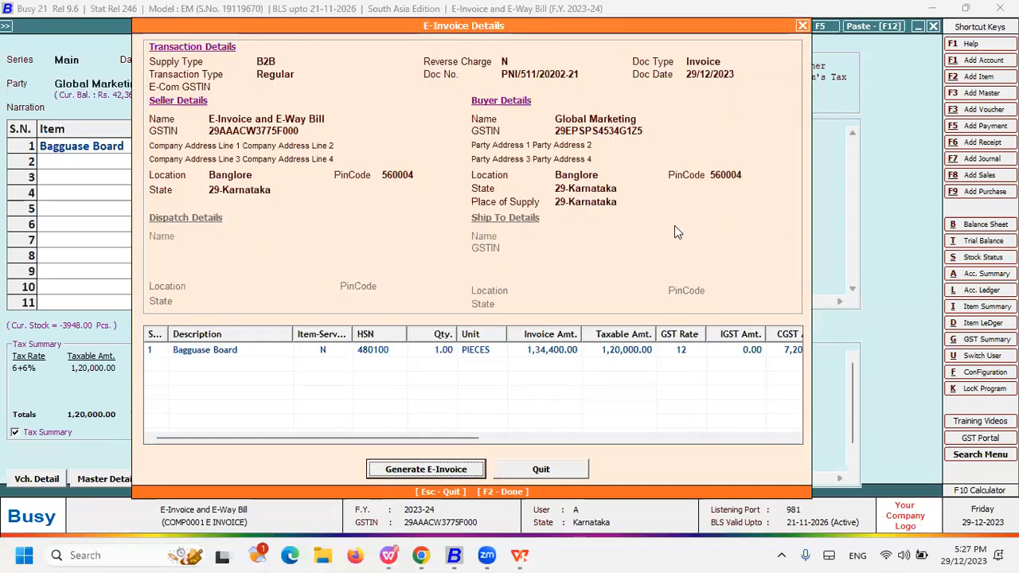
left_click(430, 469)
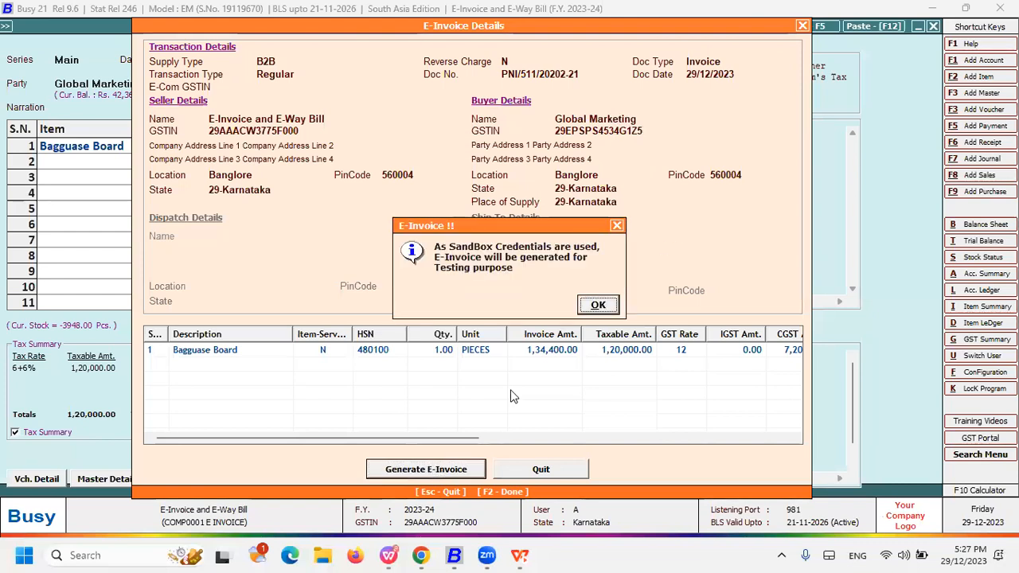
left_click(596, 303)
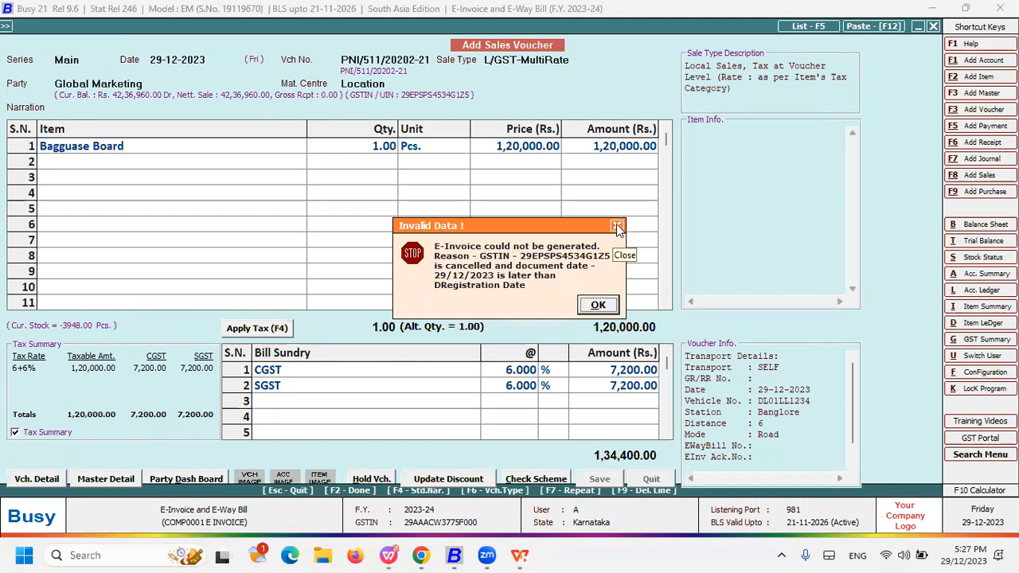
- Dismiss the e-invoice message and skip both printing the sales invoice and sending the notification
left_click(618, 227)
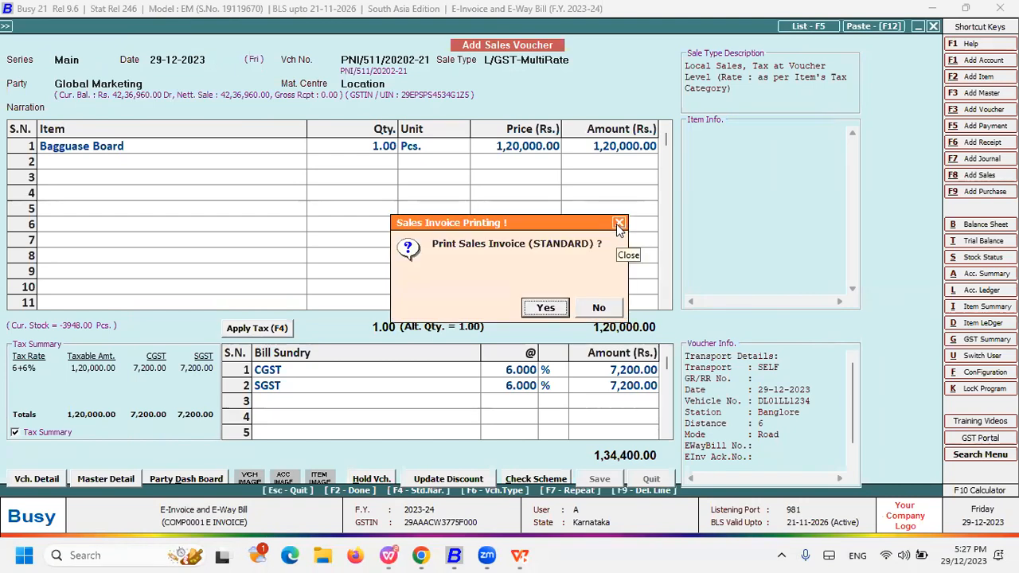
left_click(618, 227)
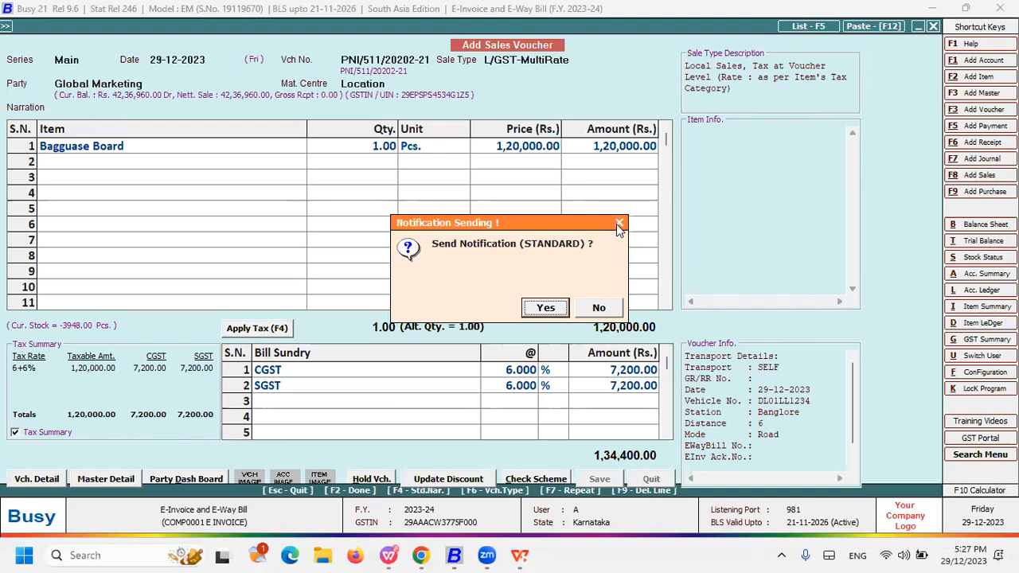
left_click(619, 225)
- Start a new Main series sales voucher with L/GST-MultiRate sale type and INNOVISION LIMITED as the party
key("Return")
key("Return")
key("Return")
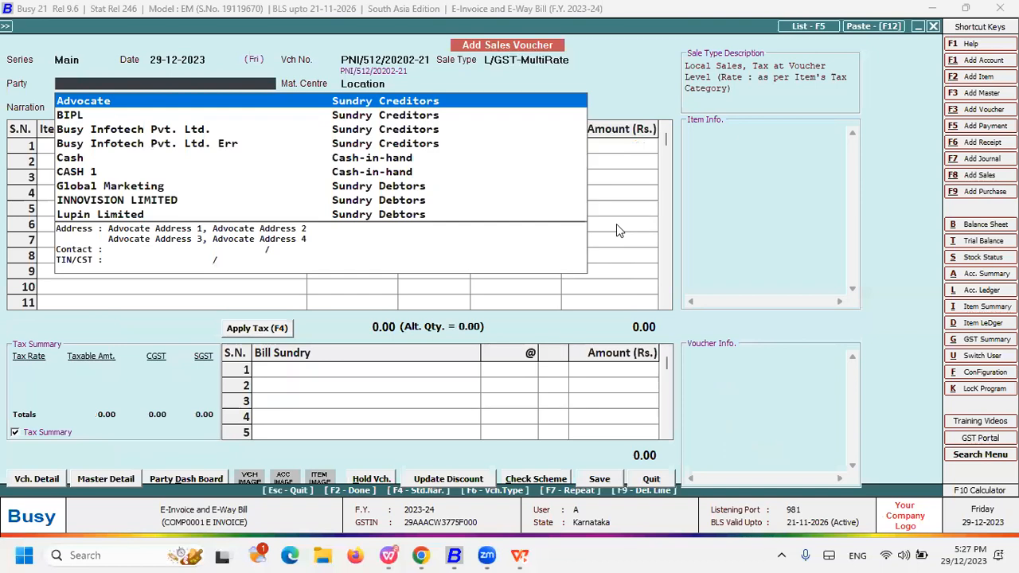
type("INN")
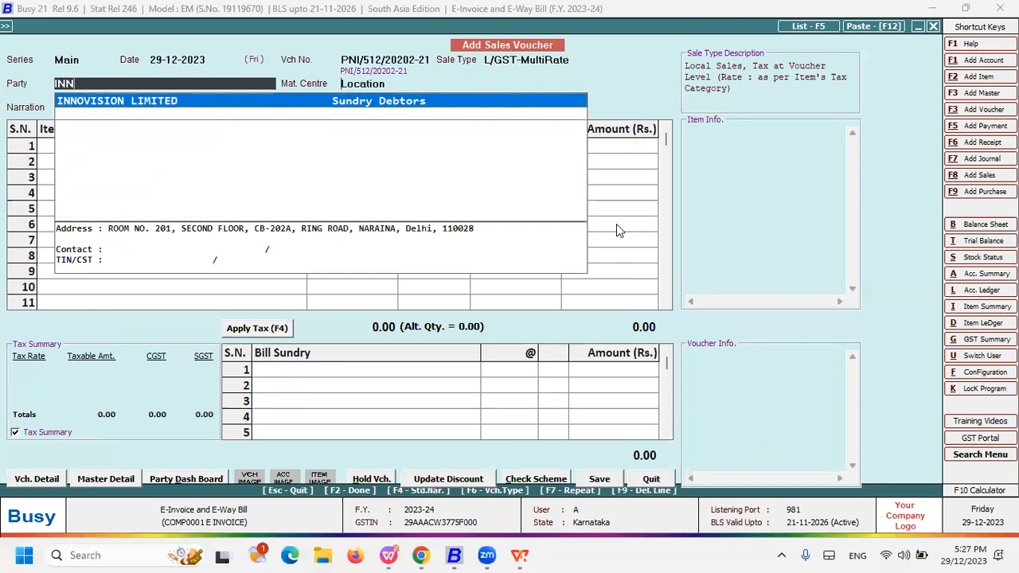
key("Return")
key("Return")
key("Return")
key("Return")
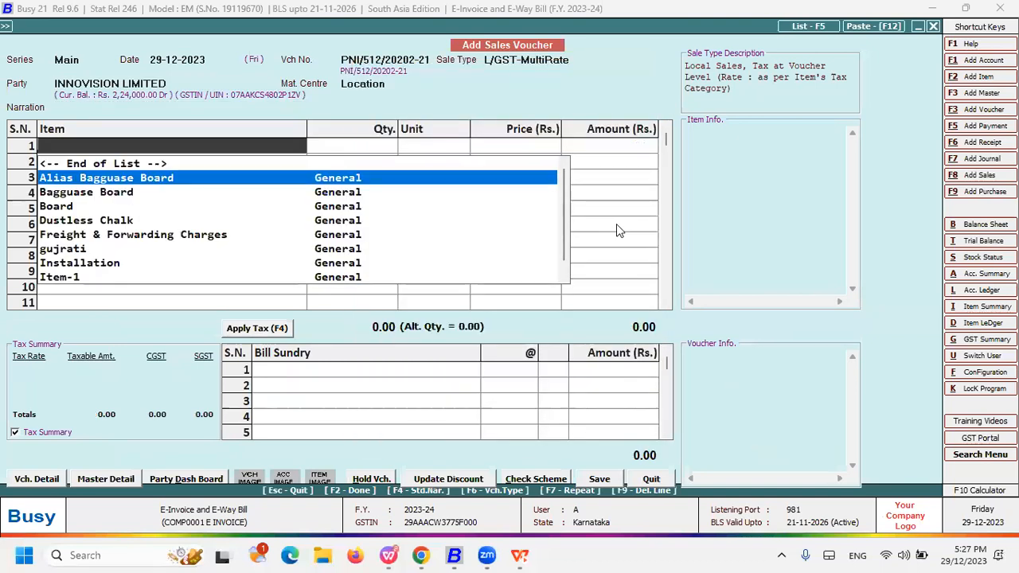
- Add 1 piece of Bagguase Board at 100000 with 6% CGST and 6% SGST, keeping SELF as the transport
key("Return")
type("1")
key("Return")
key("Return")
type("100000")
key("Return")
key("Return")
key("Return")
key("Return")
key("Return")
key("Return")
key("Return")
key("Return")
key("Return")
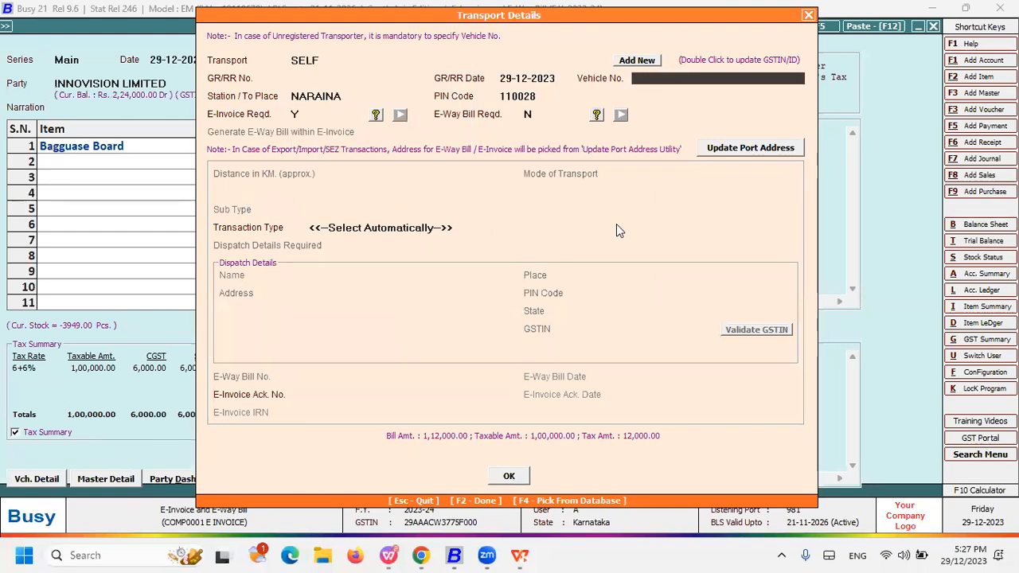
- Keep NARAINA as the destination and E-Invoice required as Y, leave the vehicle number blank, and save the voucher
key("Return")
key("Return")
key("Return")
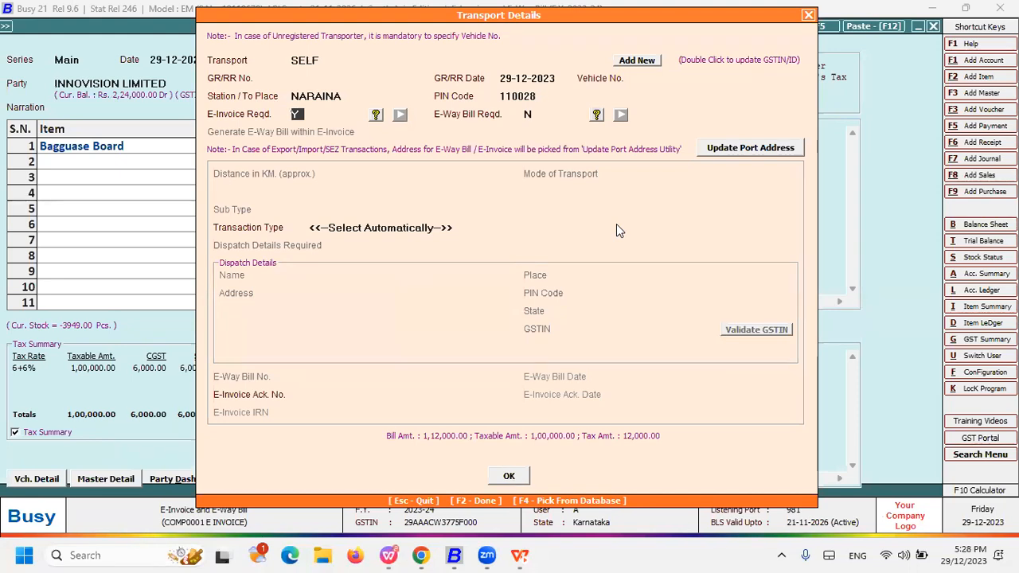
key("F2")
key("Return")
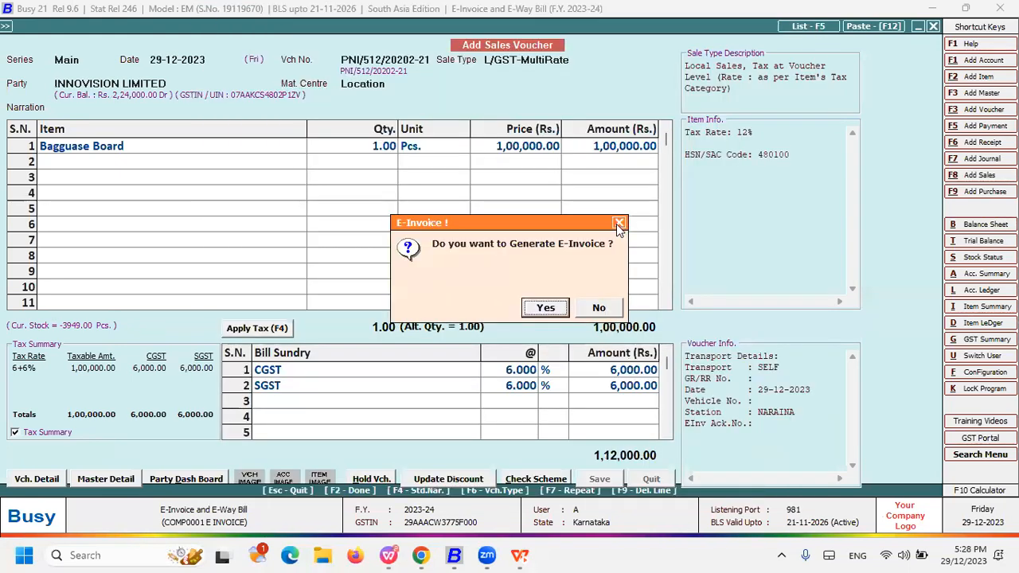
- Try to generate the saved L/GST-MultiRate voucher's e-invoice automatically, closing the invalid entries report and the IRN generation options
key("Return")
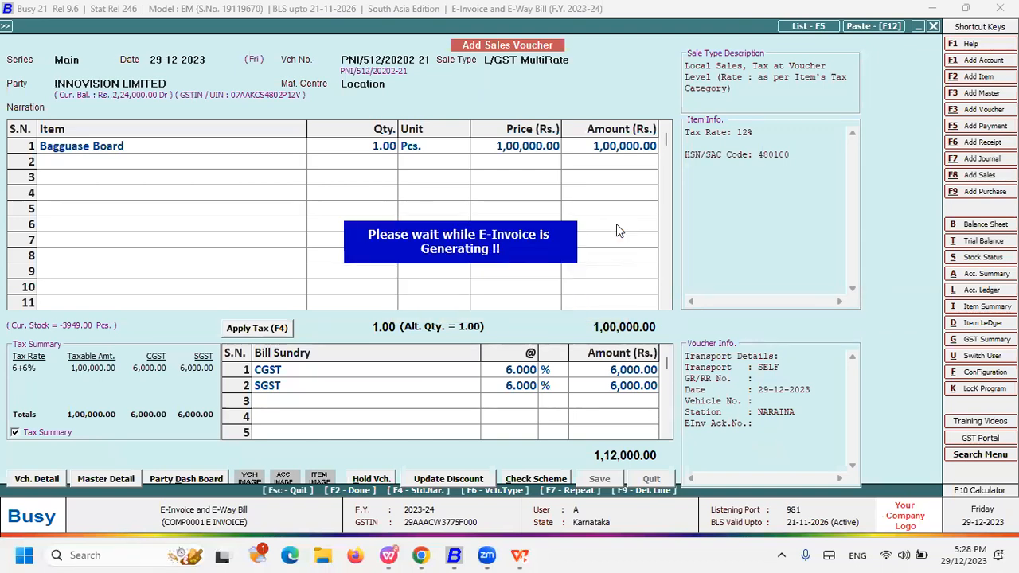
key("Return")
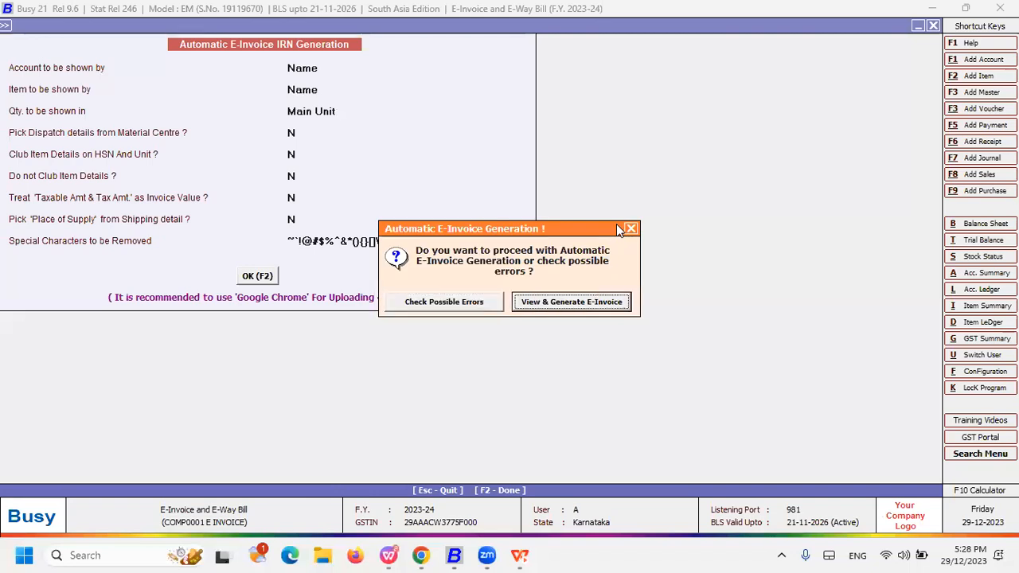
key("Return")
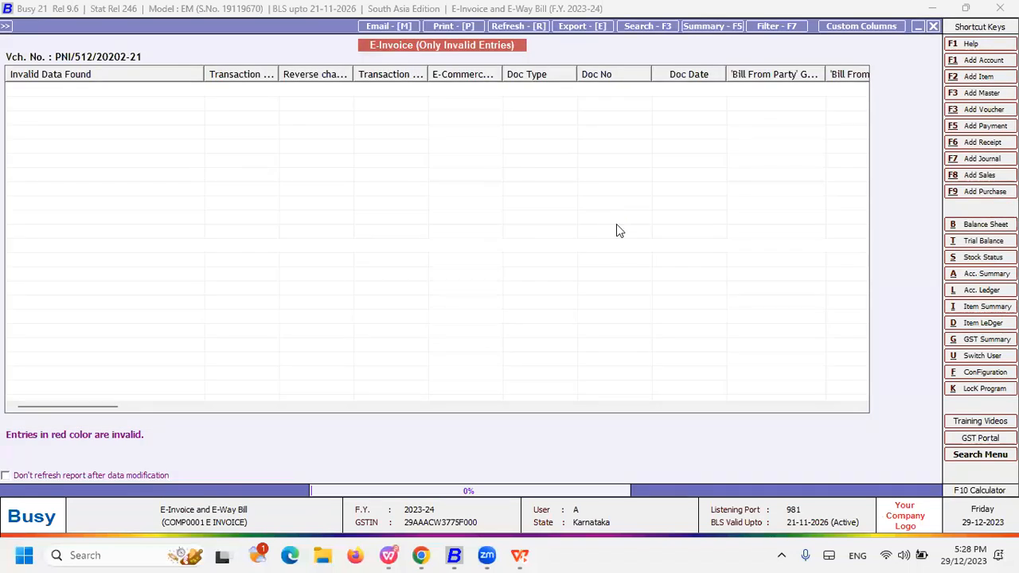
key("Escape")
key("Escape")
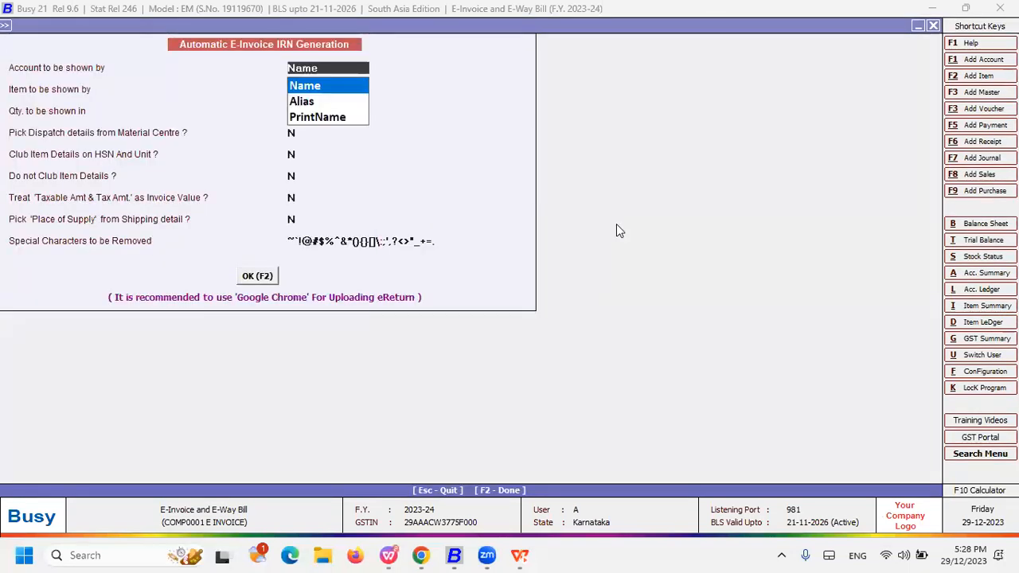
key("Escape")
key("Escape")
key("Return")
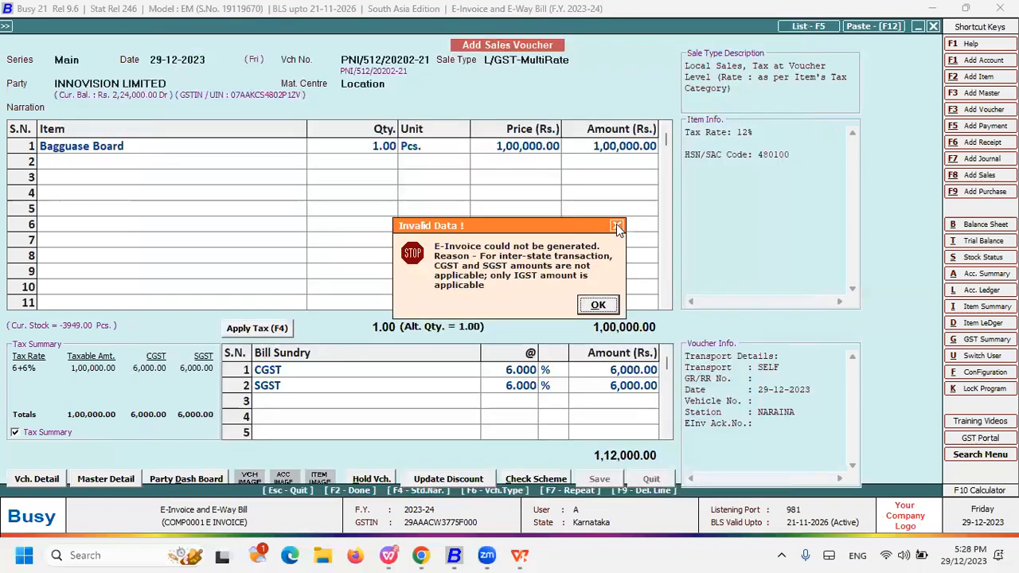
- Dismiss the invalid data message and skip both printing the sales invoice and sending the notification
key("Return")
key("Right")
key("Return")
left_click(618, 224)
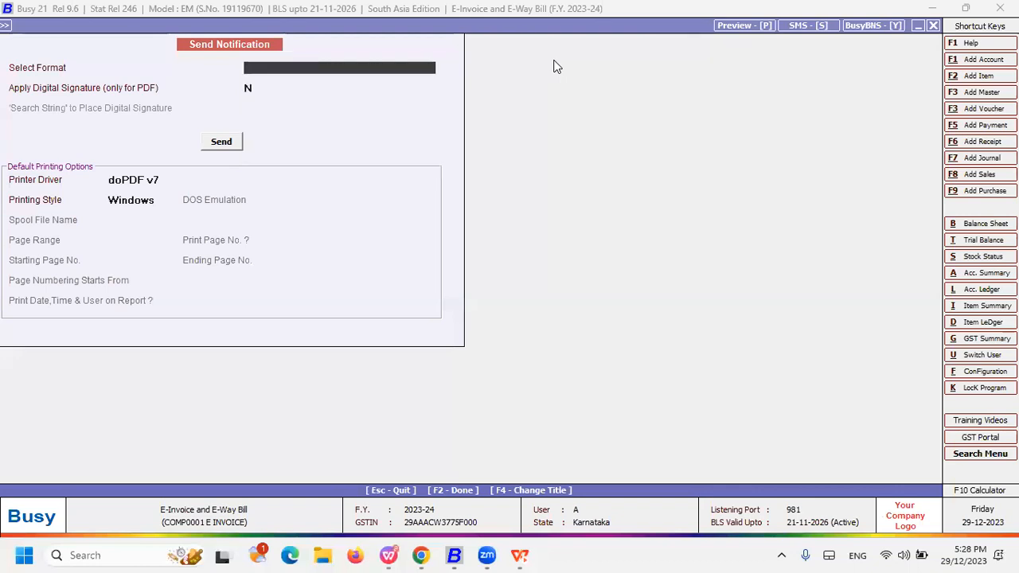
key("Escape")
- Change the new sales voucher's sale type to I/GST-MultiRate
left_click(555, 60)
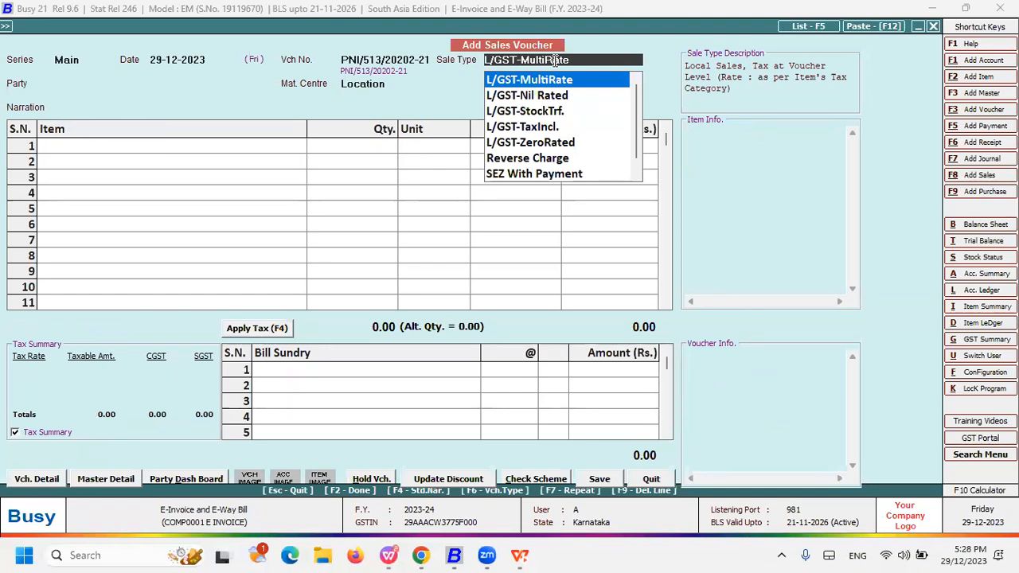
key("BackSpace")
key("BackSpace")
key("BackSpace")
key("BackSpace")
key("BackSpace")
key("BackSpace")
key("BackSpace")
key("BackSpace")
key("BackSpace")
key("BackSpace")
key("BackSpace")
key("BackSpace")
key("BackSpace")
key("BackSpace")
key("BackSpace")
key("BackSpace")
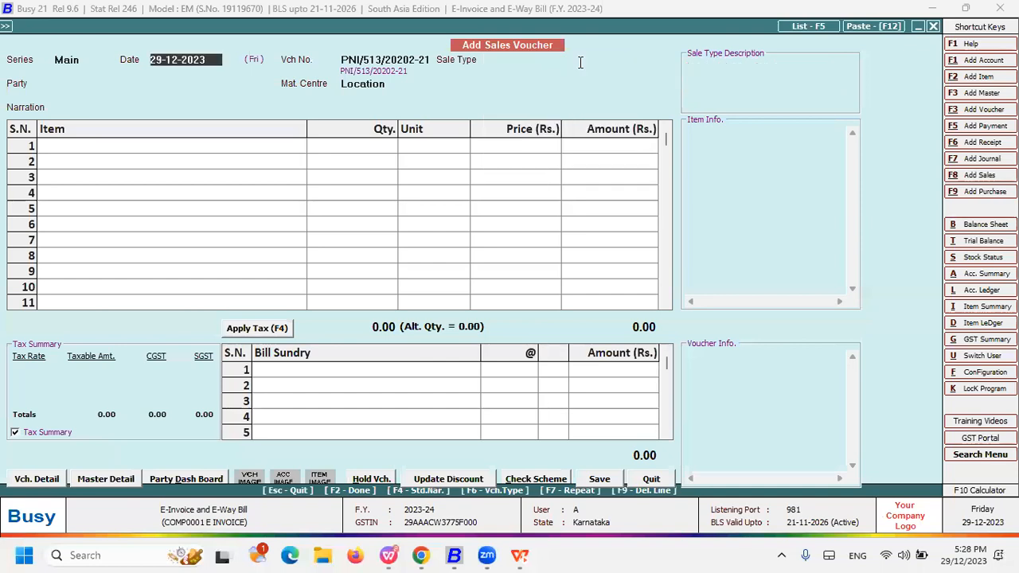
left_click(580, 62)
key("Down")
key("Down")
key("Down")
key("Down")
key("Down")
key("Down")
key("Down")
key("Down")
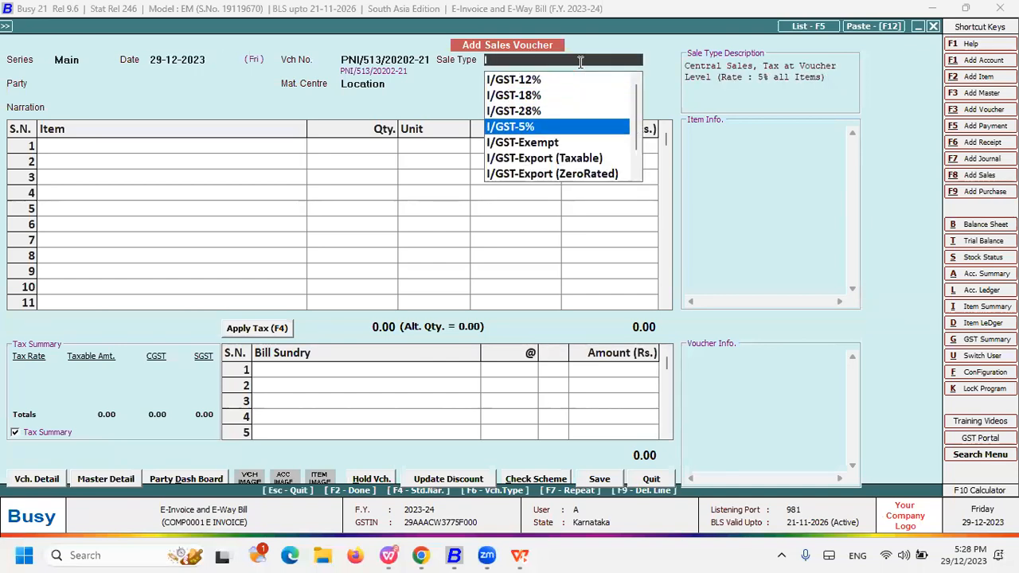
key("Down")
key("Down")
key("Return")
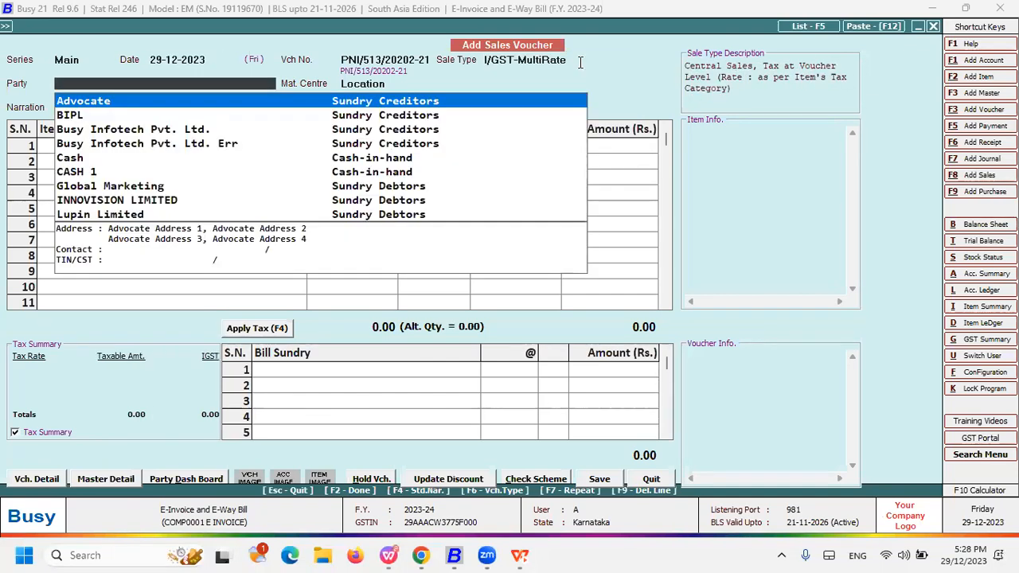
- Choose INNOVISION LIMITED as the party, keep Location as the material centre, and leave the narration blank
type("INN")
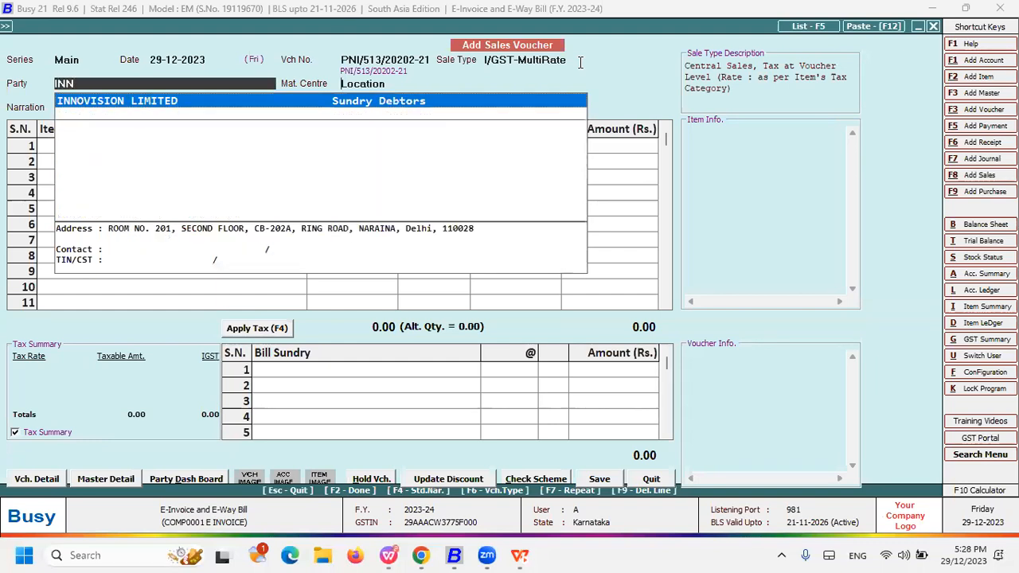
key("Return")
key("Return")
key("Return")
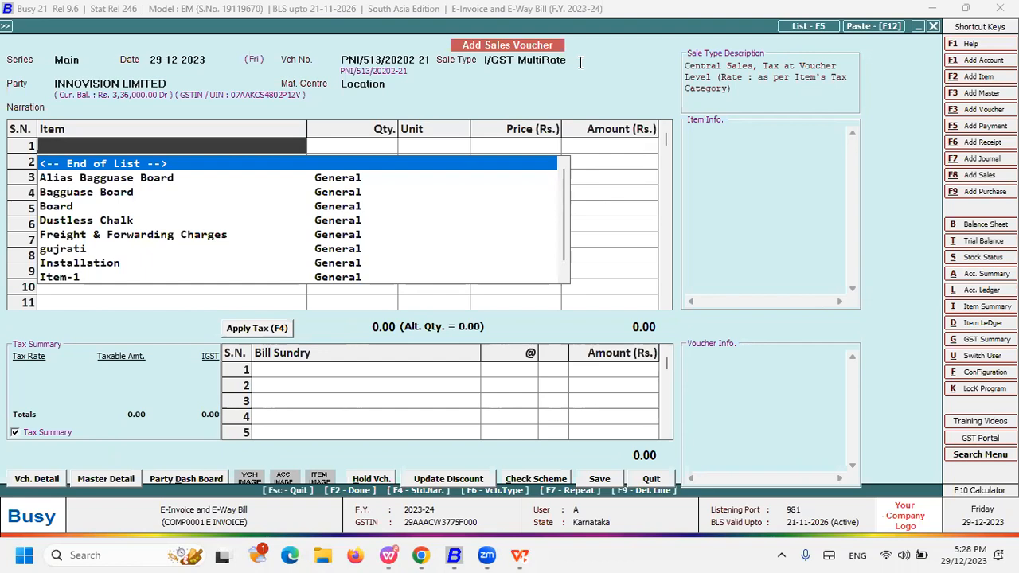
- Add 1 piece of Bagguase Board at a price of 100000 without discount
key("Down")
key("Down")
key("Return")
type("1")
key("Return")
type("100000")
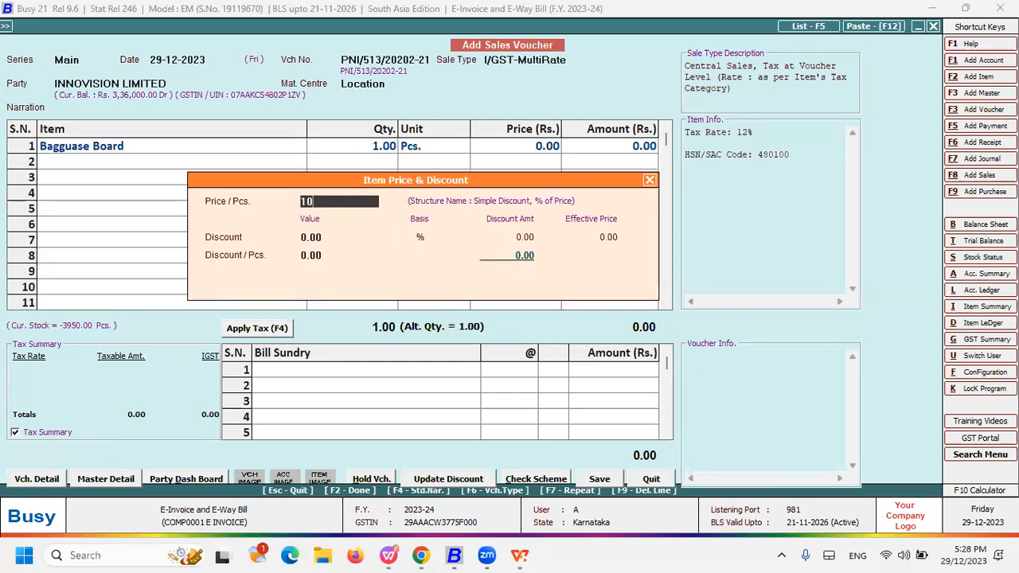
key("Return")
key("Return")
key("Return")
key("Return")
- Accept 12% IGST, keep SELF, NARAINA and E-Invoice required Y, set E-Way Bill required to N, and save the voucher
key("Return")
key("Return")
key("Return")
key("Return")
key("Return")
key("Return")
key("Return")
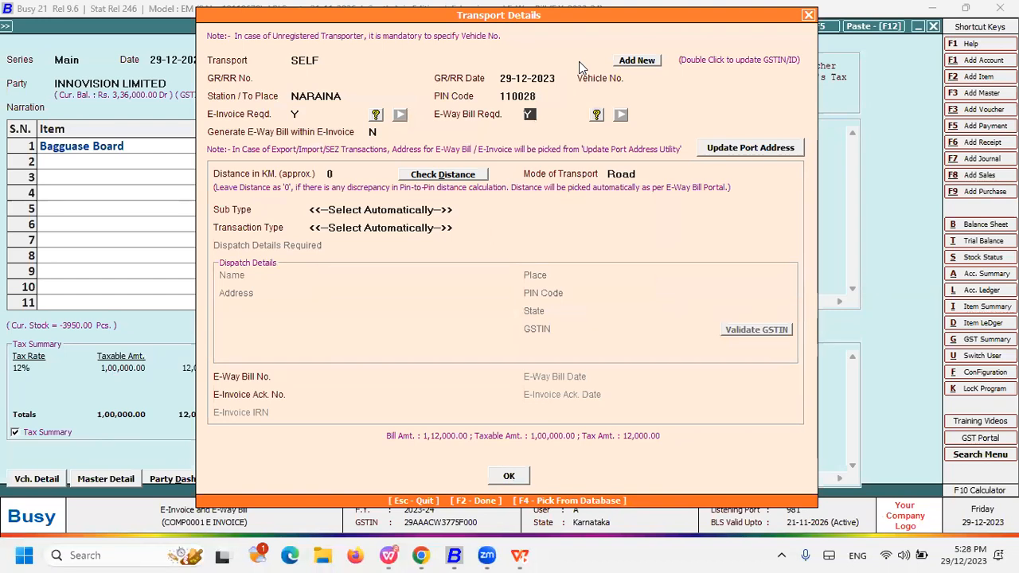
key("n")
key("Return")
key("Return")
key("Return")
key("Return")
key("Return")
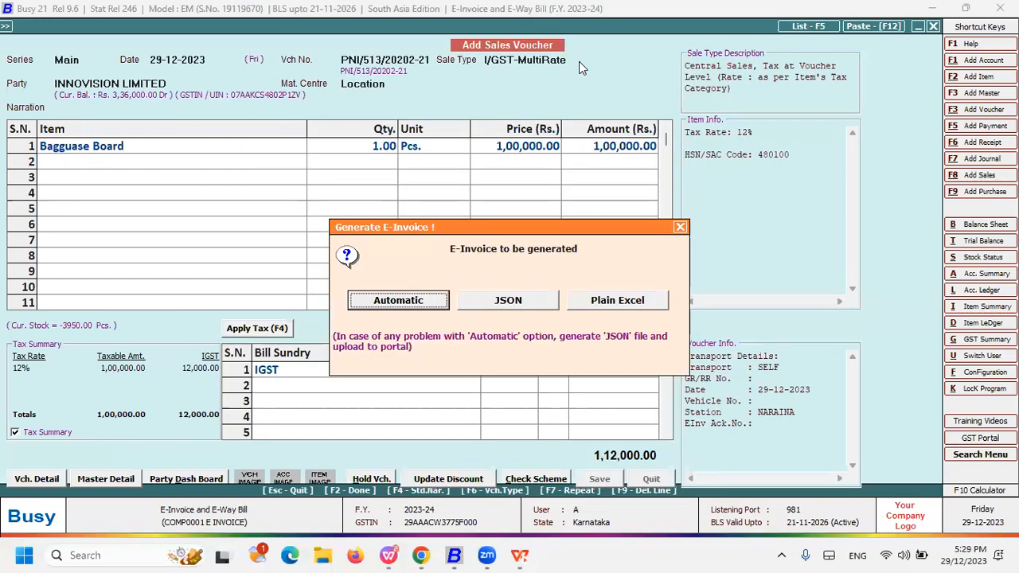
- Generate the voucher's e-invoice with the Automatic option, keeping the default IRN generation settings and accepting the sandbox notice
key("Return")
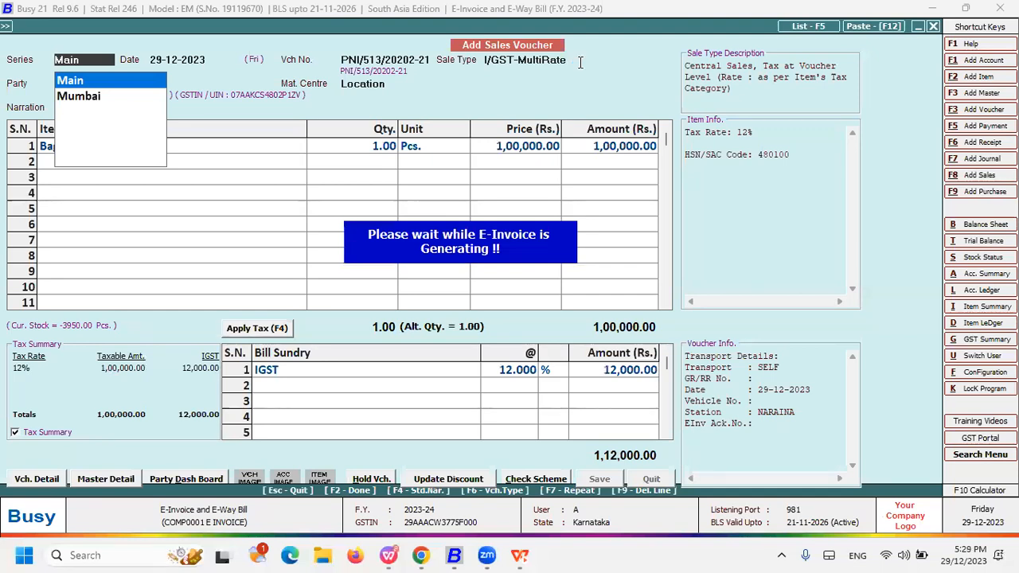
key("F2")
key("Right")
key("Return")
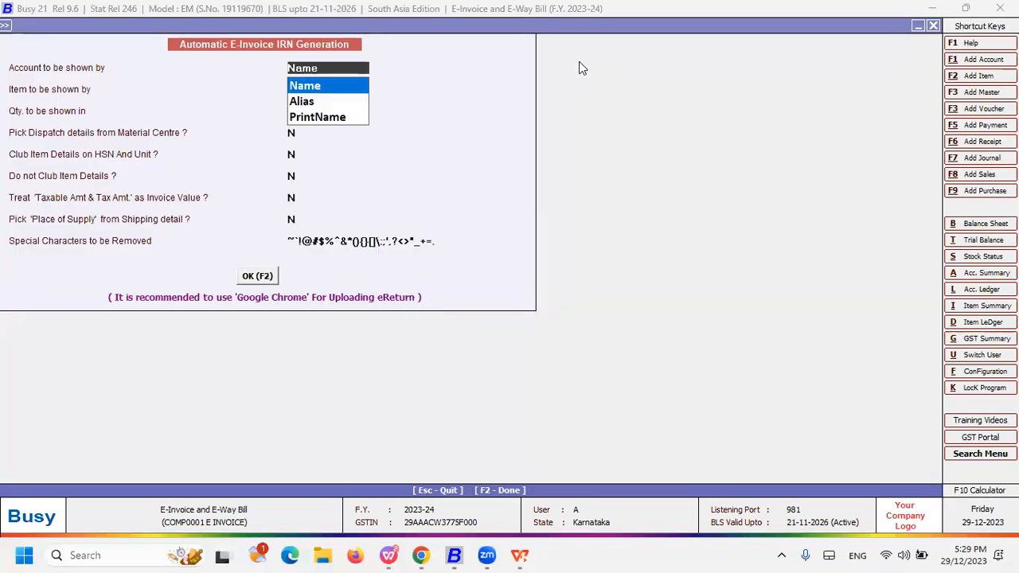
key("Return")
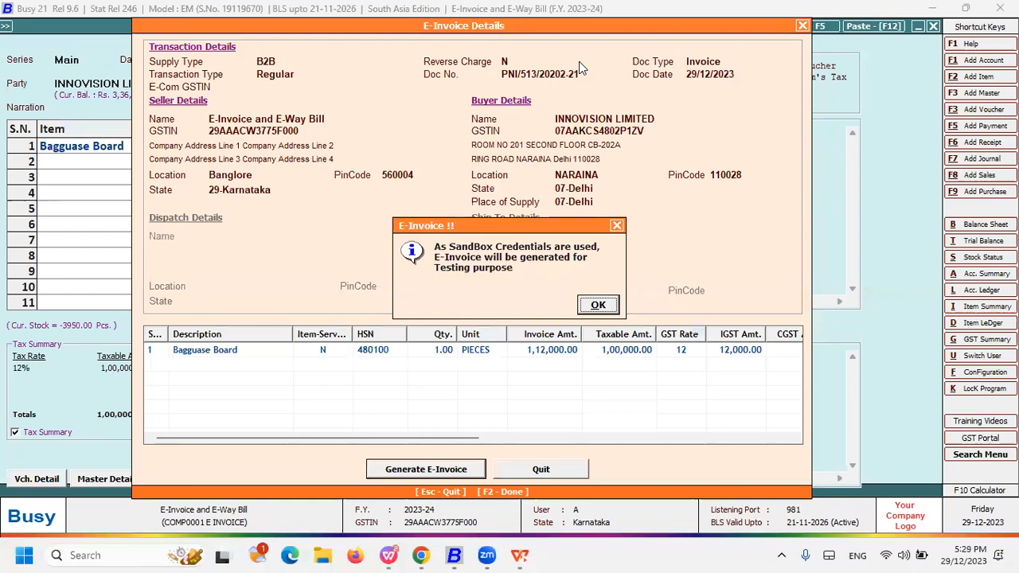
key("Return")
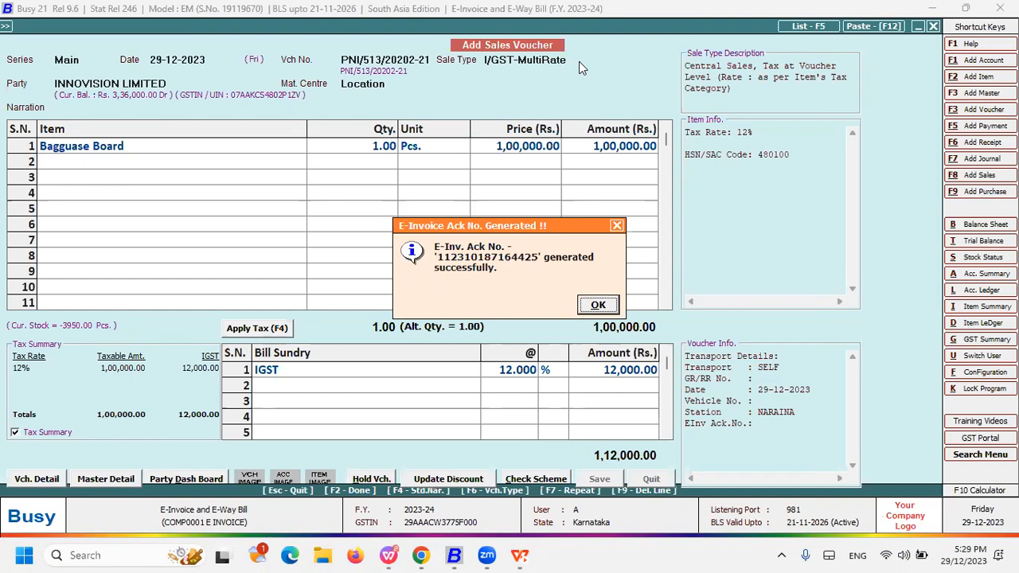
- Dismiss the acknowledgement number message and print the e-invoice
key("Return")
key("Right")
key("Left")
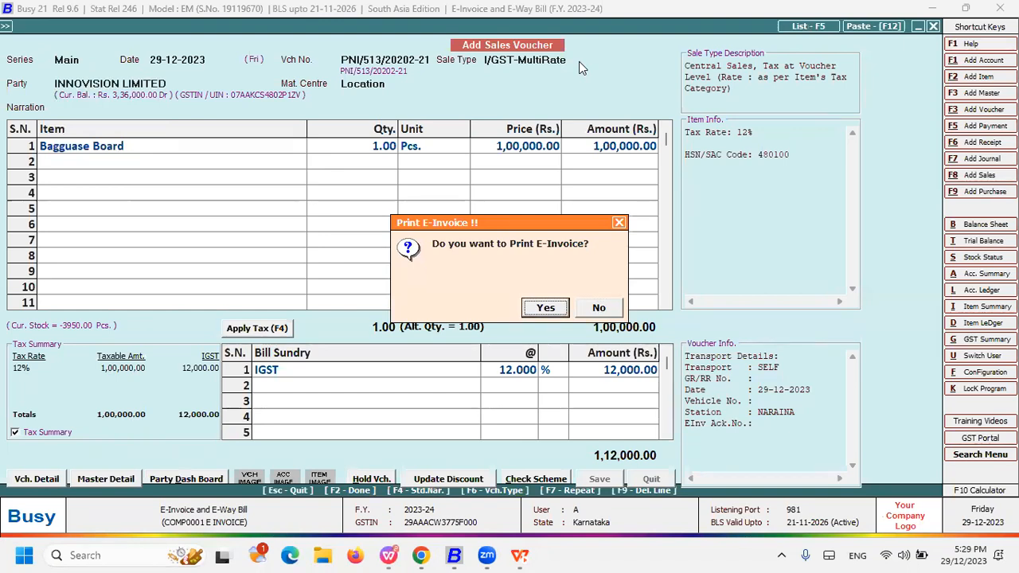
key("Return")
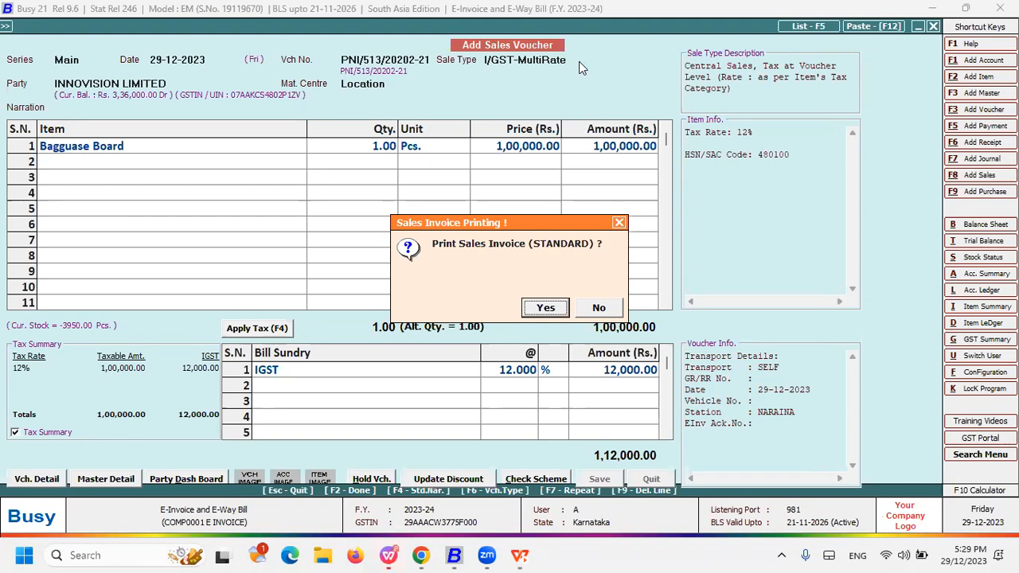
- Switch to the e-invoice PDF in WPS, examine its IRN, transaction, party and item details, and return to Busy
mouse_move(388, 554)
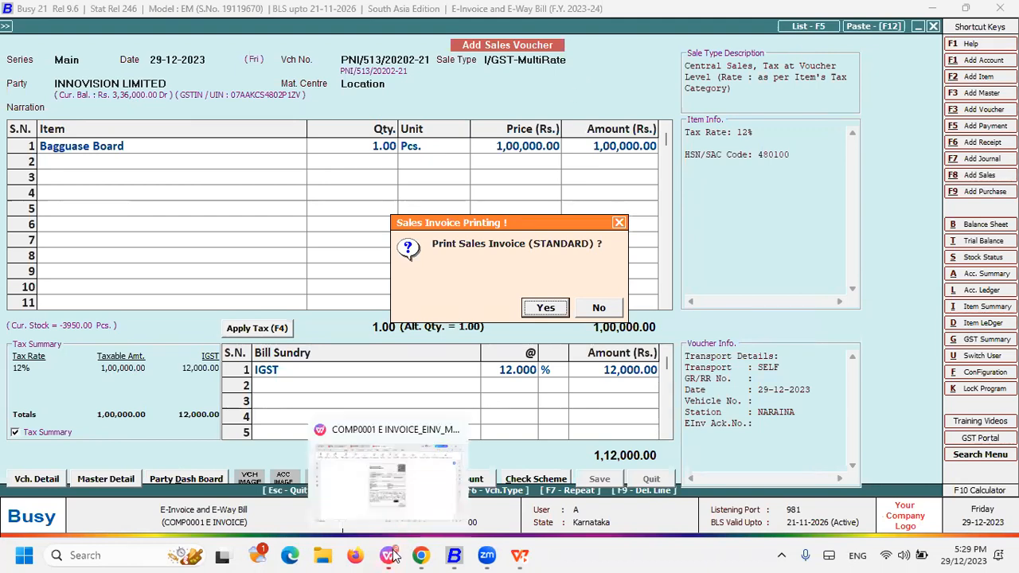
left_click(400, 482)
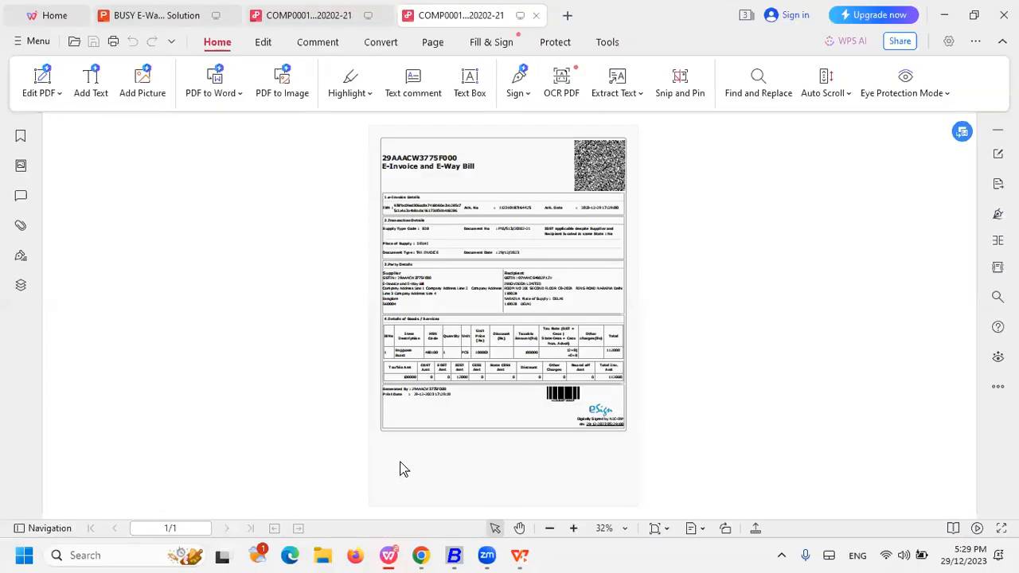
mouse_move(315, 22)
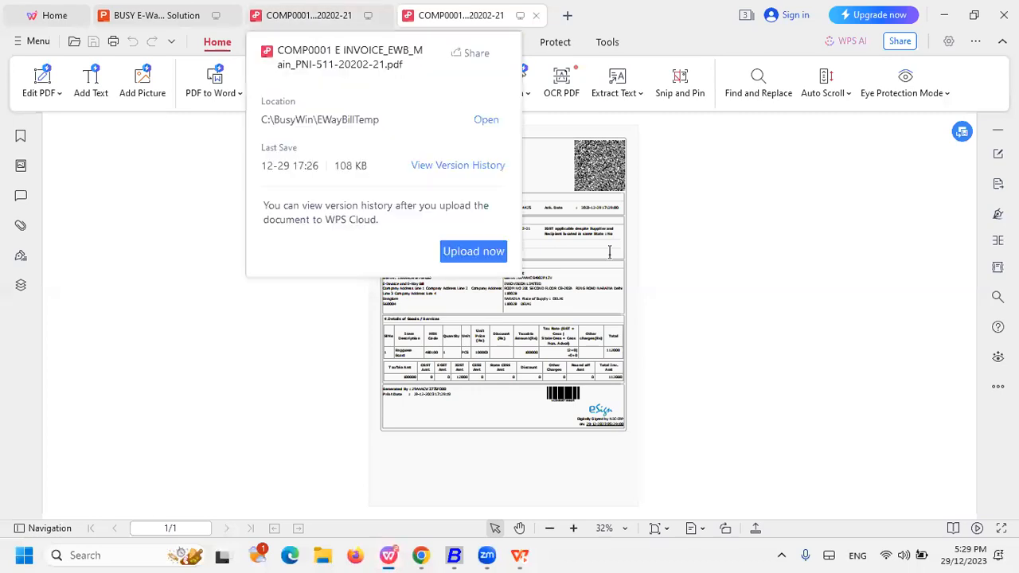
scroll(527, 203, "up", 5)
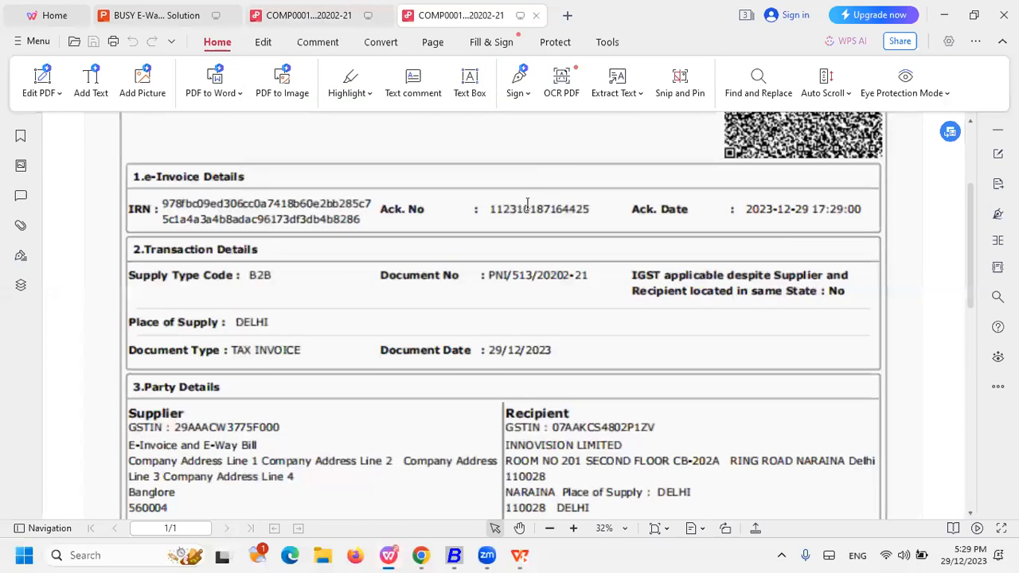
scroll(527, 203, "down", 4)
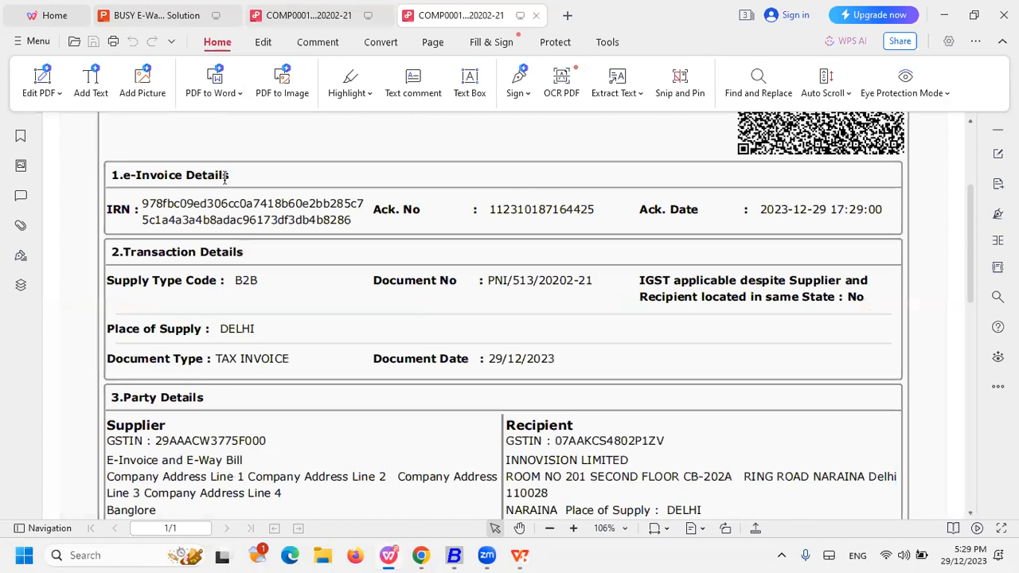
scroll(414, 213, "up", 1)
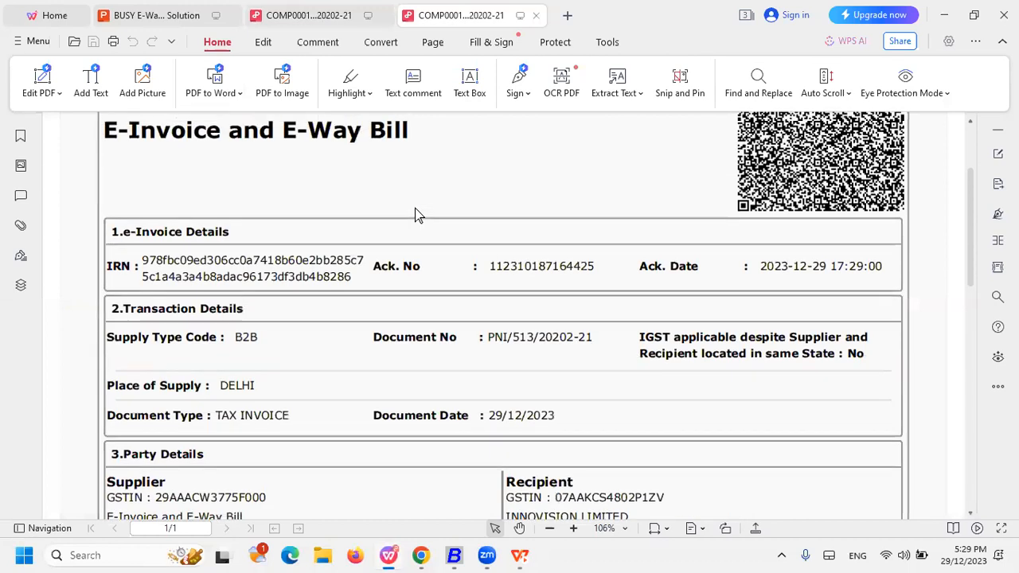
scroll(414, 210, "down", 1)
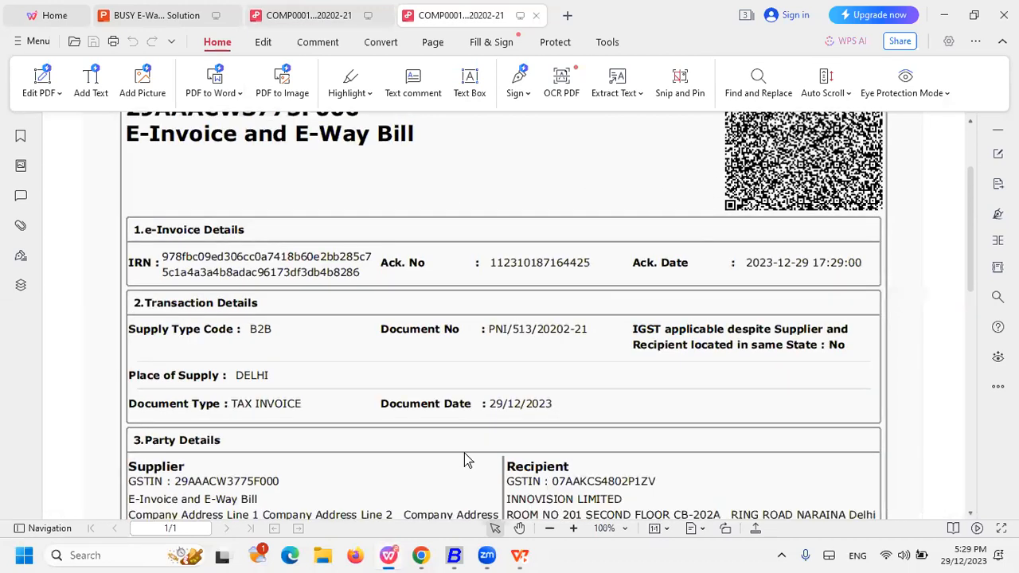
scroll(464, 454, "down", 2)
scroll(465, 458, "down", 7)
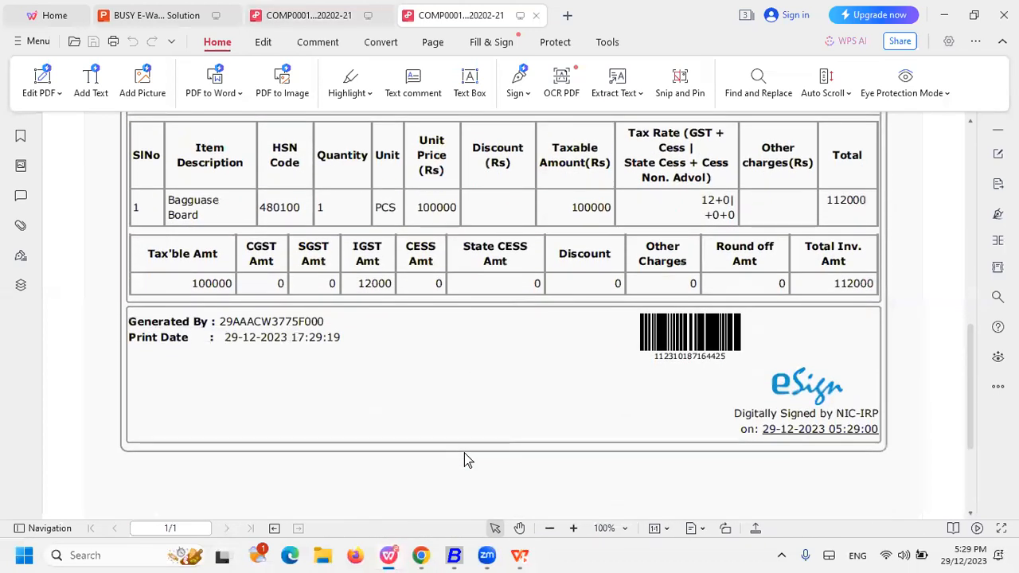
scroll(466, 460, "down", 1)
scroll(466, 460, "up", 1)
left_click(943, 15)
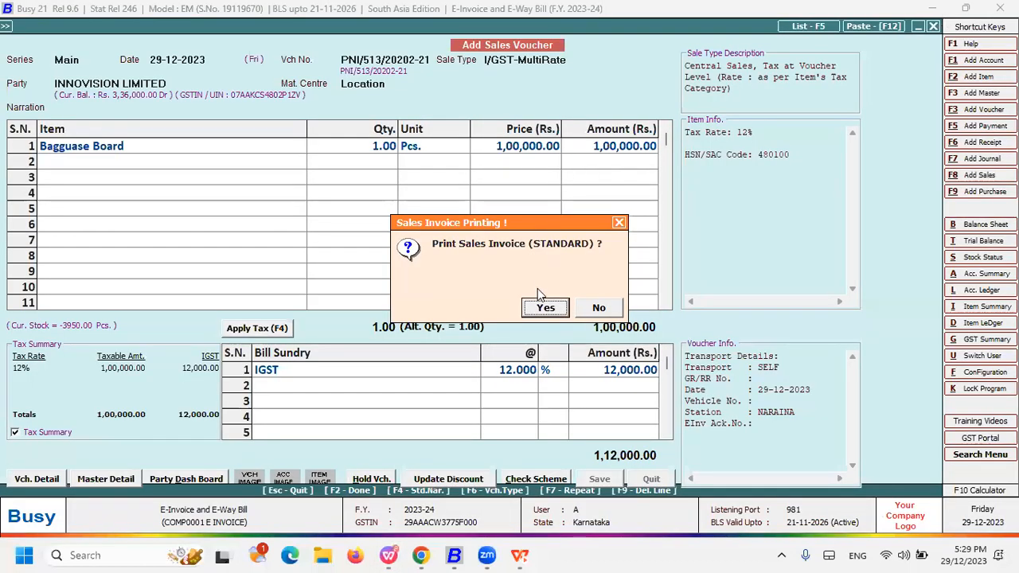
- Preview the sales invoice in the STANDARD format and examine its transport details, IGST amounts and e-invoice QR code
left_click(545, 309)
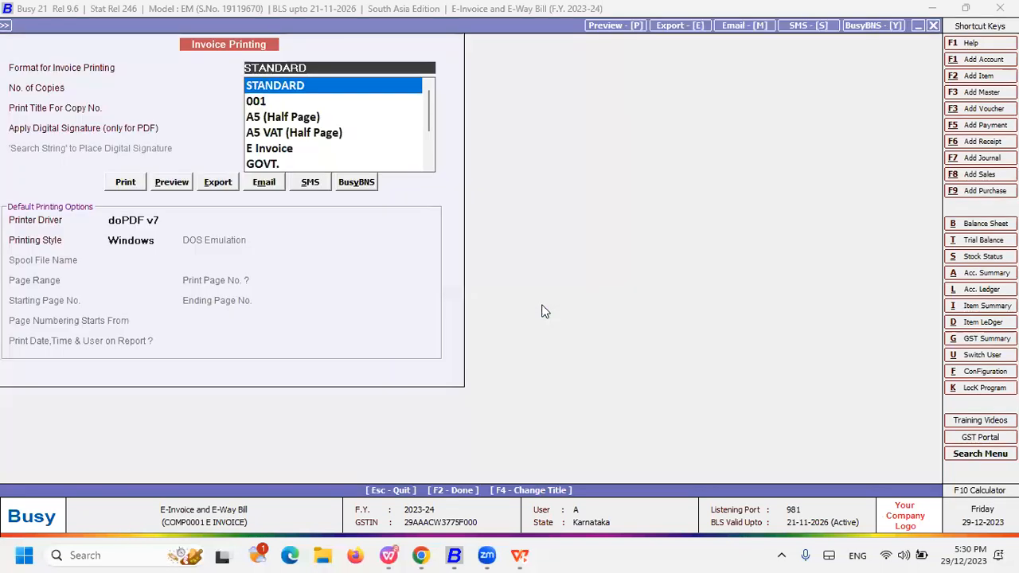
key("Return")
key("F2")
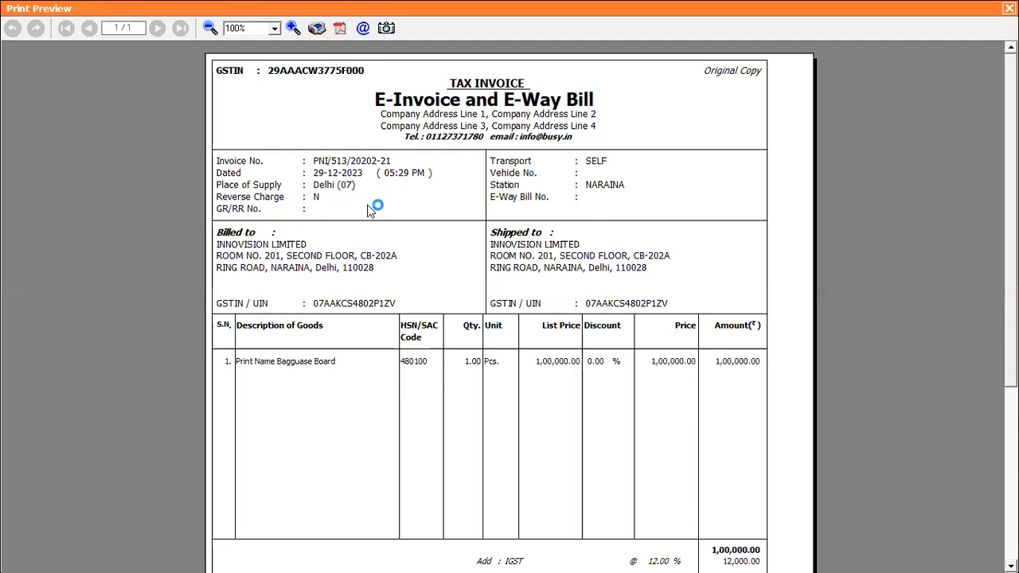
scroll(509, 306, "down", 5)
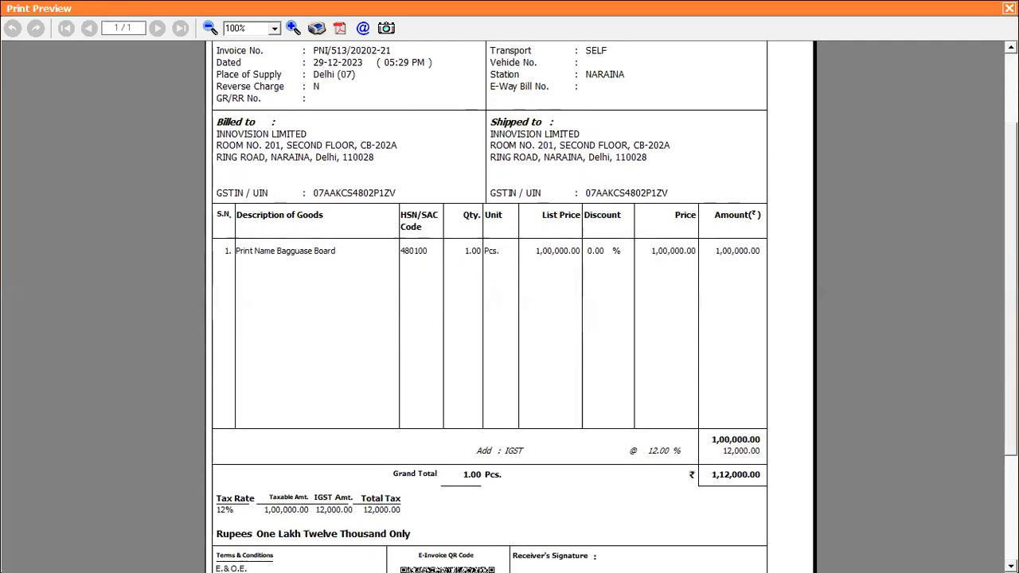
scroll(509, 307, "down", 1)
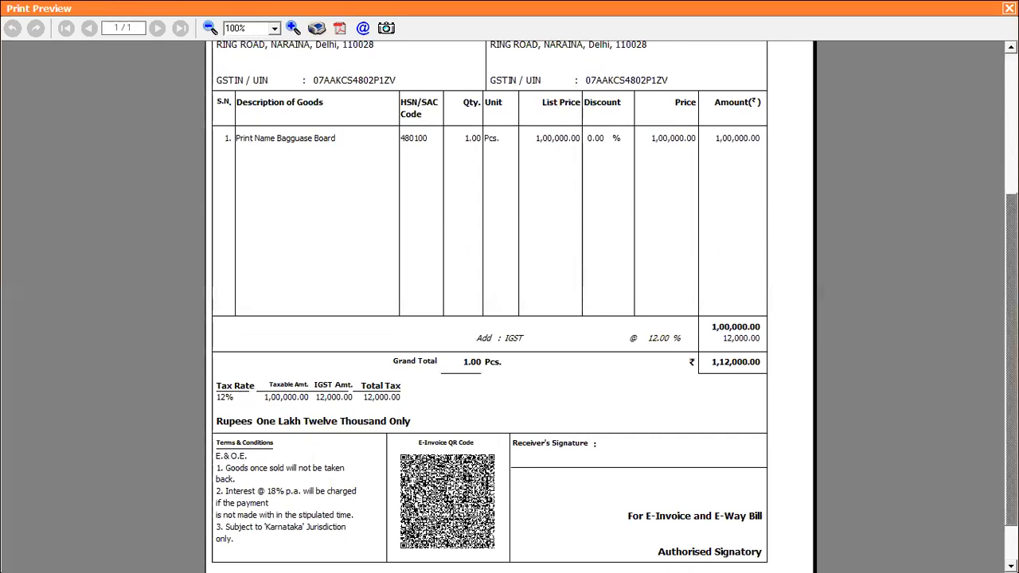
scroll(509, 307, "up", 4)
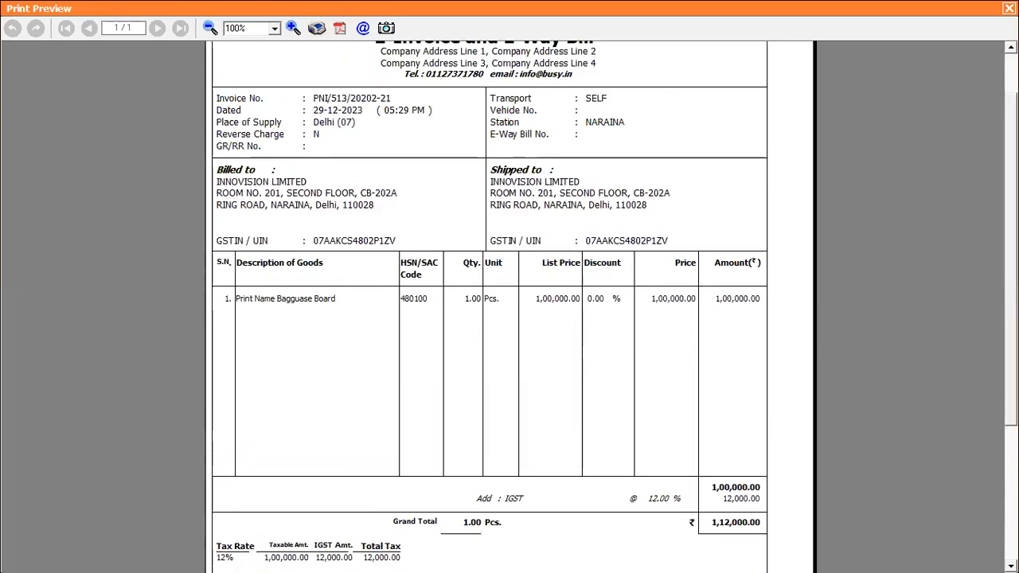
- Review the previewed invoice from its header to the signature block and close the preview
scroll(510, 306, "up", 1)
scroll(509, 307, "up", 2)
scroll(510, 306, "down", 2)
scroll(509, 307, "up", 2)
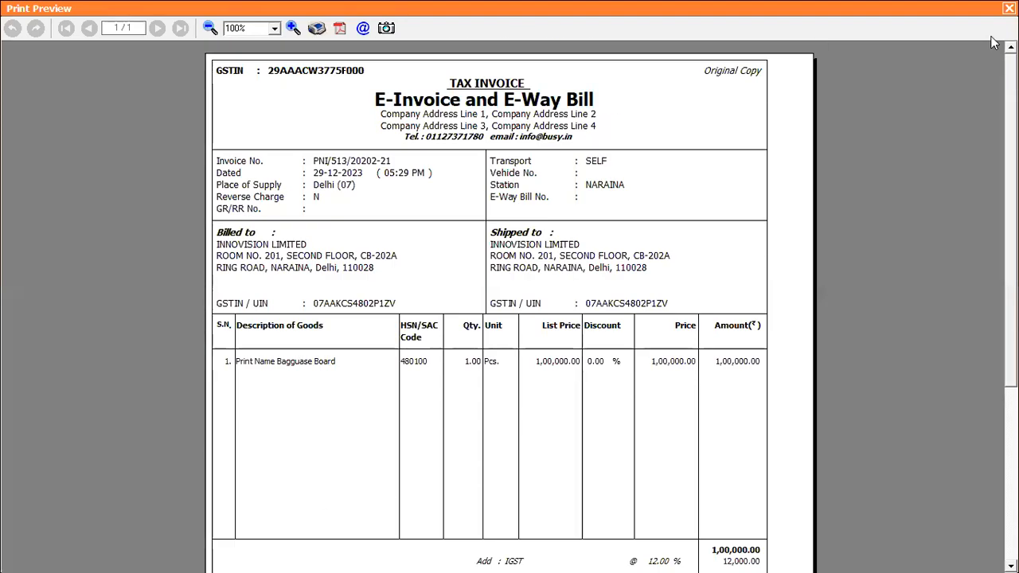
scroll(986, 103, "down", 2)
scroll(984, 129, "down", 7)
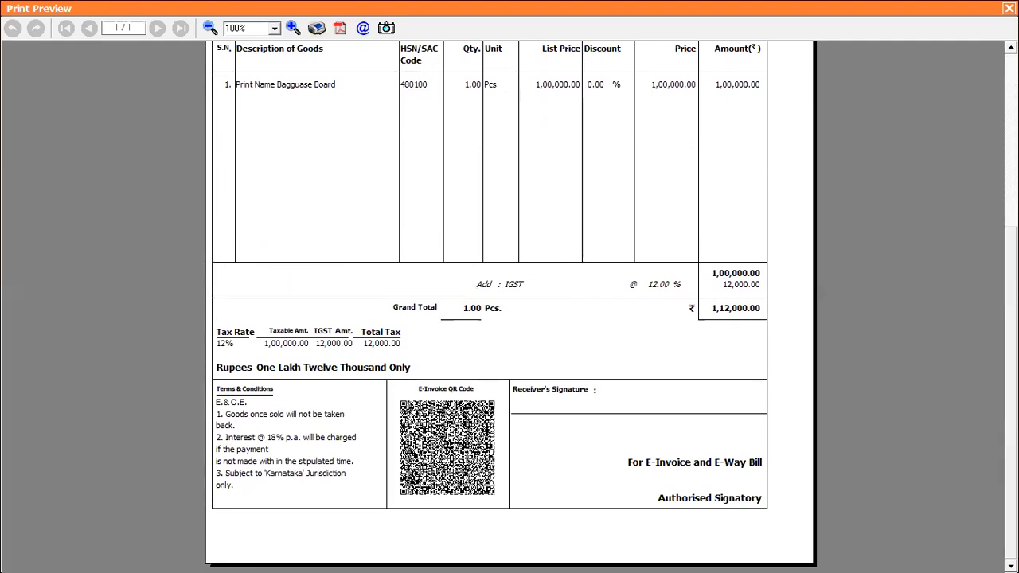
key("Escape")
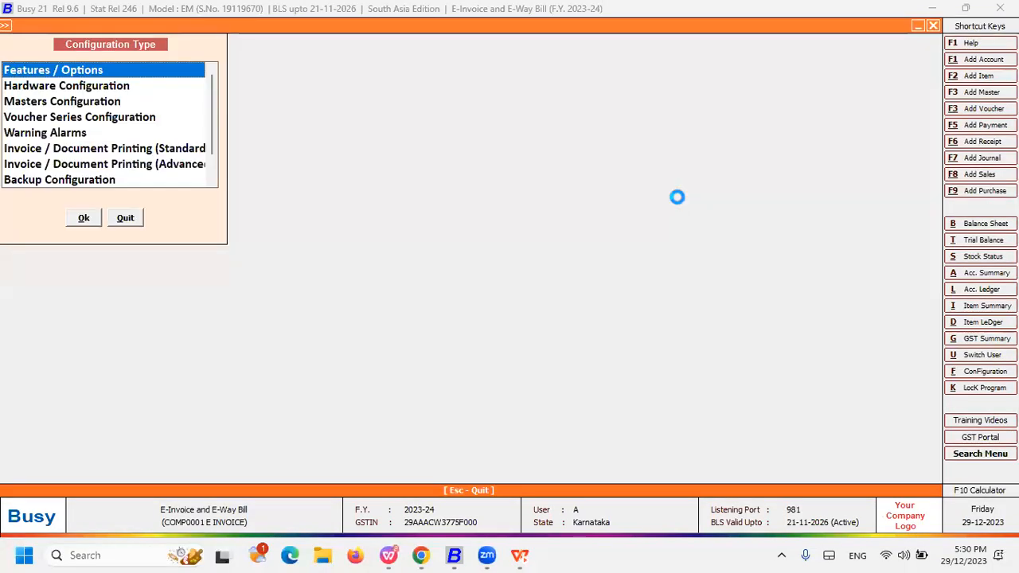
- Open the standard invoice printing configuration for the sales invoice
key("Return")
key("Down")
key("Down")
key("Down")
key("Down")
key("Return")
key("Down")
key("Down")
key("Down")
key("Down")
key("Down")
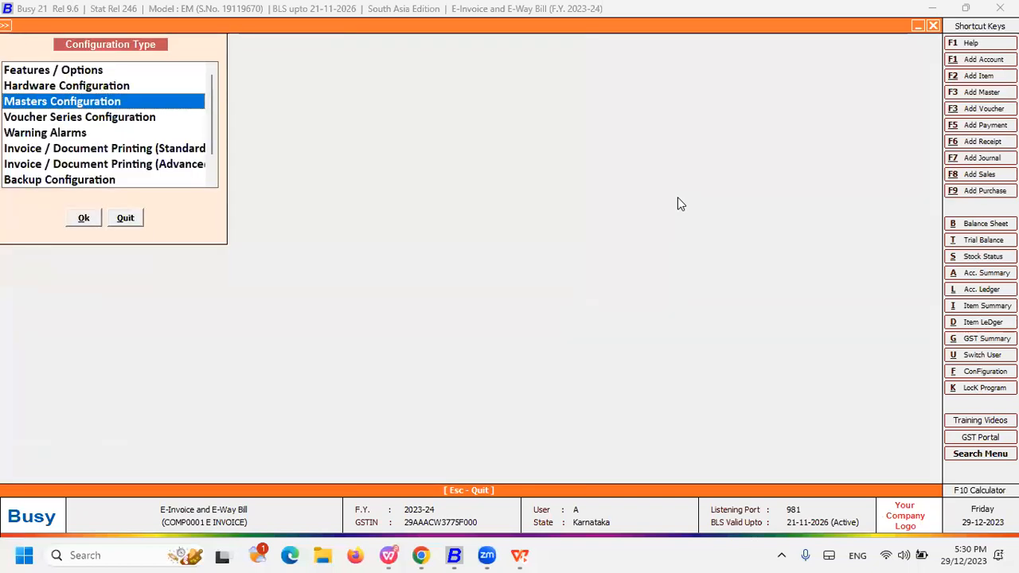
key("Return")
key("Return")
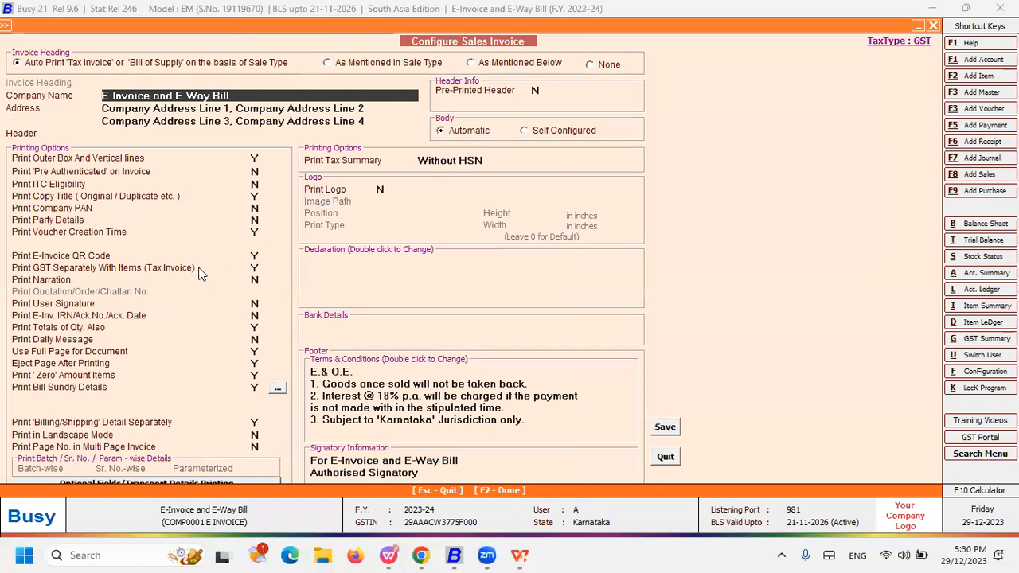
- Turn on printing of the e-invoice IRN, acknowledgement number and acknowledgement date, and save the sales invoice configuration
left_click(255, 255)
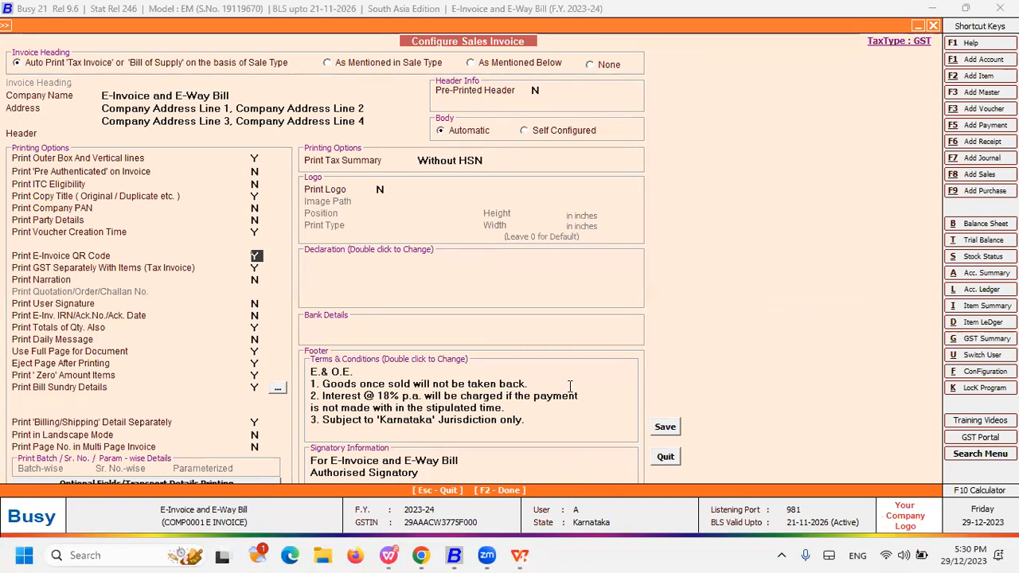
left_click(258, 303)
key("Return")
key("y")
key("F2")
key("Return")
key("Escape")
key("Escape")
- Reopen the INNOVISION LIMITED sales voucher from the Main series for modification
key("Right")
key("Return")
key("Escape")
key("Escape")
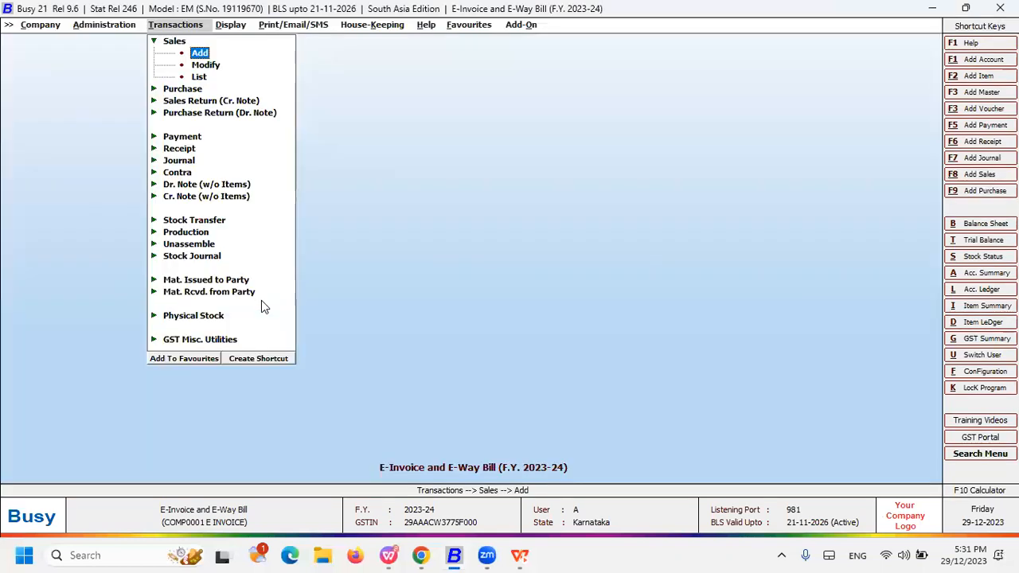
key("Down")
key("Return")
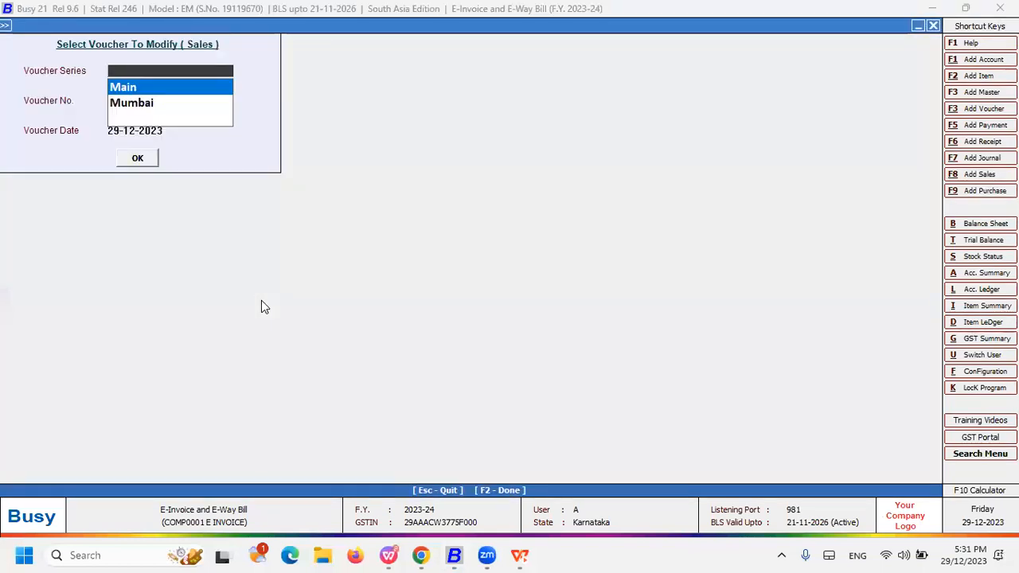
key("Return")
key("Return")
key("Return")
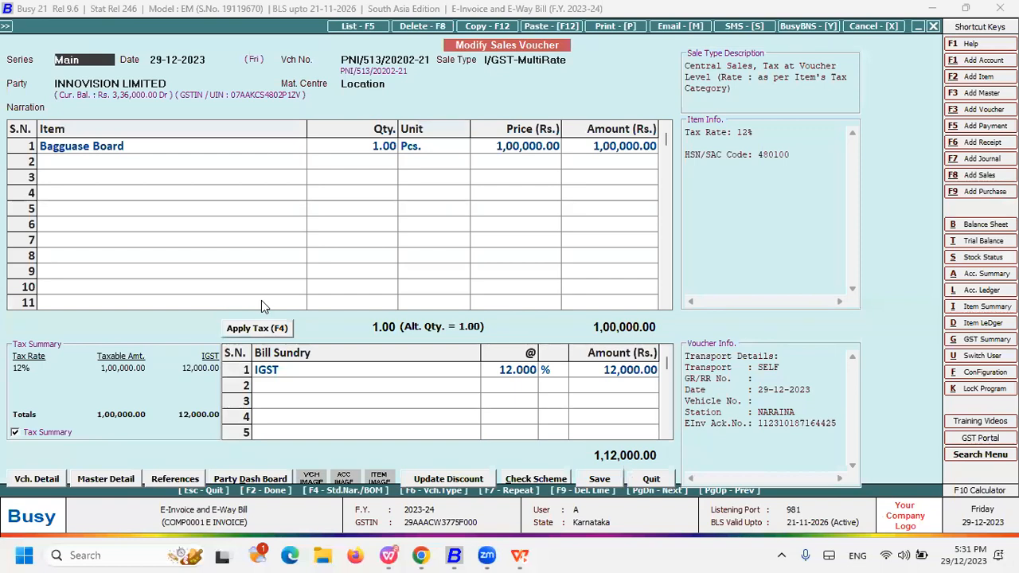
- Preview the voucher's invoice, examine its IRN and acknowledgement line, and quit the voucher without changing it
key("alt+p")
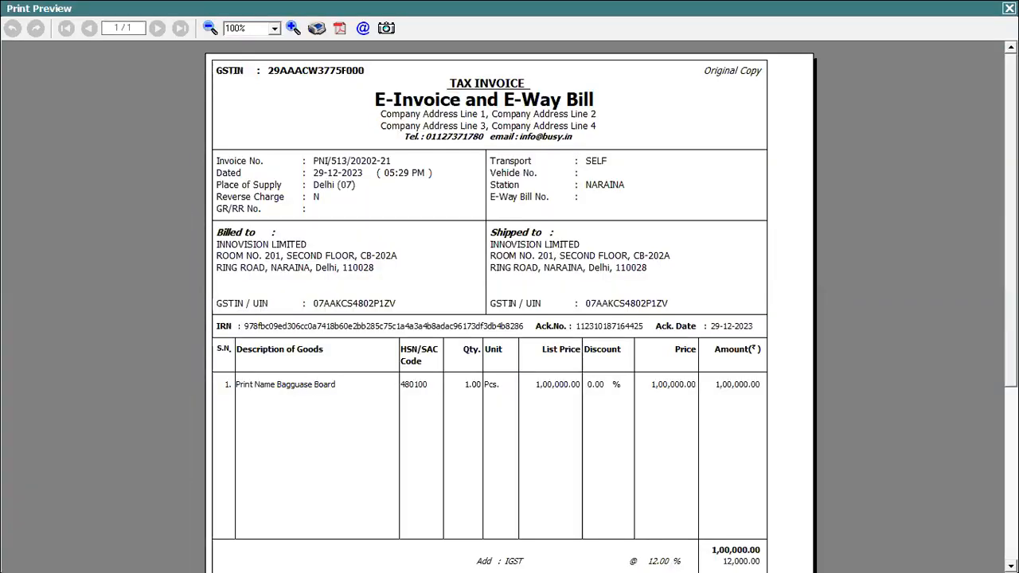
scroll(613, 205, "down", 3)
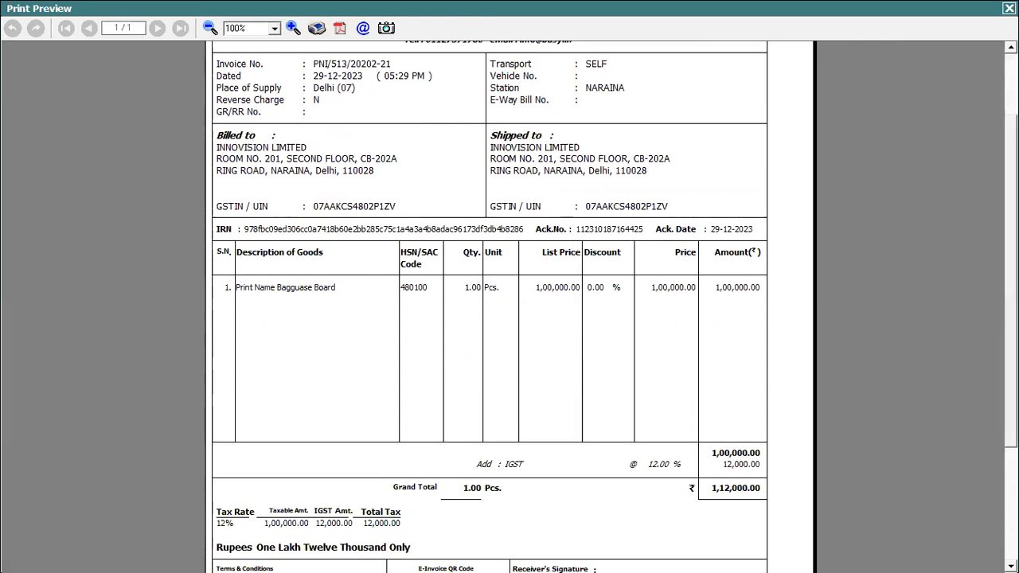
left_click(1009, 8)
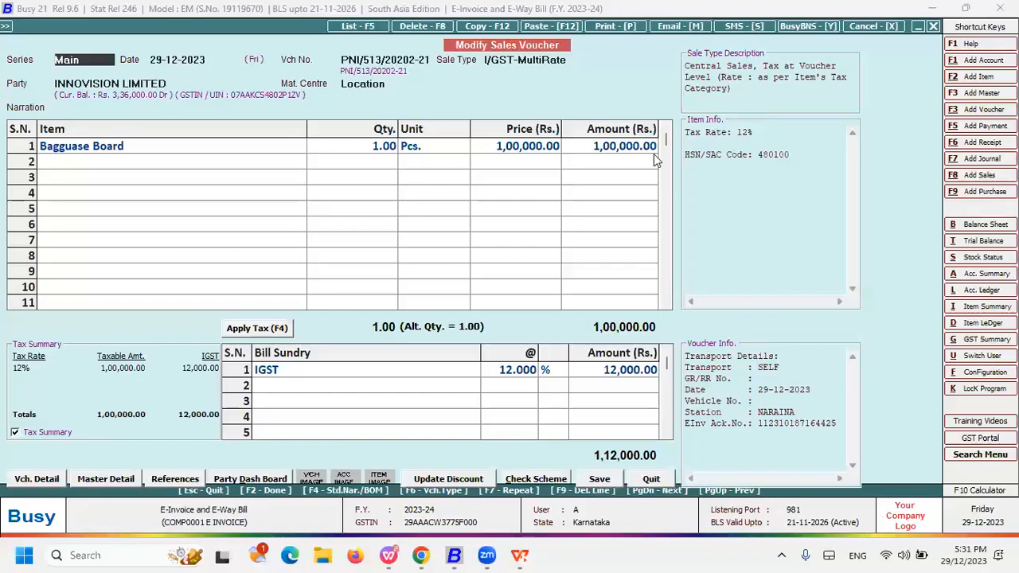
left_click(605, 148)
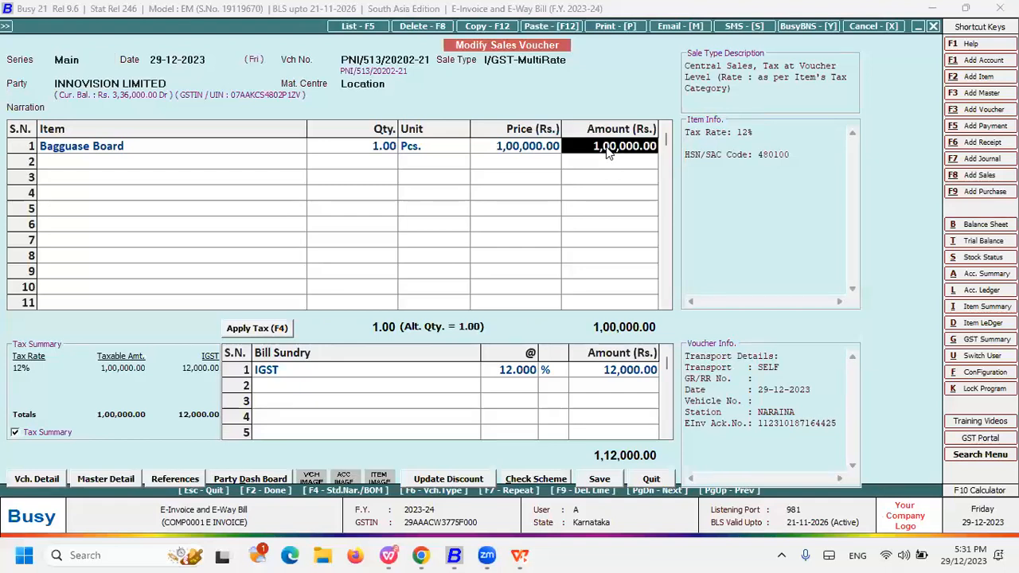
key("Escape")
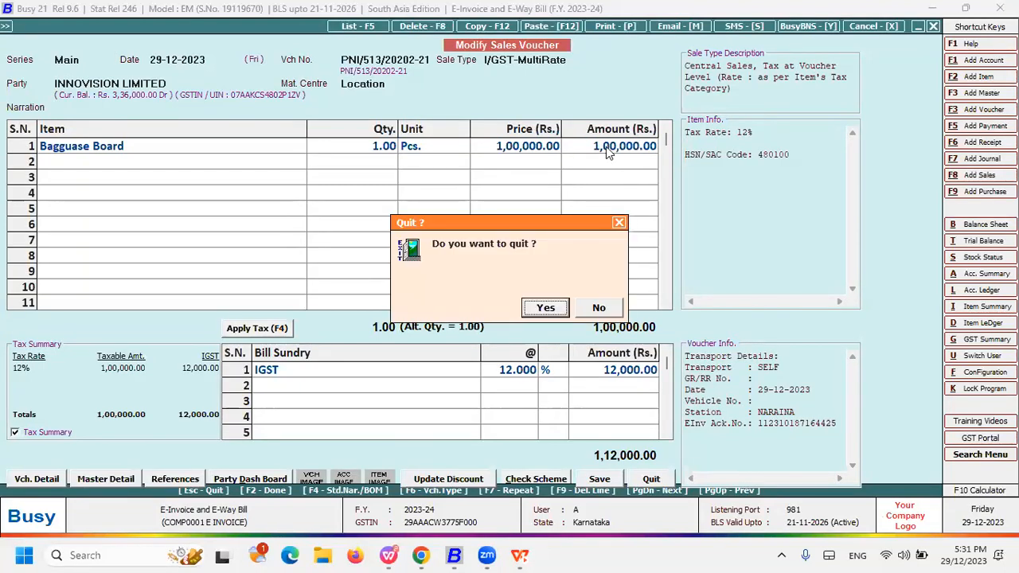
key("y")
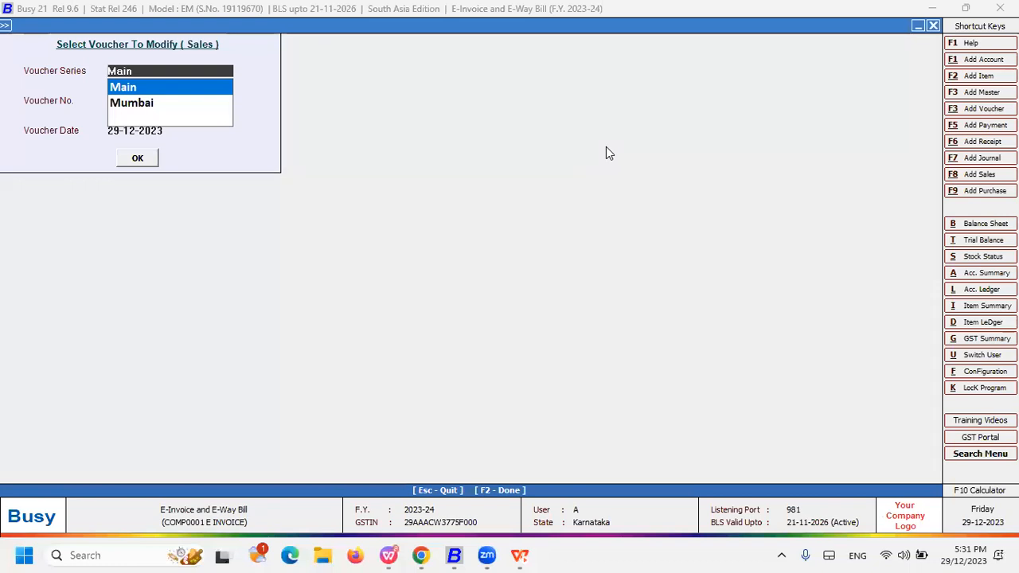
key("Escape")
key("Escape")
- Open the GST/VAT section of the Features / Options configuration
key("Left")
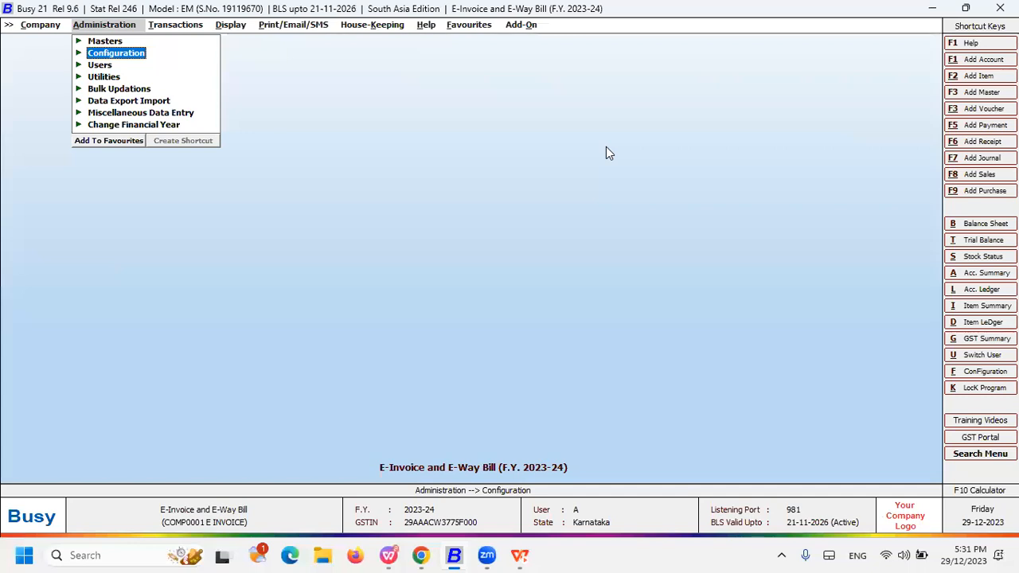
key("Return")
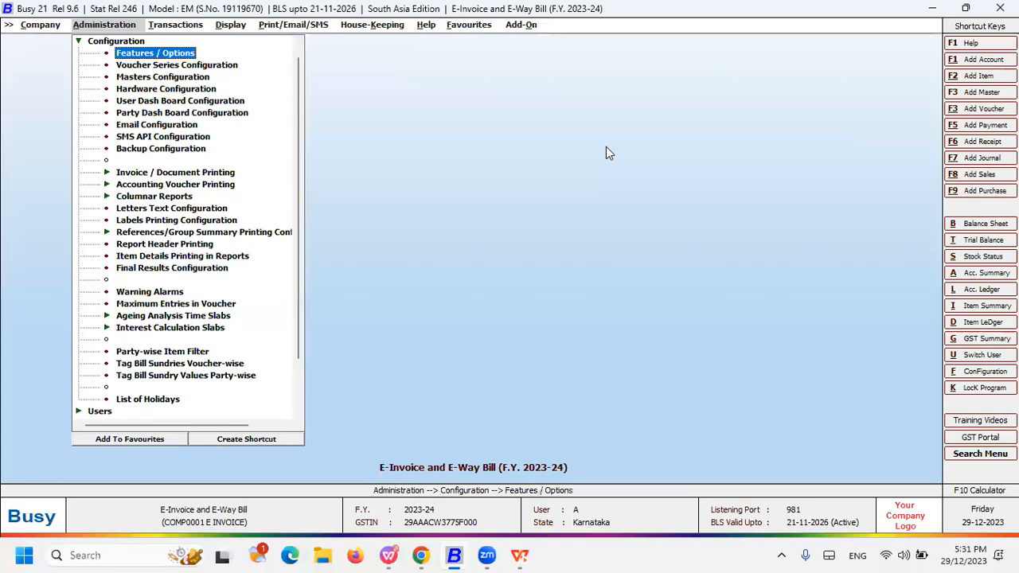
key("Return")
key("Down")
key("Down")
key("Down")
key("Down")
key("Down")
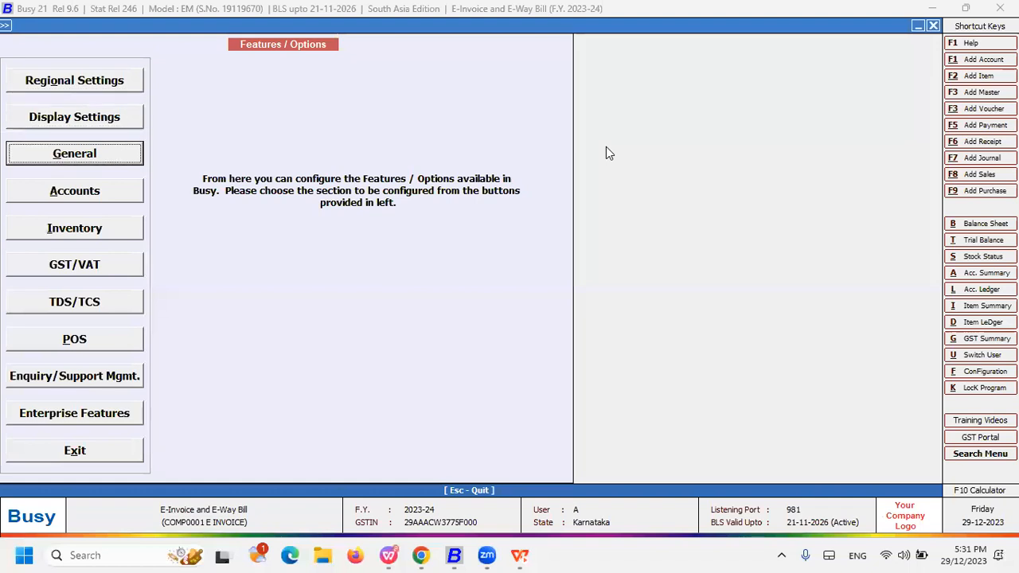
key("Return")
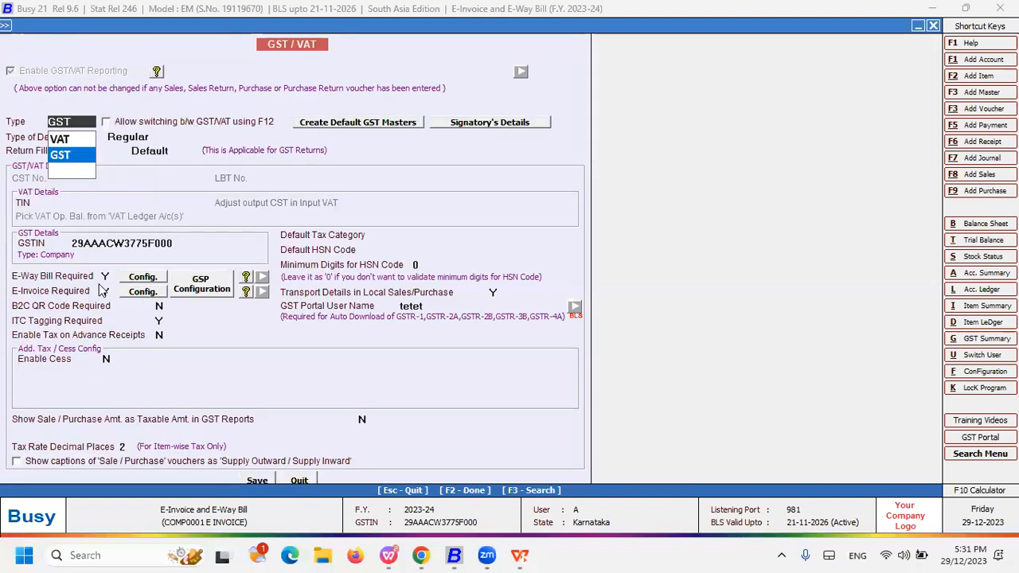
- Check the E-Way Bill and E-Invoice requirement settings, and open the E-Way Bill configuration to check its From Place and PIN Code
key("Return")
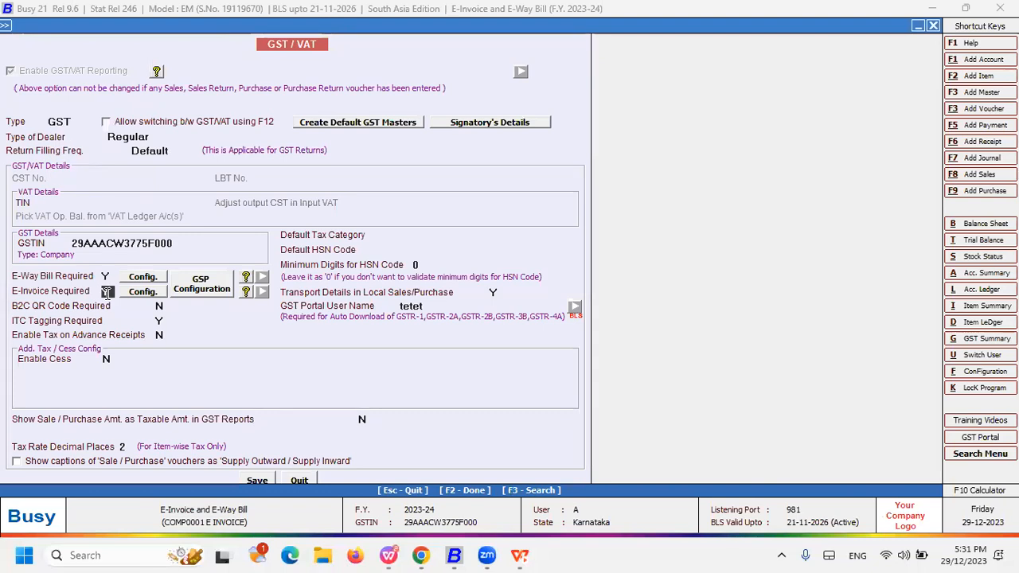
left_click(108, 277)
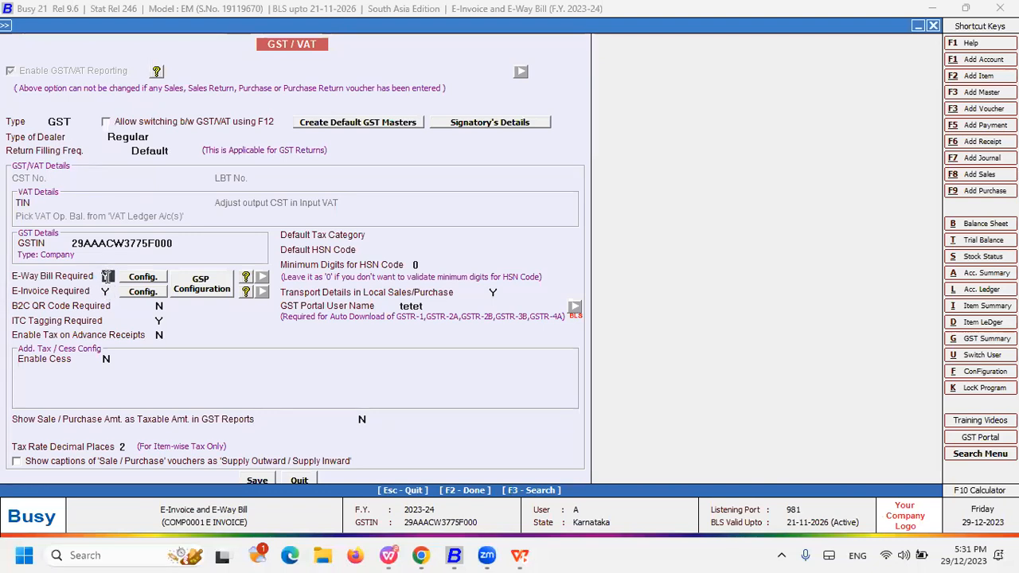
left_click(107, 291)
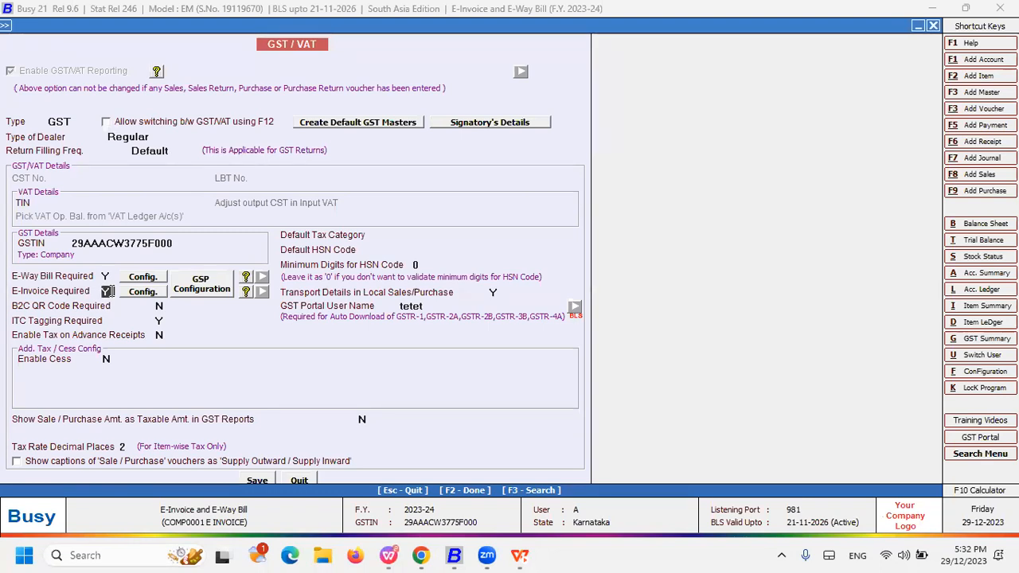
left_click(144, 279)
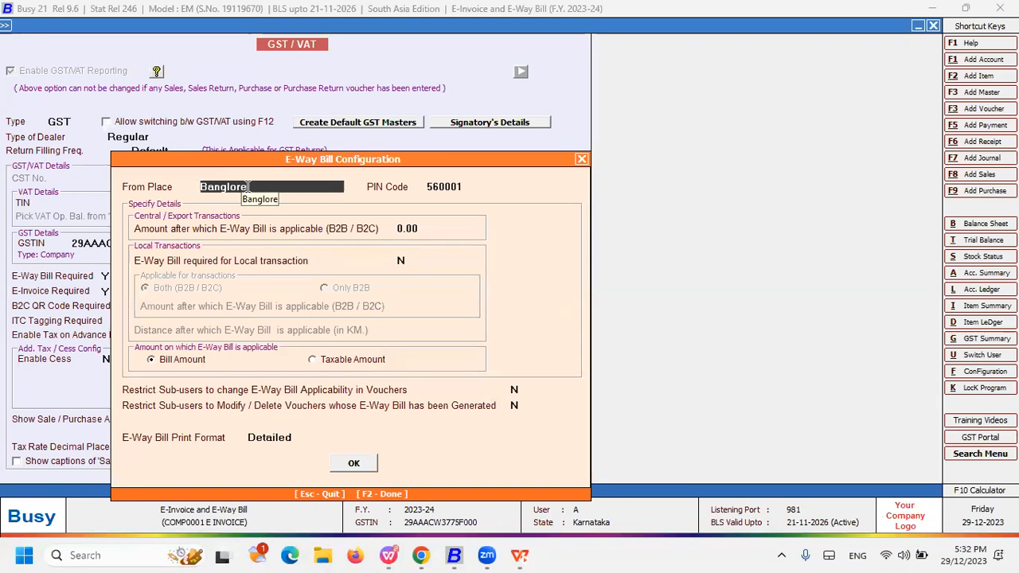
left_click(473, 185)
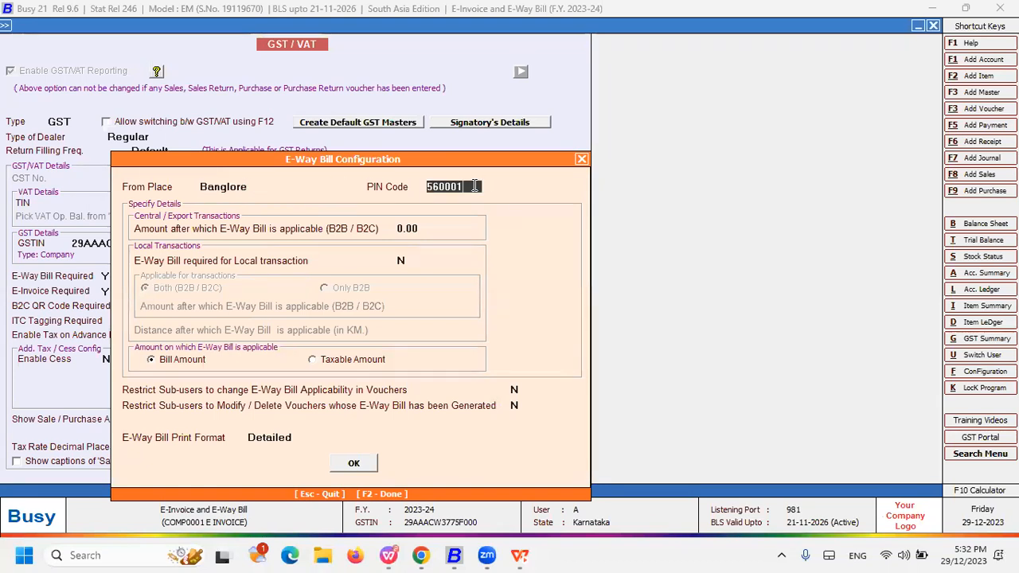
- Try 100000 as the amount after which E-Way Bills apply to central/export transactions, and reset it to 0
left_click(406, 228)
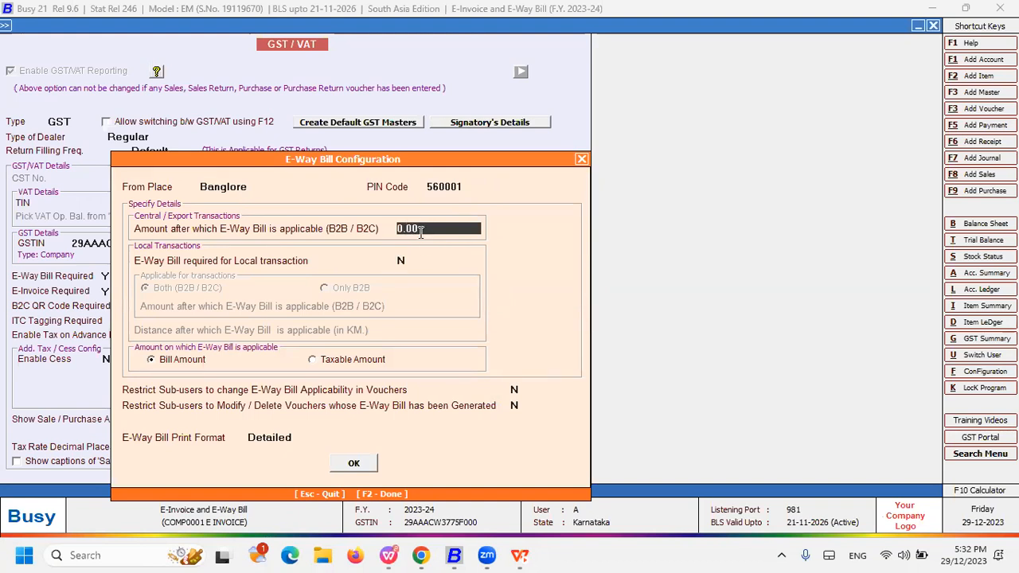
key("BackSpace")
key("BackSpace")
key("BackSpace")
key("BackSpace")
type("10000")
key("BackSpace")
key("BackSpace")
key("BackSpace")
type("0000")
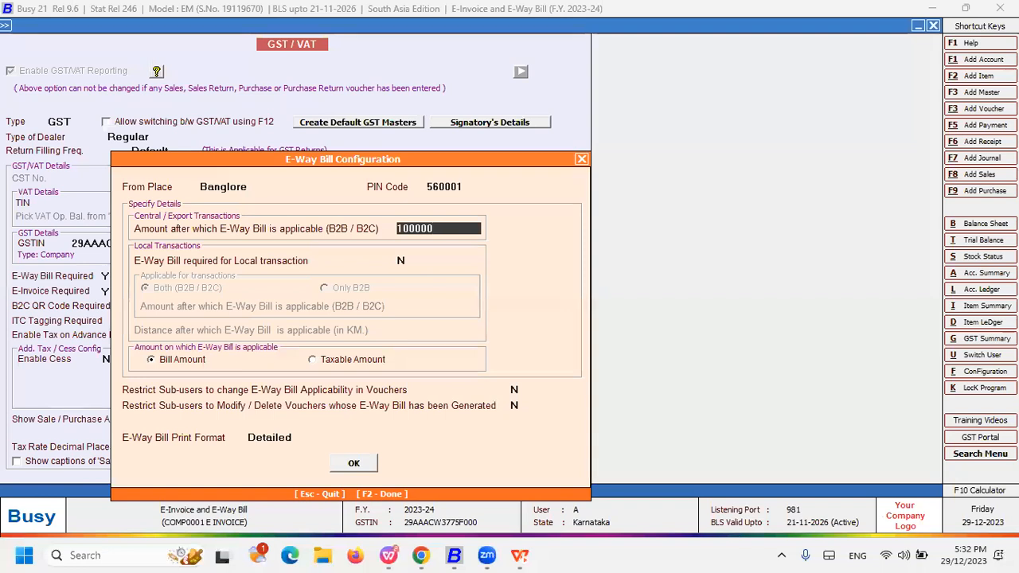
key("BackSpace")
key("BackSpace")
key("BackSpace")
key("BackSpace")
key("BackSpace")
key("BackSpace")
type("0")
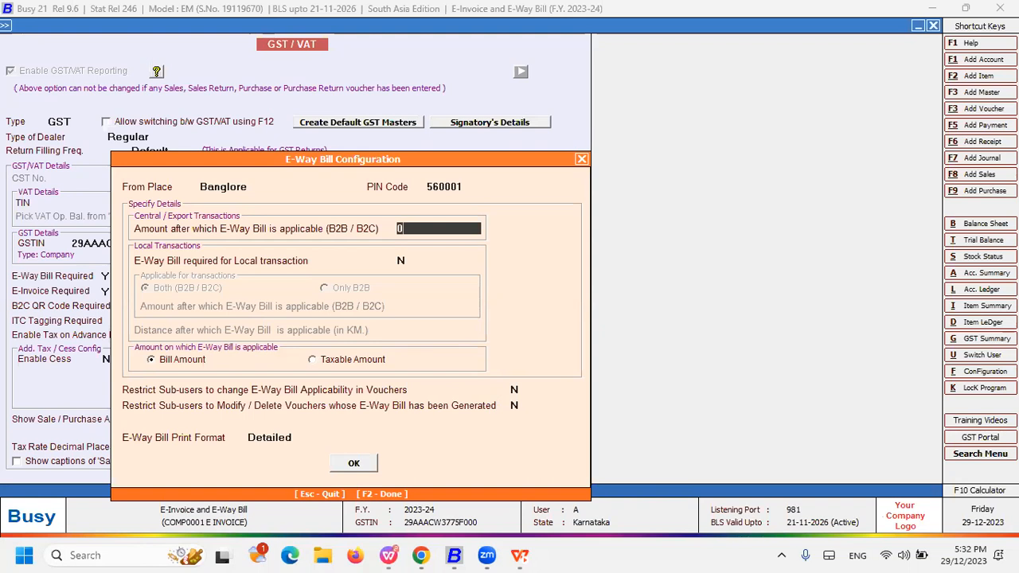
- Require E-Way Bills for local transactions, keeping both B2B and B2C, and set the applicable amount to 50000
key("Return")
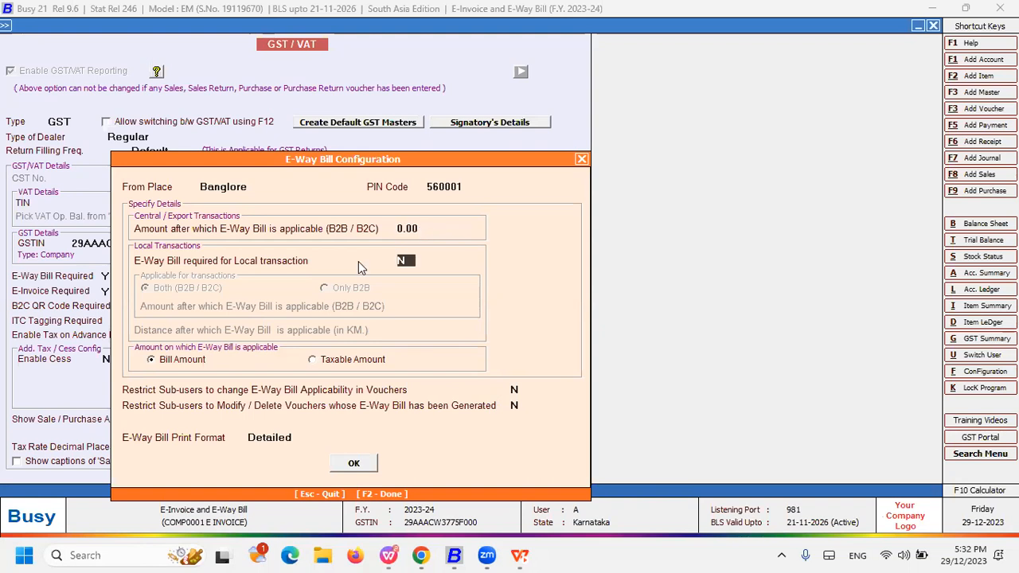
type("Y")
key("Return")
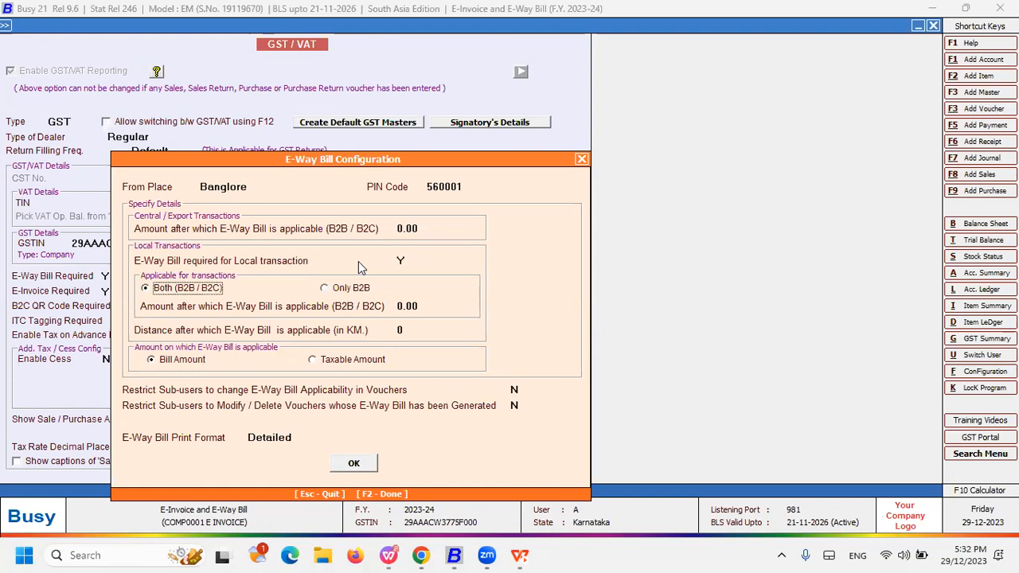
key("Return")
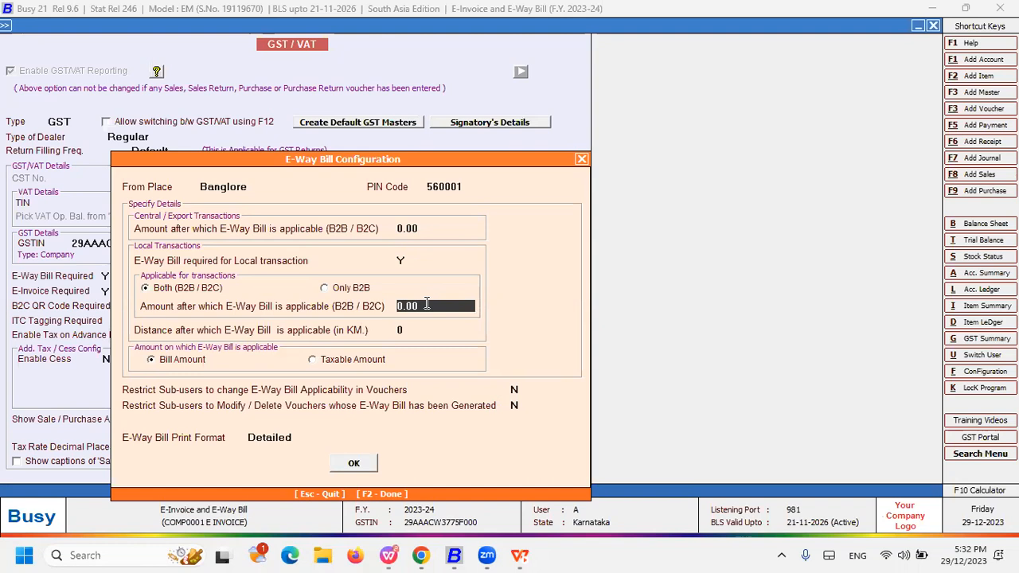
key("BackSpace")
key("BackSpace")
key("BackSpace")
key("BackSpace")
type("500000")
key("BackSpace")
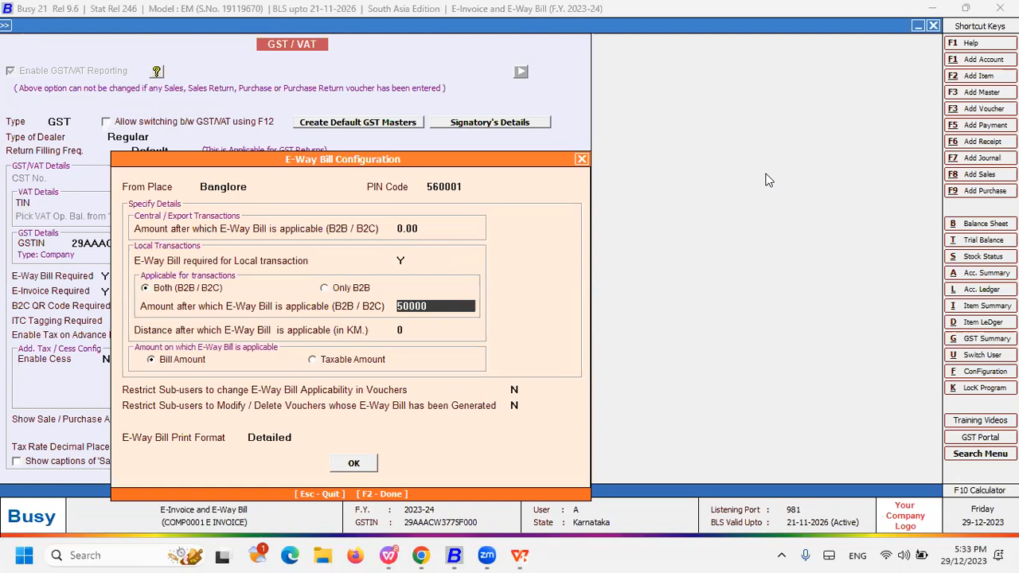
- Restrict sub-users from changing E-Way Bill applicability and from modifying or deleting vouchers with a generated E-Way Bill
left_click(514, 389)
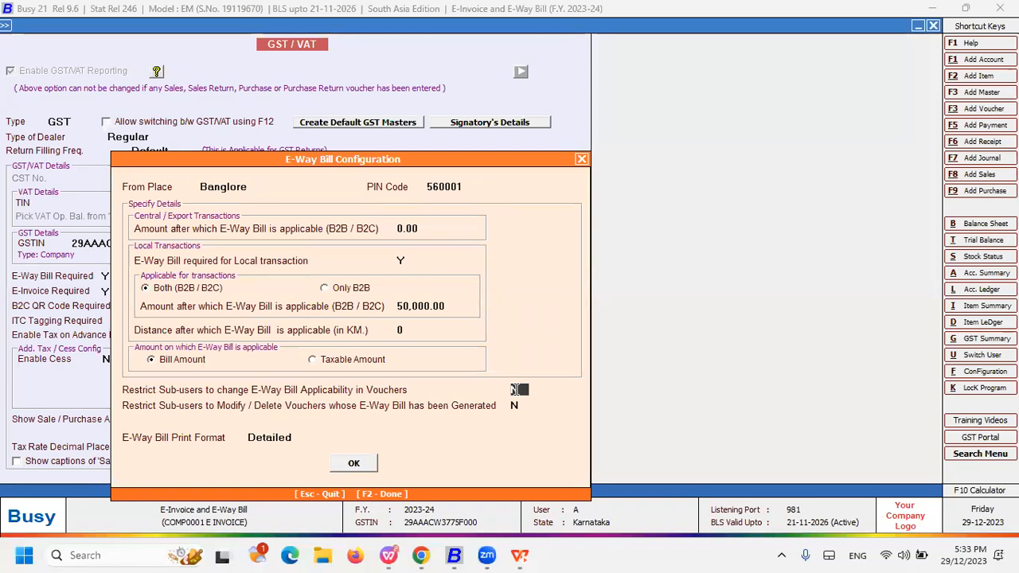
type("Y")
key("Return")
type("Y")
key("Return")
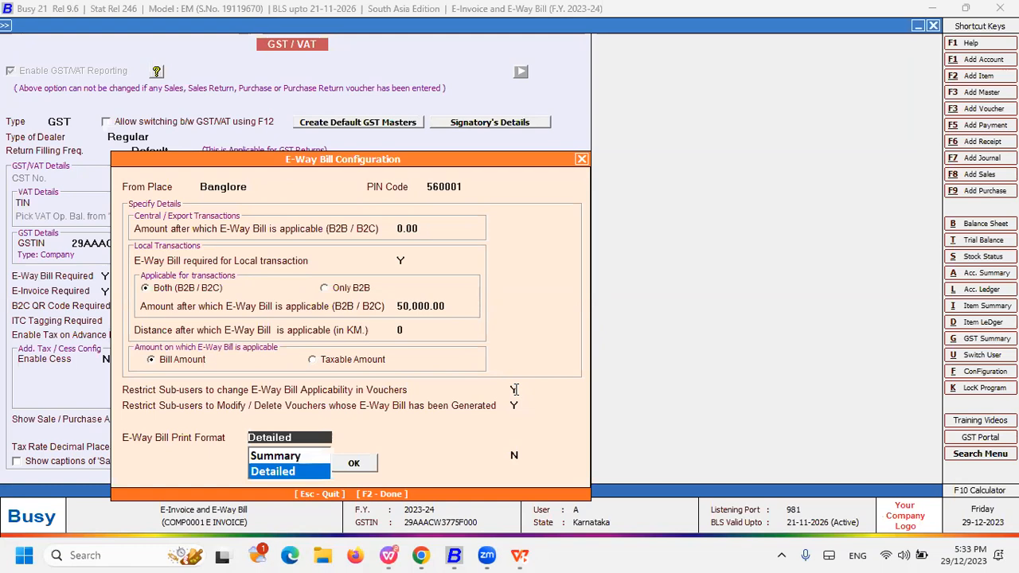
- Compare the Summary and Detailed E-Way Bill print formats and keep Detailed
key("Up")
key("Down")
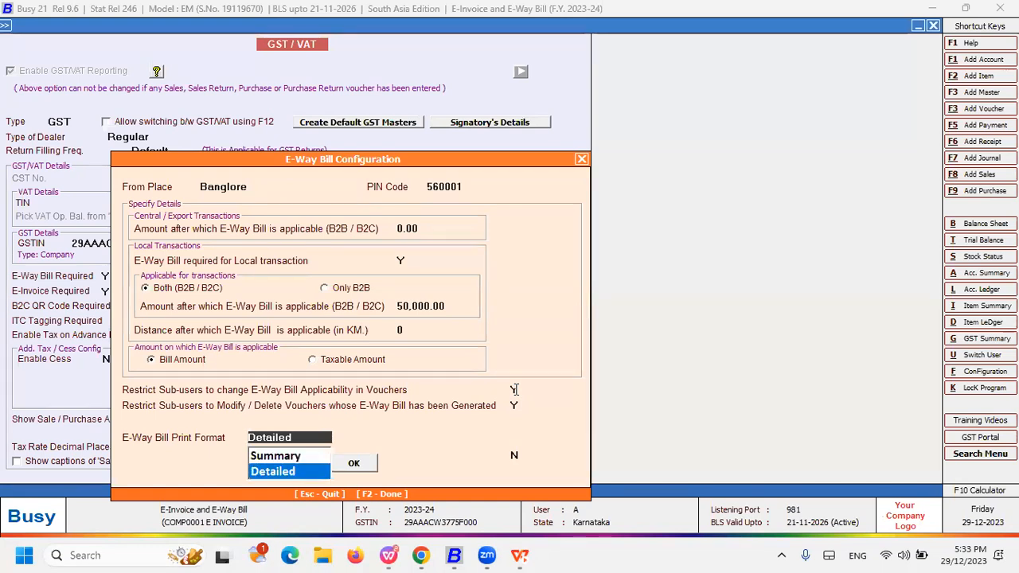
key("Up")
key("Down")
key("Return")
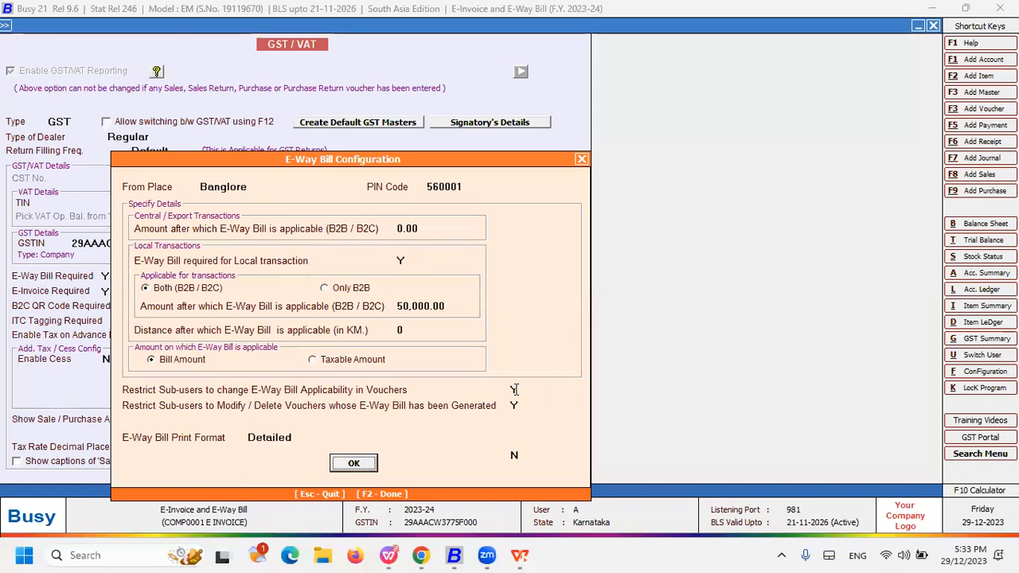
- Accept the E-Way Bill configuration and review the E-Invoice configuration's place, PIN code and sub-user restrictions without changing them
key("Return")
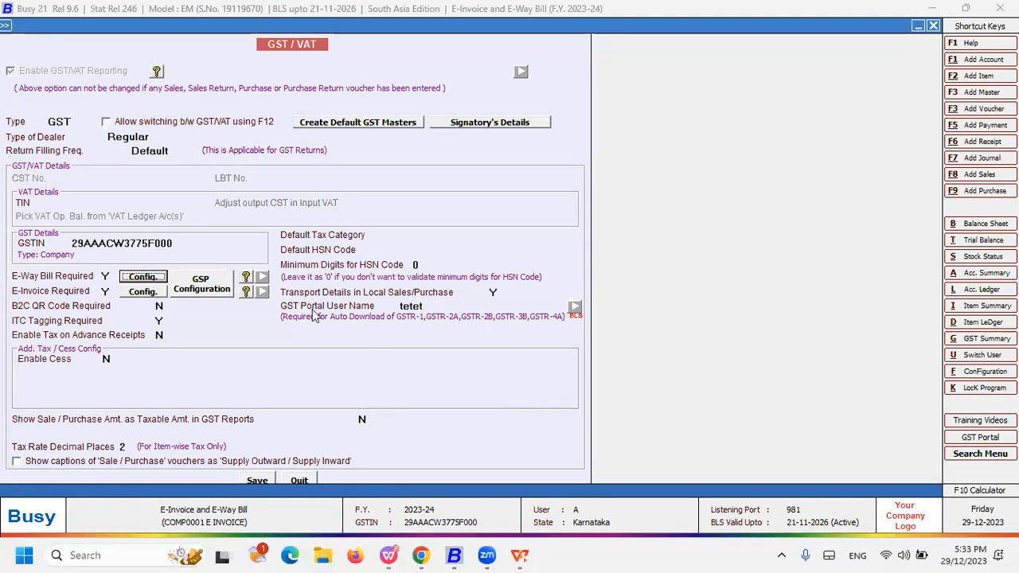
left_click(135, 291)
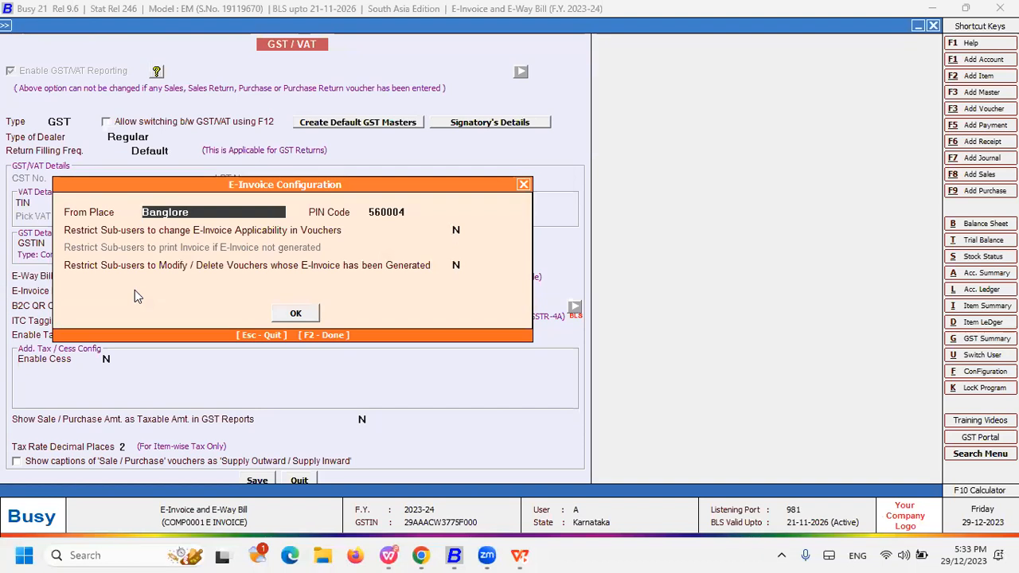
key("Return")
key("Return")
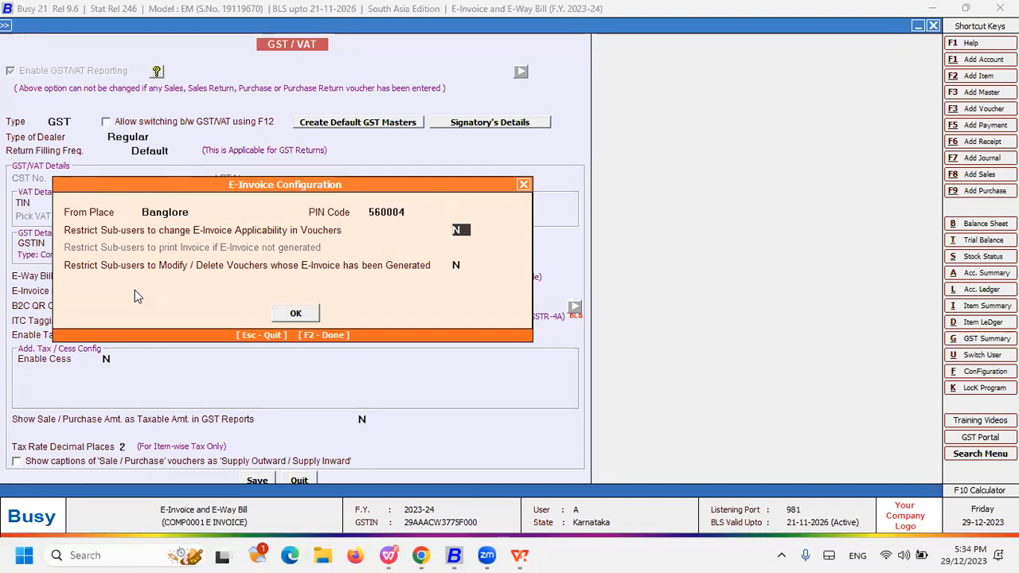
key("Escape")
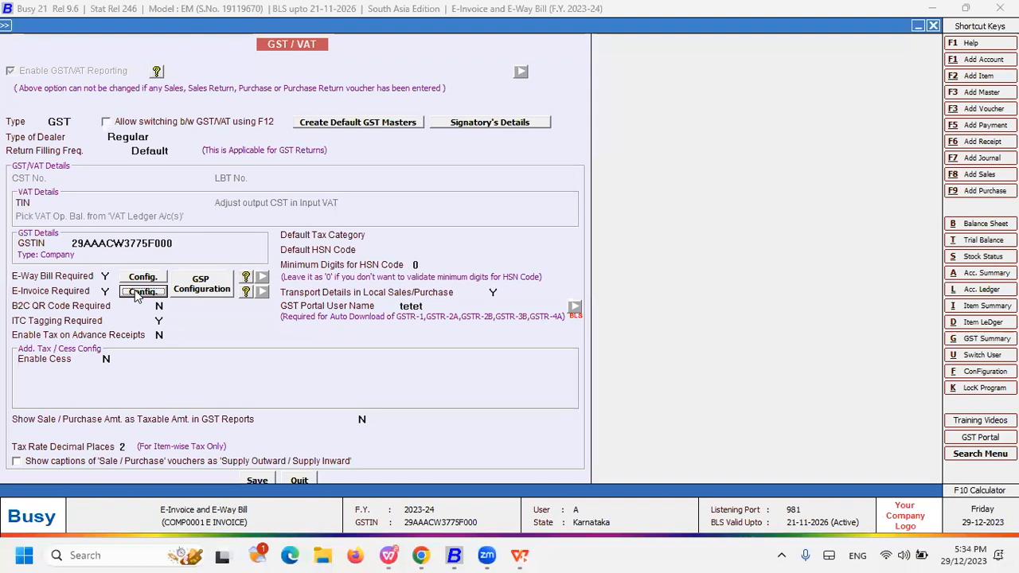
- Review the GSP selections for E-Way Bill and E-Invoice and the stored Webtel user ID and password fields, leaving them unchanged
left_click(205, 290)
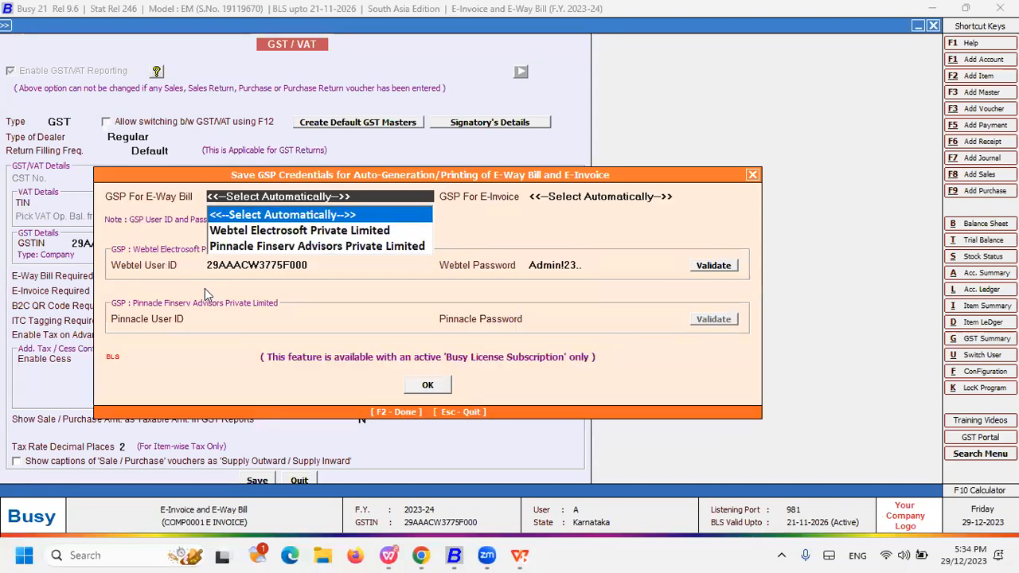
key("Return")
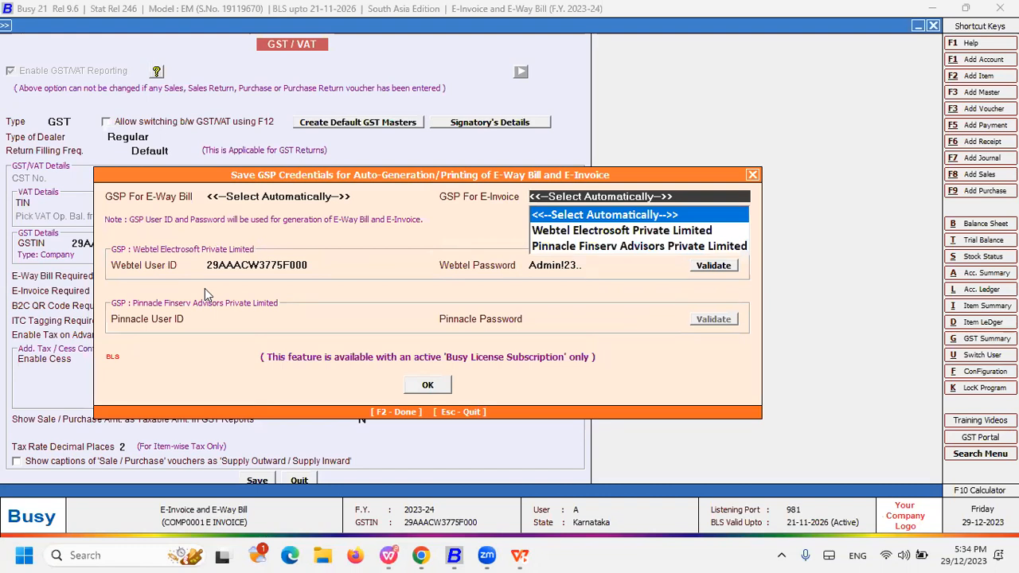
key("Return")
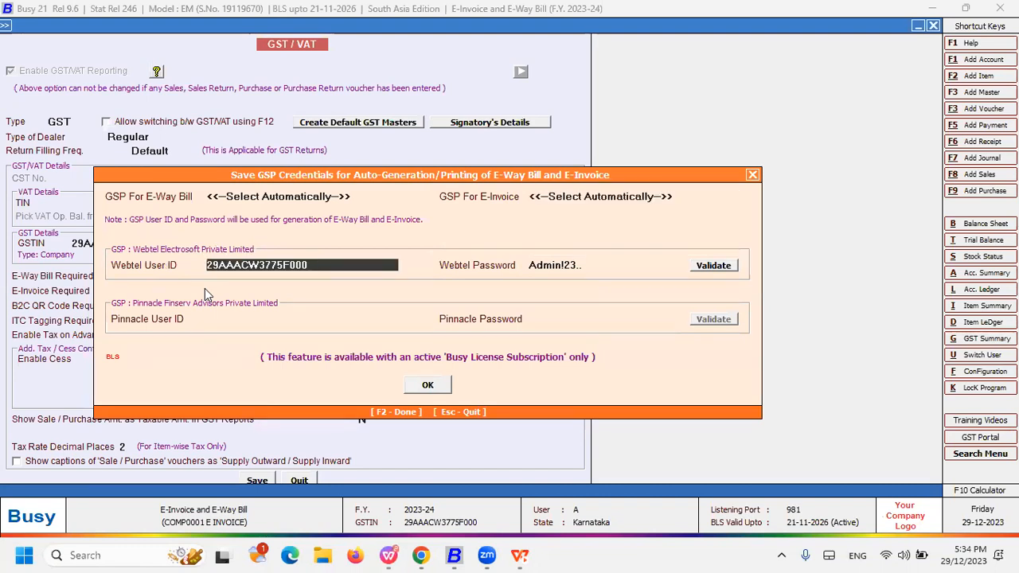
key("Return")
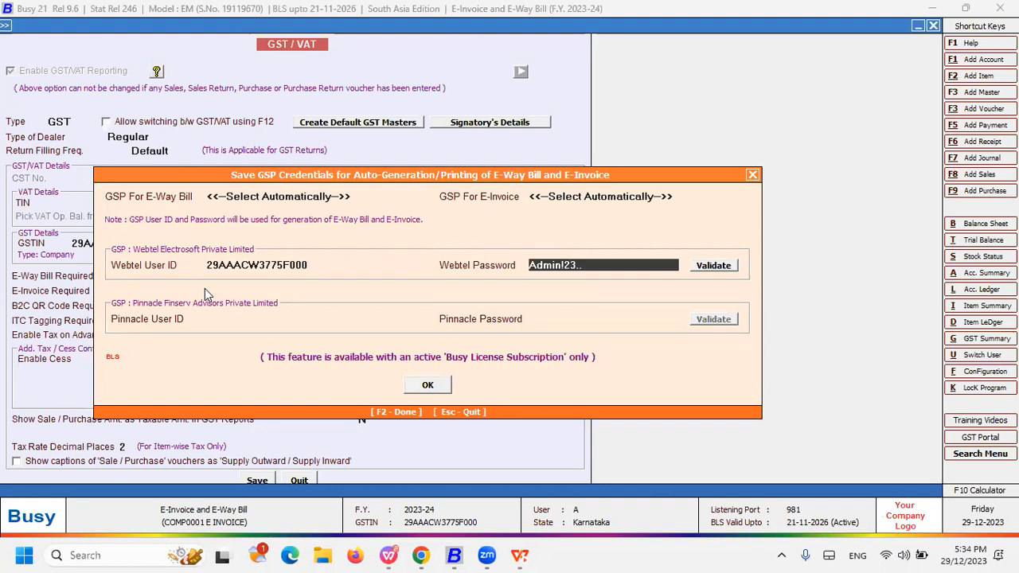
key("Return")
key("Up")
key("Up")
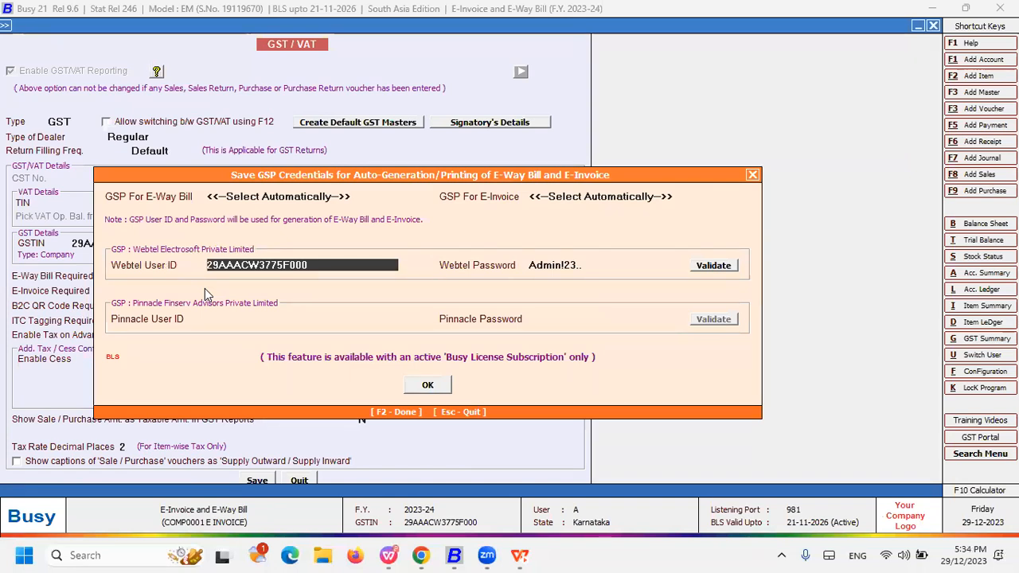
key("Return")
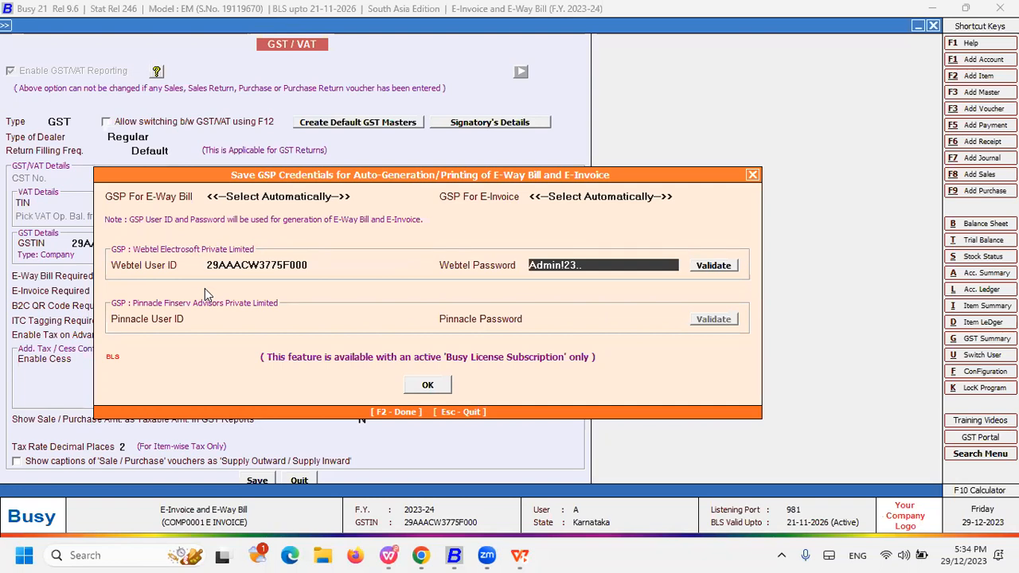
key("Escape")
- Read the E-Way Bill Management help on GST configuration, material centre and party master details, and entering transport details in transactions
left_click(246, 279)
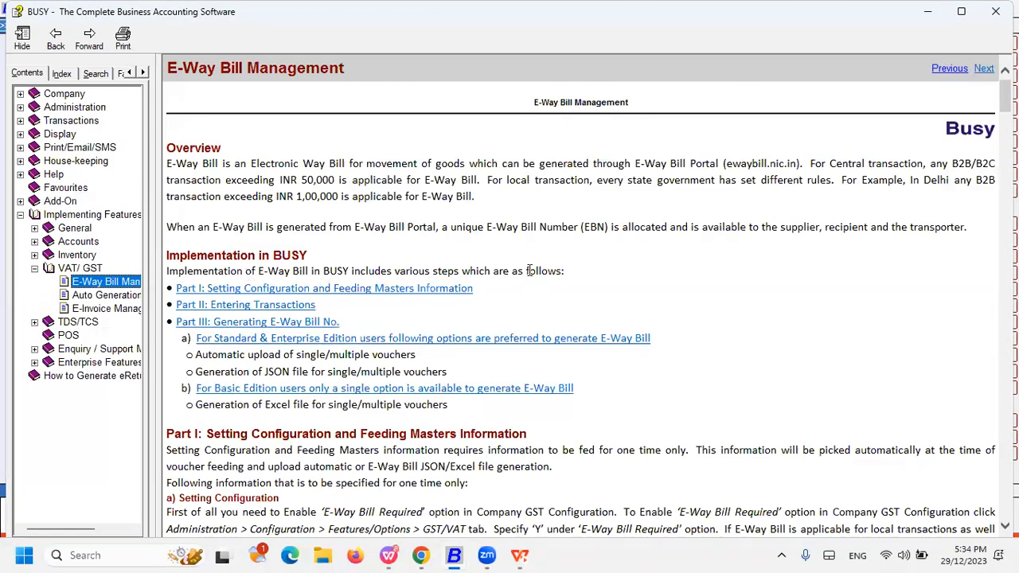
key("Down")
key("Down")
key("Down")
key("Down")
key("Down")
key("Down")
key("Down")
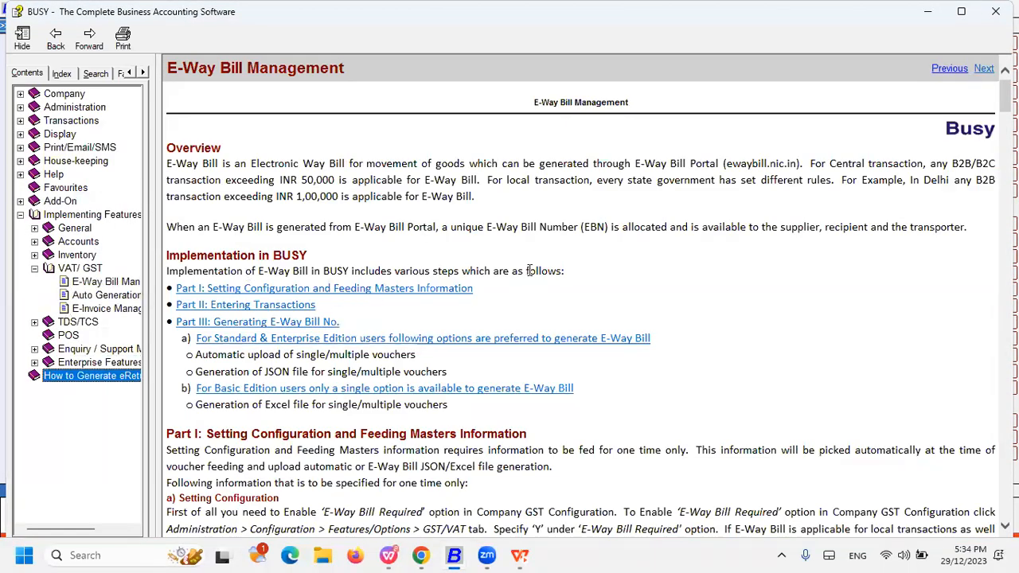
left_click(597, 278)
key("Down")
key("Down")
scroll(597, 278, "down", 3)
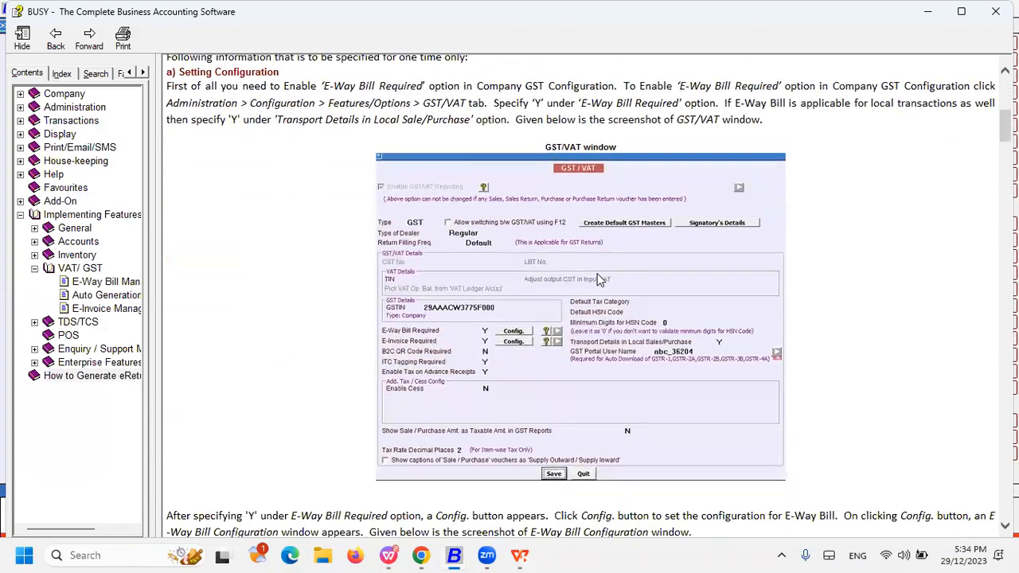
scroll(597, 273, "down", 10)
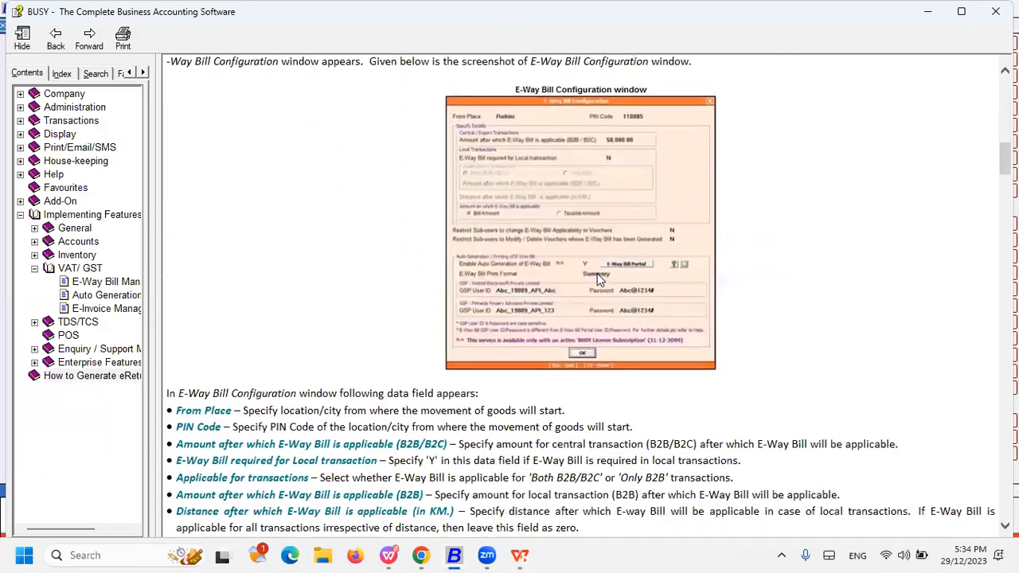
scroll(599, 279, "down", 10)
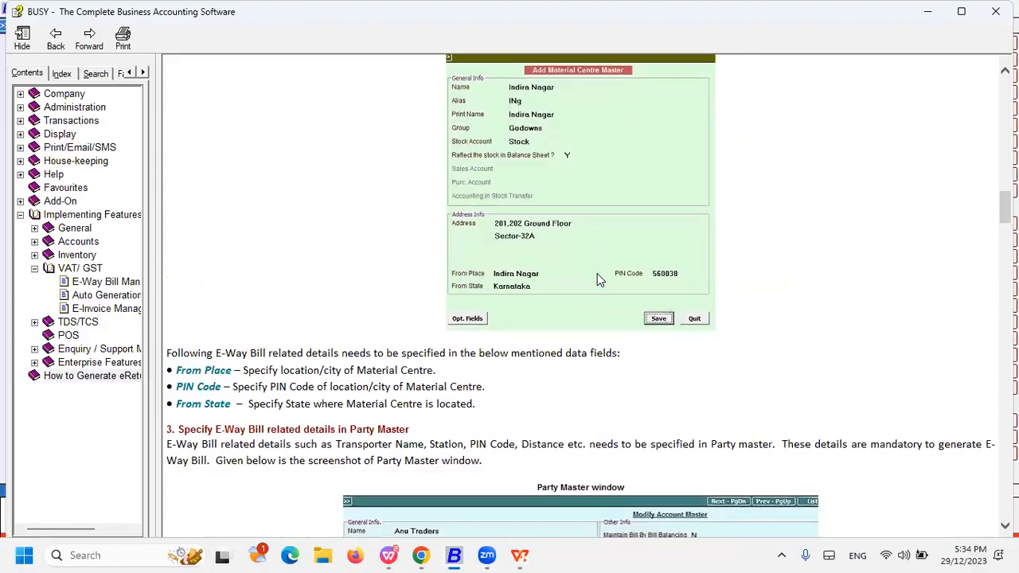
scroll(598, 277, "down", 10)
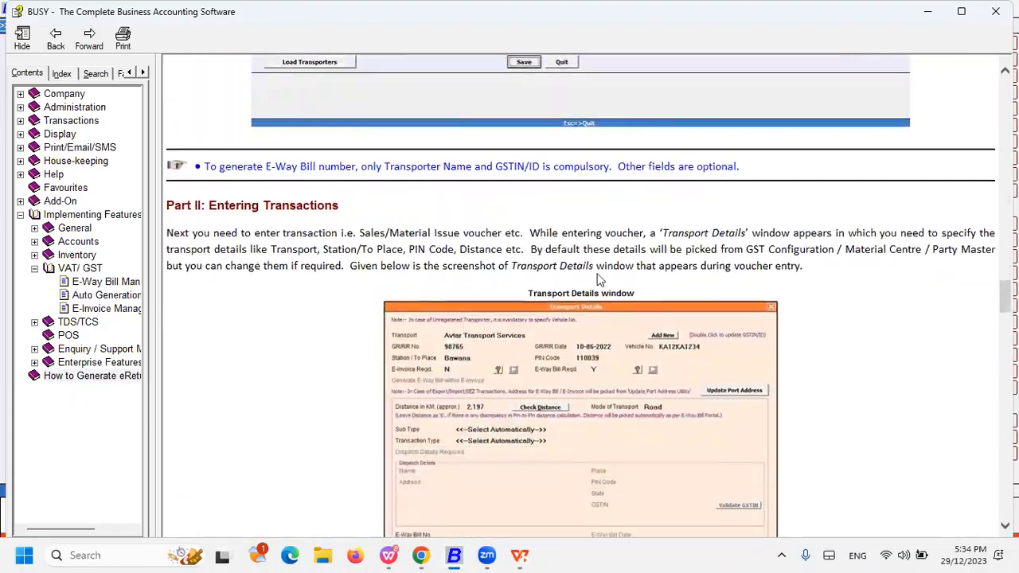
- Read the E-Way Bill help on generating bills from JSON and Excel files for single or multiple vouchers, and put the help away
scroll(596, 272, "down", 6)
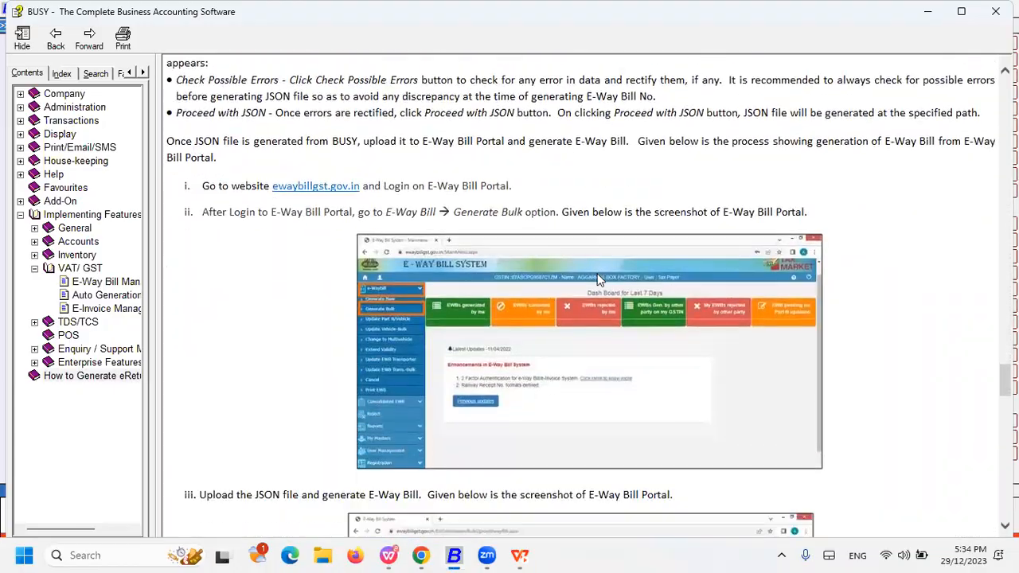
scroll(600, 279, "down", 2)
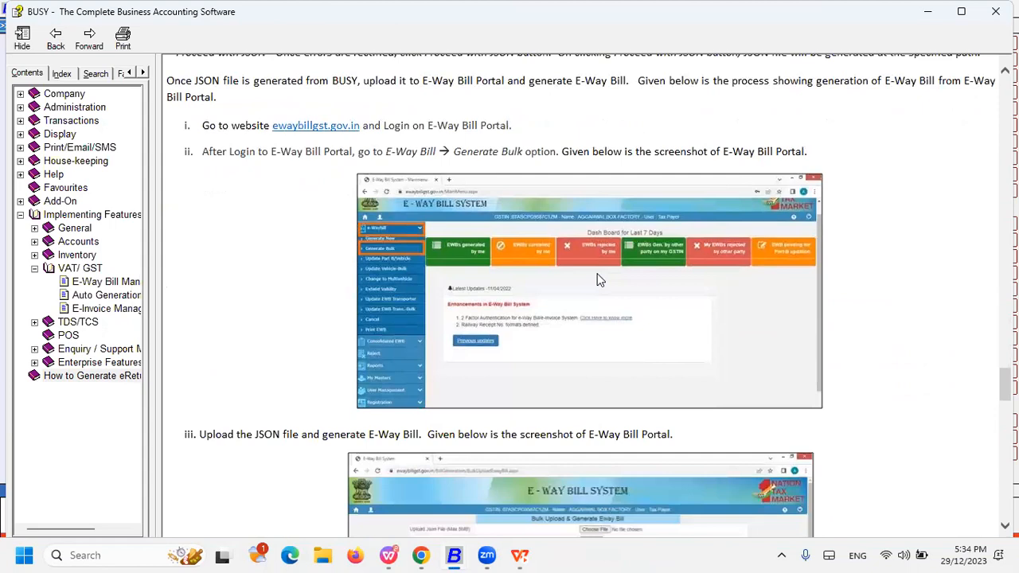
scroll(599, 279, "down", 3)
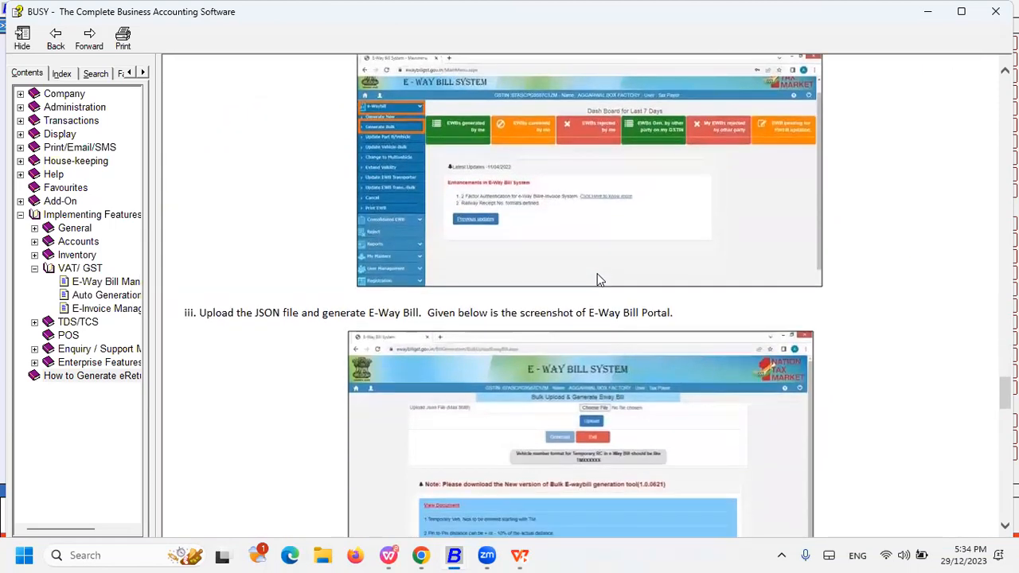
scroll(599, 279, "down", 3)
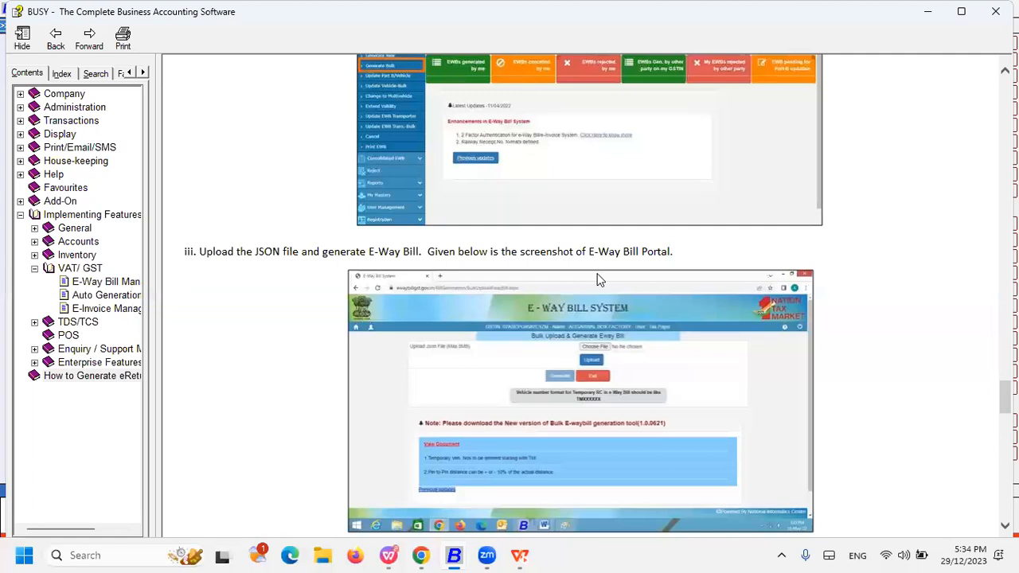
scroll(599, 279, "down", 2)
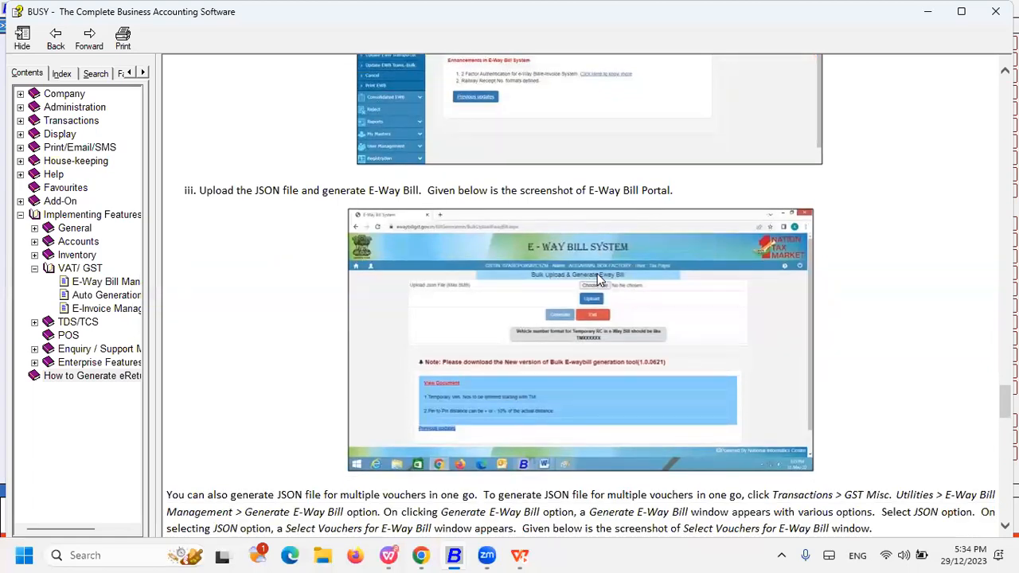
scroll(597, 273, "down", 10)
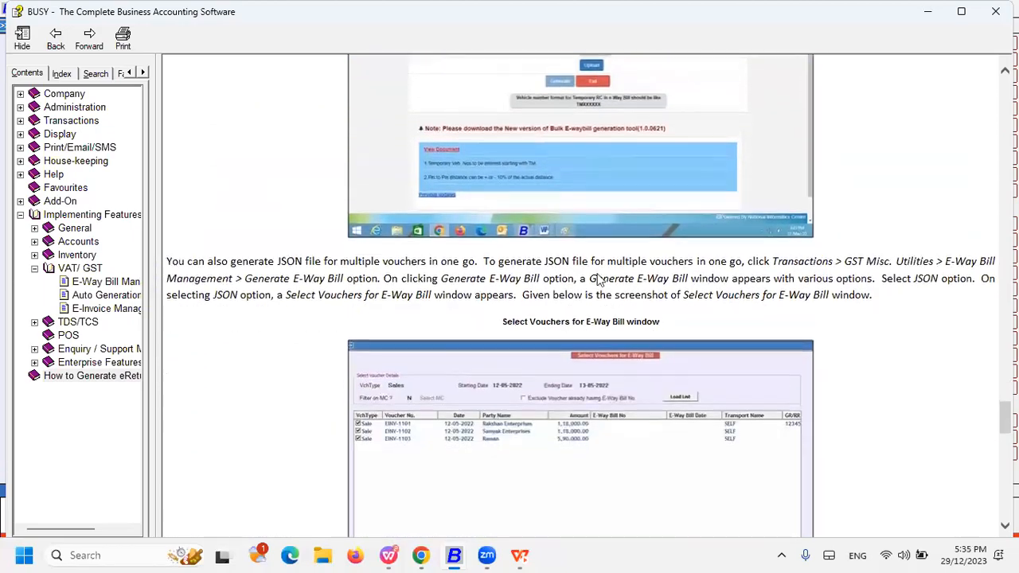
scroll(597, 273, "down", 20)
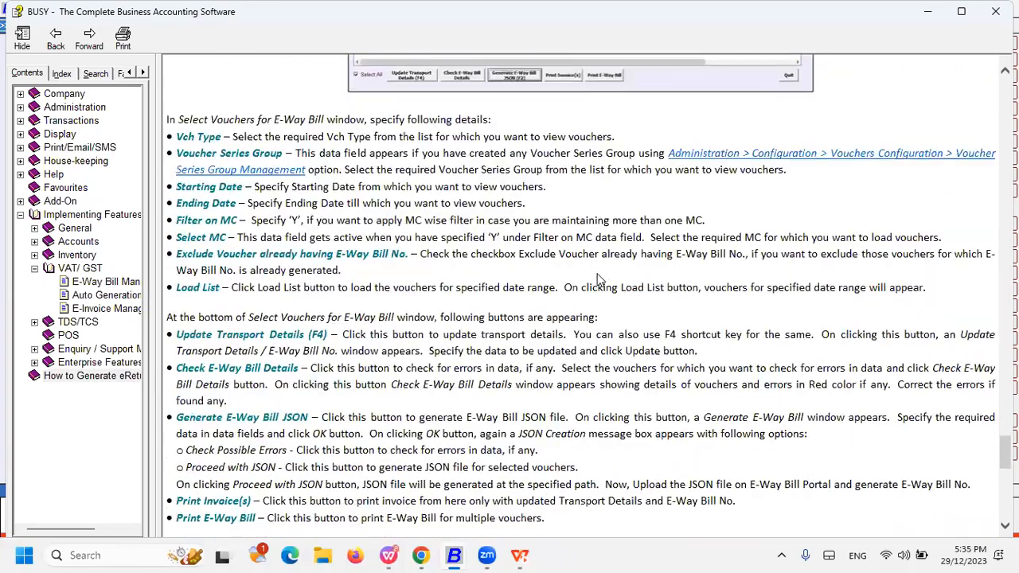
scroll(596, 273, "down", 9)
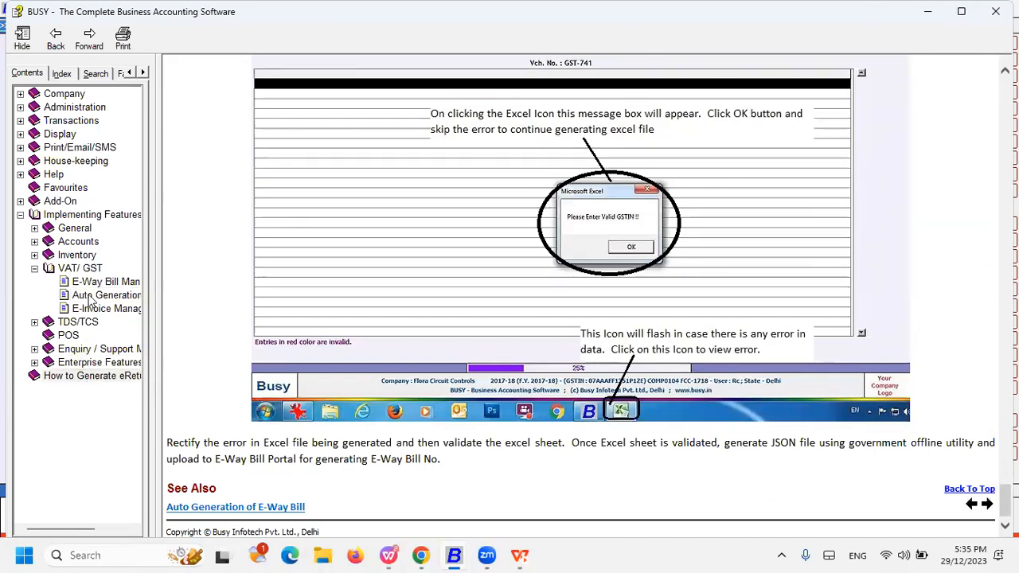
left_click(929, 16)
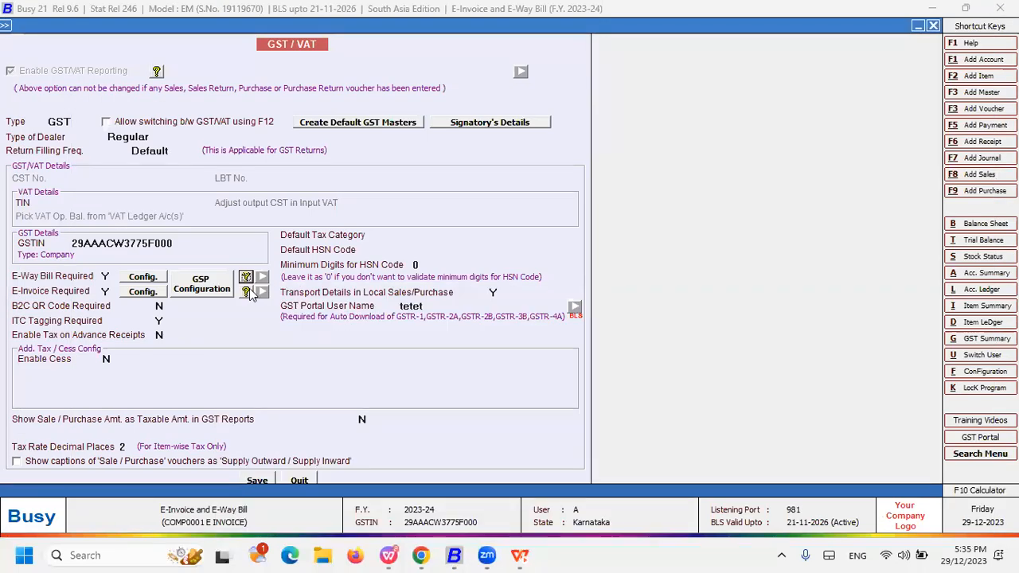
- Validate the stored Webtel GSP credentials and accept the GSP configuration with both providers selected automatically
left_click(201, 288)
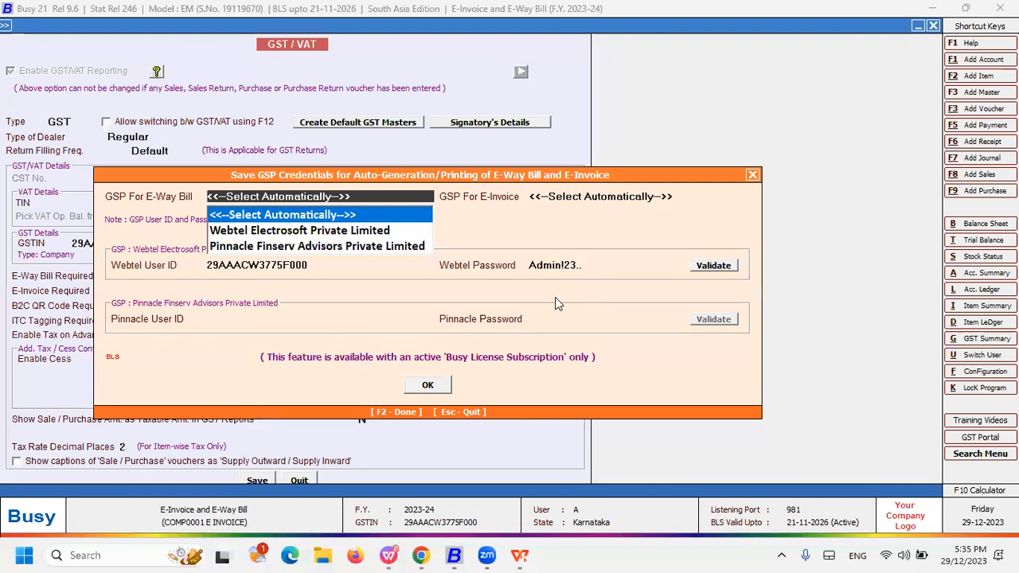
left_click(734, 267)
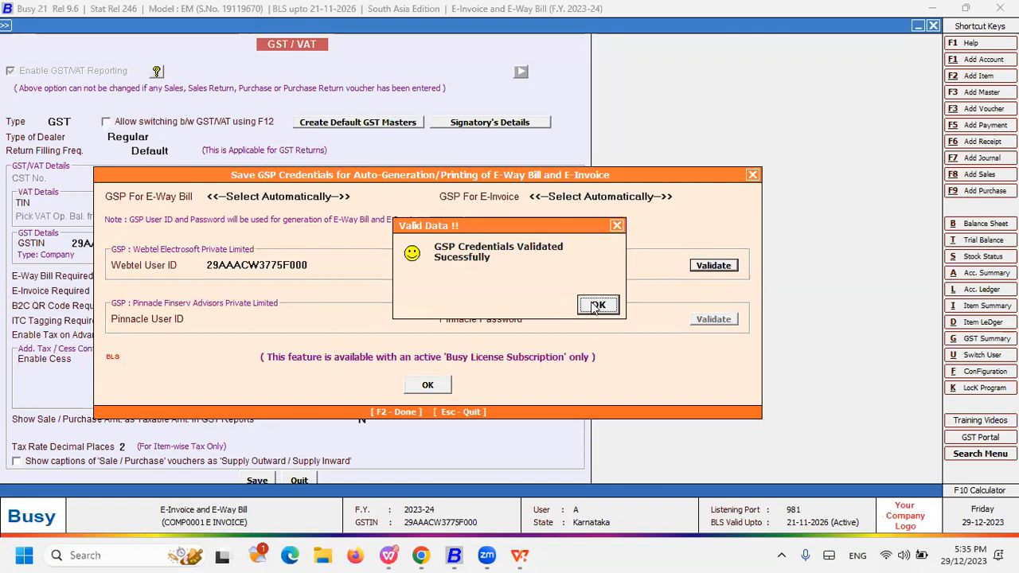
left_click(593, 309)
left_click(428, 384)
- Read the Auto Generation of E-Way Bill help on configuration settings and on registering a GSP with OTP verification and the Add/New option
left_click(245, 292)
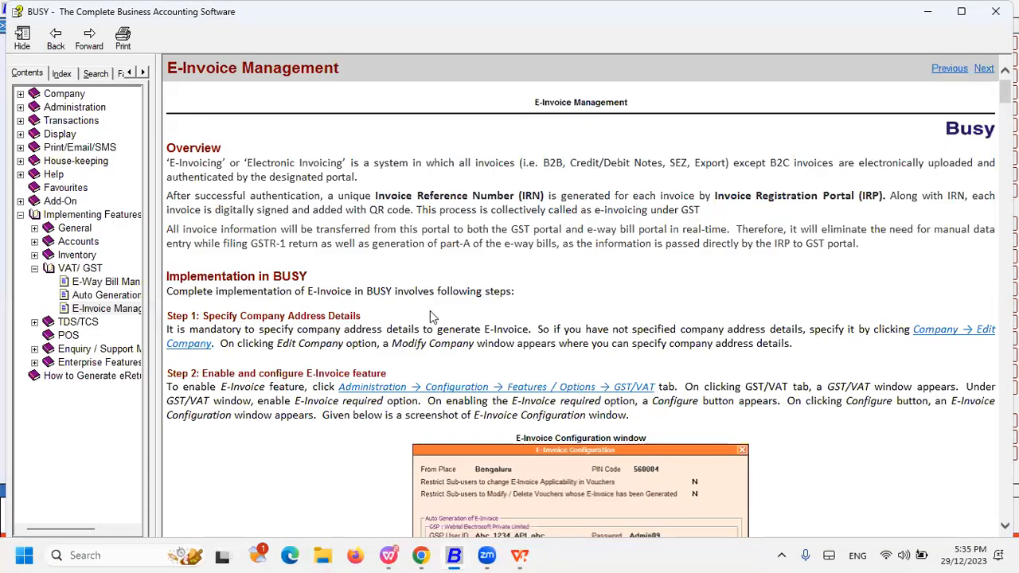
scroll(429, 312, "down", 2)
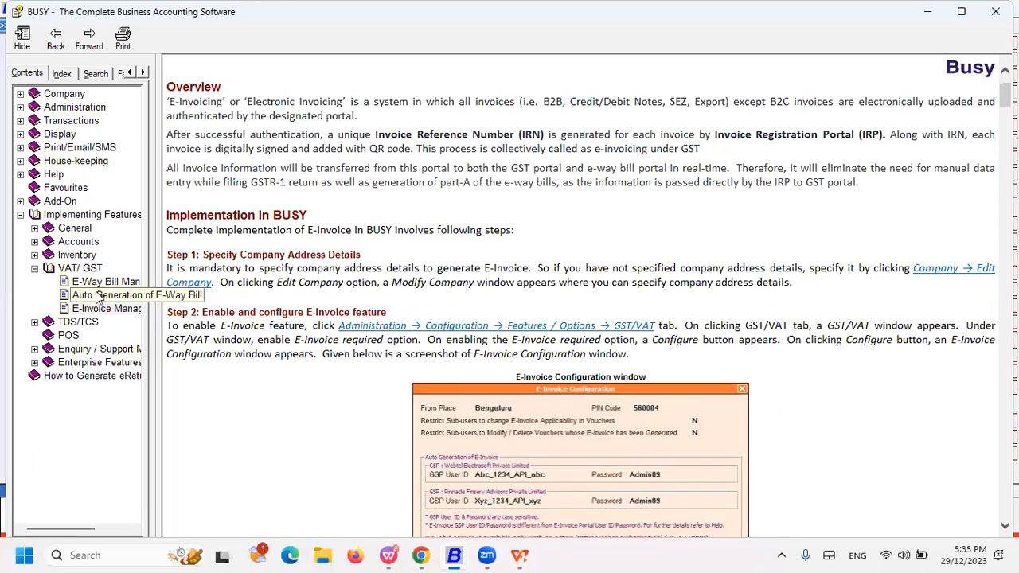
left_click(97, 295)
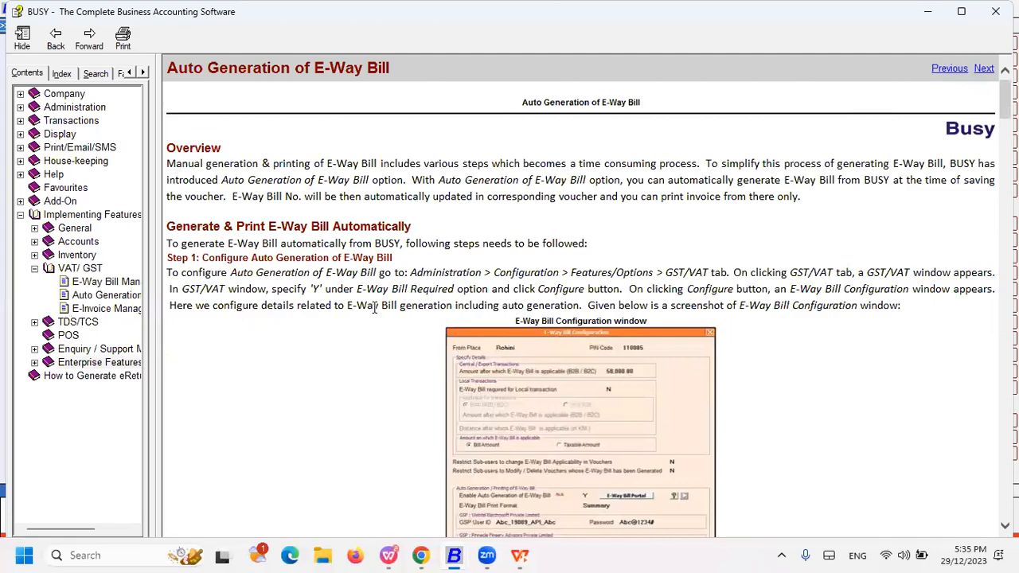
scroll(374, 308, "down", 15)
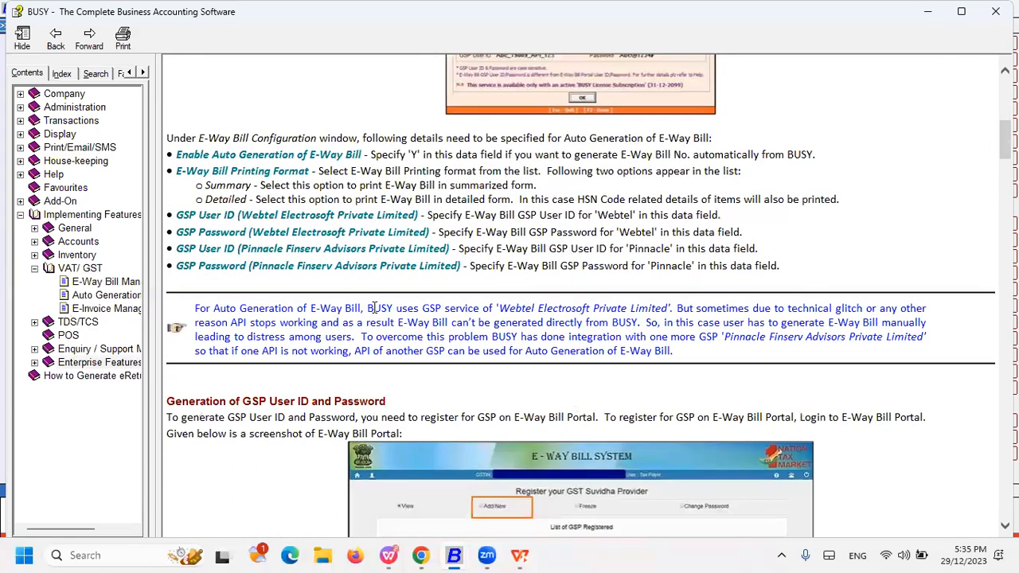
scroll(374, 308, "down", 5)
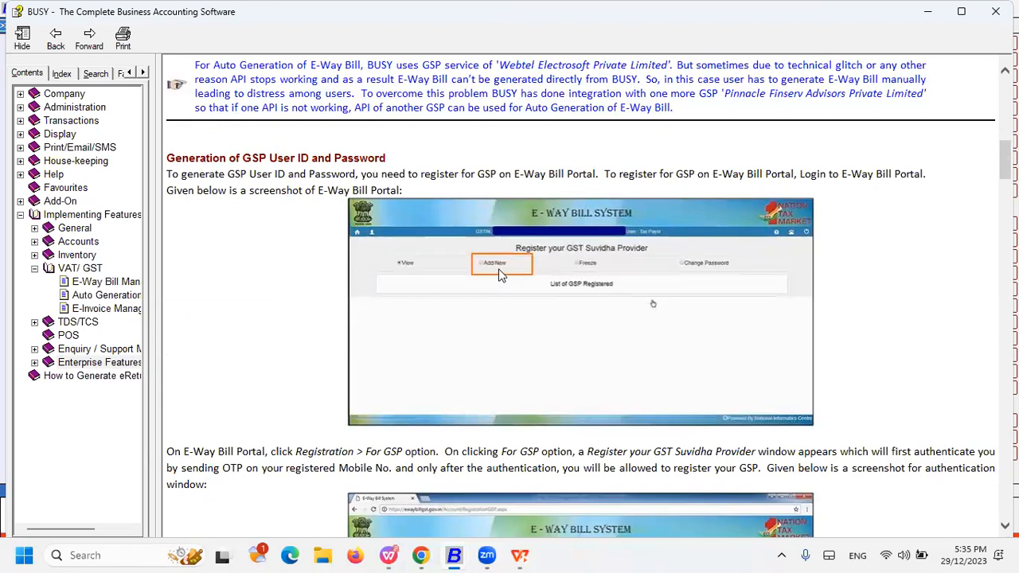
scroll(500, 275, "down", 6)
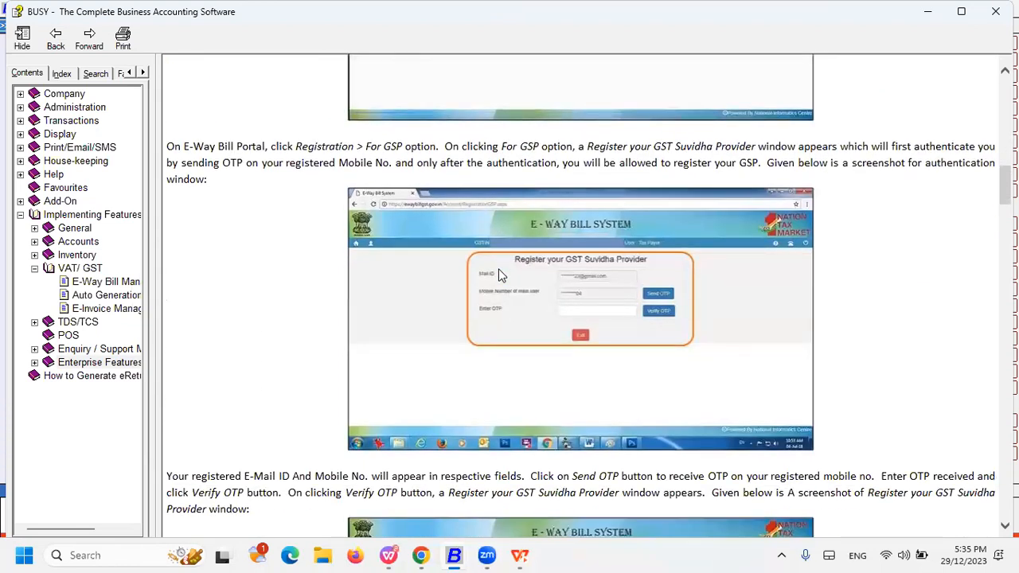
scroll(500, 275, "down", 1)
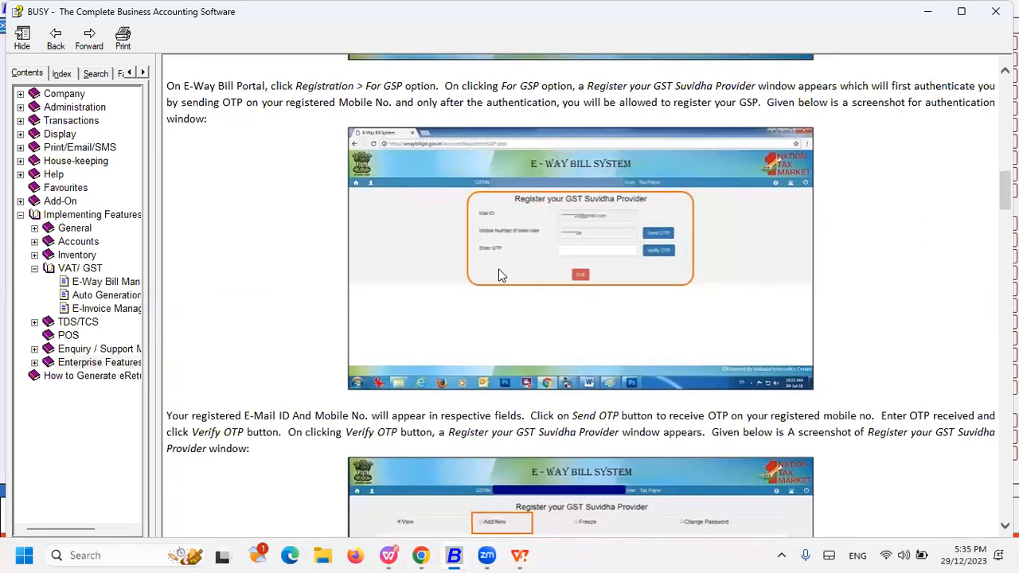
scroll(499, 274, "down", 7)
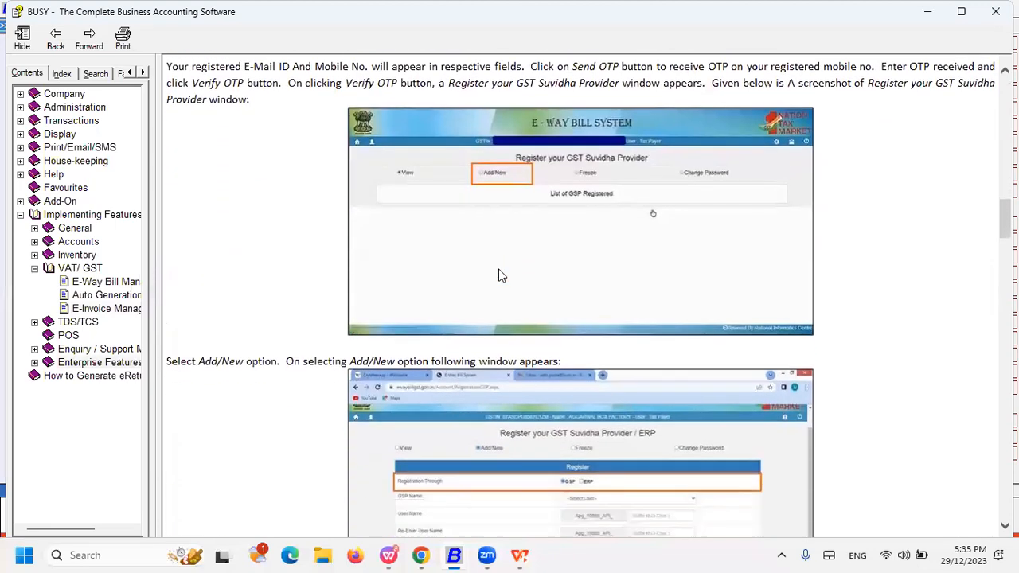
scroll(500, 274, "down", 2)
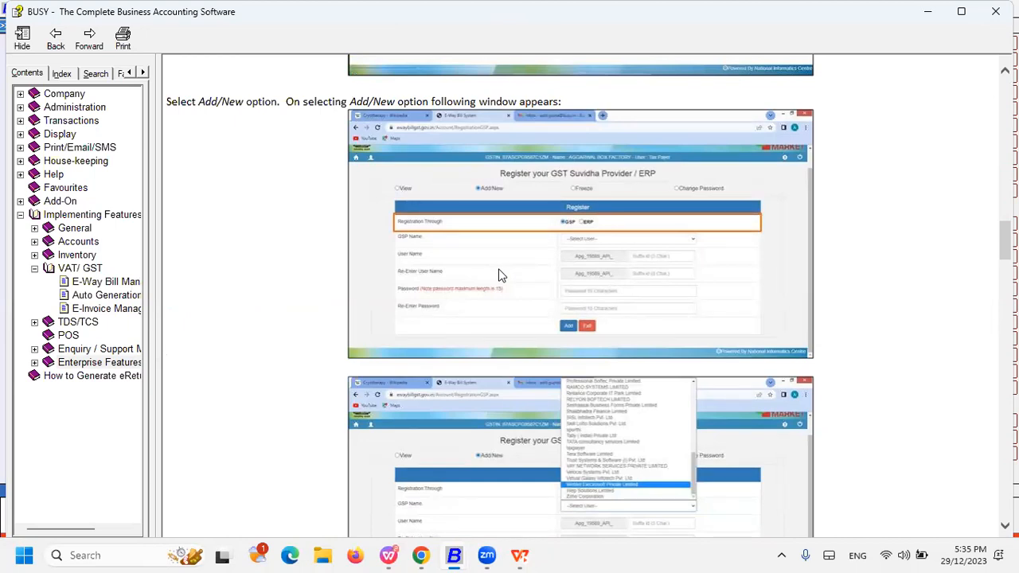
scroll(499, 275, "down", 3)
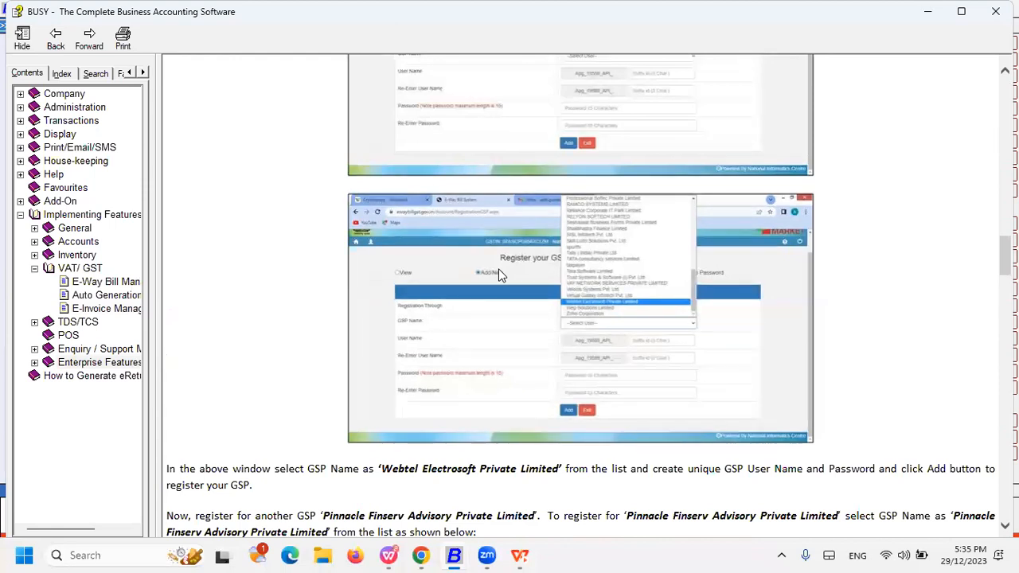
- Return to the GSP configuration and review the E-Way Bill provider options and the stored Webtel user ID and password fields
mouse_move(453, 555)
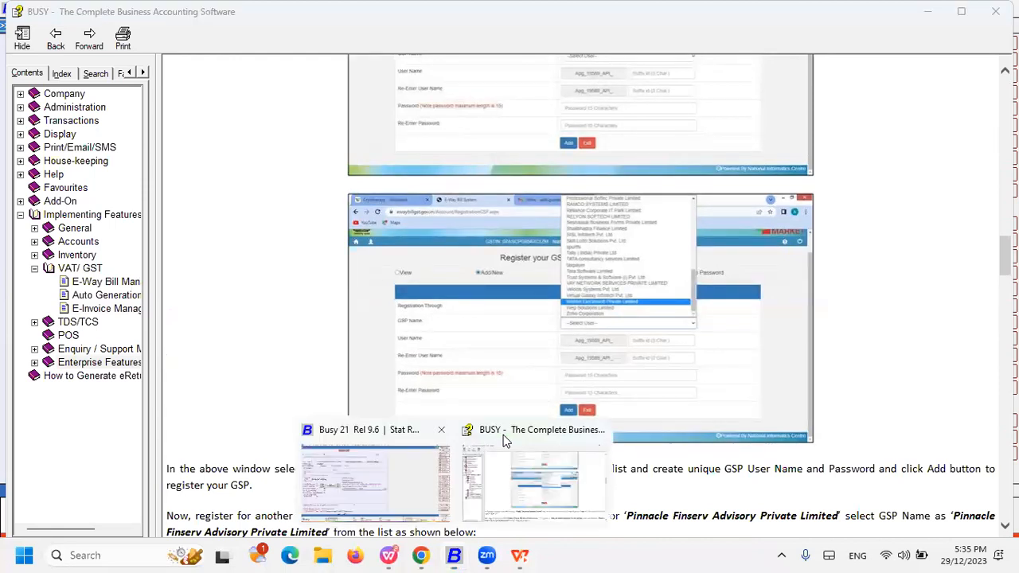
left_click(376, 481)
left_click(225, 292)
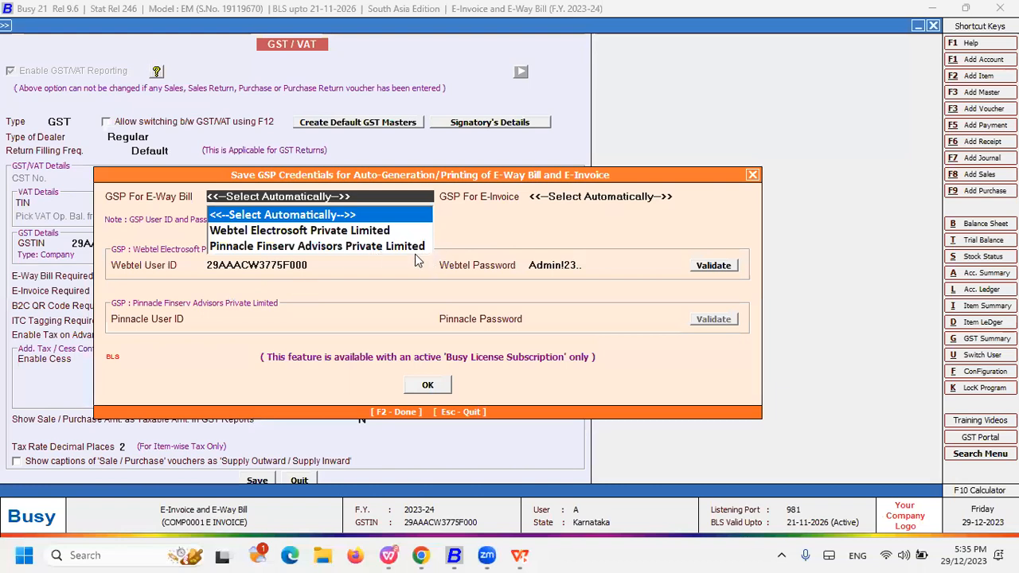
left_click(352, 264)
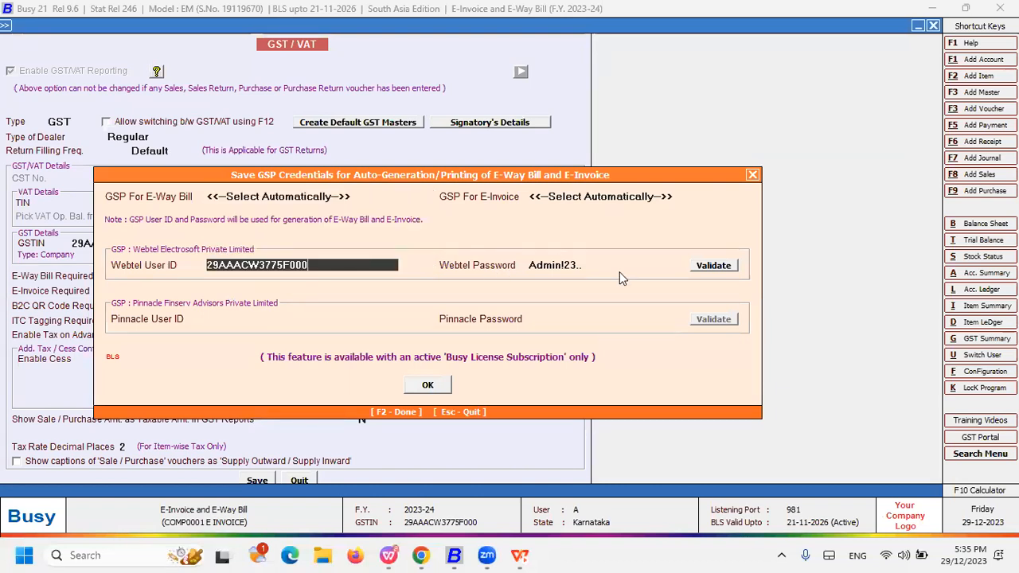
left_click(616, 267)
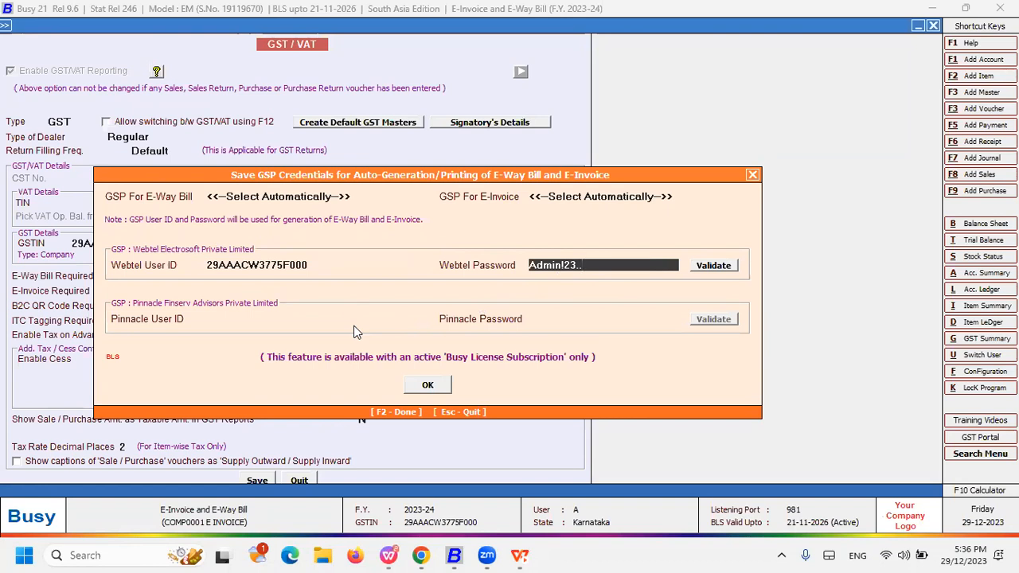
- Read the E-Way Bill help on registering Webtel and Pinnacle as GSPs and specifying their credentials in the configuration
left_click(418, 555)
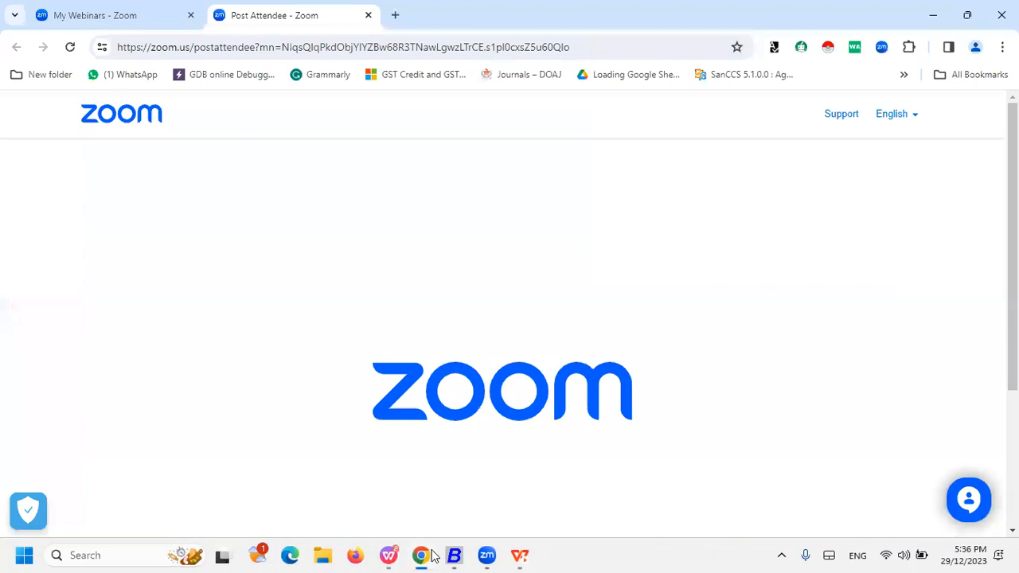
mouse_move(455, 556)
left_click(534, 483)
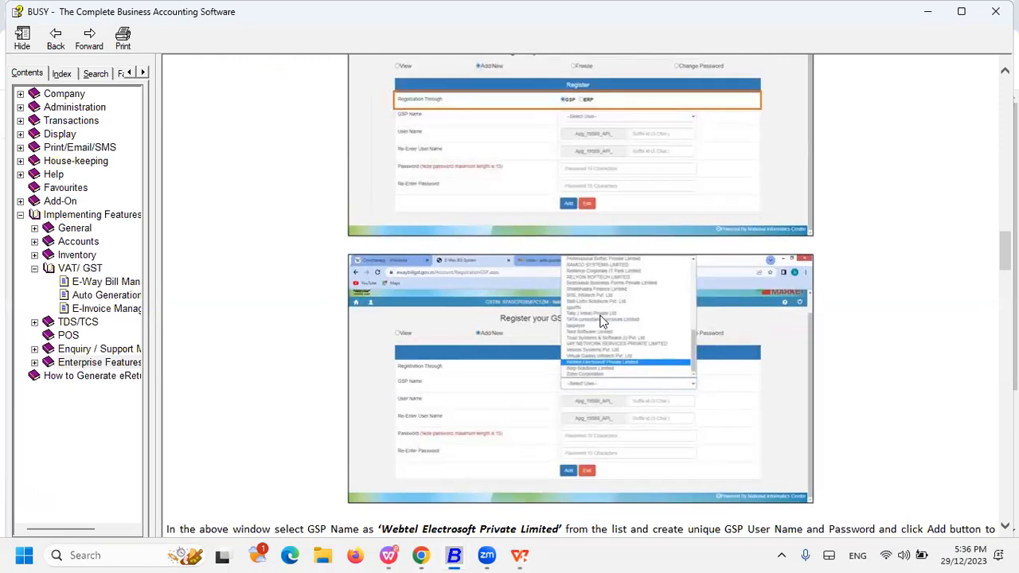
scroll(602, 321, "down", 5)
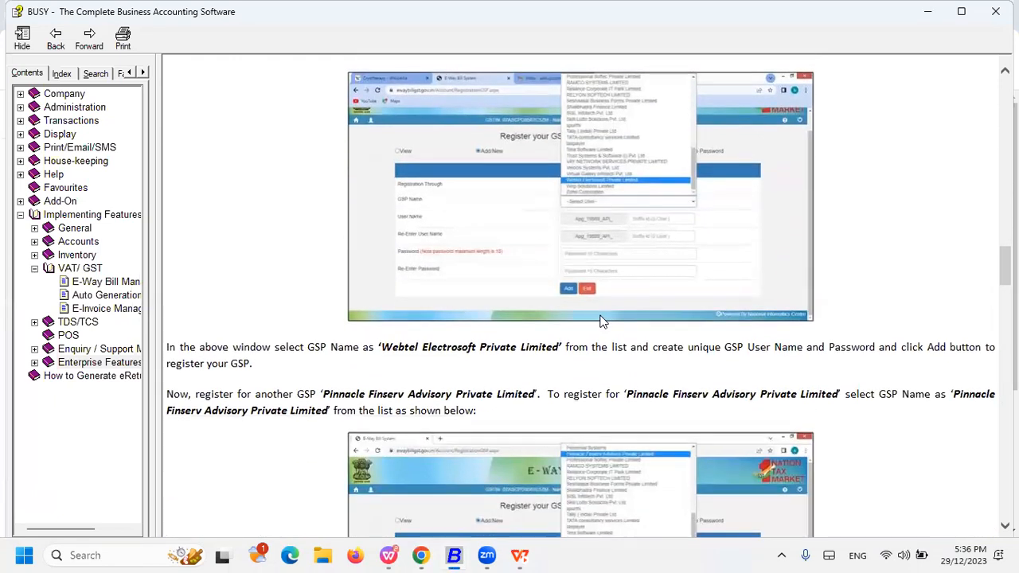
scroll(603, 320, "down", 8)
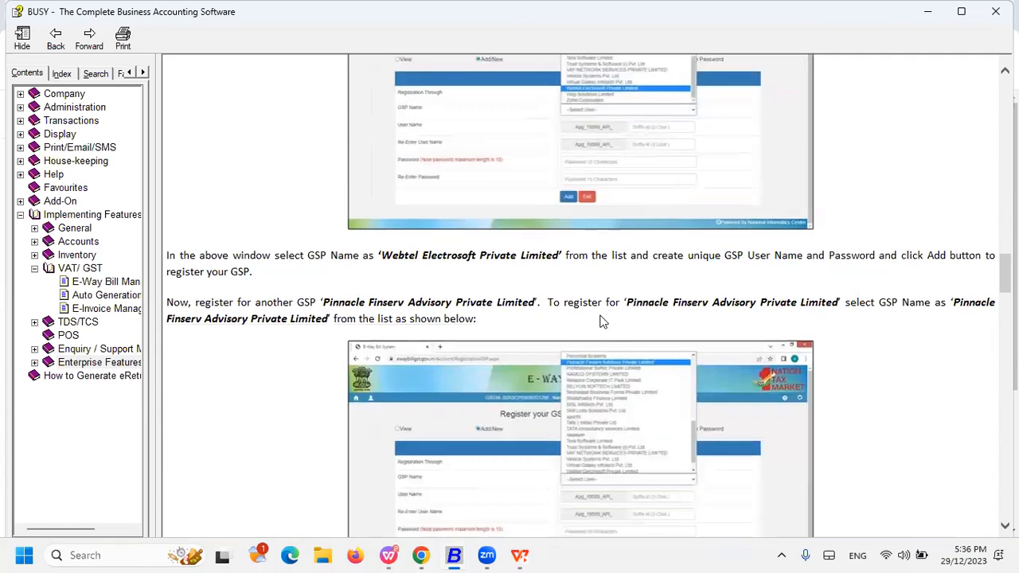
scroll(602, 320, "down", 6)
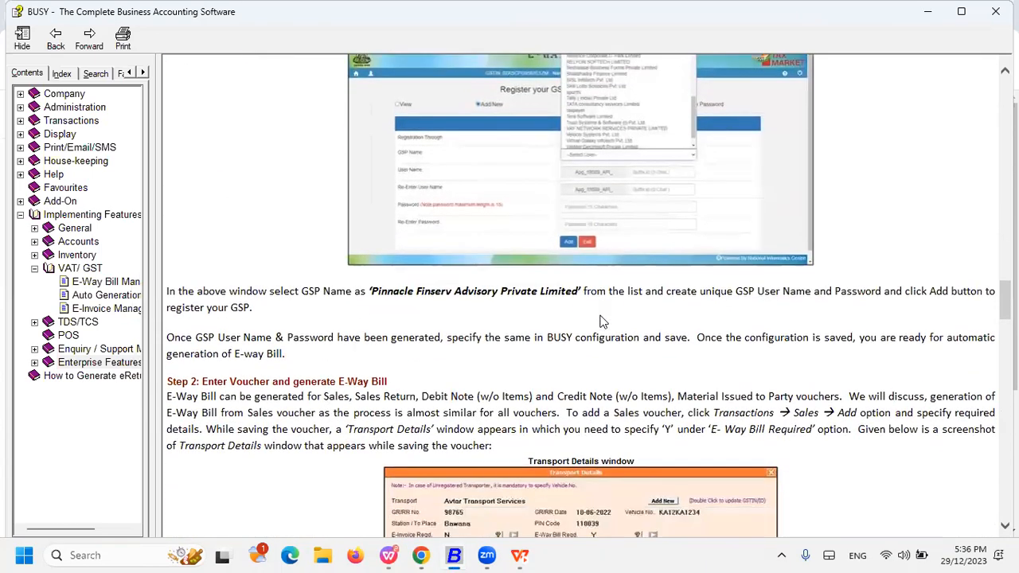
- Validate the stored Webtel GSP credentials, accept the GSP configuration, and exit the GST/VAT settings
mouse_move(454, 555)
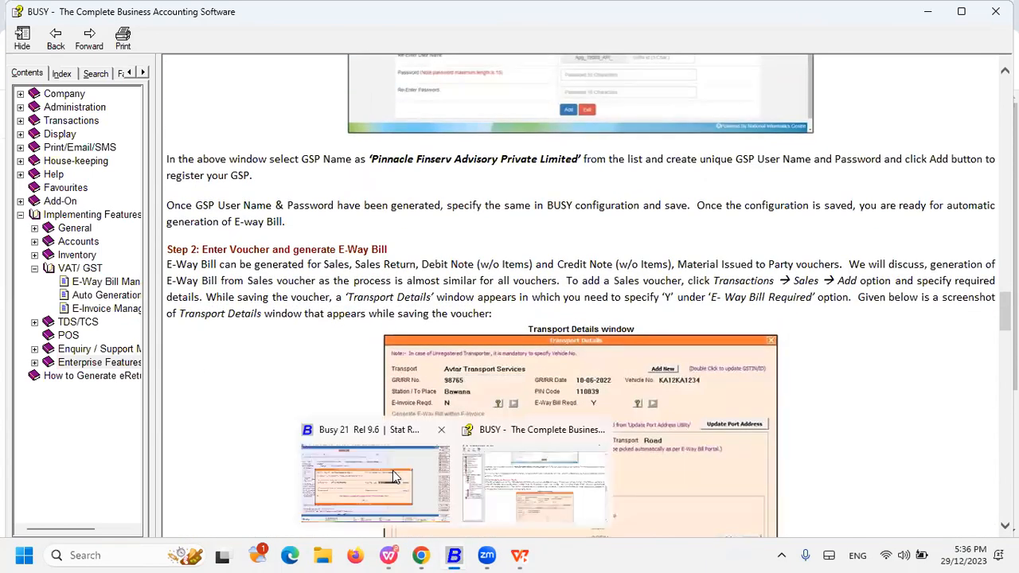
left_click(392, 470)
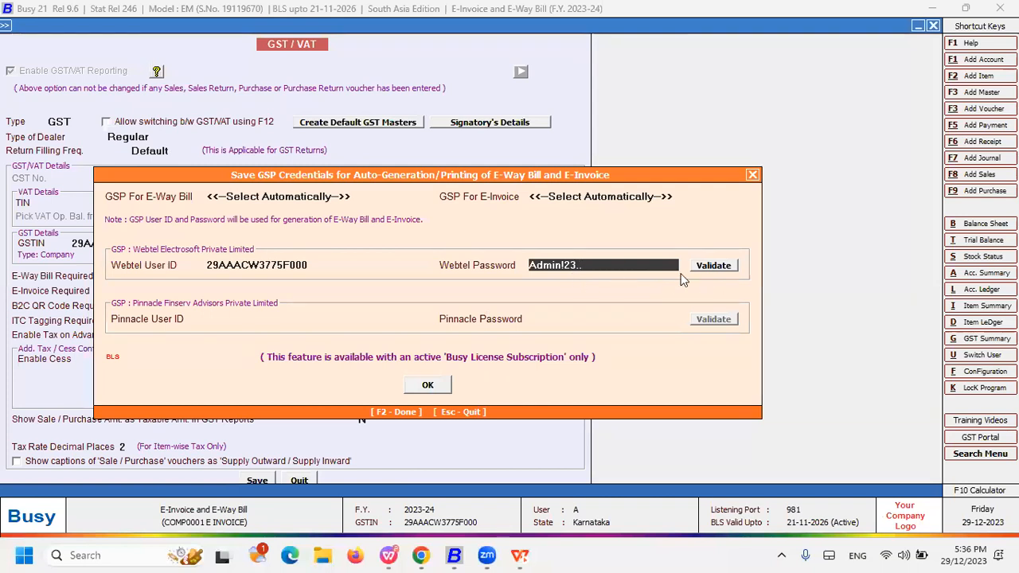
left_click(704, 271)
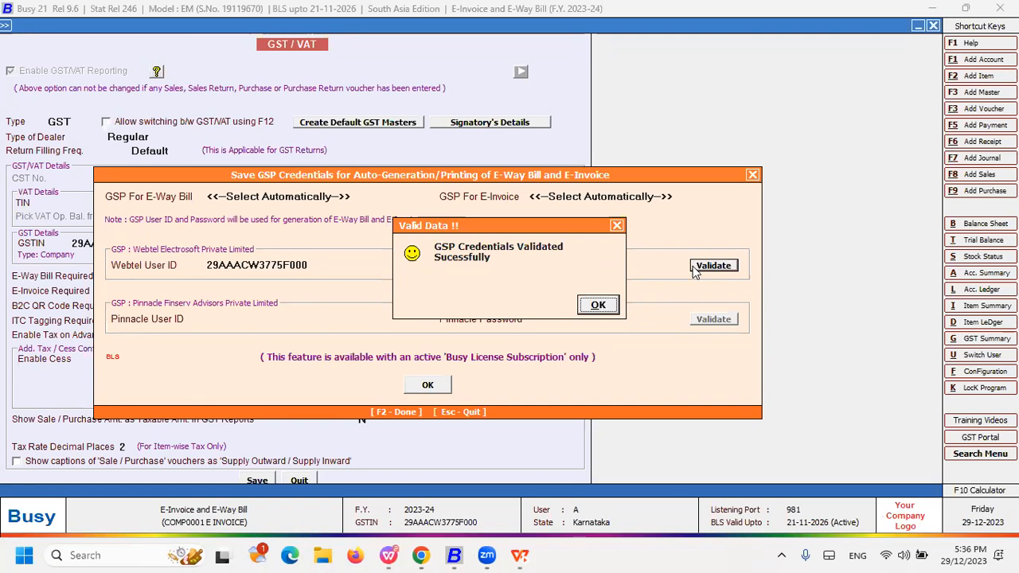
left_click(599, 306)
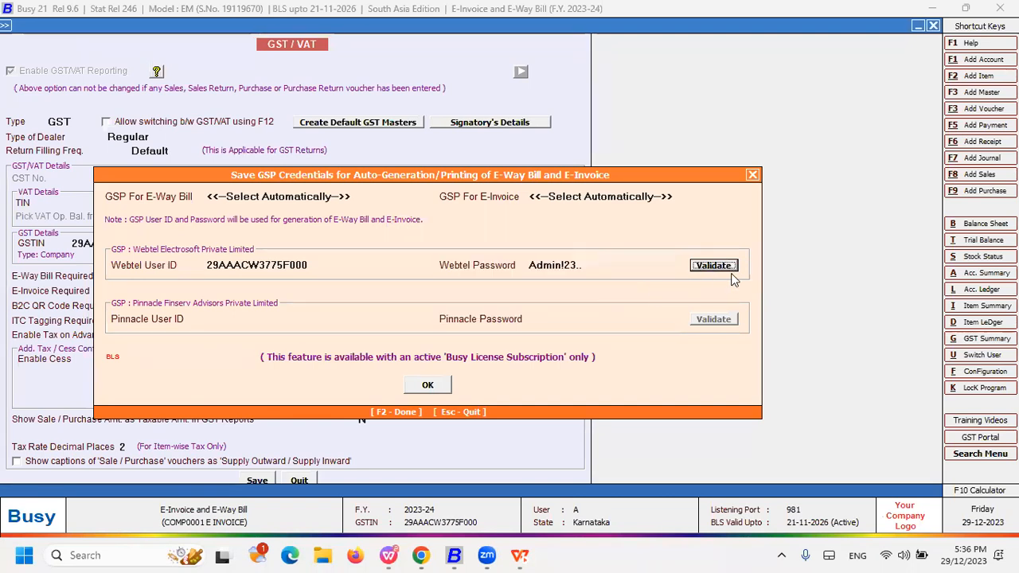
left_click(426, 386)
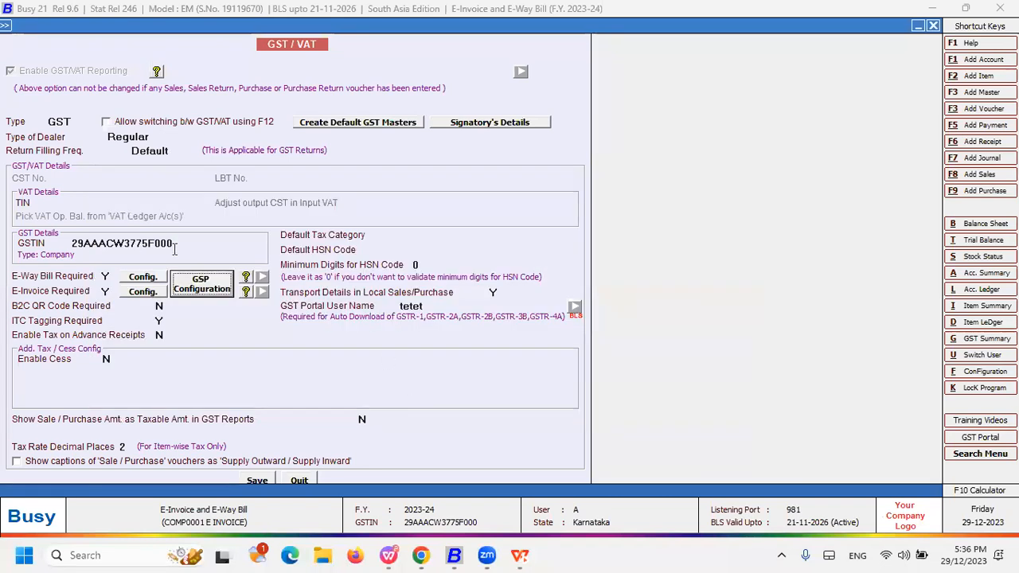
left_click(297, 482)
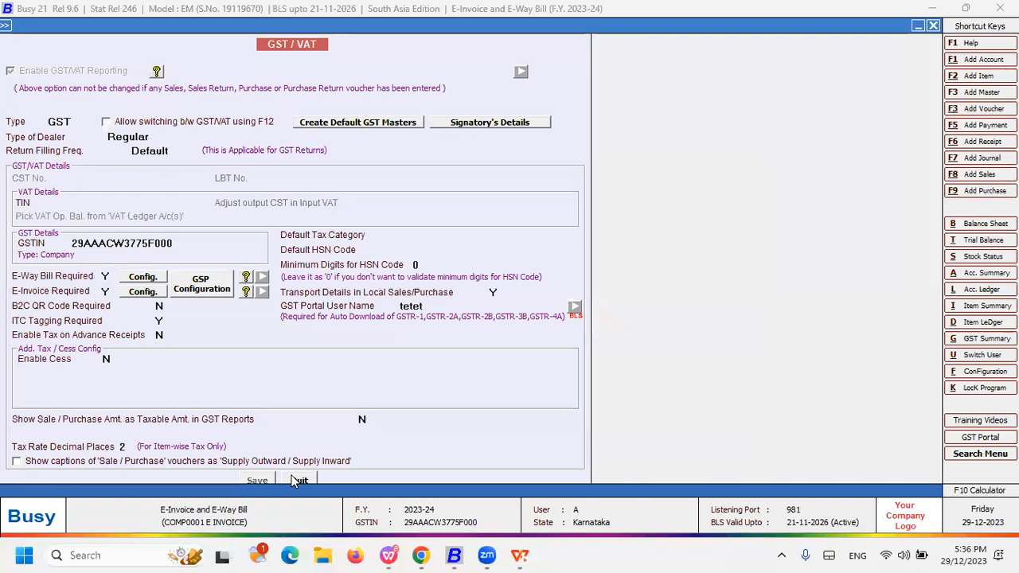
left_click(297, 481)
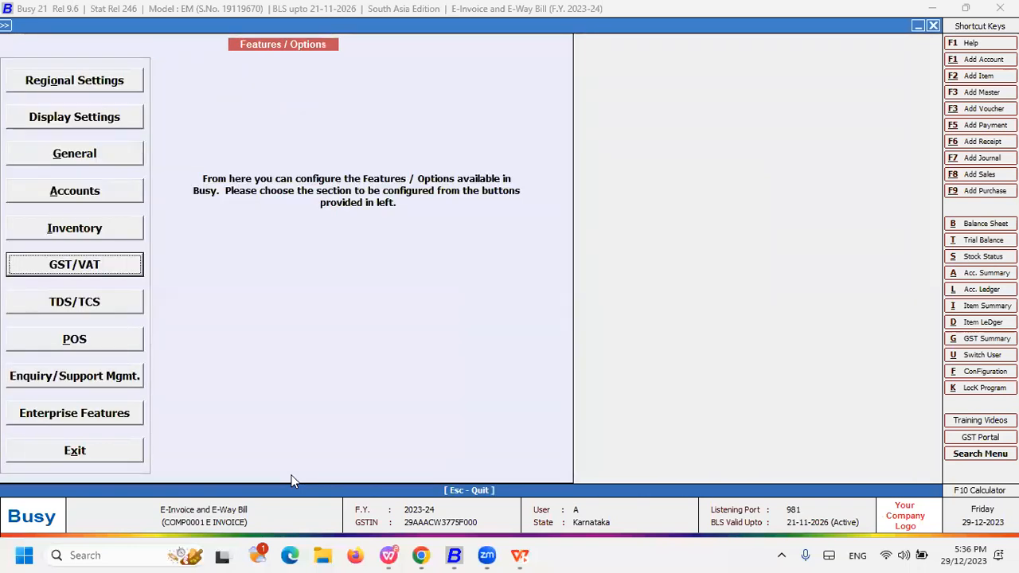
left_click(291, 481)
key("Escape")
- Review the company's address, pincode, CIN, PAN and telephone fields in the company details, and leave them without saving changes
key("Left")
key("Down")
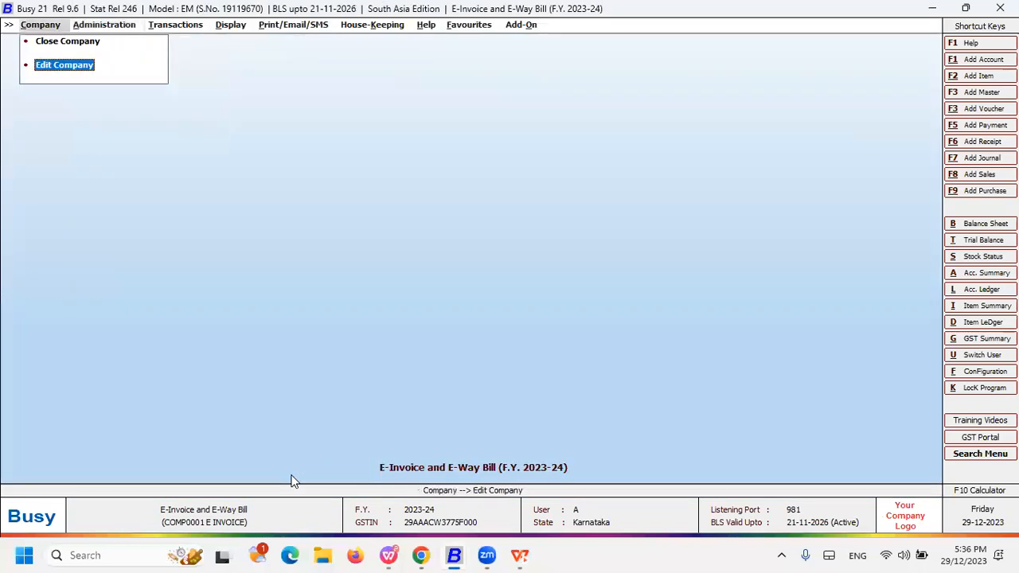
key("Return")
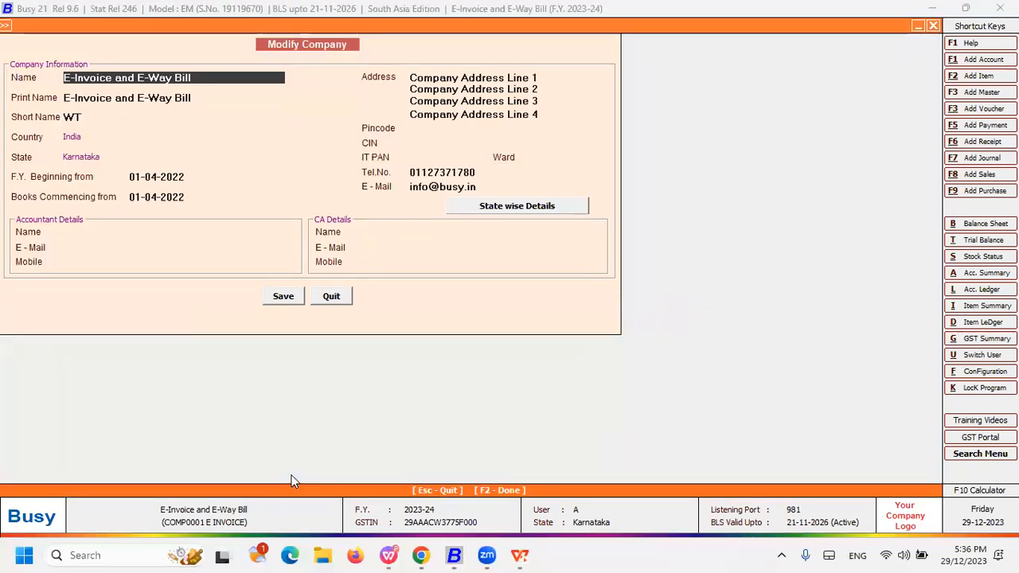
key("Return")
key("Return")
key("Return")
key("Return")
key("Return")
key("Return")
key("Return")
key("Return")
key("Return")
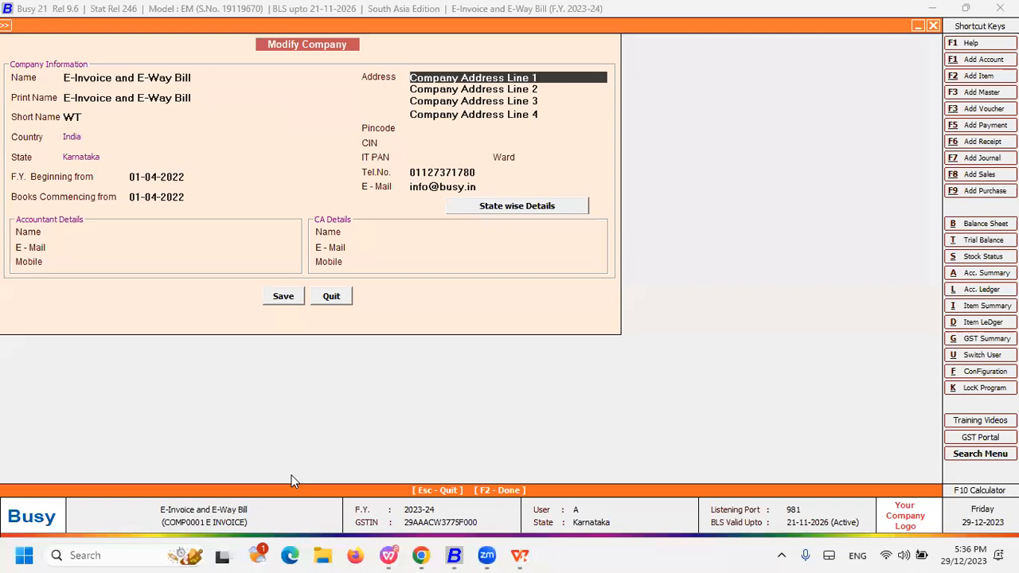
key("Up")
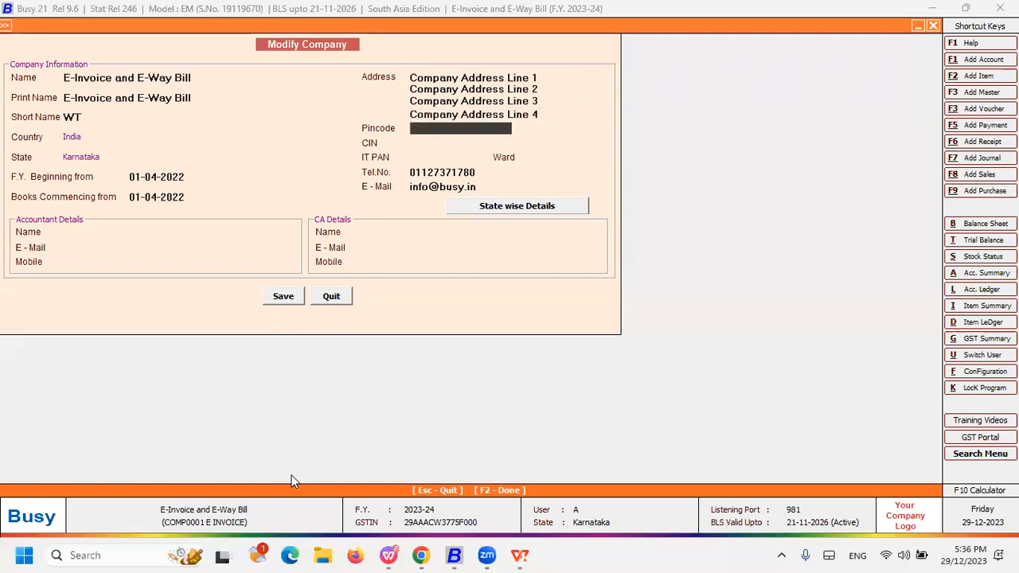
key("Return")
key("Return")
key("Up")
key("Up")
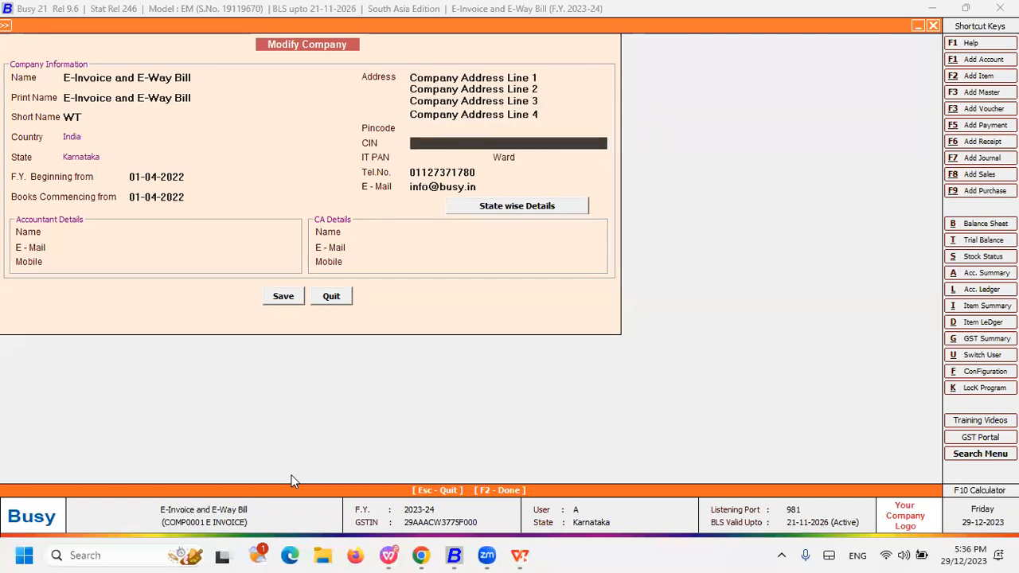
key("Return")
key("Return")
key("Return")
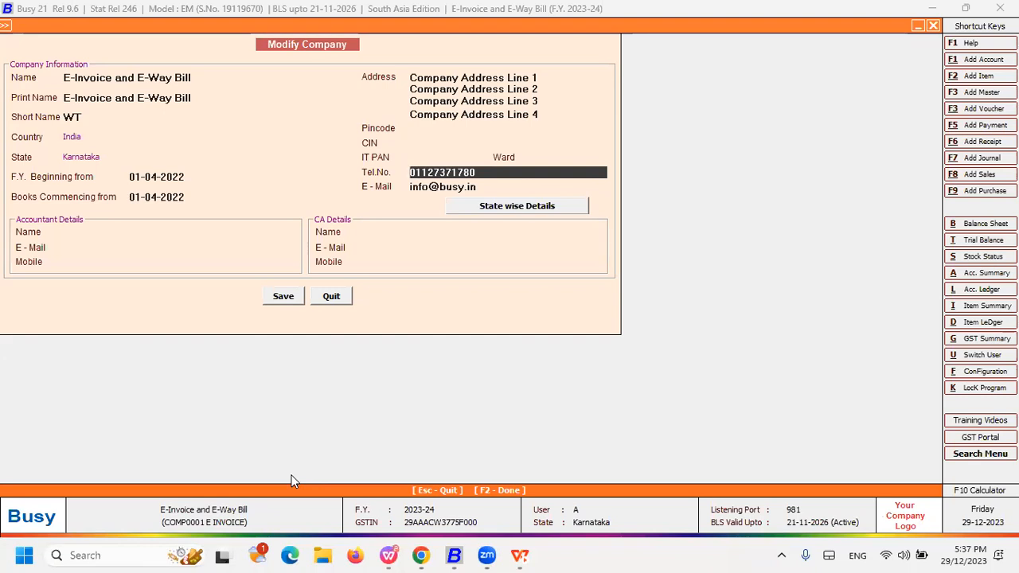
key("Escape")
key("Return")
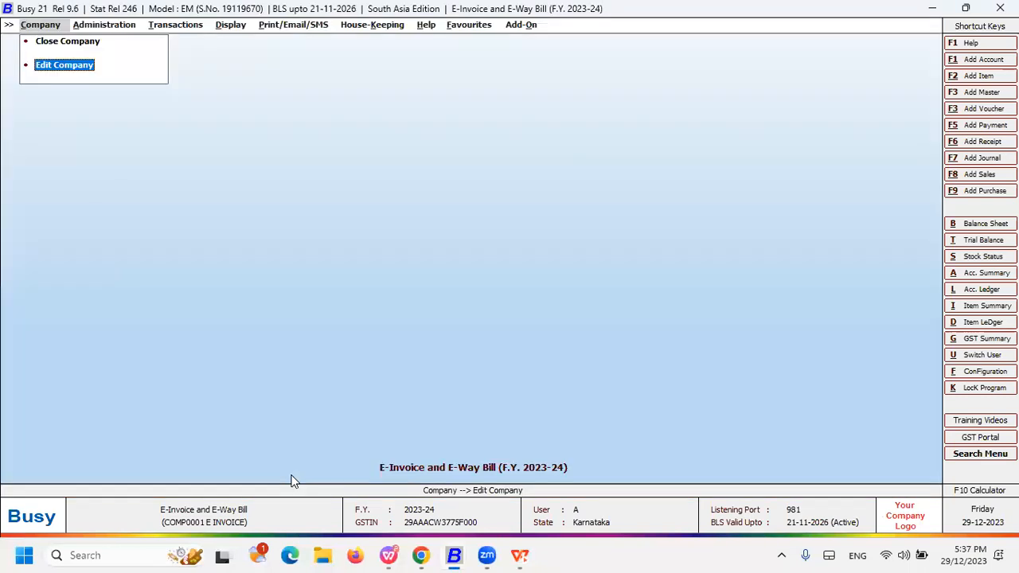
- Open the INNOVISION LIMITED account master for modification
key("Right")
key("Up")
key("Return")
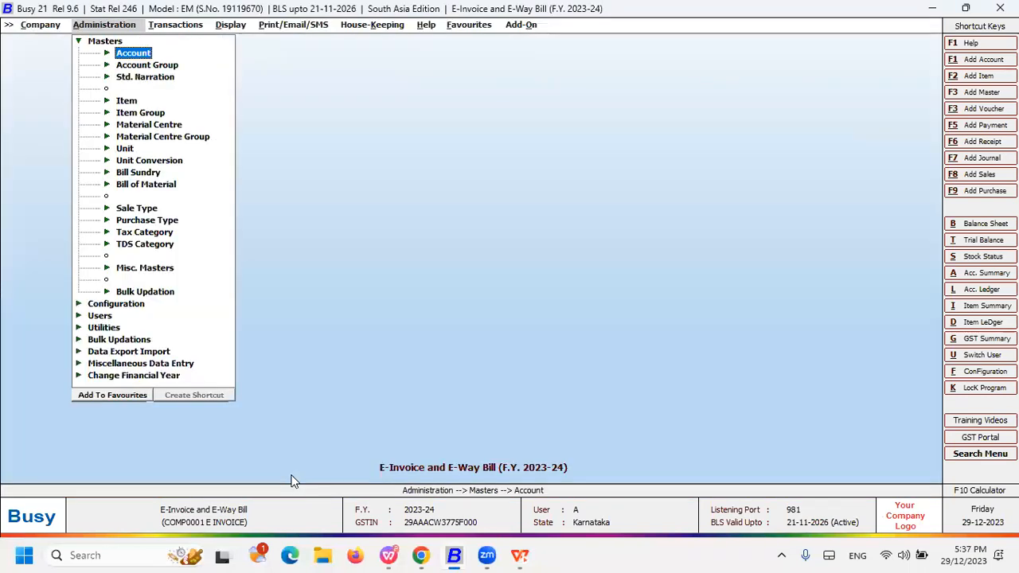
key("Return")
key("Down")
key("Return")
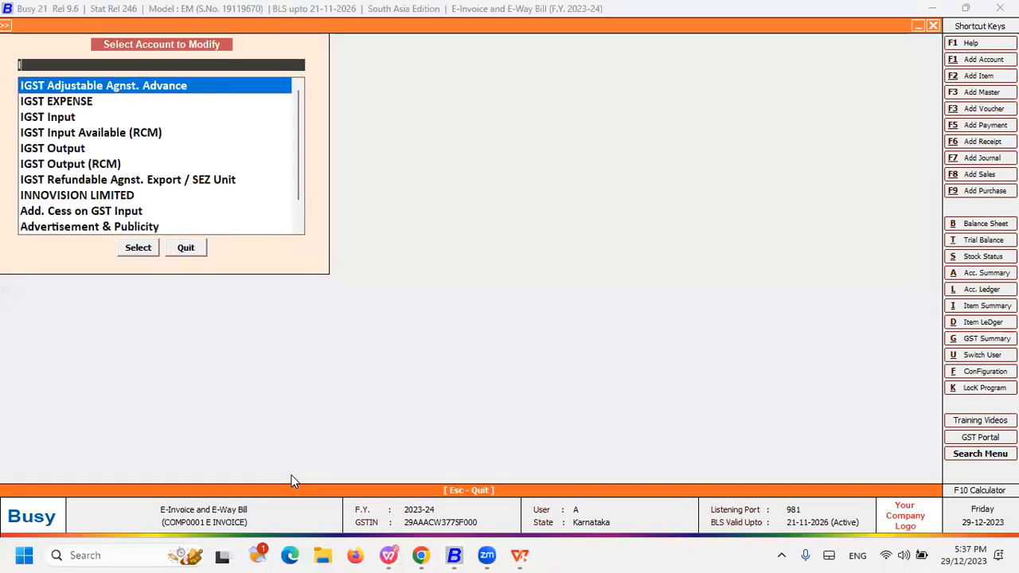
type("INNOVISION LIMITED")
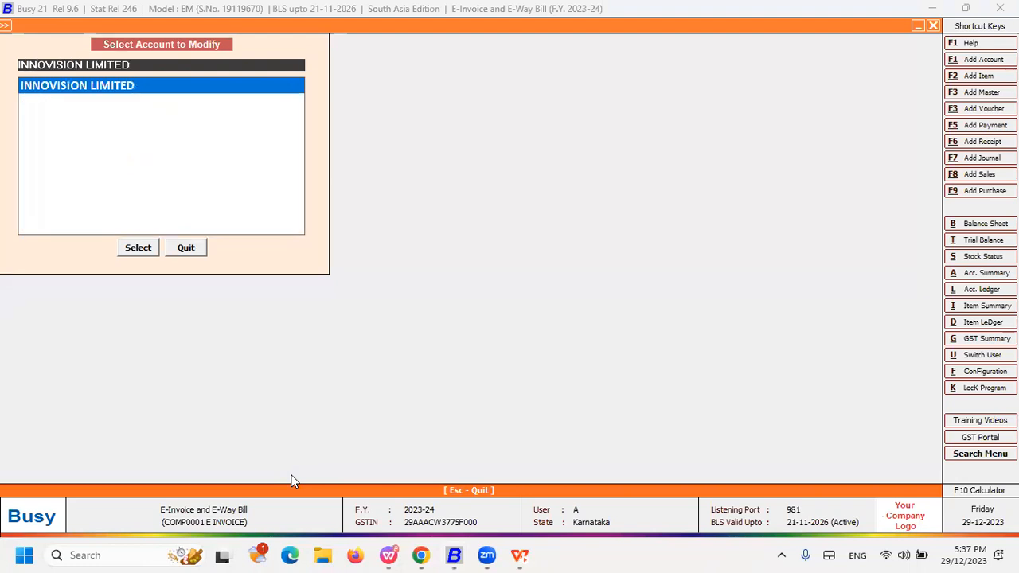
key("Return")
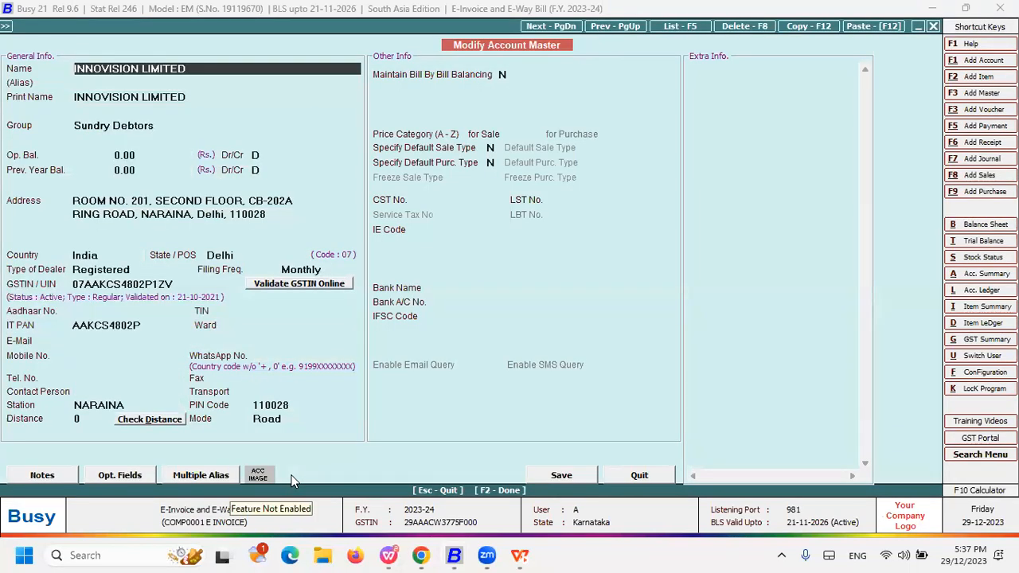
- Copy the party's second address line into the empty third address line
left_click(277, 214)
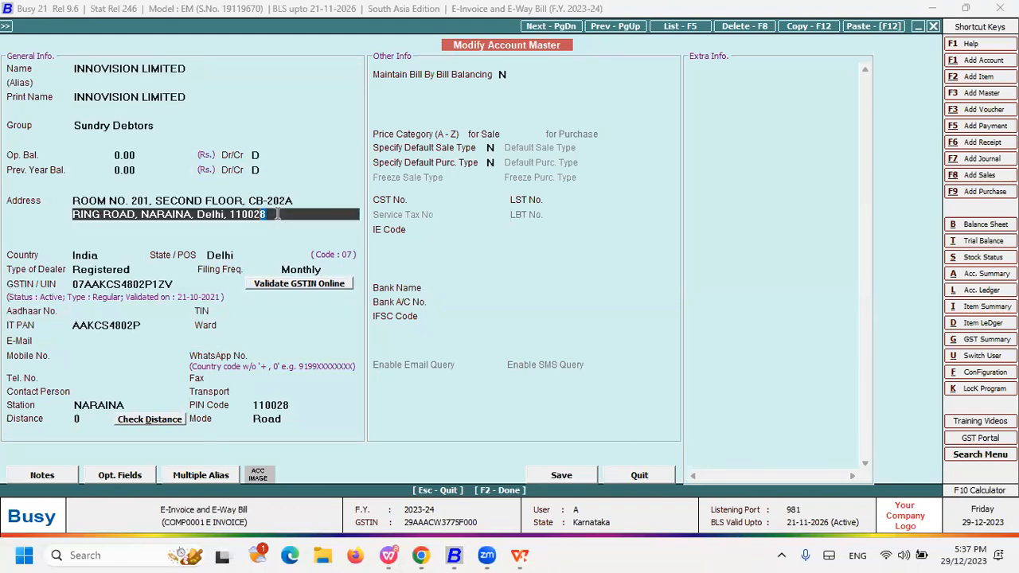
key("shift+Left")
key("shift+Left")
key("shift+Left")
key("shift+Left")
key("shift+Left")
key("shift+Left")
key("shift+Left")
key("shift+Left")
key("shift+Left")
key("shift+Left")
key("shift+Left")
key("shift+Left")
key("shift+Left")
key("shift+Left")
key("shift+Left")
key("shift+Left")
key("shift+Left")
key("shift+Left")
key("shift+Left")
key("shift+Left")
key("ctrl+c")
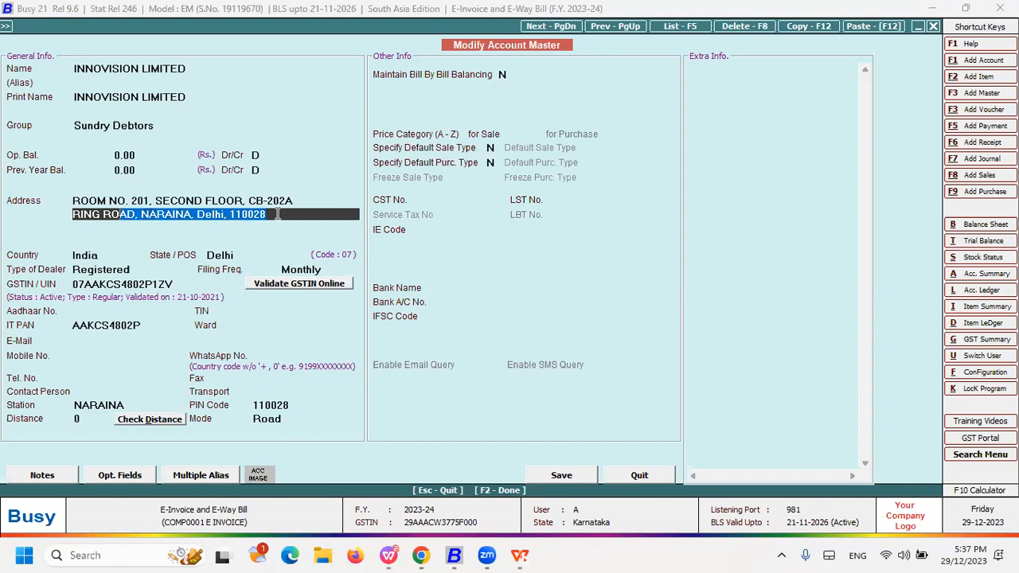
key("Return")
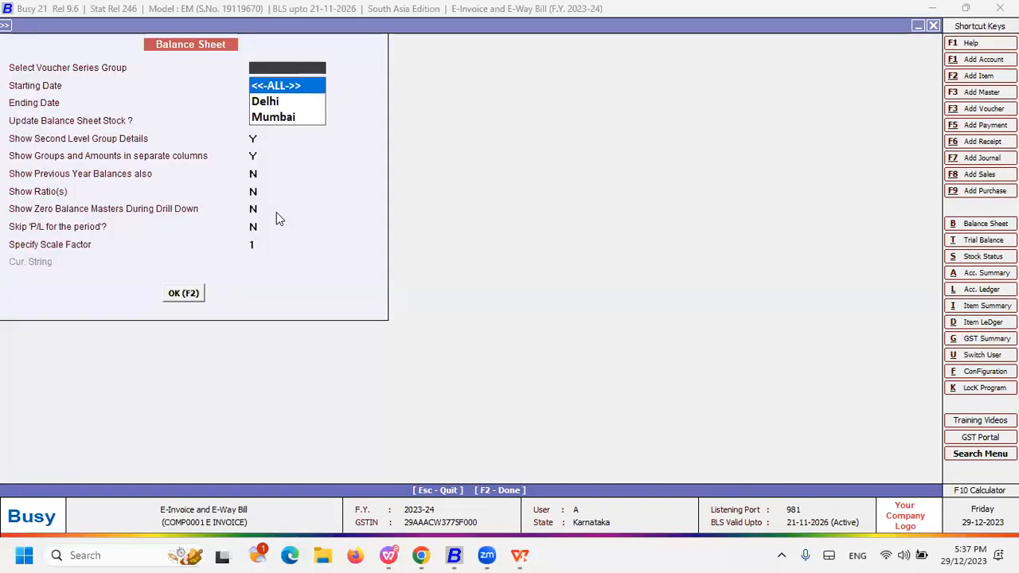
key("Return")
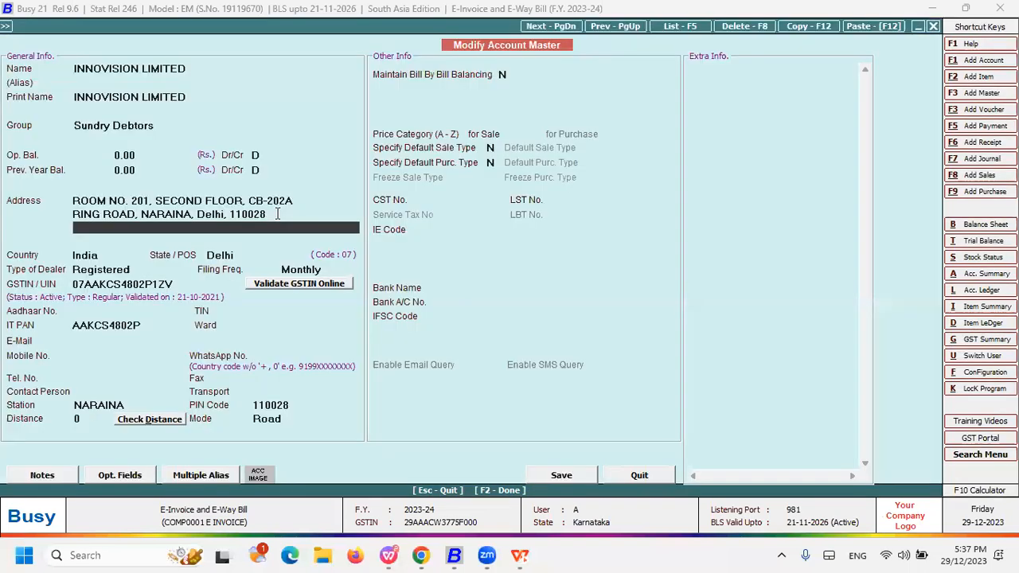
key("ctrl+v")
double_click(278, 214)
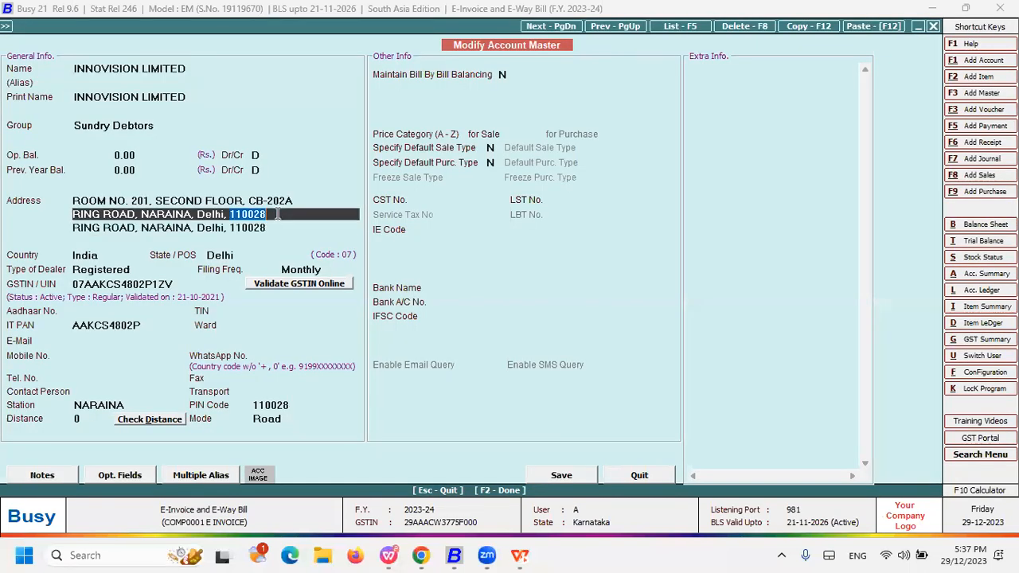
- Clear the duplicated text from the party's third address line
left_click(278, 227)
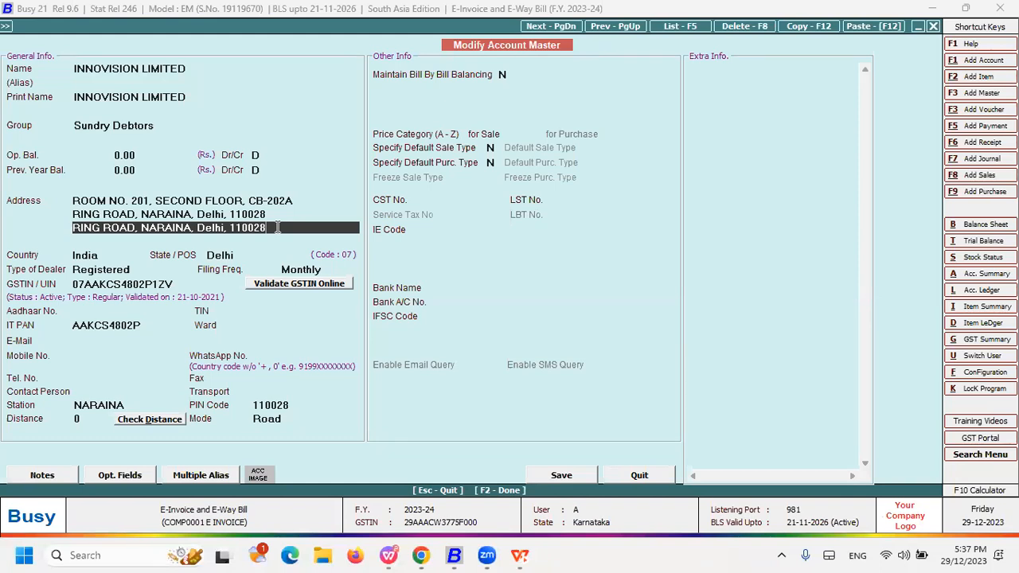
key("BackSpace")
key("BackSpace")
key("BackSpace")
key("BackSpace")
key("BackSpace")
key("BackSpace")
key("BackSpace")
key("BackSpace")
key("BackSpace")
key("BackSpace")
key("BackSpace")
key("BackSpace")
key("BackSpace")
key("BackSpace")
key("BackSpace")
key("BackSpace")
key("BackSpace")
key("BackSpace")
key("BackSpace")
key("BackSpace")
key("BackSpace")
key("BackSpace")
key("BackSpace")
key("BackSpace")
key("BackSpace")
key("BackSpace")
key("BackSpace")
key("BackSpace")
key("BackSpace")
key("BackSpace")
key("BackSpace")
key("BackSpace")
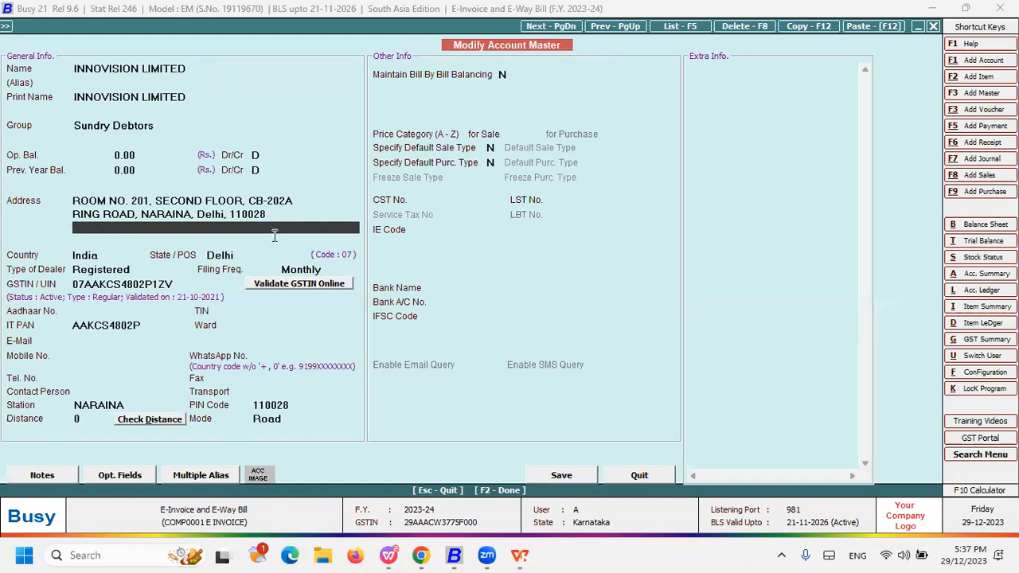
- Review the party's state, PIN code, station and GSTIN fields, and try to validate the GSTIN online
left_click(254, 256)
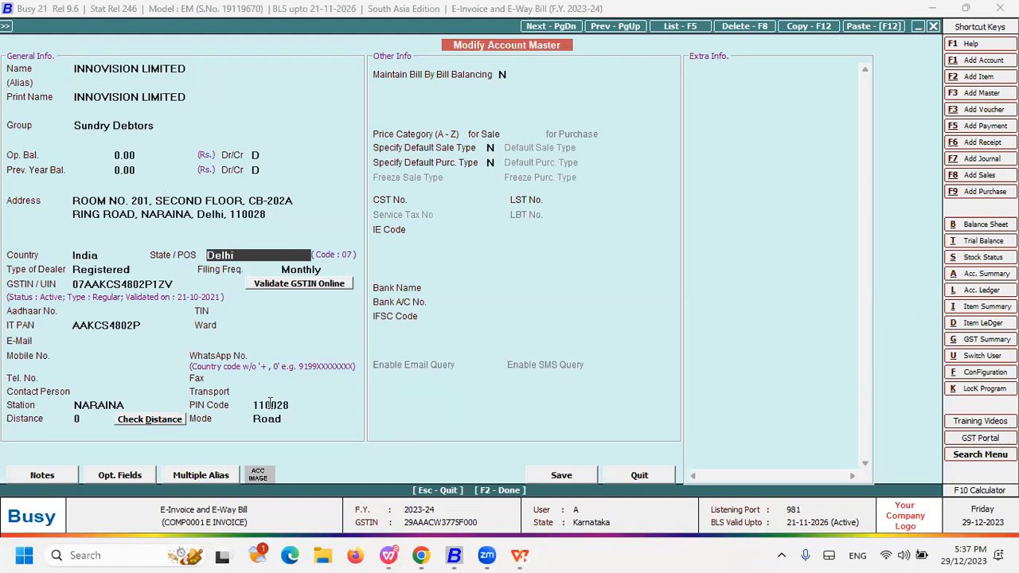
left_click(293, 408)
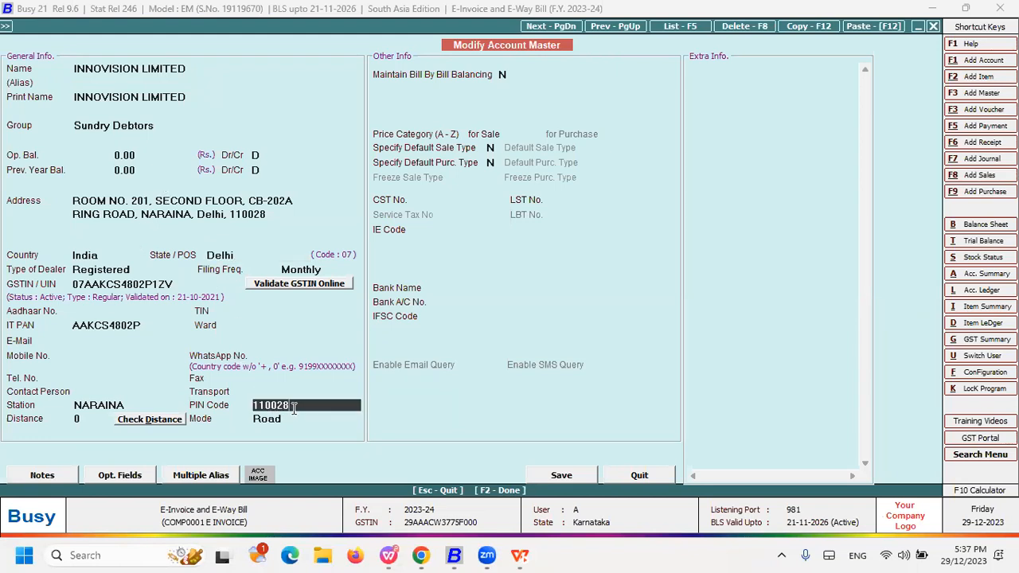
left_click(148, 406)
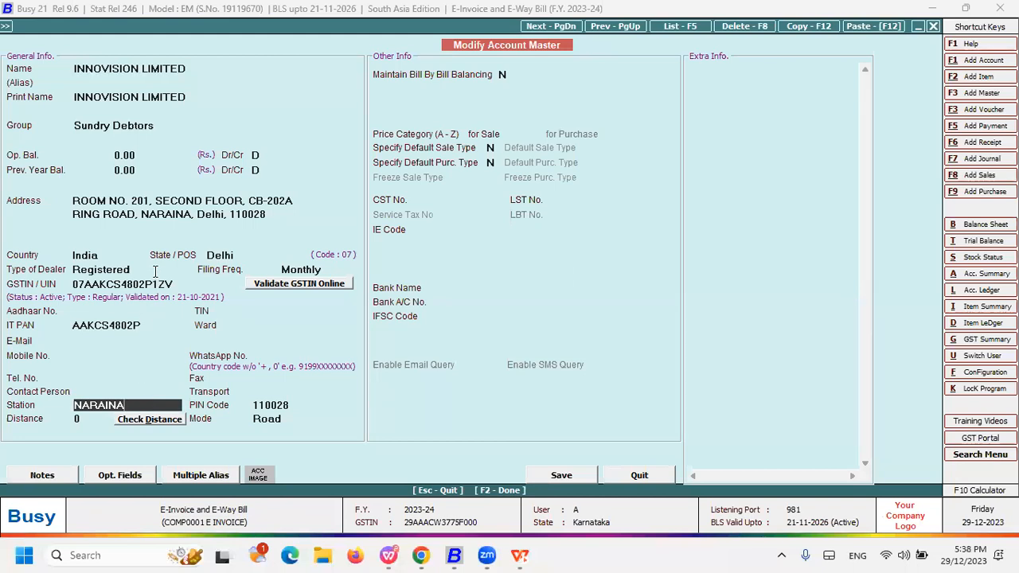
left_click(185, 286)
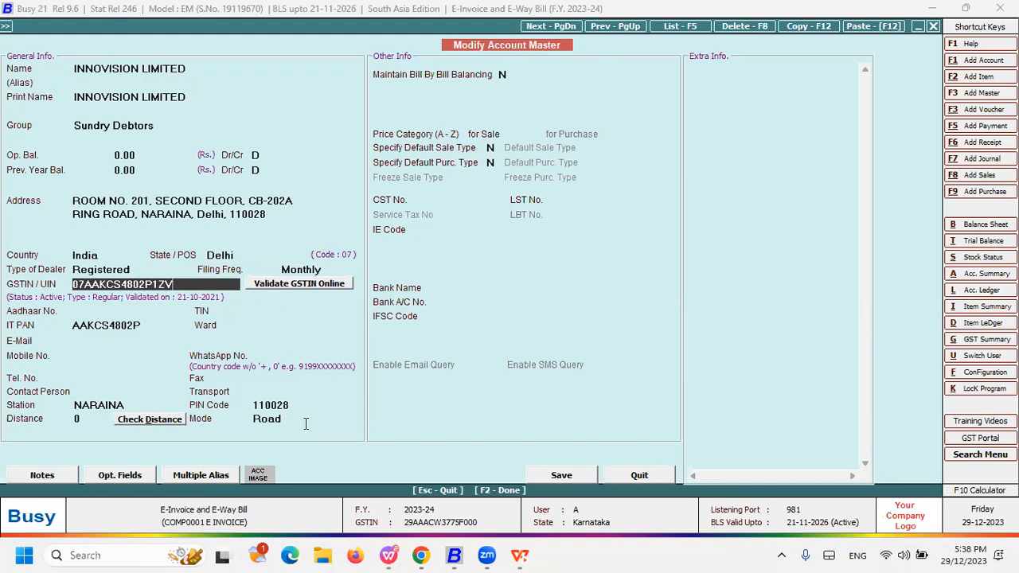
left_click(305, 284)
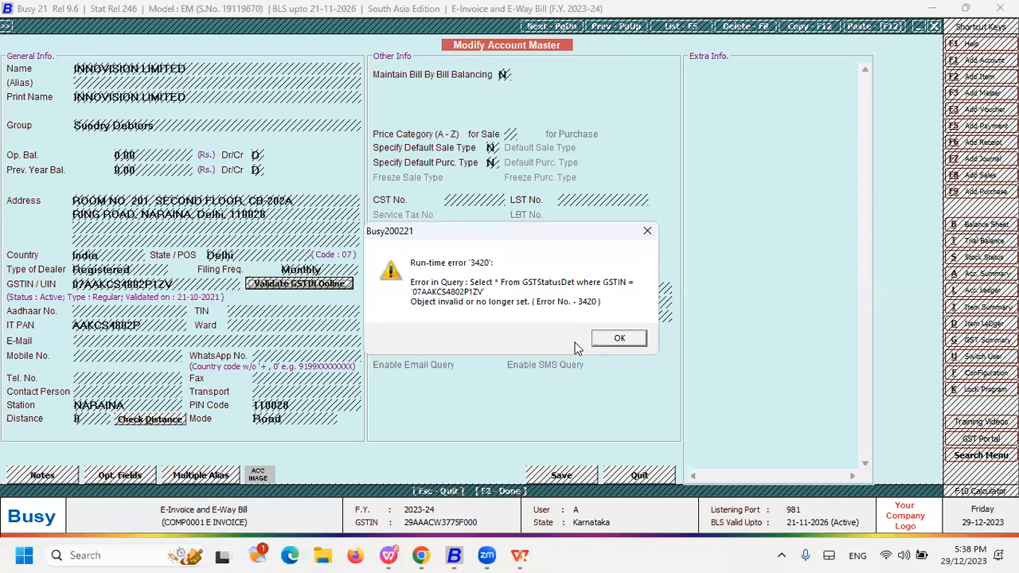
left_click(618, 338)
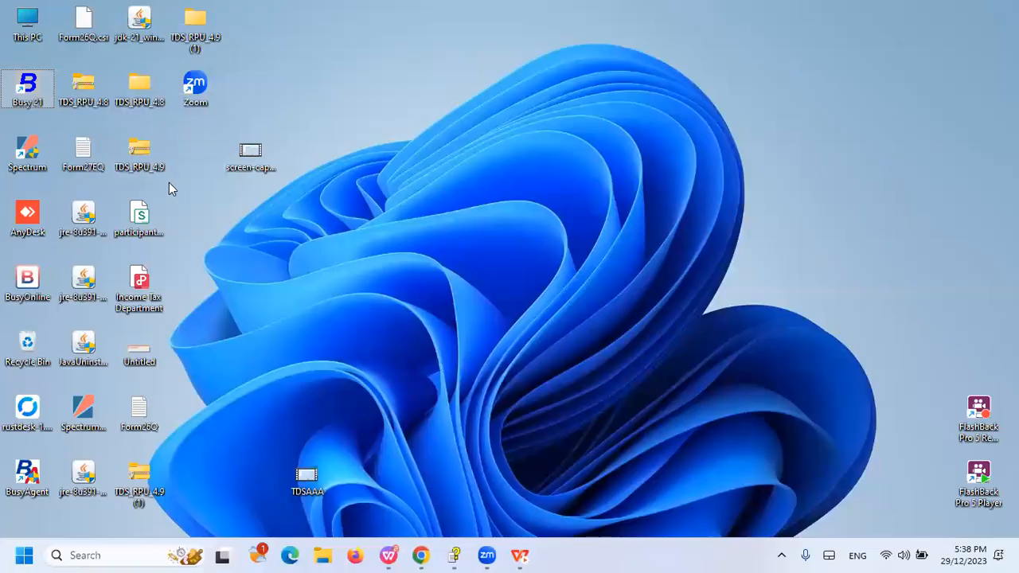
- Restart Busy 21 from the desktop, dismiss the release message, and open the E-Invoice and E-Way Bill company
double_click(44, 90)
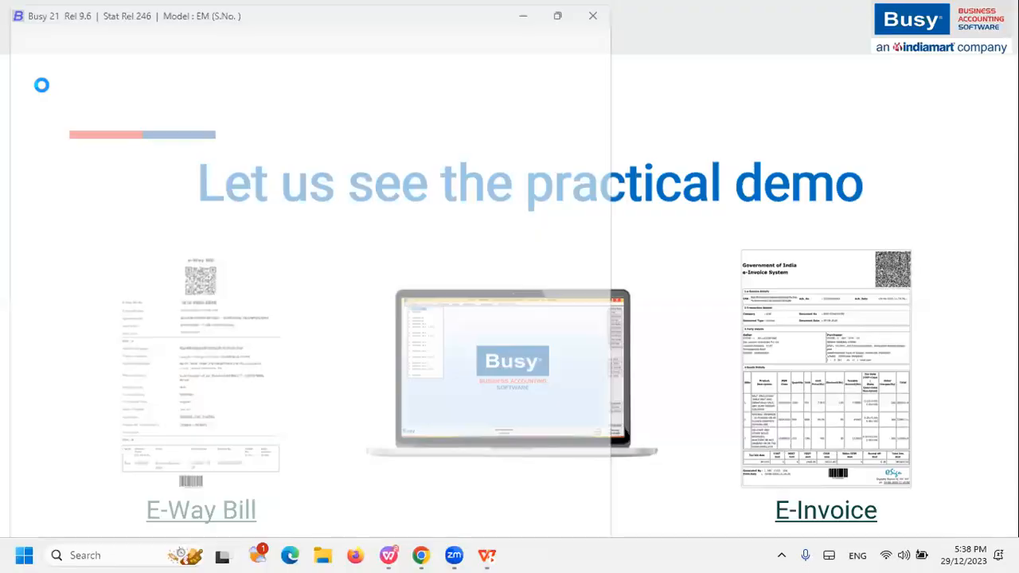
key("Return")
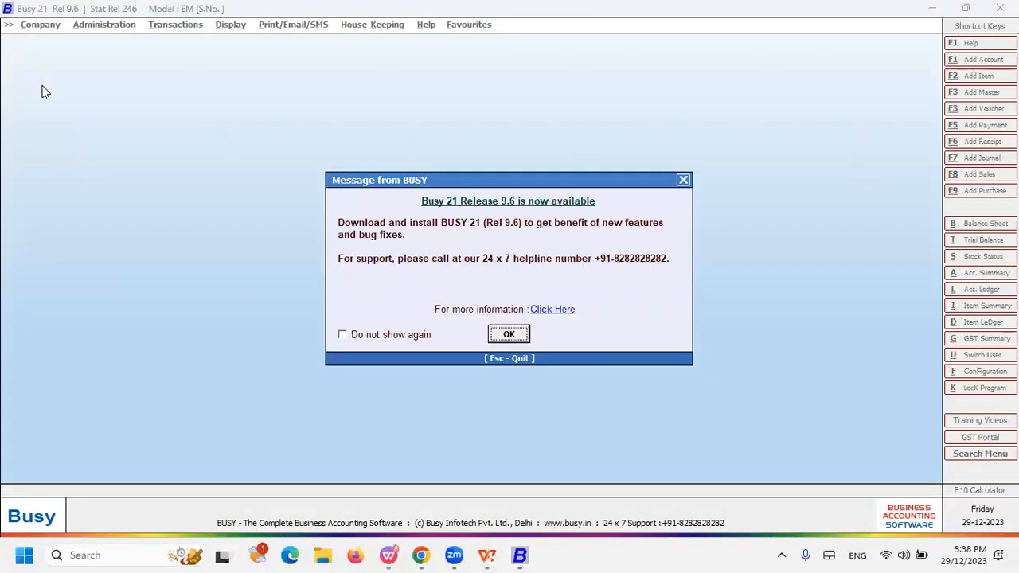
key("Return")
key("Return")
key("Down")
key("Down")
key("Up")
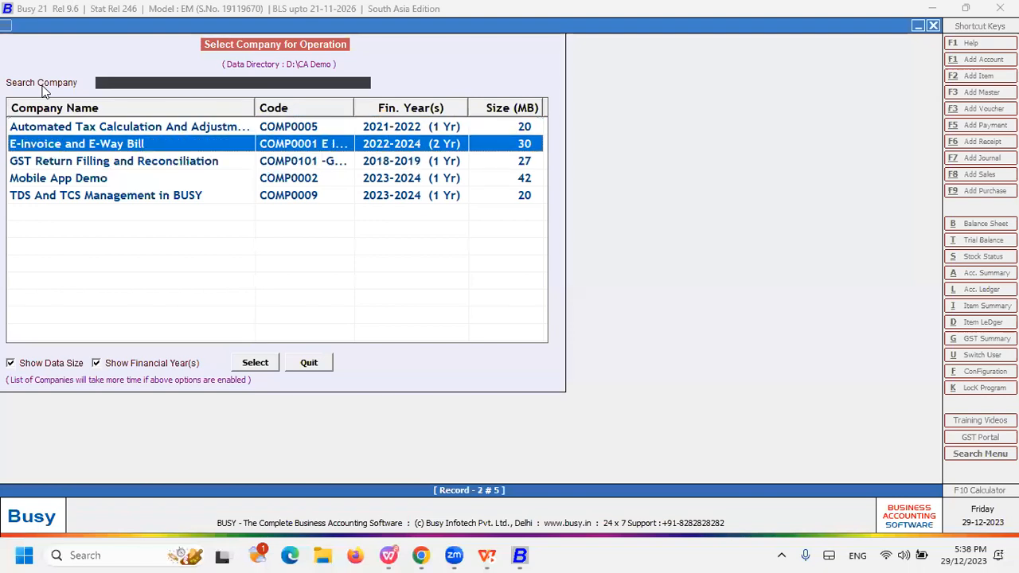
key("Return")
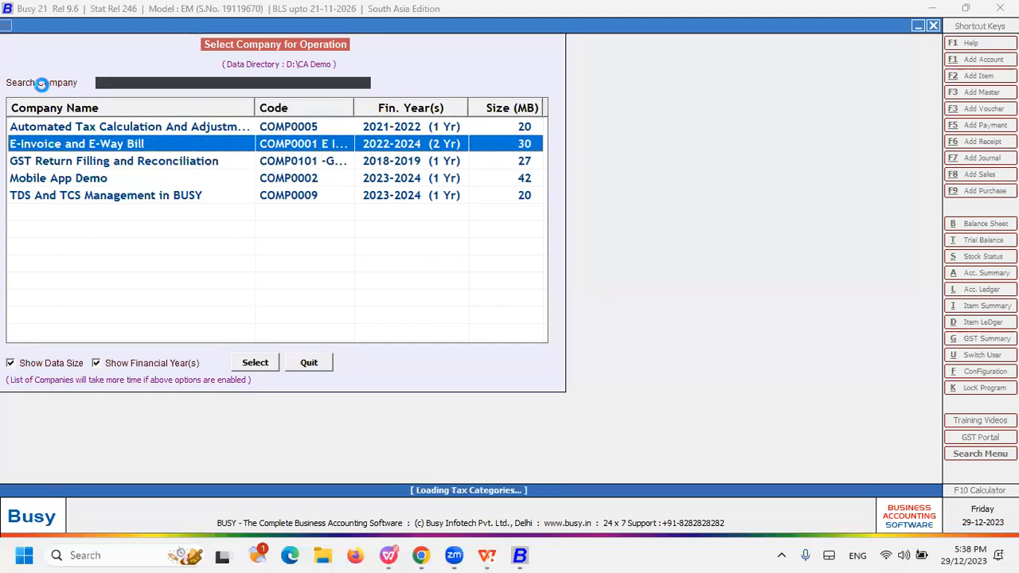
key("Return")
key("Return")
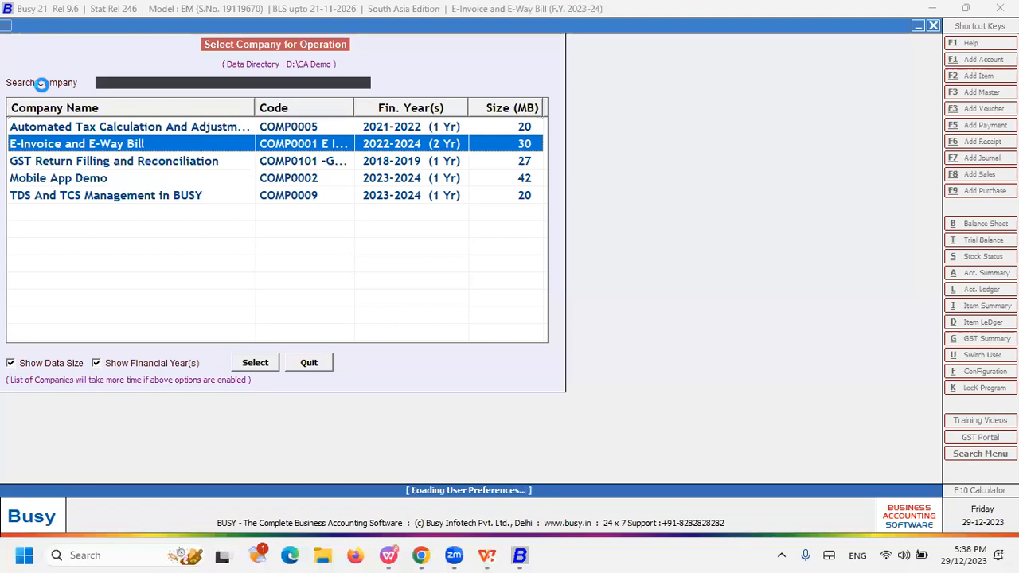
- Find INNOVISION LIMITED in the list of accounts to modify and reopen its account master
key("Right")
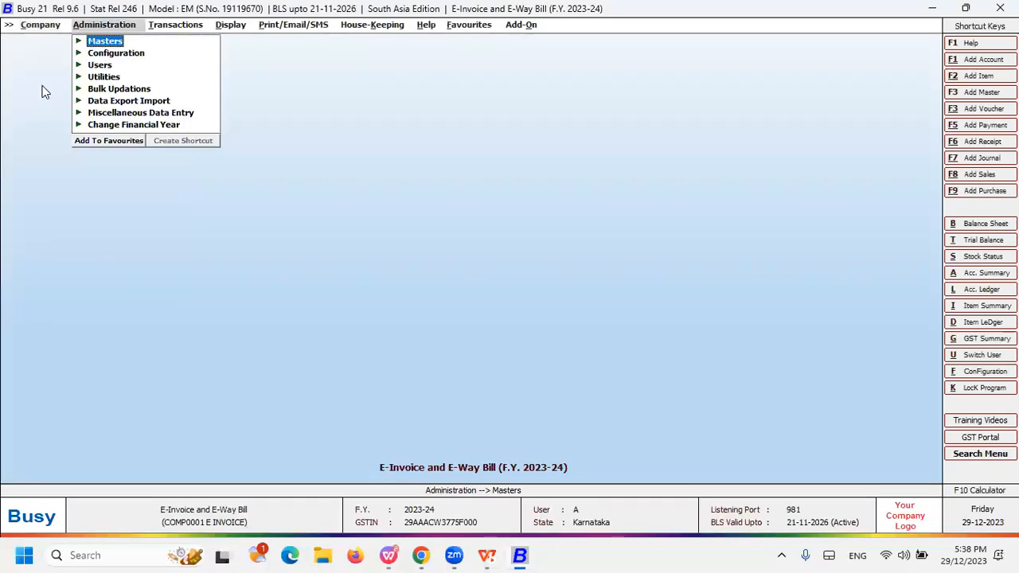
key("Return")
key("Return")
key("Down")
key("Return")
type("INN")
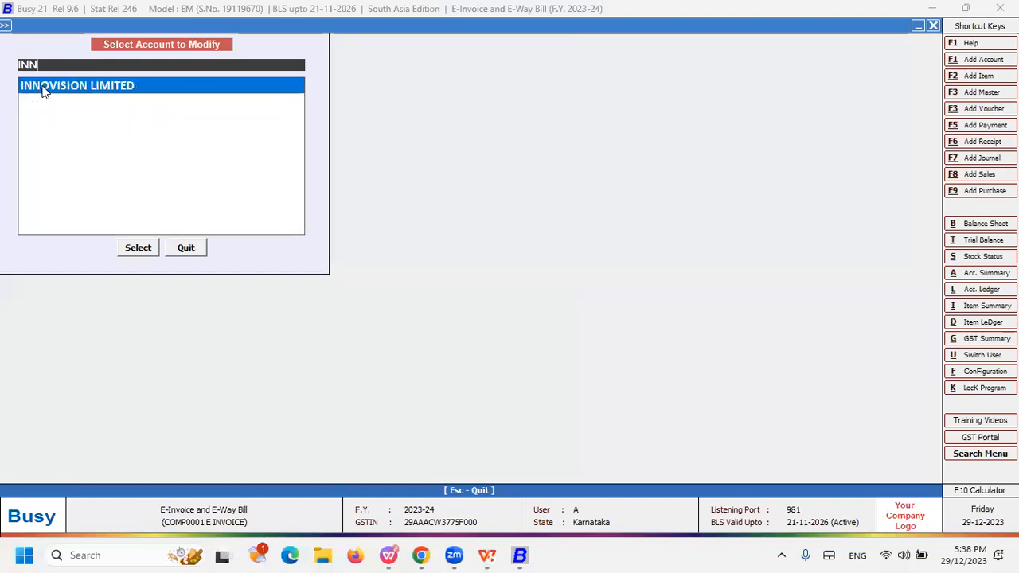
left_click(44, 89)
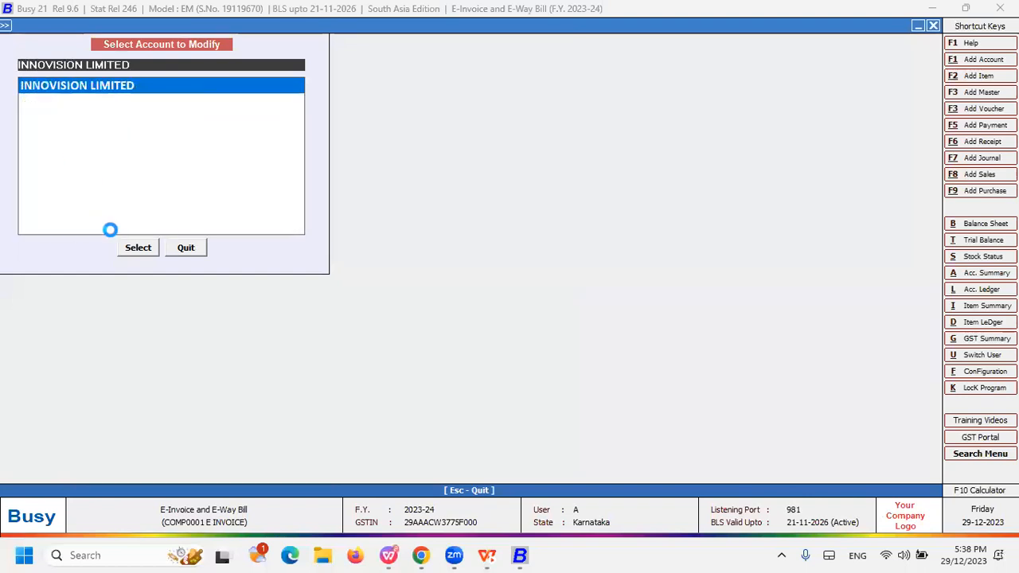
- Validate the party's GSTIN online, update the details back into the account, and check the address, GSTIN, station and PIN code fields
left_click(271, 284)
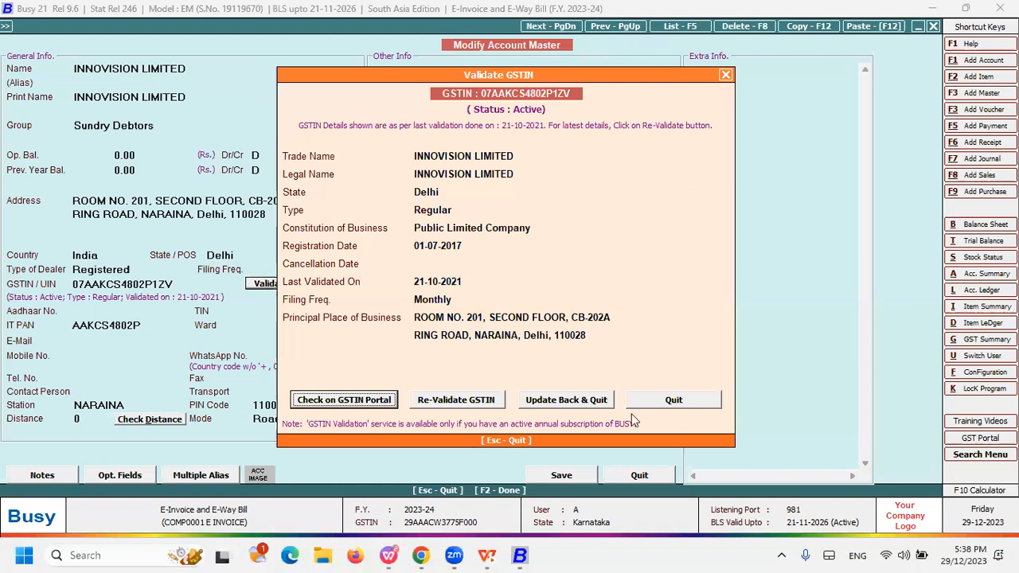
left_click(559, 399)
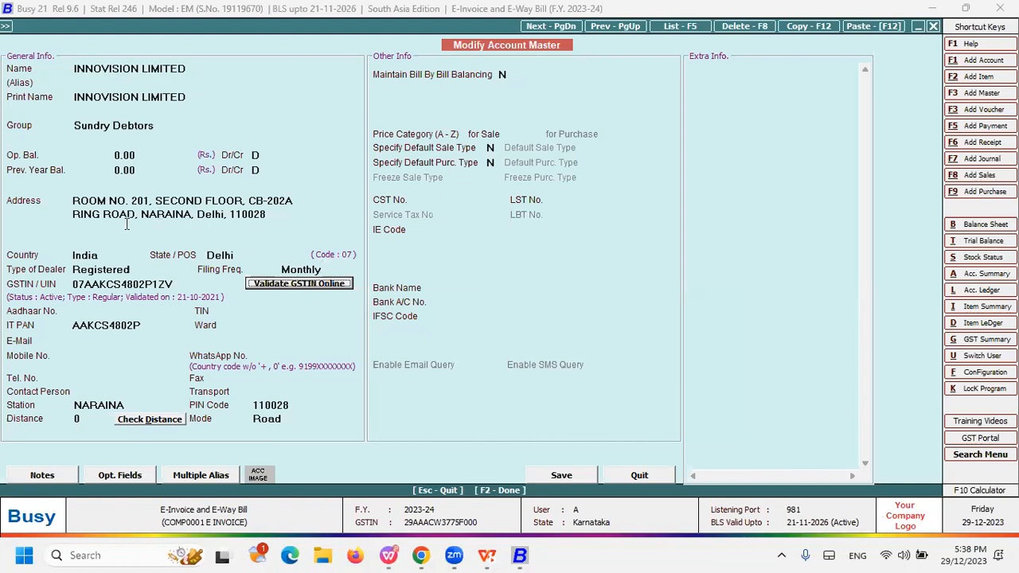
left_click(167, 213)
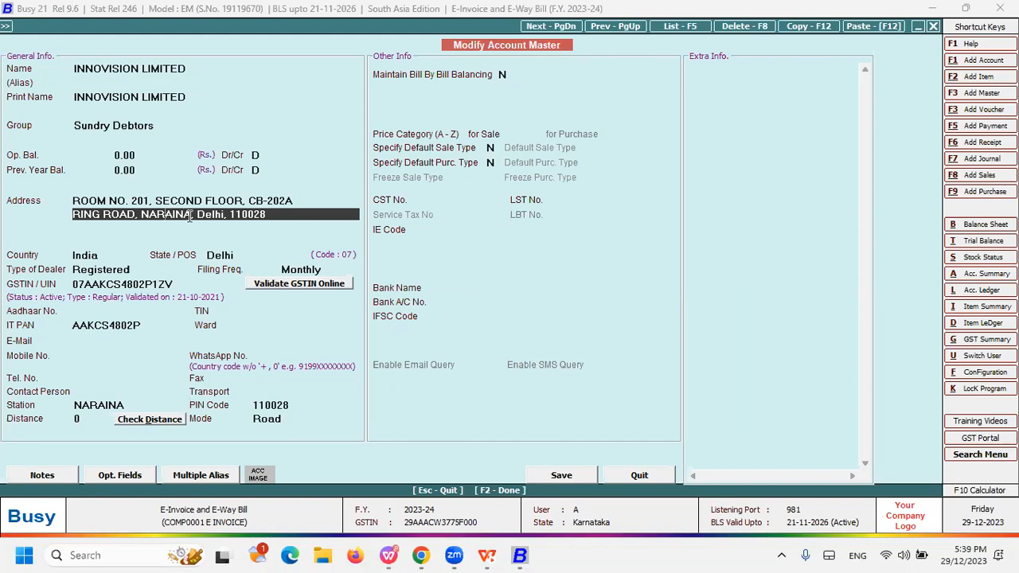
left_click(190, 283)
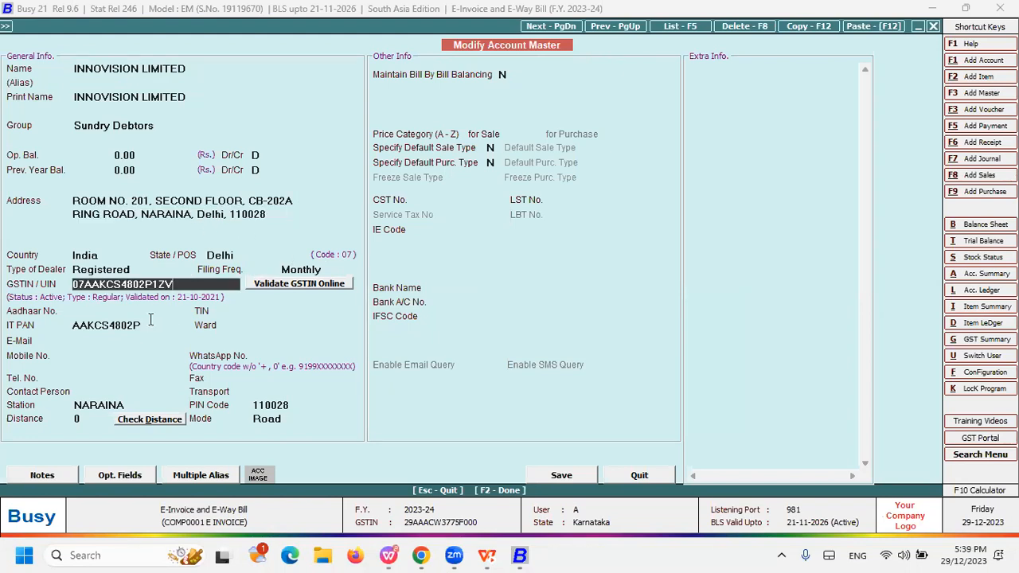
left_click(109, 403)
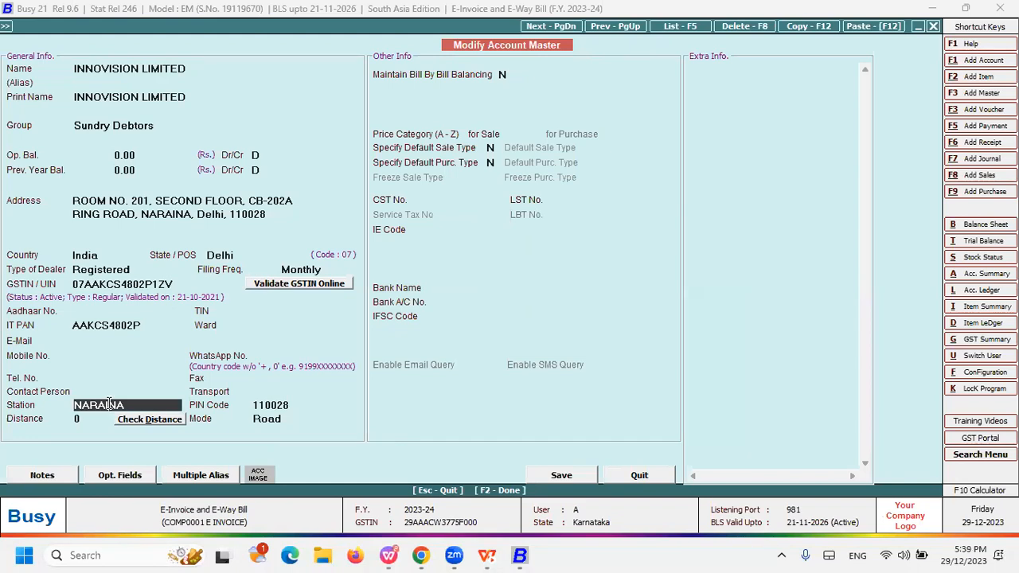
left_click(268, 411)
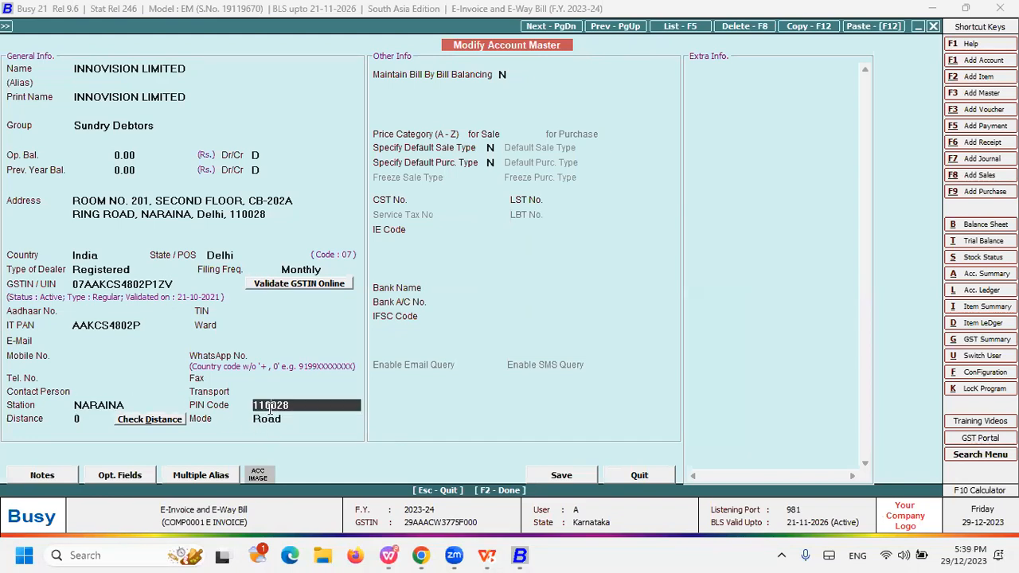
- Calculate the distance from the company to the party, update the account's distance to 2,165 km, and save the account master
left_click(146, 420)
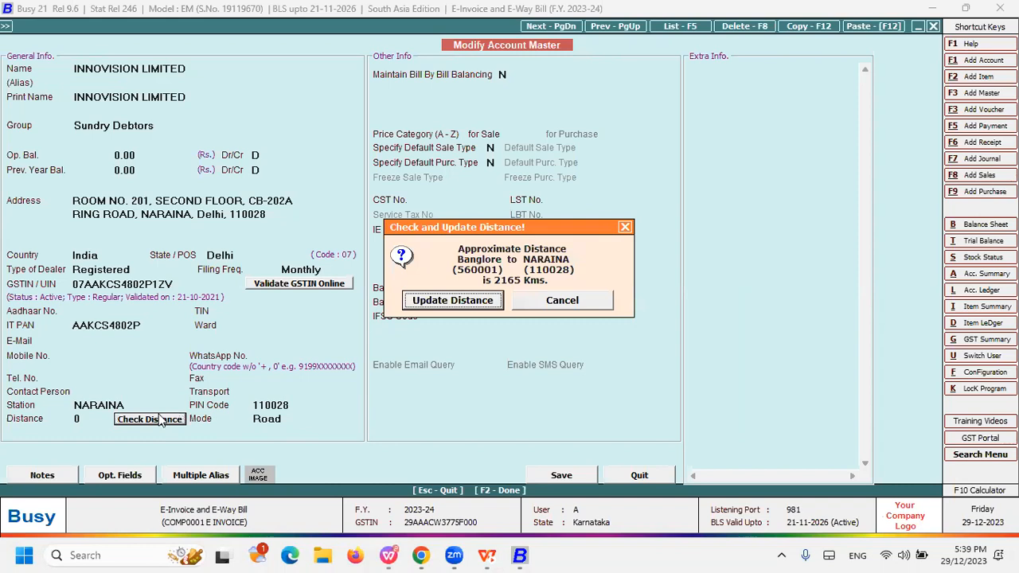
left_click(427, 301)
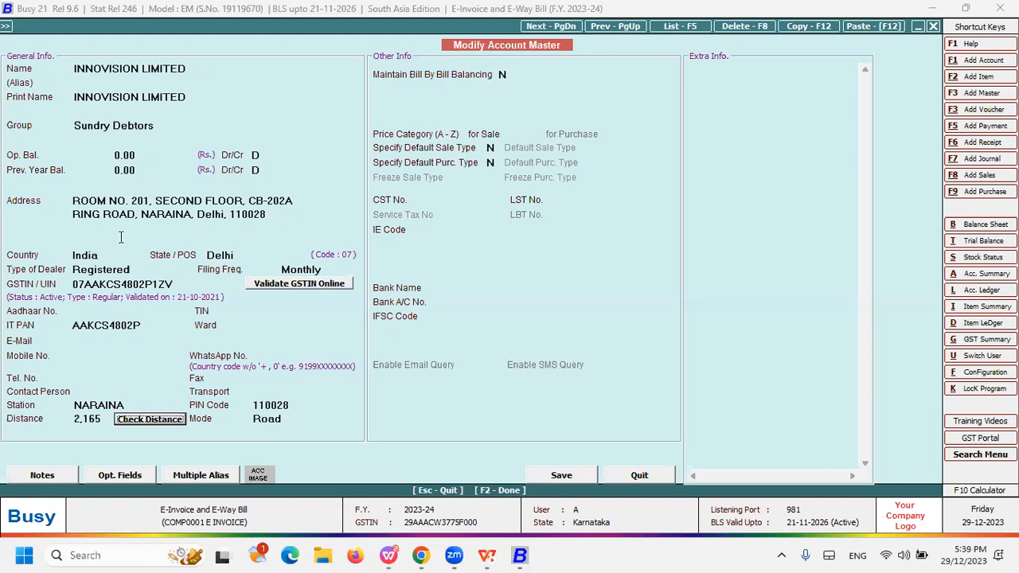
left_click(104, 419)
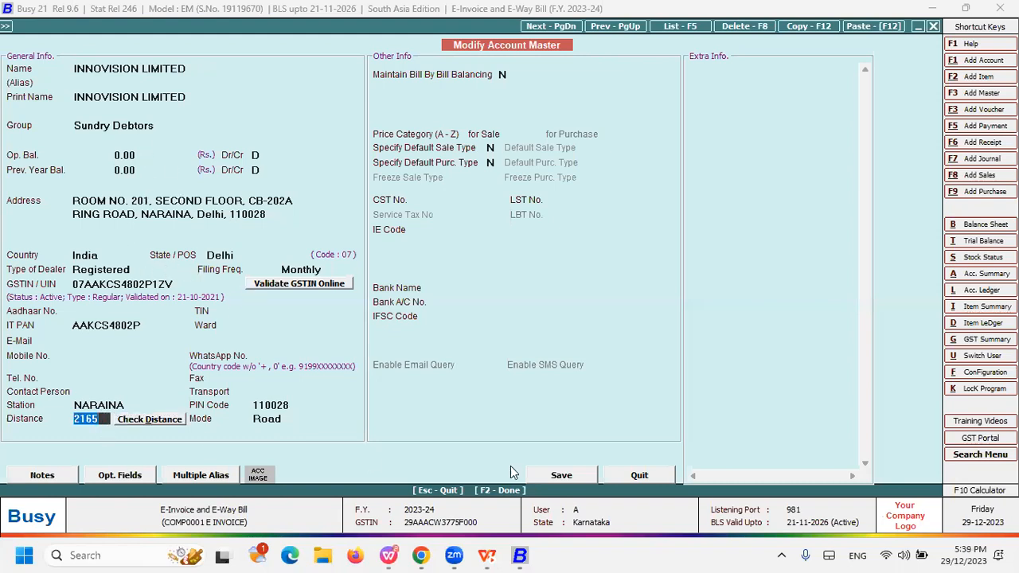
left_click(562, 478)
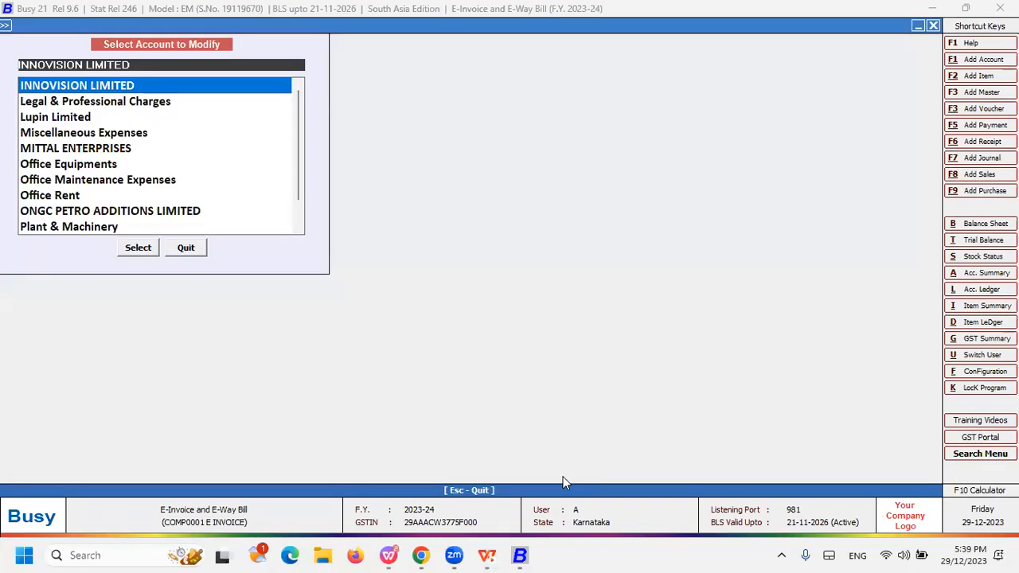
- Close the account selection list and open the Main Store material centre master for modification
key("Escape")
key("Escape")
key("Escape")
key("Return")
key("Down")
key("Down")
key("Down")
key("Down")
key("Down")
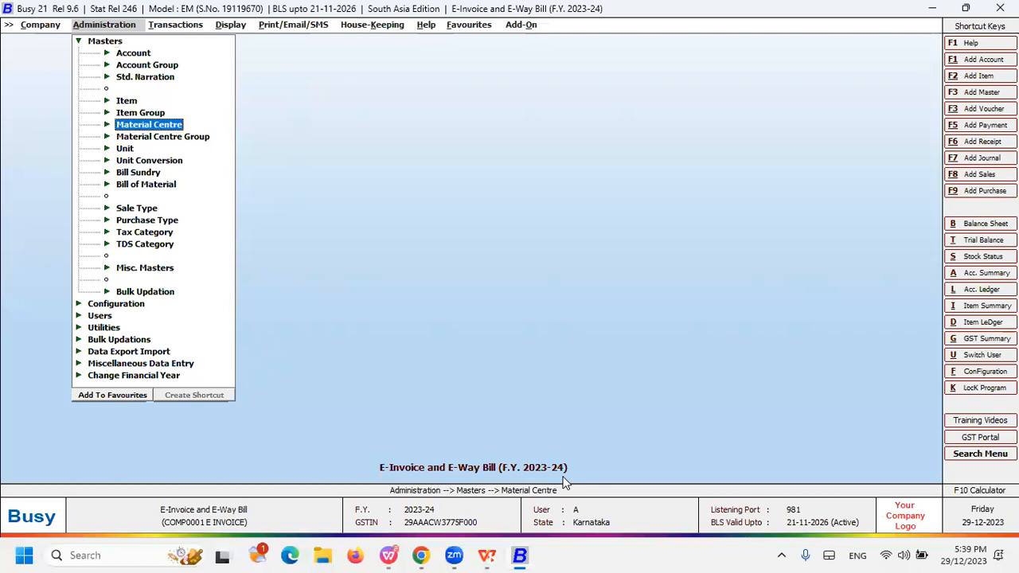
key("Return")
key("Down")
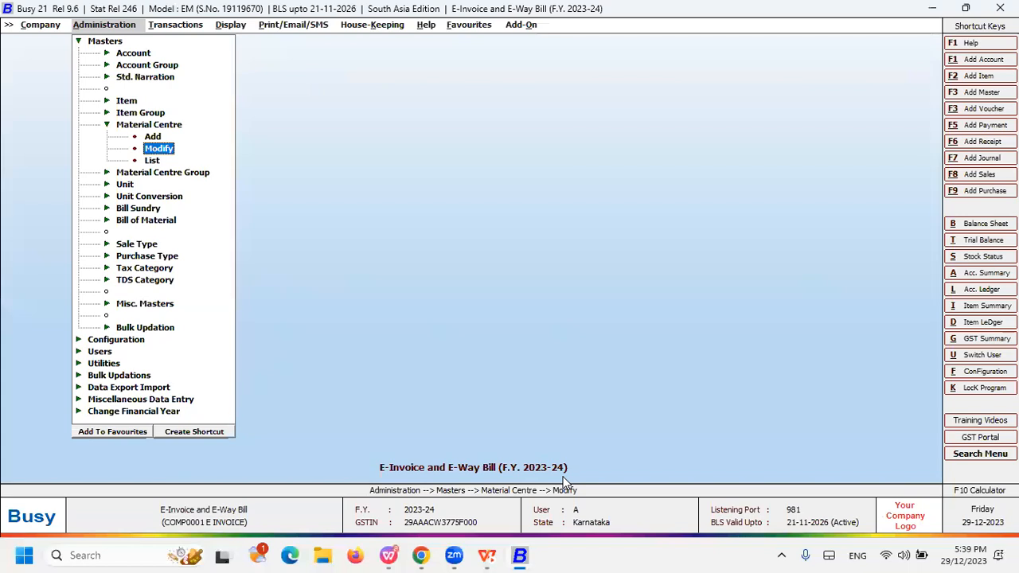
key("Return")
key("Down")
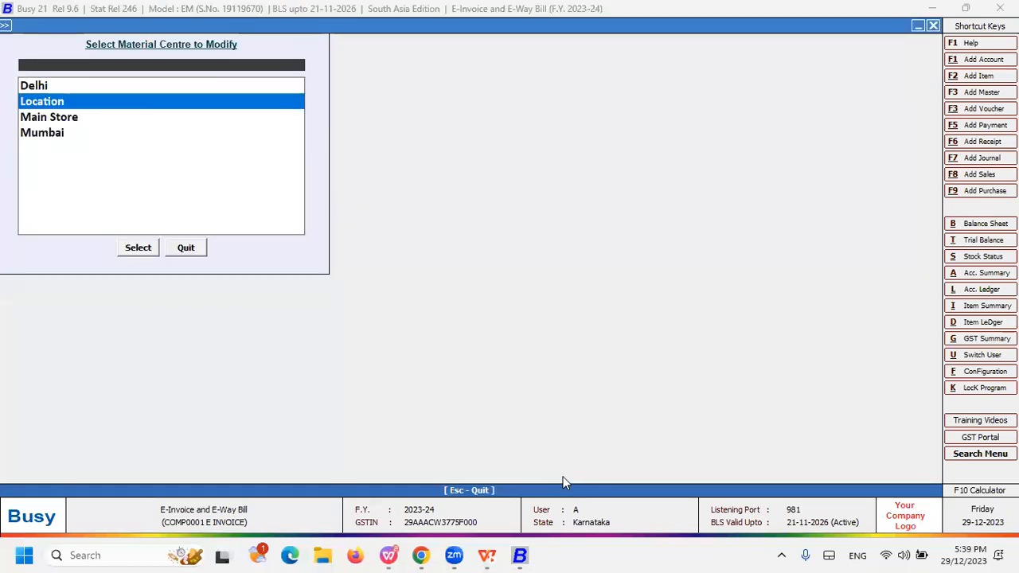
key("Down")
key("Return")
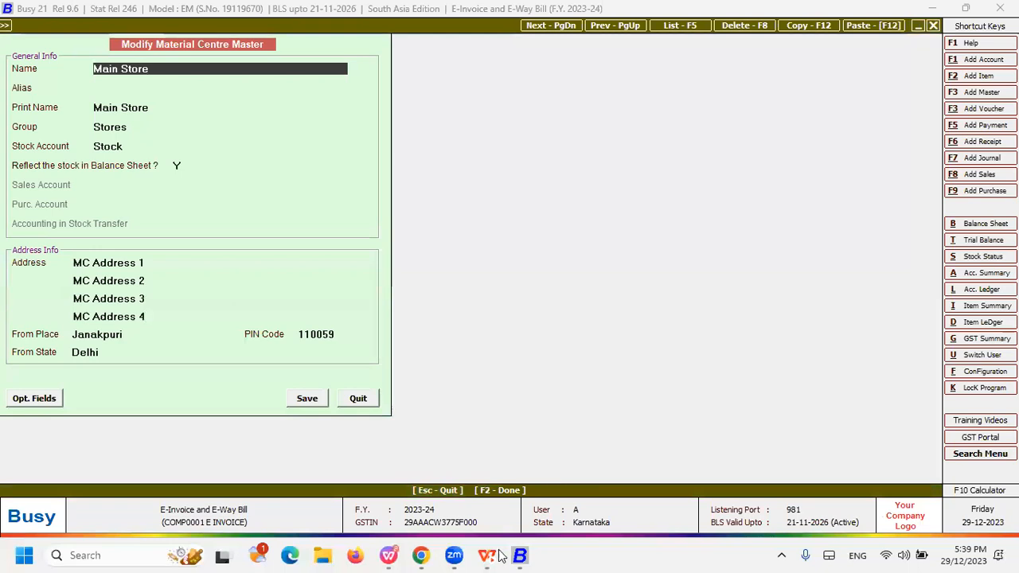
- Review the Main Store material centre's address lines, From Place, PIN Code and From State, and exit without saving
left_click(155, 264)
key("Return")
key("Return")
key("Return")
key("Return")
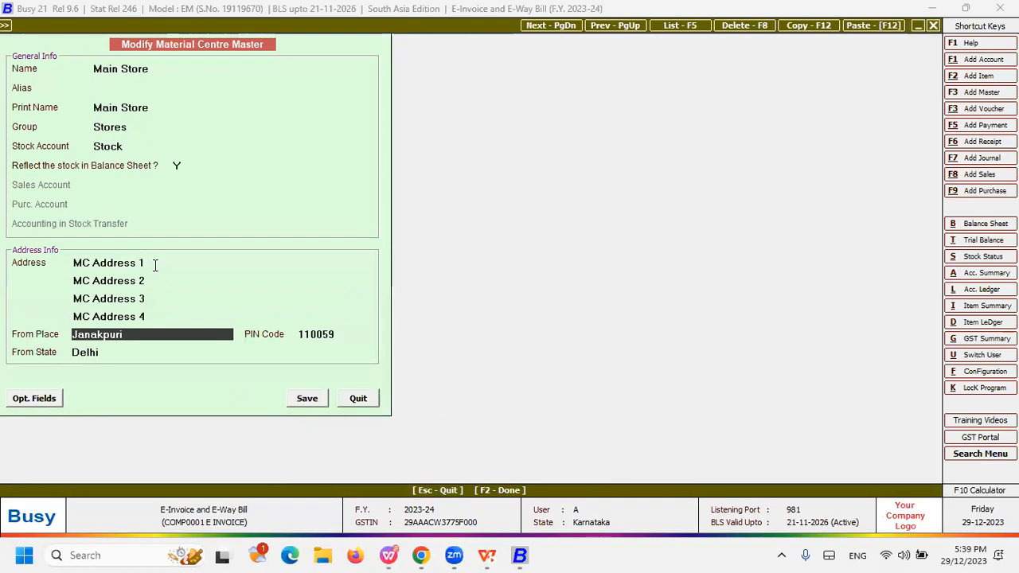
key("Return")
key("Return")
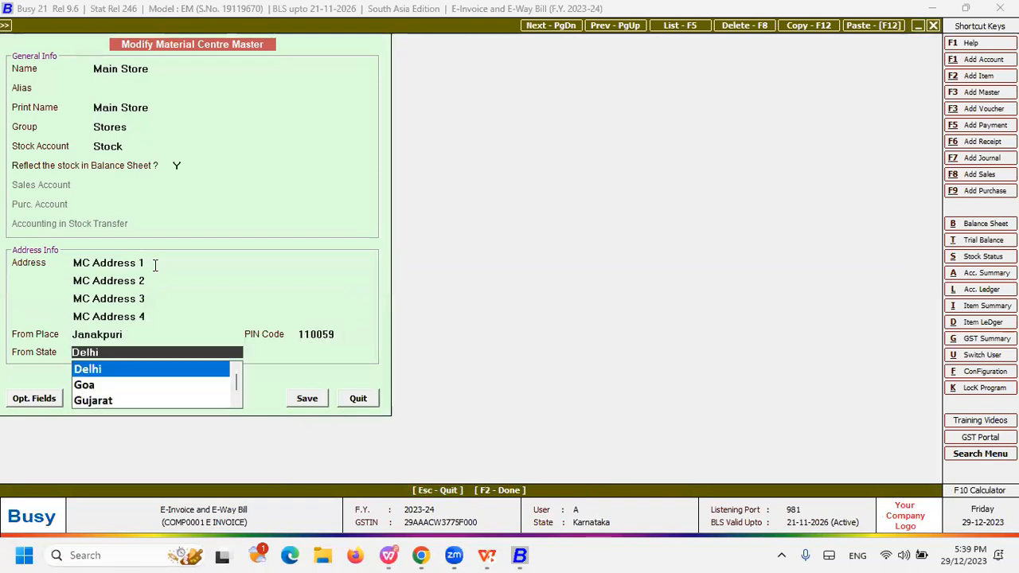
key("Return")
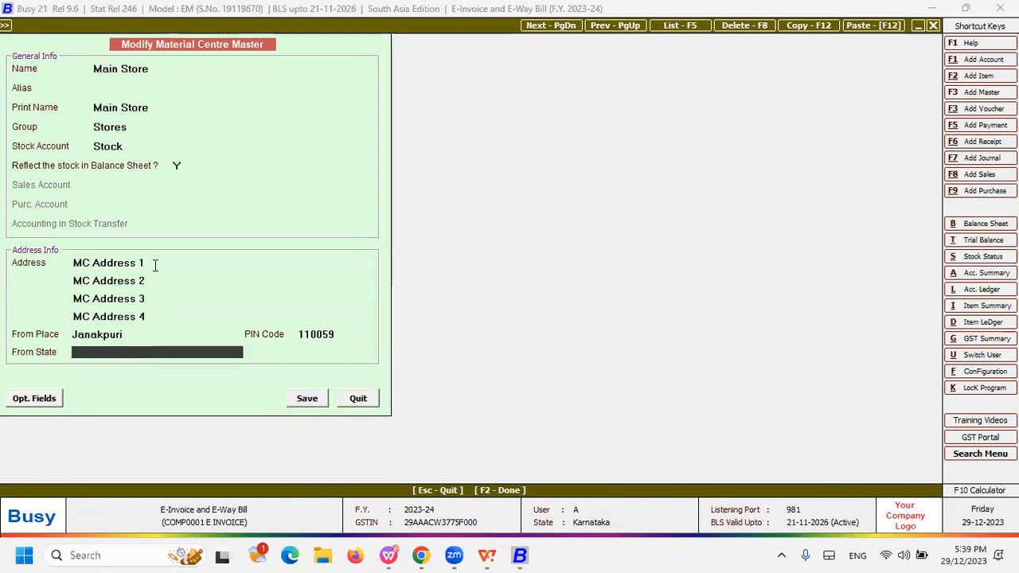
key("Escape")
key("Escape")
- Open the Box unit master for modification
key("Up")
key("Up")
key("Down")
key("Down")
key("Down")
key("Down")
key("Return")
key("Down")
key("Return")
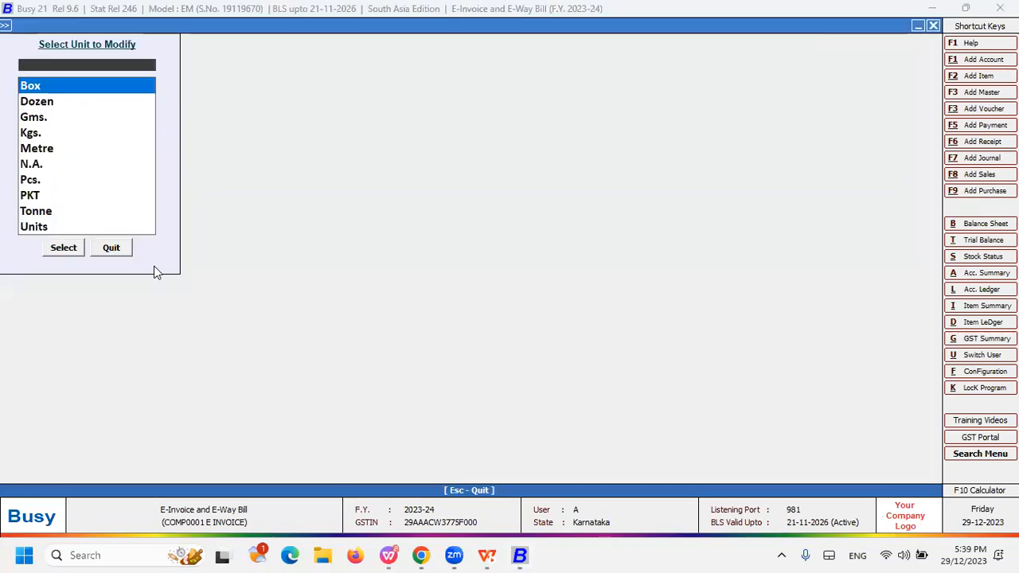
key("Return")
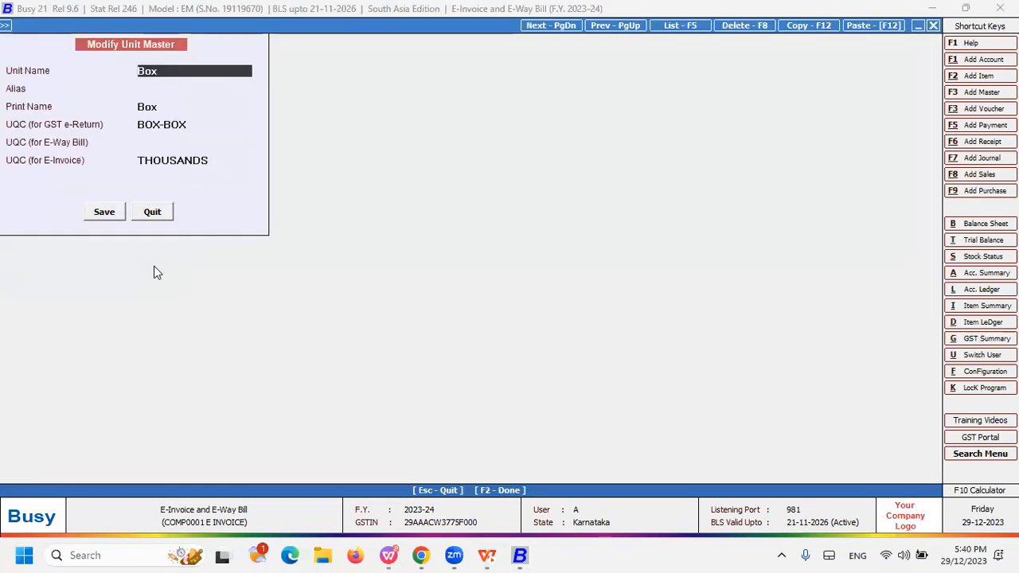
- Set the Box unit's UQC for E-Way Bill to BOX, save the unit master and exit the unit selection
key("Return")
key("Return")
key("Return")
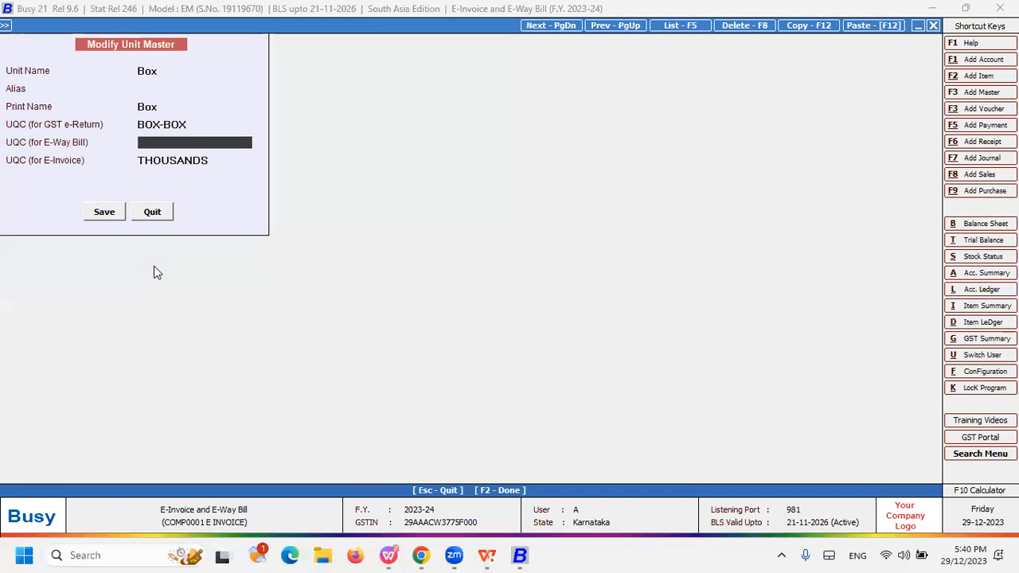
type("B")
key("Down")
key("Down")
key("Down")
key("Down")
key("Return")
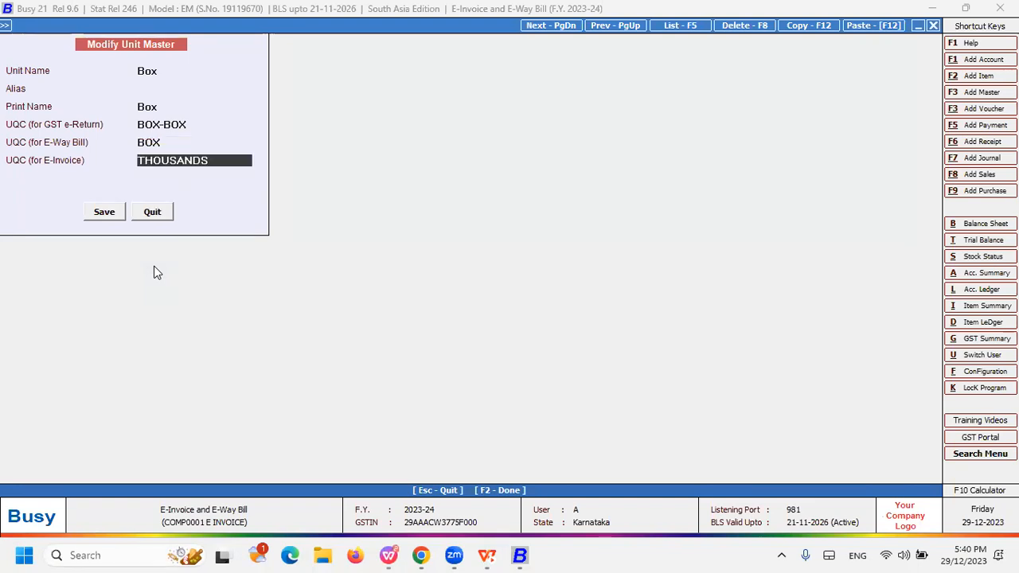
key("Up")
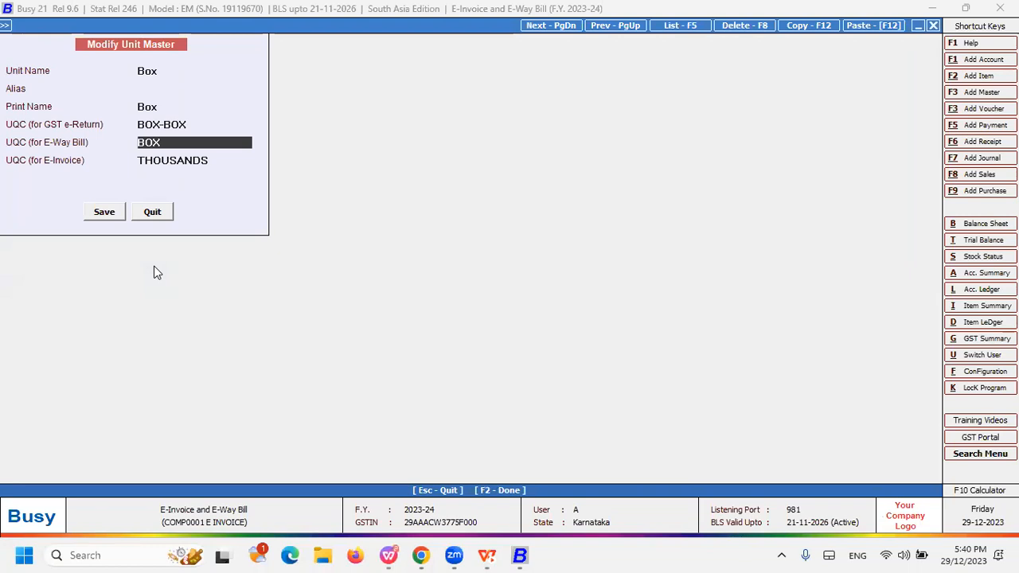
key("F2")
key("Return")
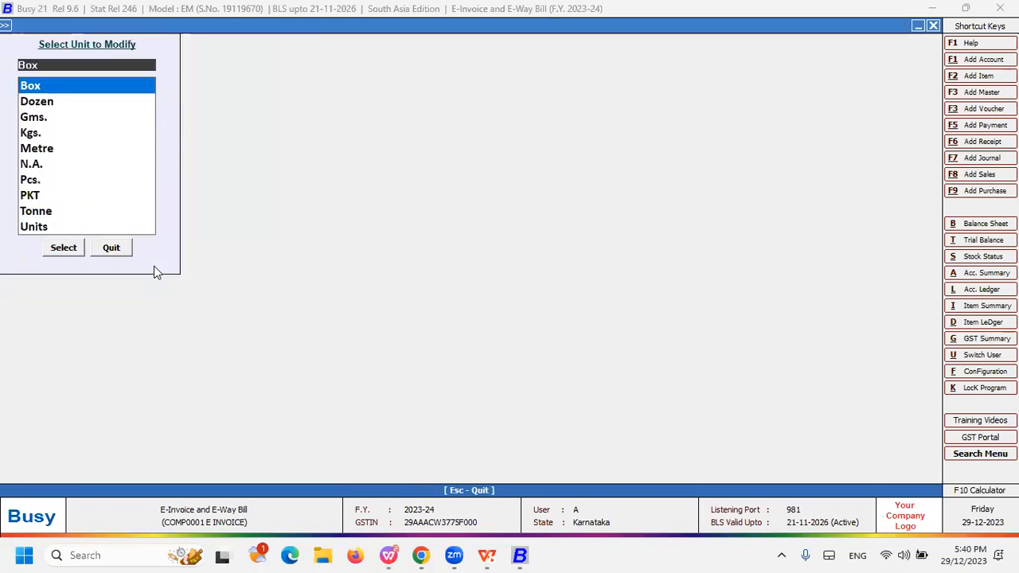
key("Escape")
key("Escape")
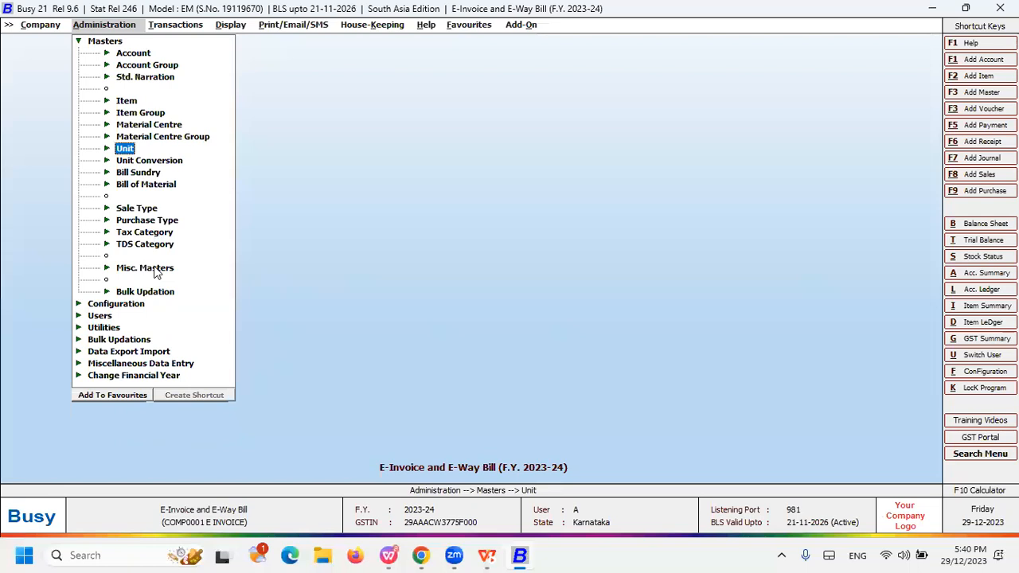
key("Up")
key("Up")
key("Down")
key("Down")
key("Down")
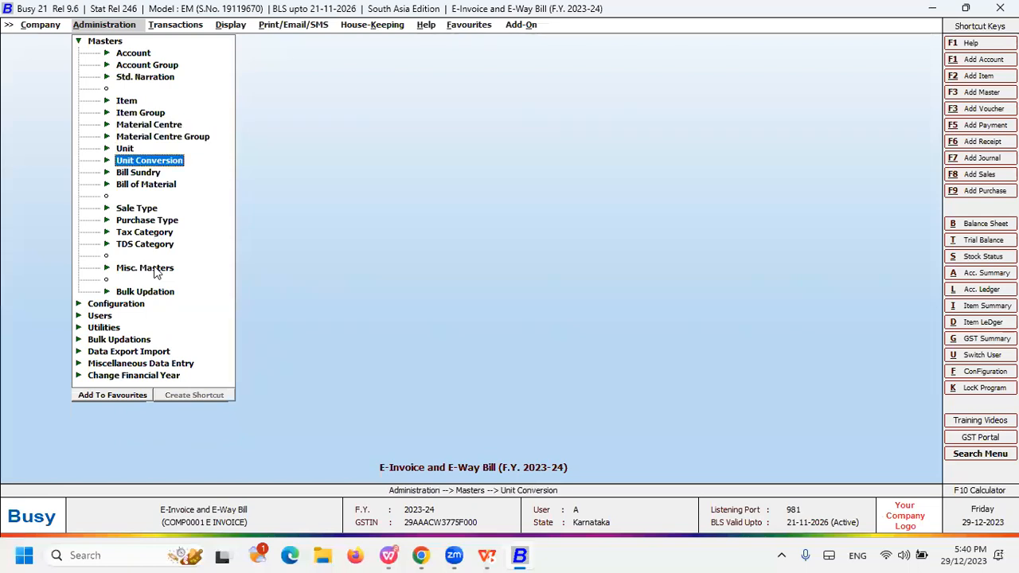
key("Down")
key("Down")
key("Down")
key("Down")
key("Down")
key("Down")
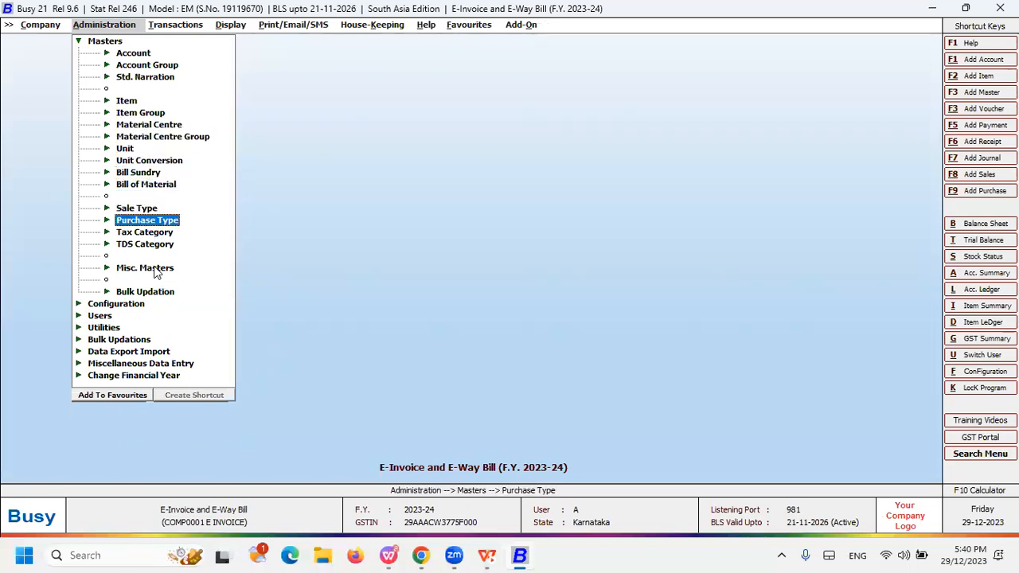
key("Up")
key("Up")
key("Up")
key("Up")
key("Up")
key("Up")
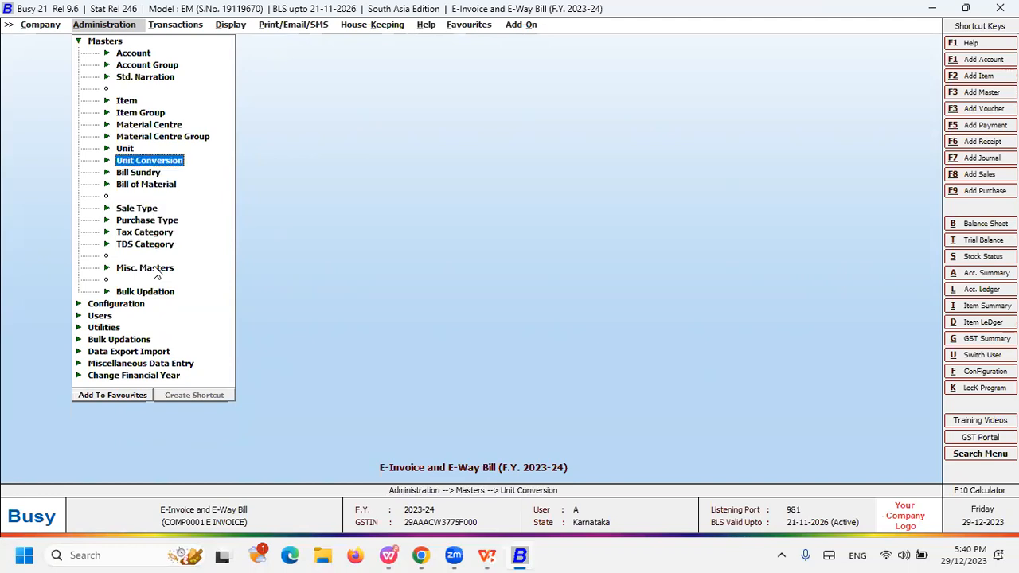
- Open the Main series sales voucher PNI/513/20202-21 dated 29-12-2023 for modification
key("Right")
key("Return")
key("Down")
key("Return")
key("Return")
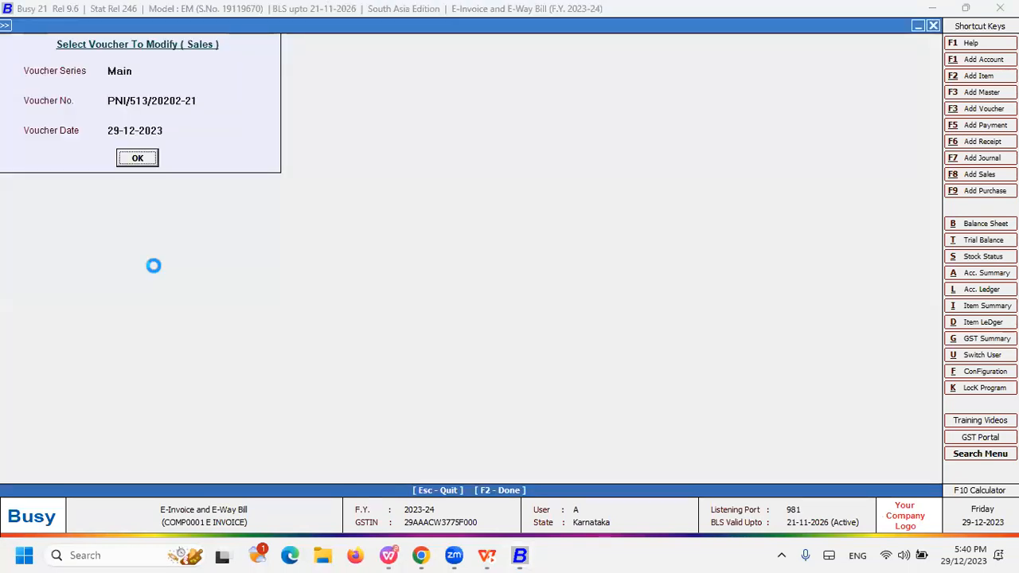
key("F2")
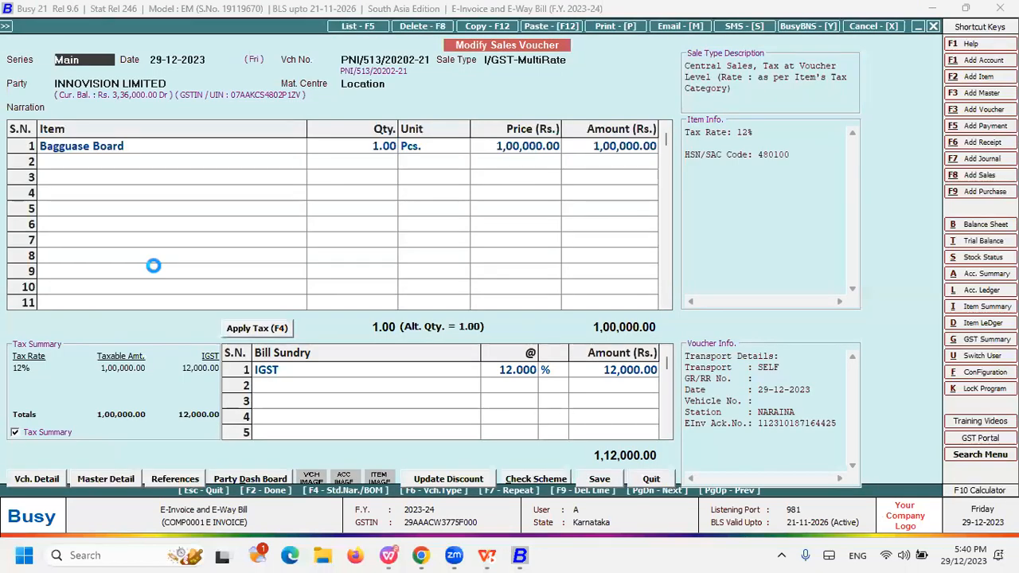
- Set E-Way Bill Required to Y in the sales voucher's transport details
key("Return")
key("Return")
key("Return")
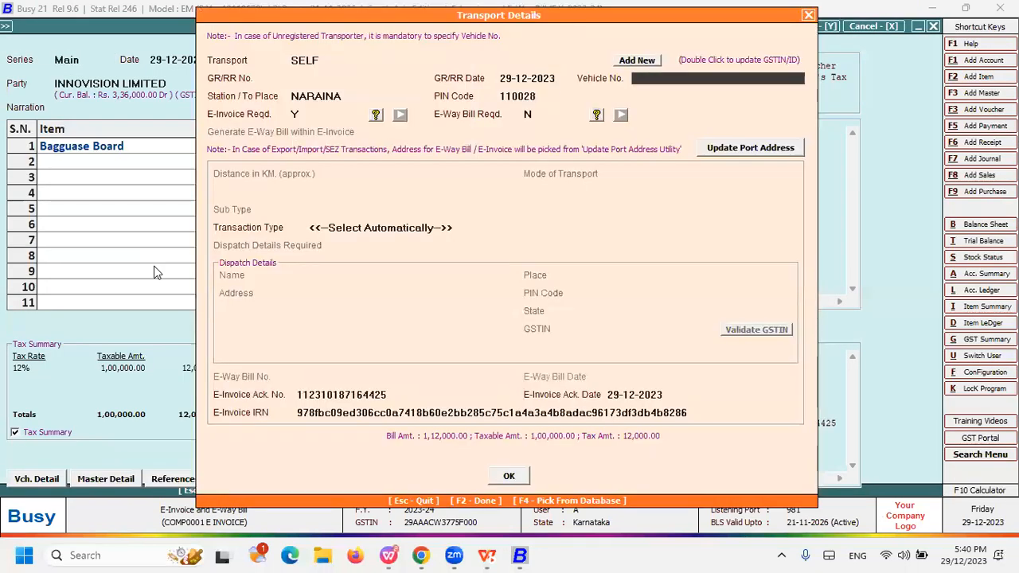
key("Return")
key("Return")
key("Return")
key("Return")
key("y")
key("Return")
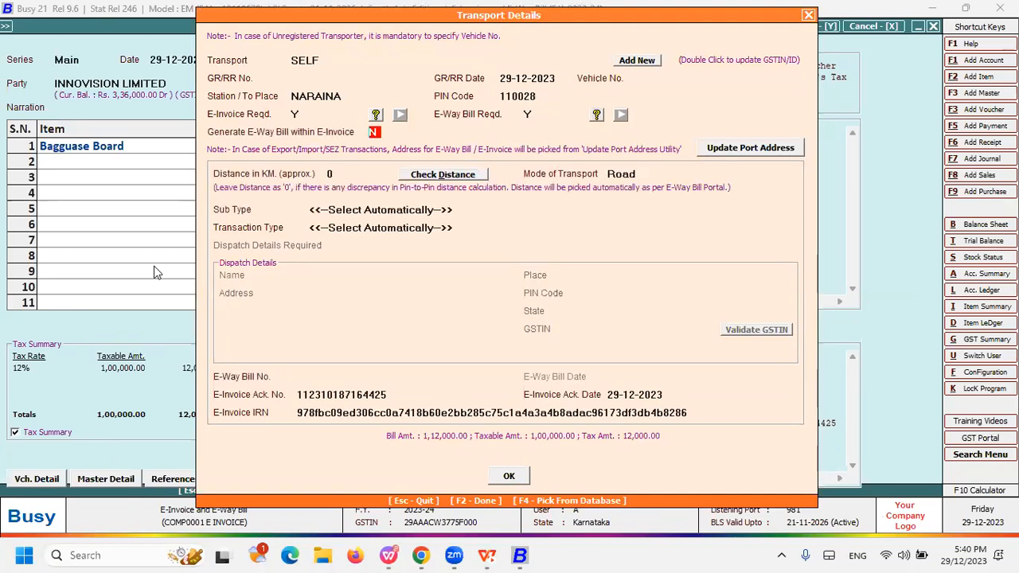
- Update the voucher's transport distance to 2165 km using the distance check, and reset the distance to 0 with Road as the mode
left_click(461, 175)
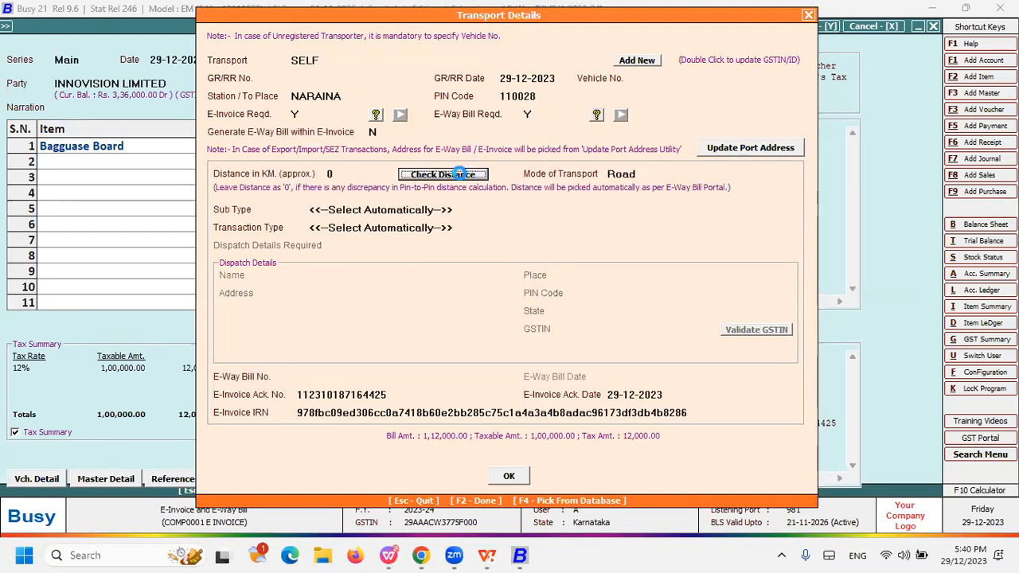
left_click(464, 306)
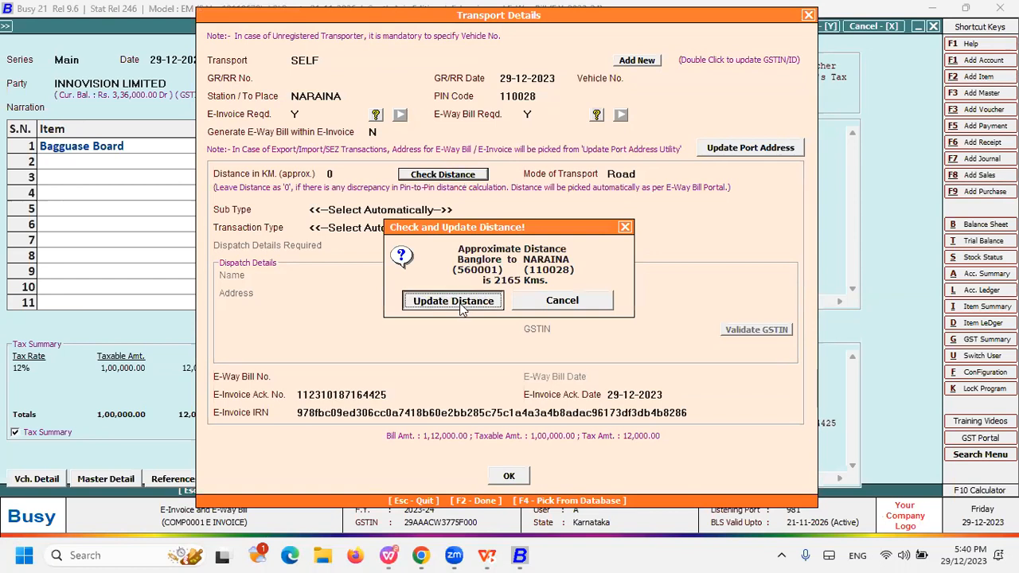
left_click(365, 174)
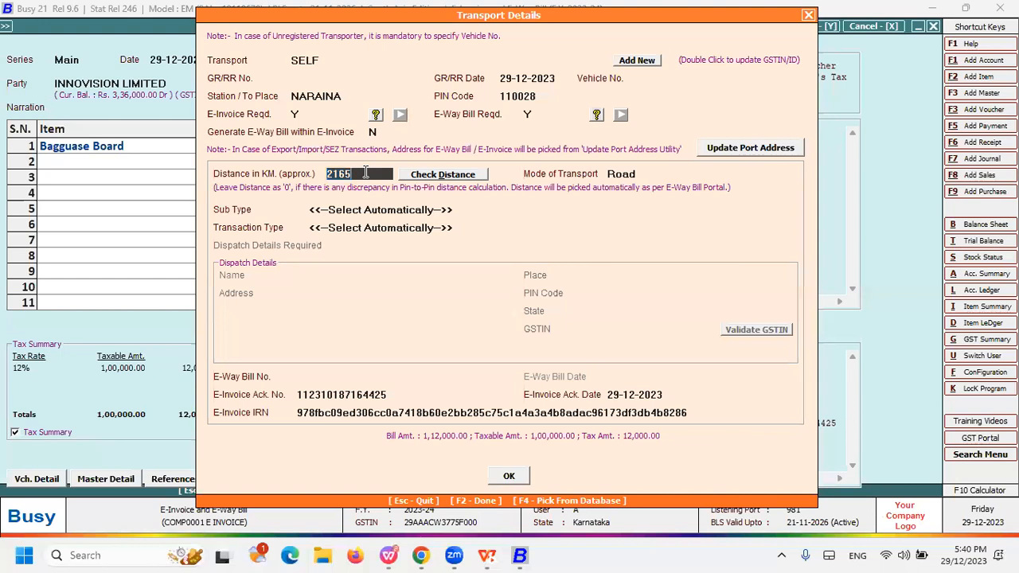
key("BackSpace")
key("BackSpace")
key("BackSpace")
key("BackSpace")
type("0")
key("Return")
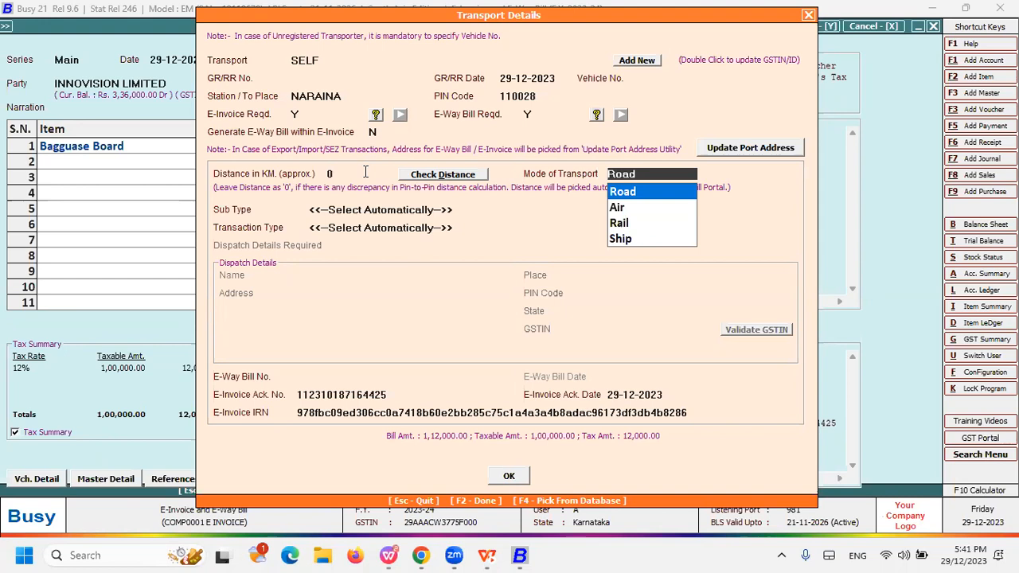
key("Return")
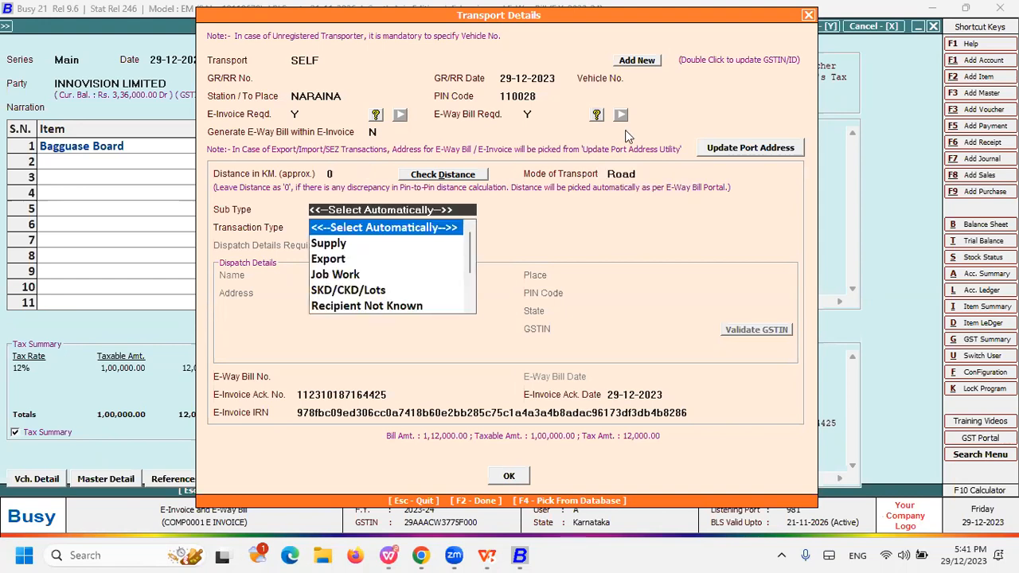
- Open the port address details, review the INBLR5 port's address, place, pincode and state, and save the details
left_click(758, 147)
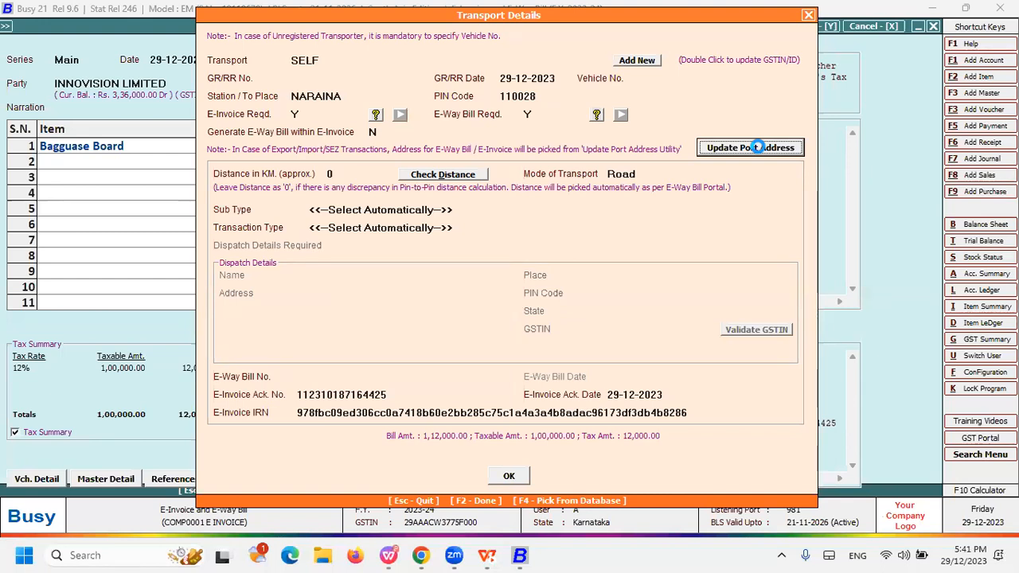
left_click(758, 147)
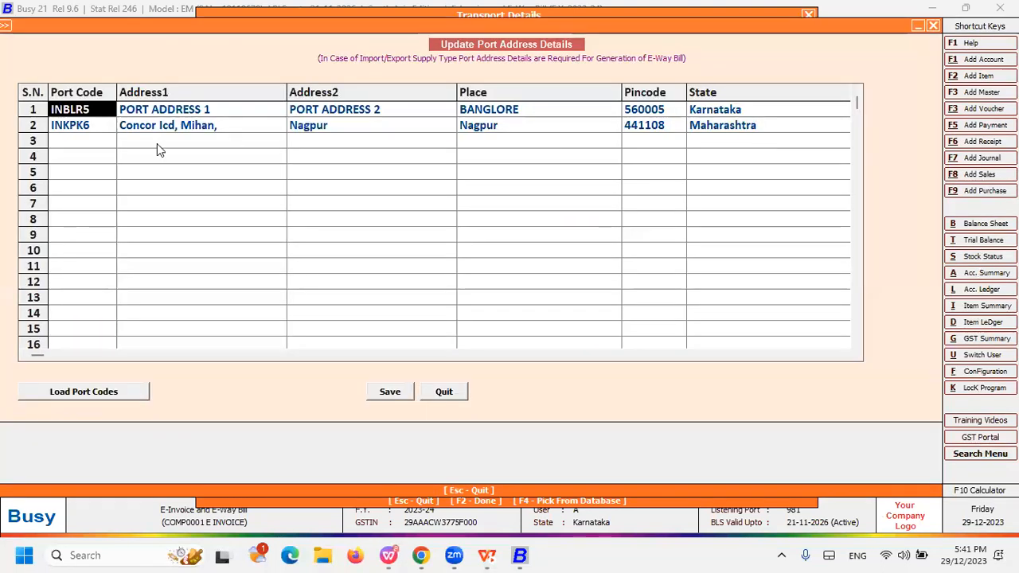
left_click(87, 142)
key("Return")
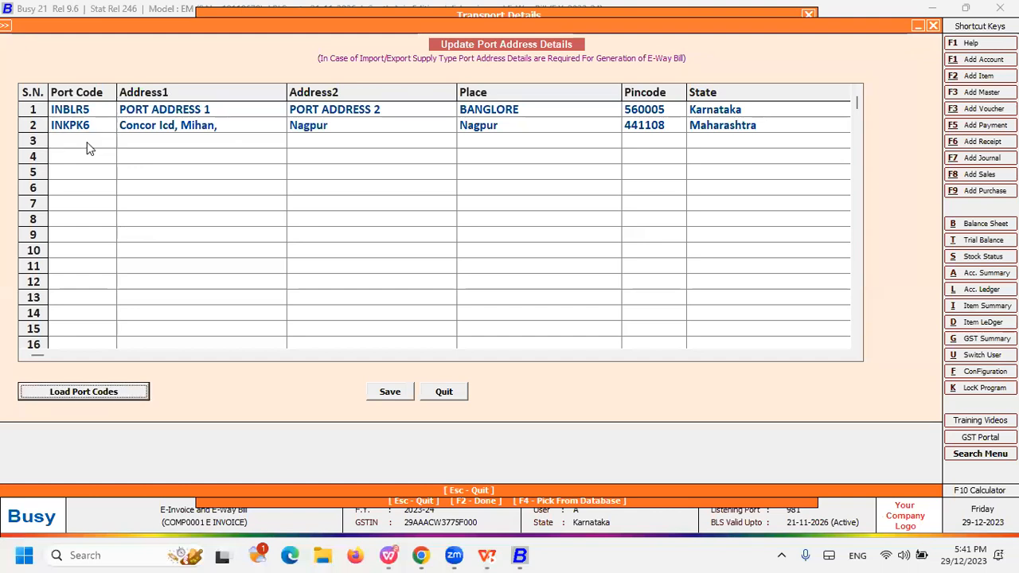
key("Up")
key("Up")
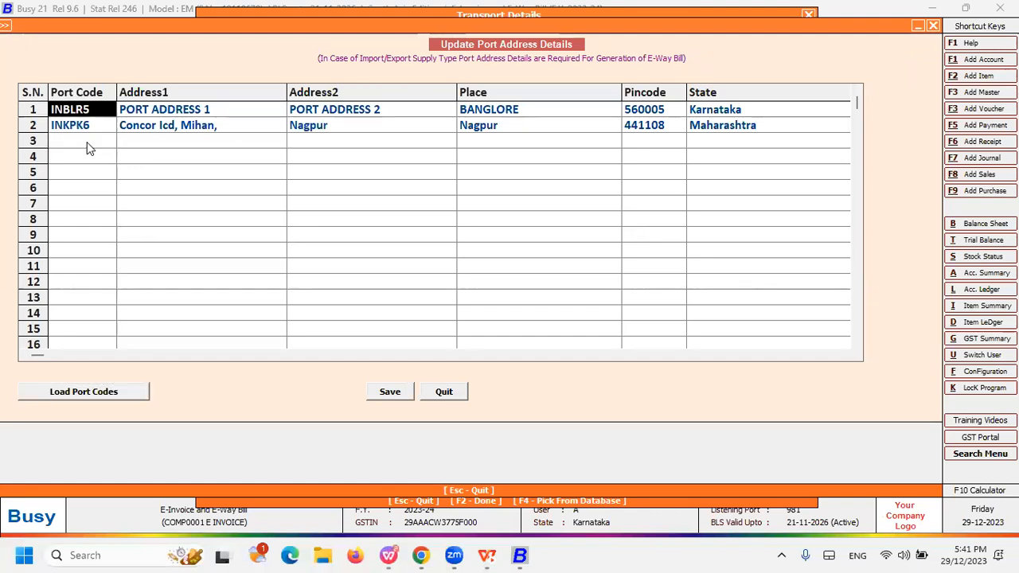
key("Right")
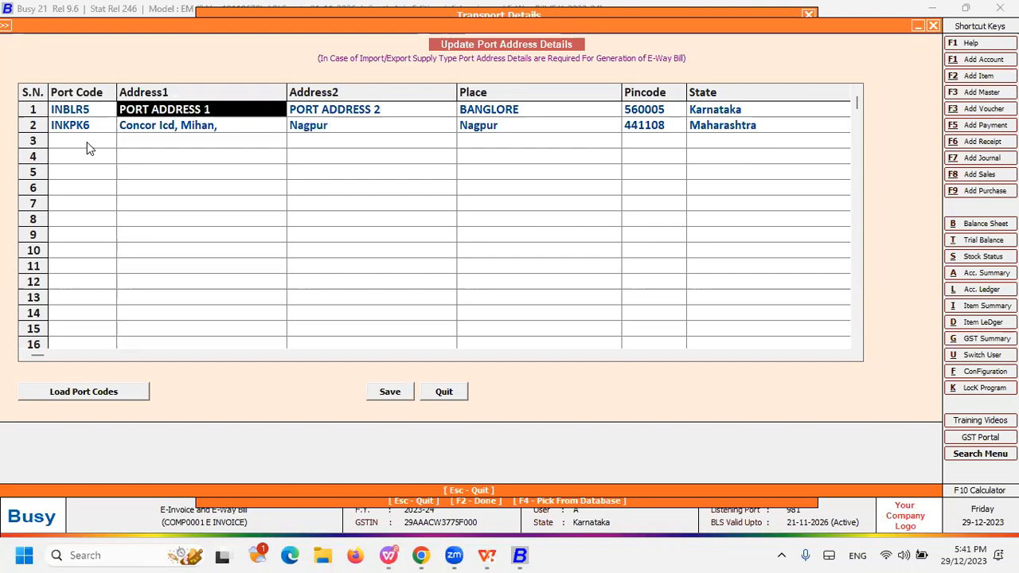
key("Right")
key("Right")
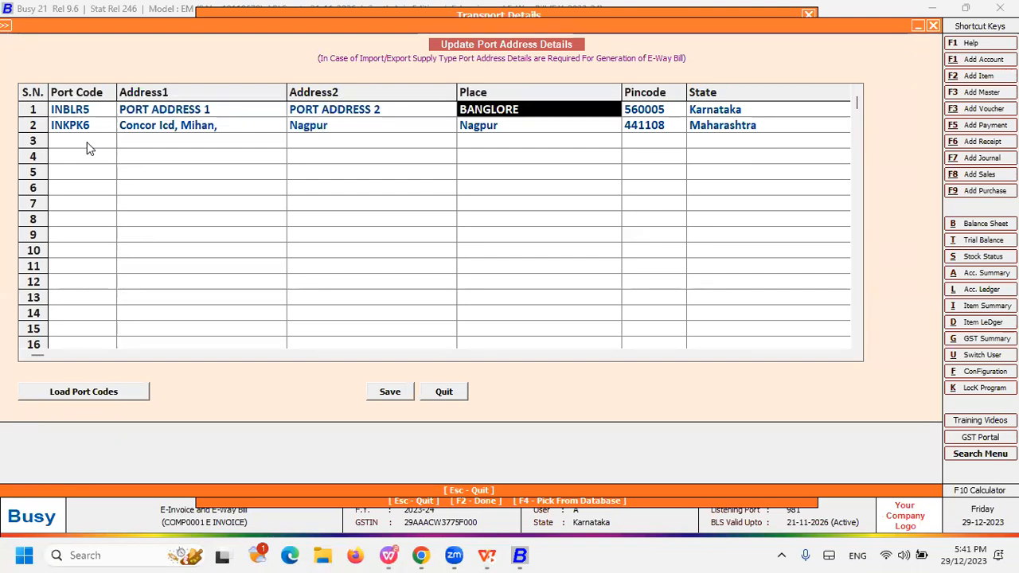
key("Right")
key("Right")
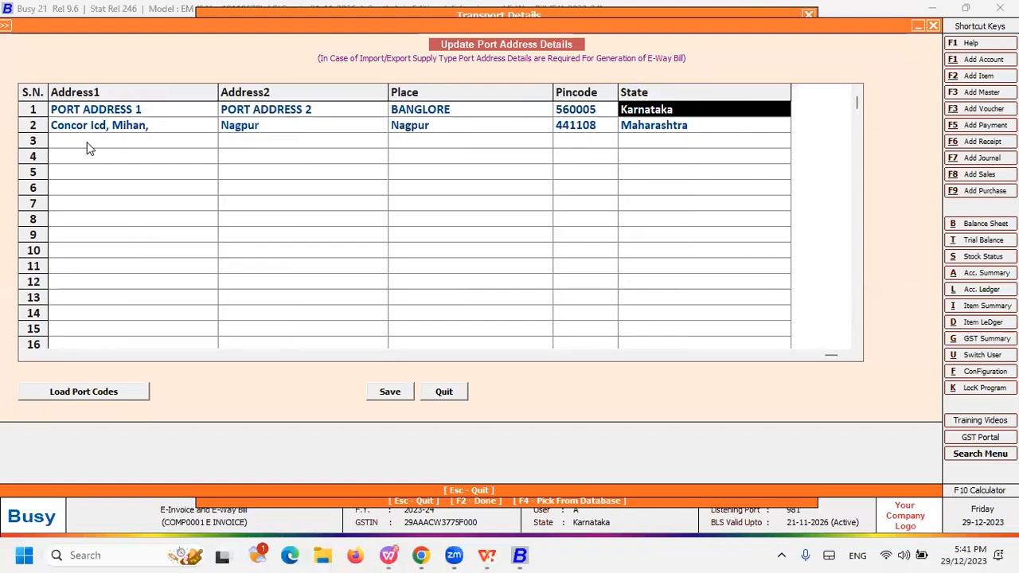
left_click(405, 396)
key("Return")
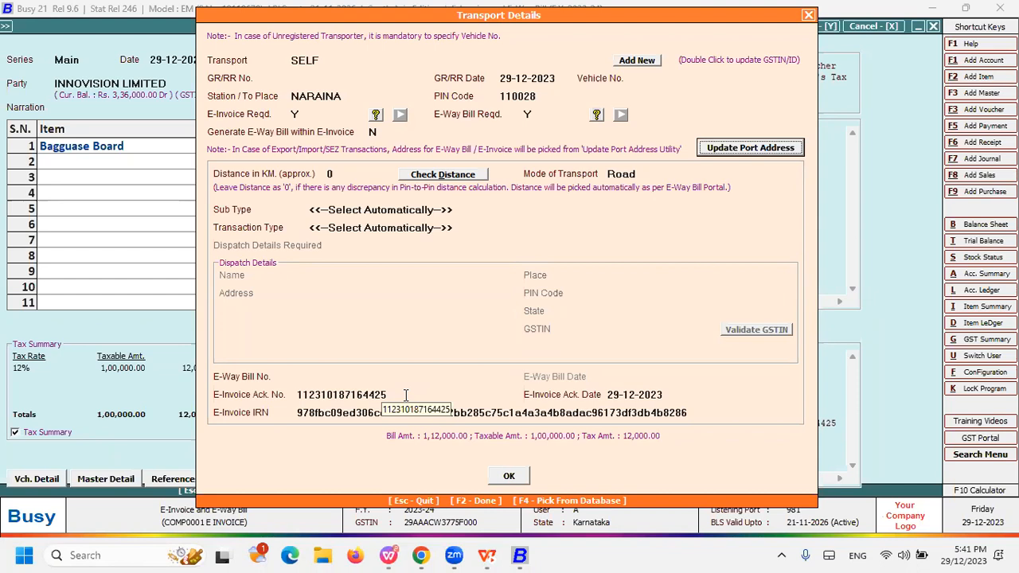
- Examine the E-Invoice Ack. No., E-Invoice Ack. Date, E-Invoice IRN and E-Way Bill No. in the voucher's transport details
left_click(405, 395)
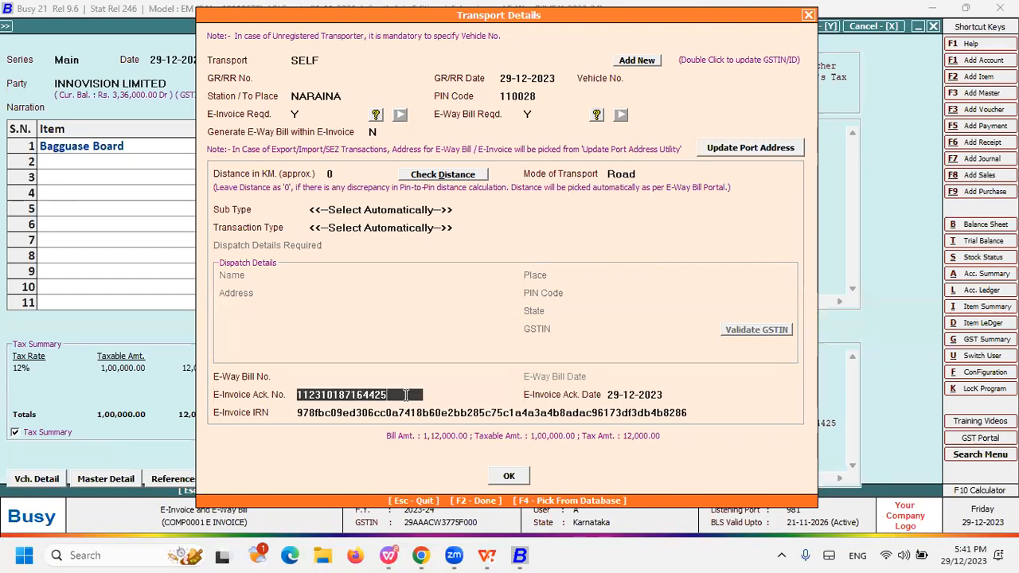
key("shift+Left")
key("shift+Left")
key("shift+Left")
key("shift+Left")
key("shift+Left")
key("shift+Left")
key("shift+Left")
key("shift+Left")
key("shift+Left")
key("shift+Left")
key("shift+Left")
key("shift+Left")
key("shift+Left")
key("shift+Left")
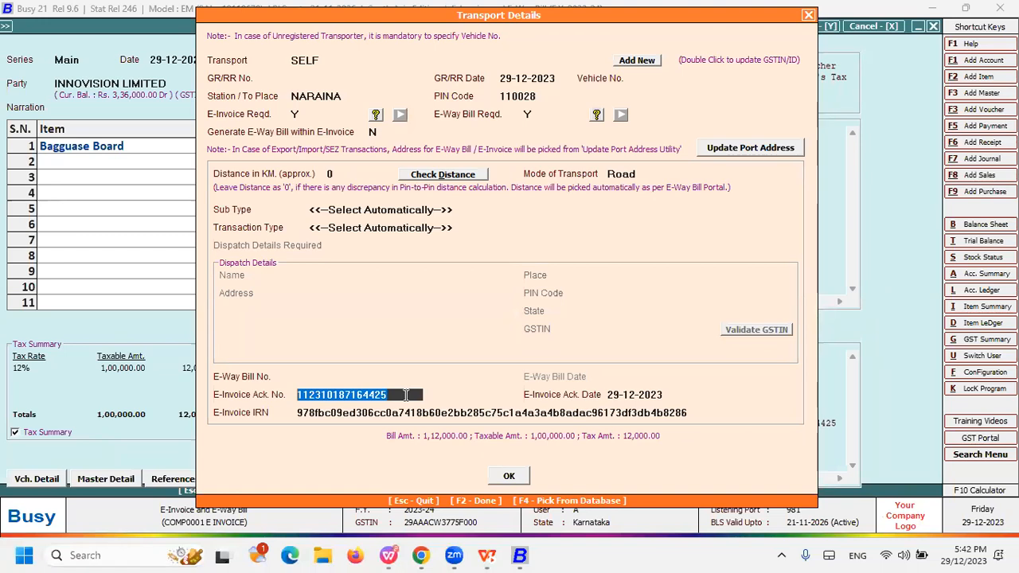
key("Return")
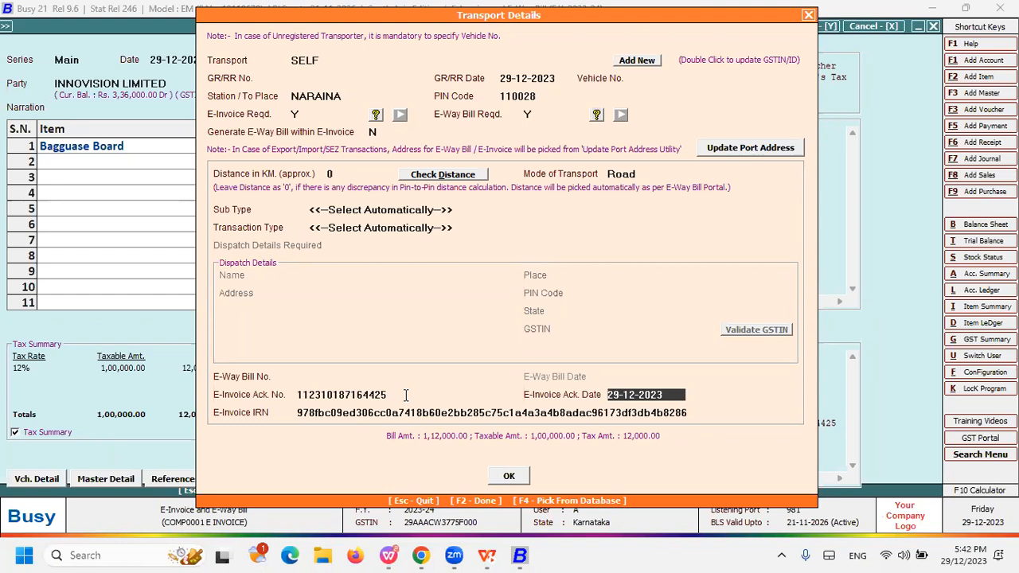
key("Return")
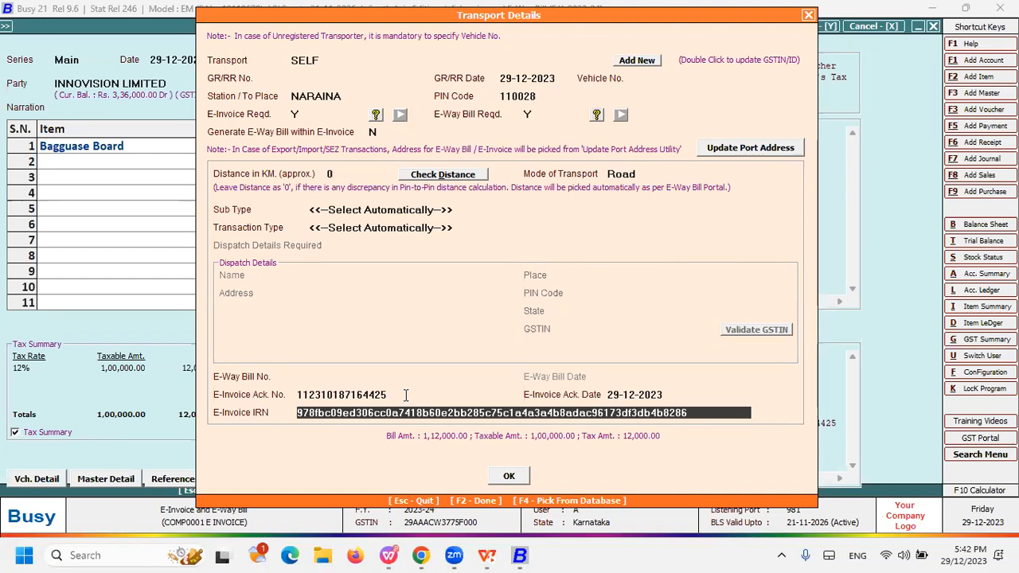
key("Up")
key("Up")
key("Up")
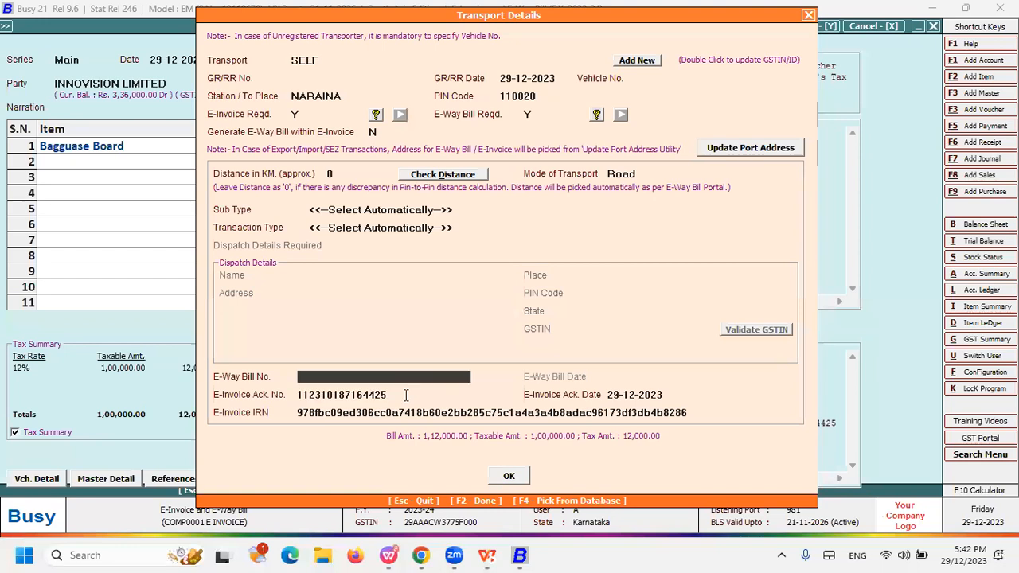
- Accept the transport details and start saving the voucher, agreeing to modify it despite its generated e-invoice, but decline the save and quit
key("F2")
key("F2")
key("Left")
key("Right")
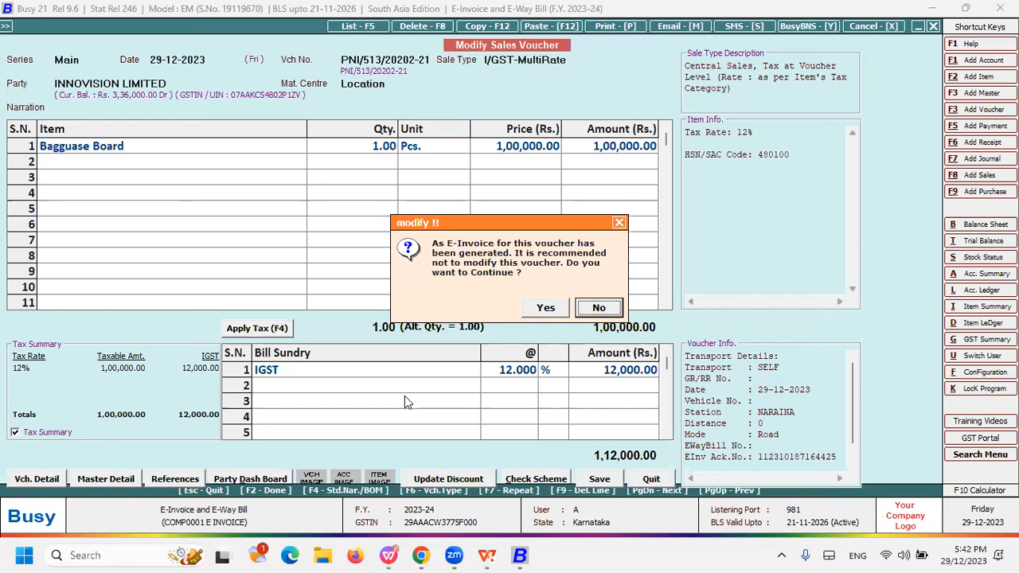
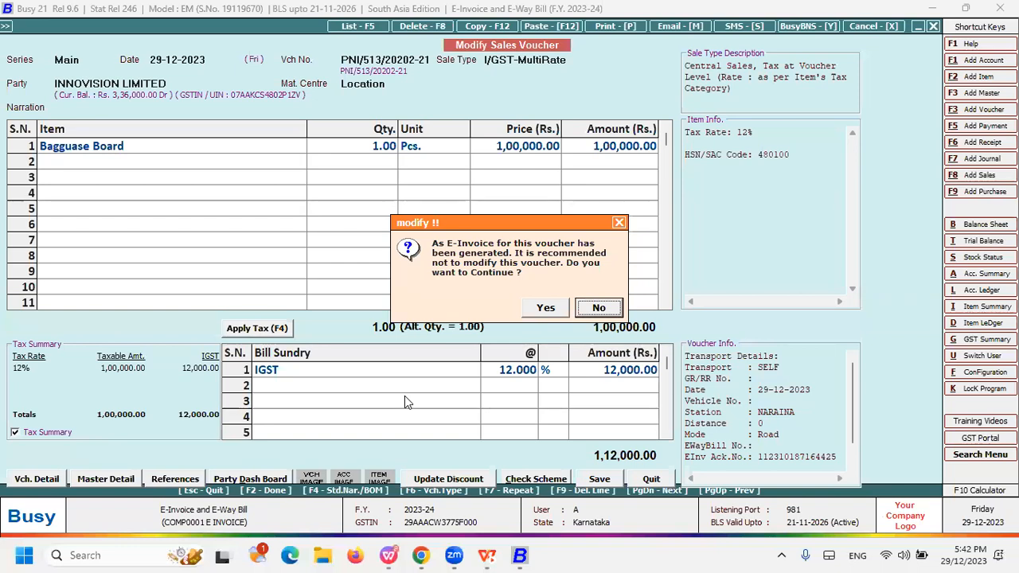
key("Left")
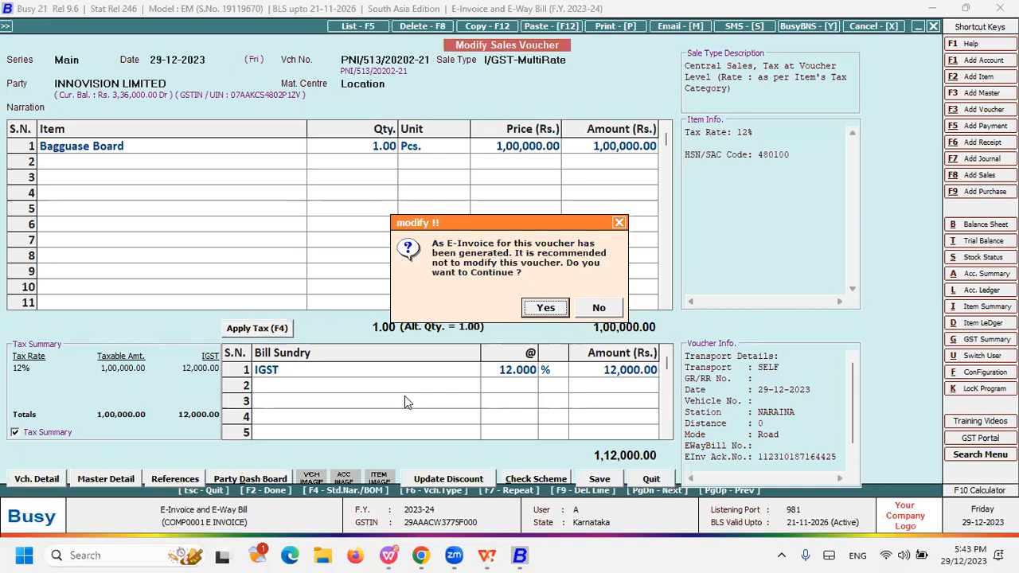
key("Return")
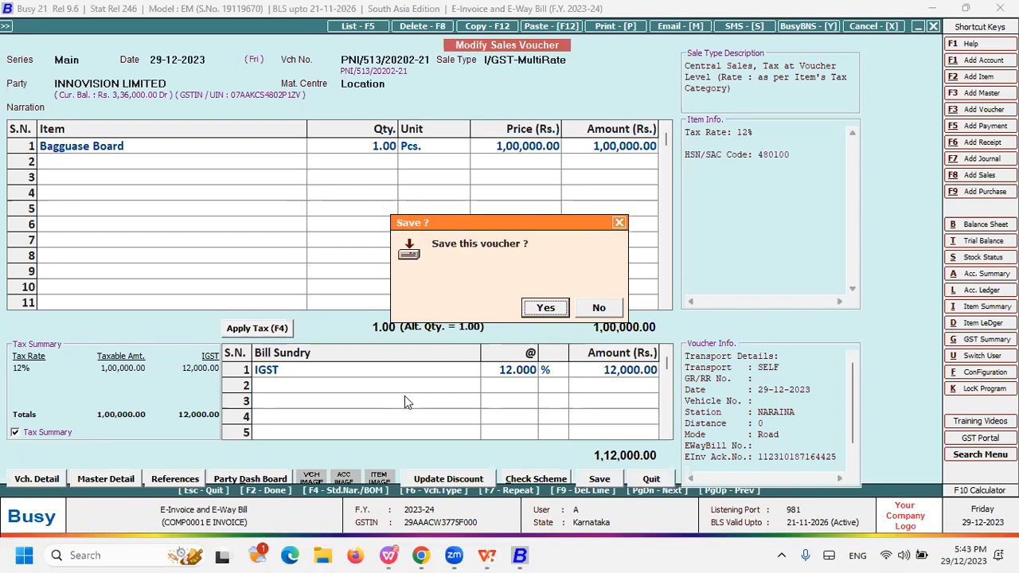
key("Right")
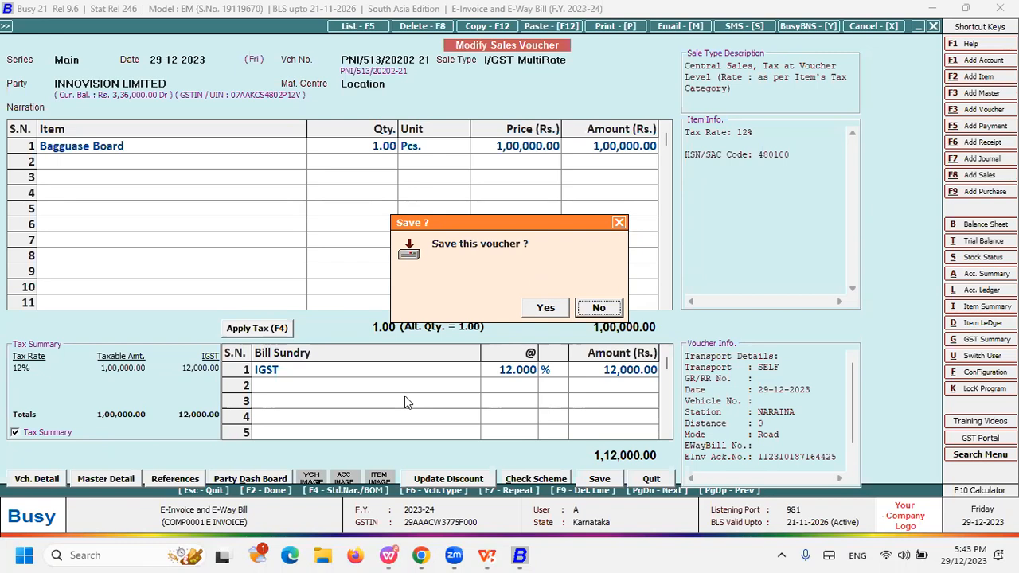
key("Return")
key("Escape")
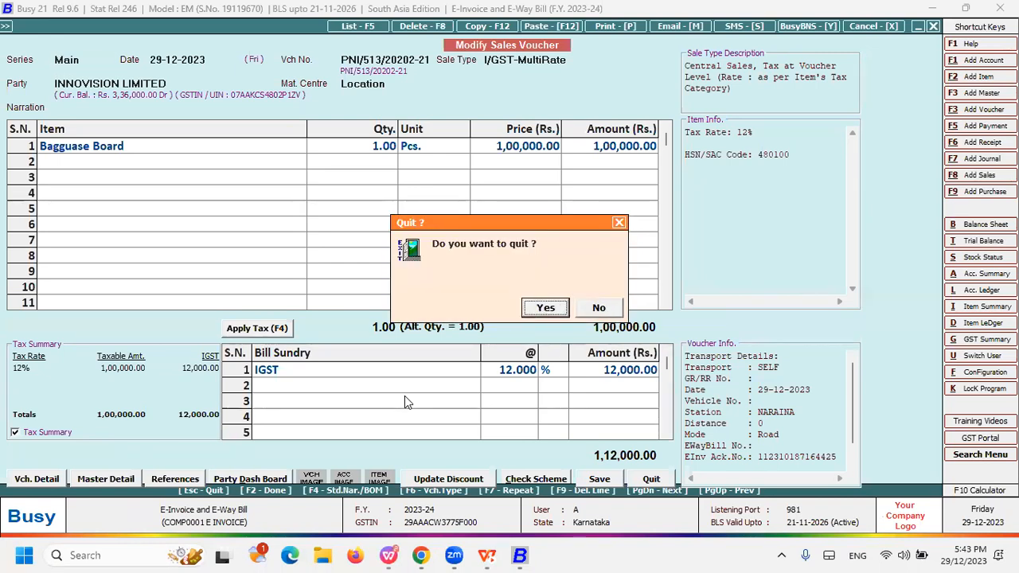
key("Return")
key("Escape")
key("Down")
key("Return")
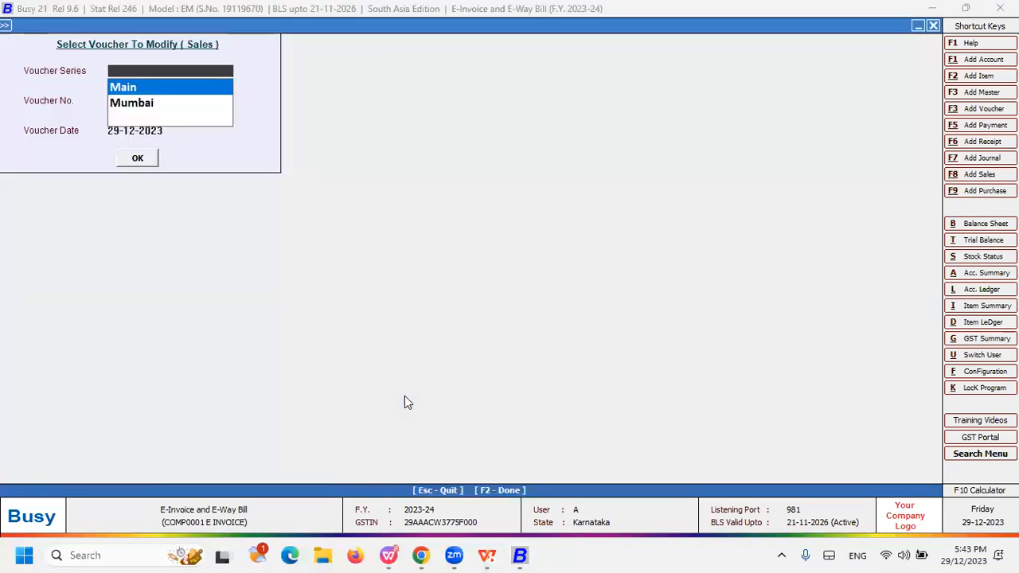
key("Return")
key("Return")
key("Return")
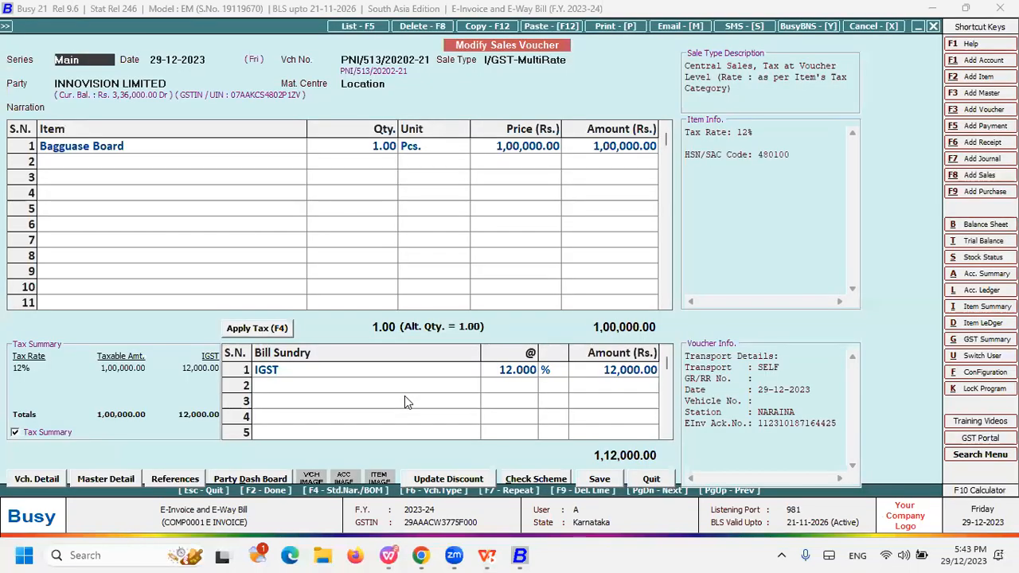
key("Escape")
key("Escape")
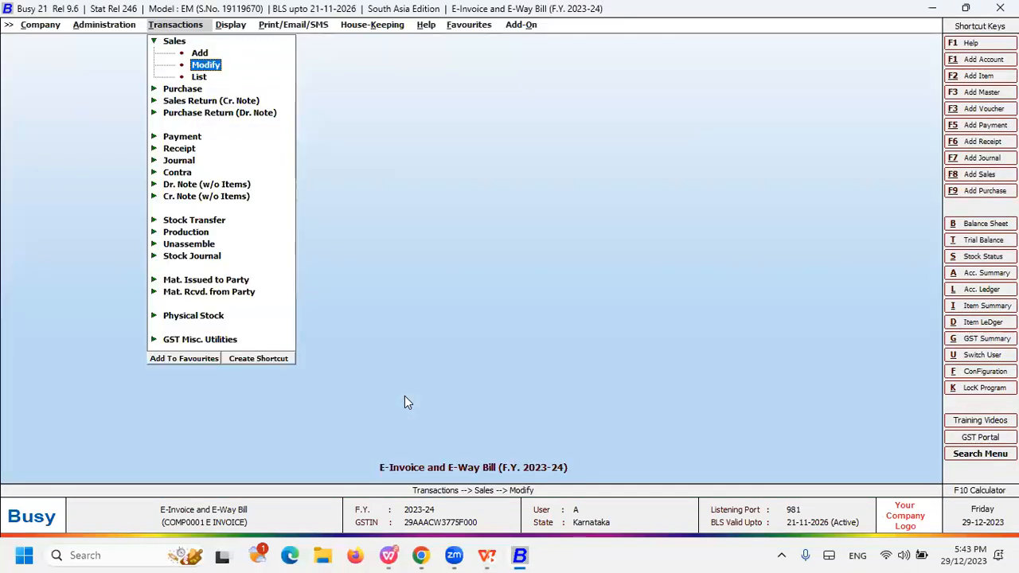
key("Down")
key("Up")
key("Return")
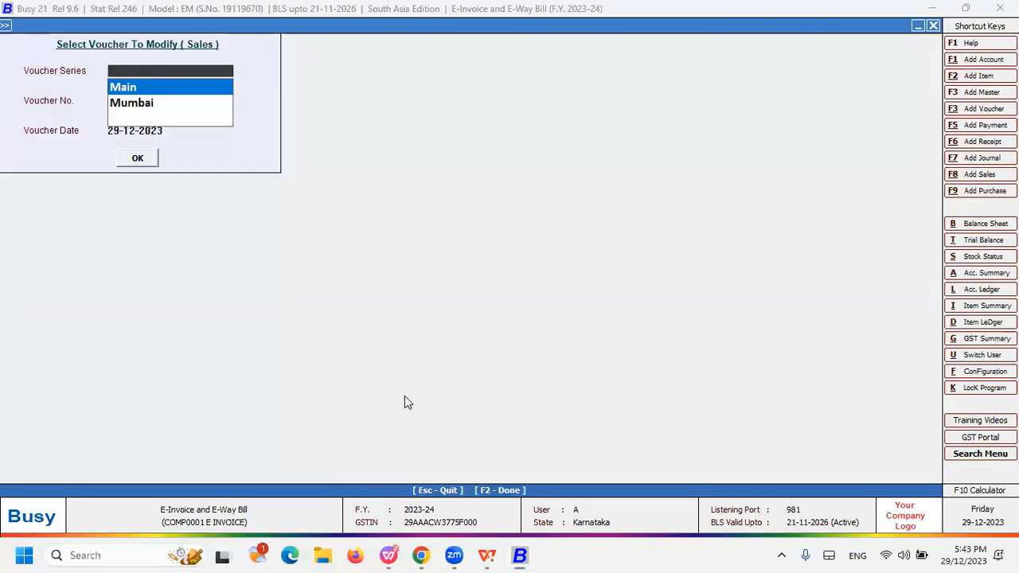
key("Escape")
key("Down")
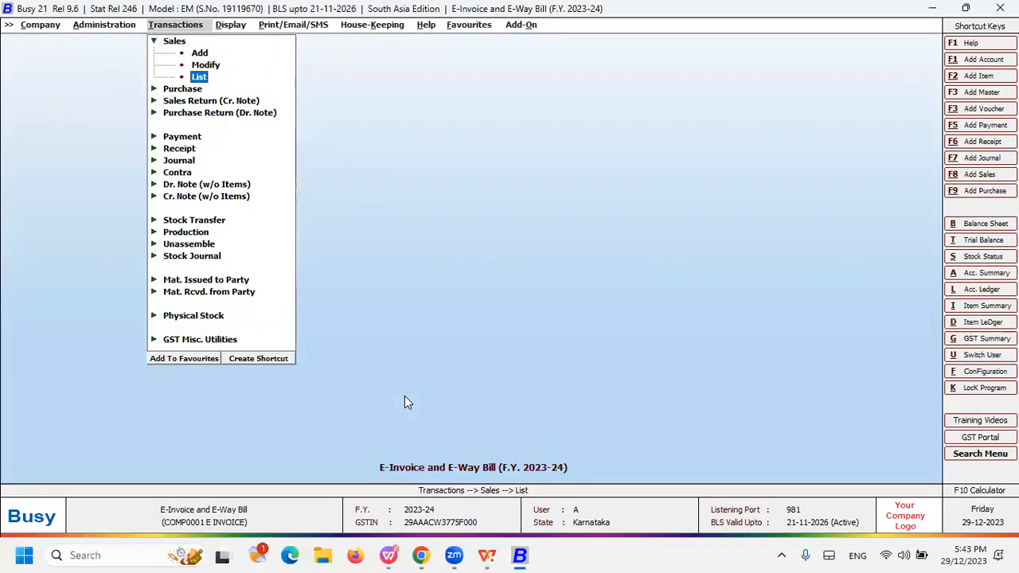
key("Up")
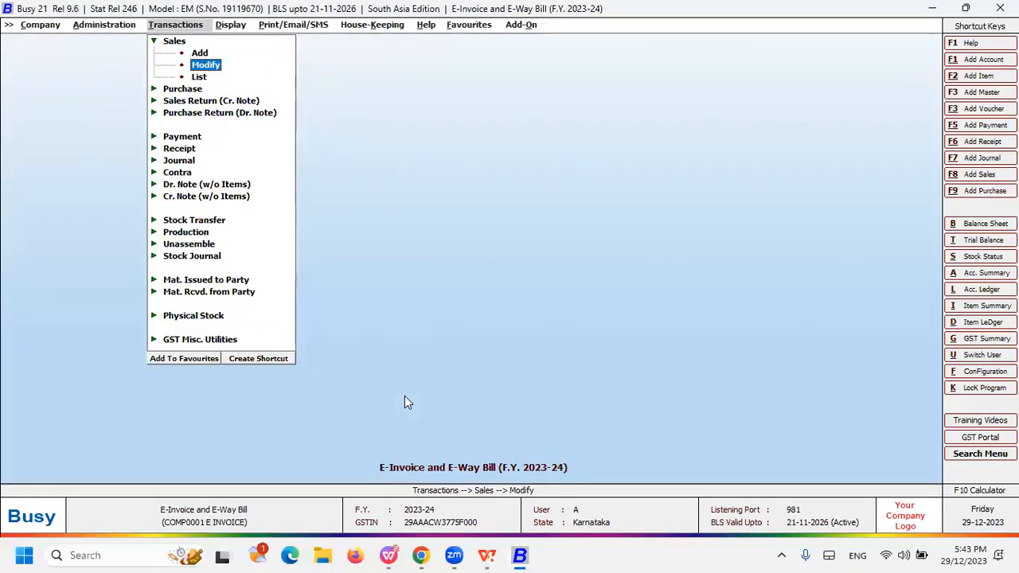
- Open the Main series sales voucher PNI/513/20202-21 for modification and delete it, agreeing to continue despite its generated e-invoice
key("Return")
key("Return")
key("Return")
key("Return")
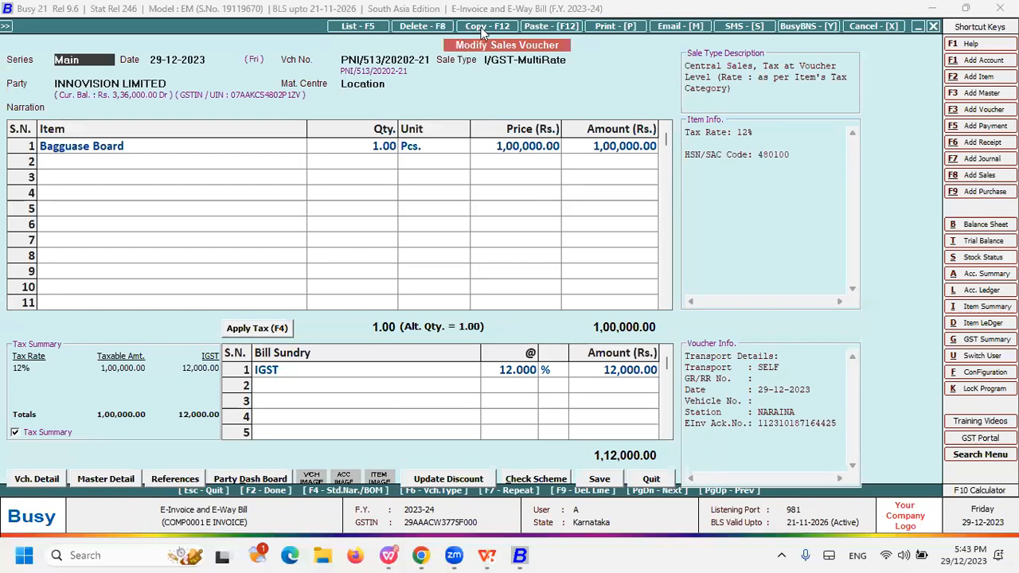
left_click(436, 30)
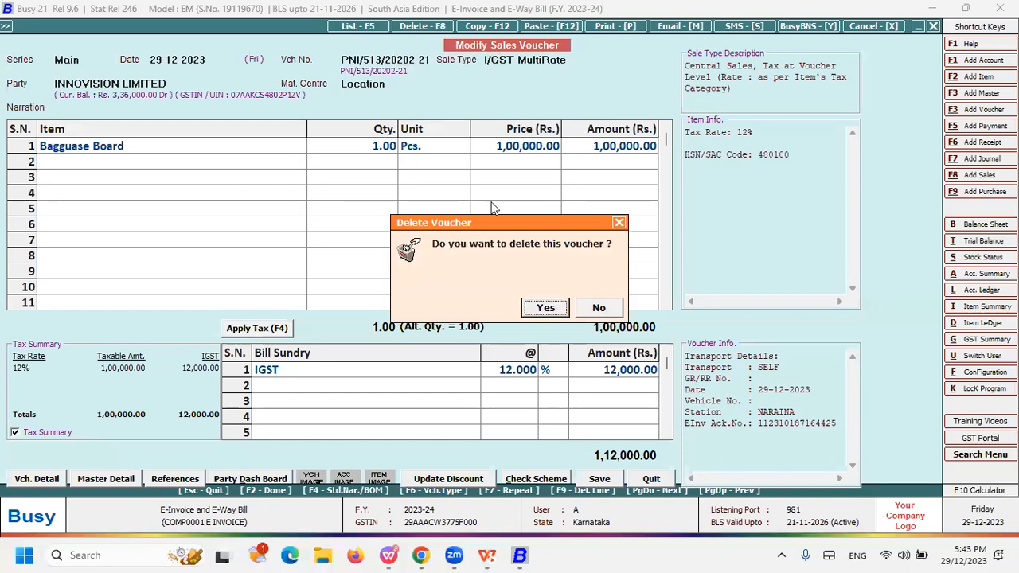
left_click(545, 308)
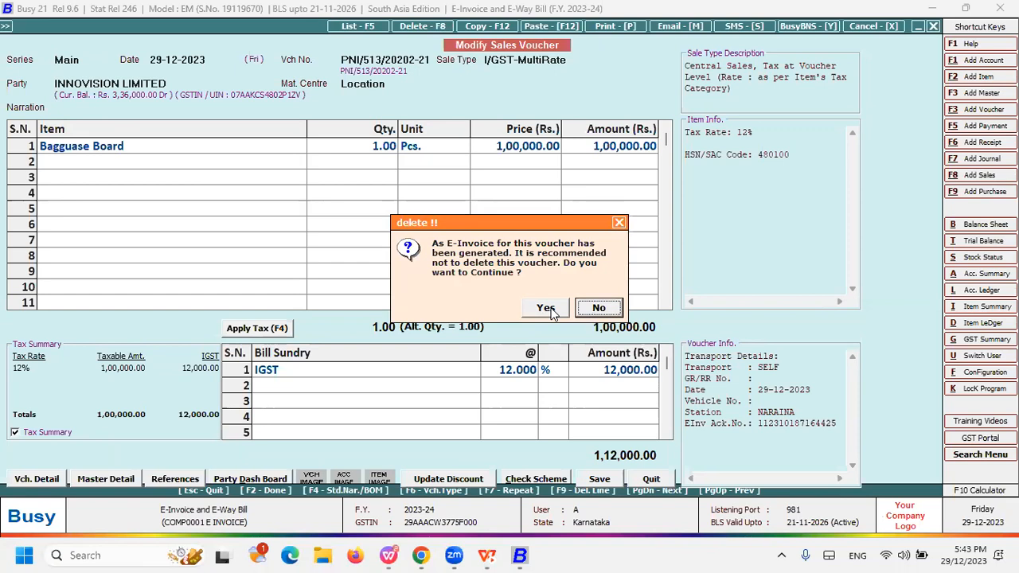
left_click(547, 309)
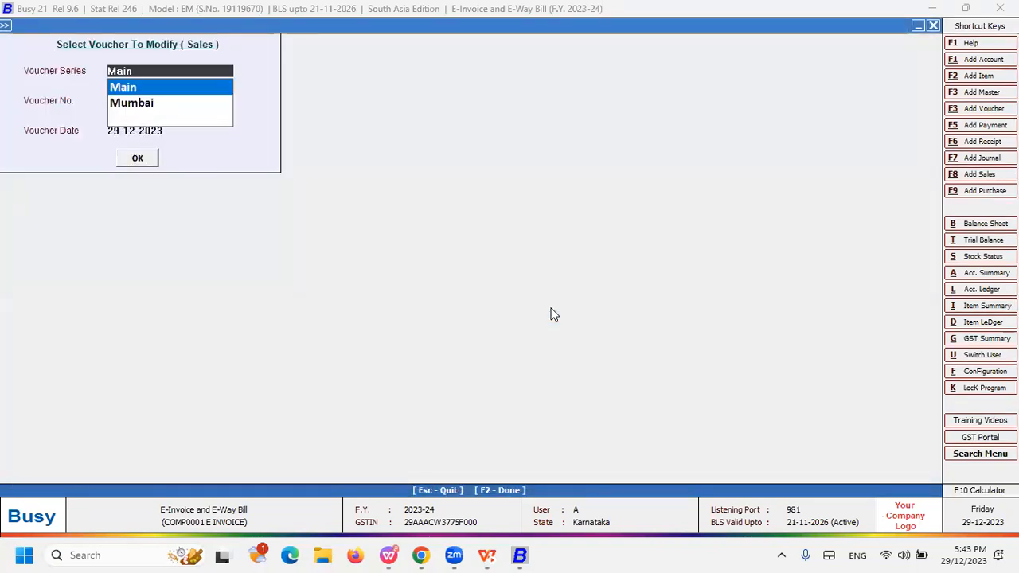
- Open the Main series sales voucher PNI/512/20202-21 dated 29-12-2023 and delete it
key("Escape")
key("Return")
key("Return")
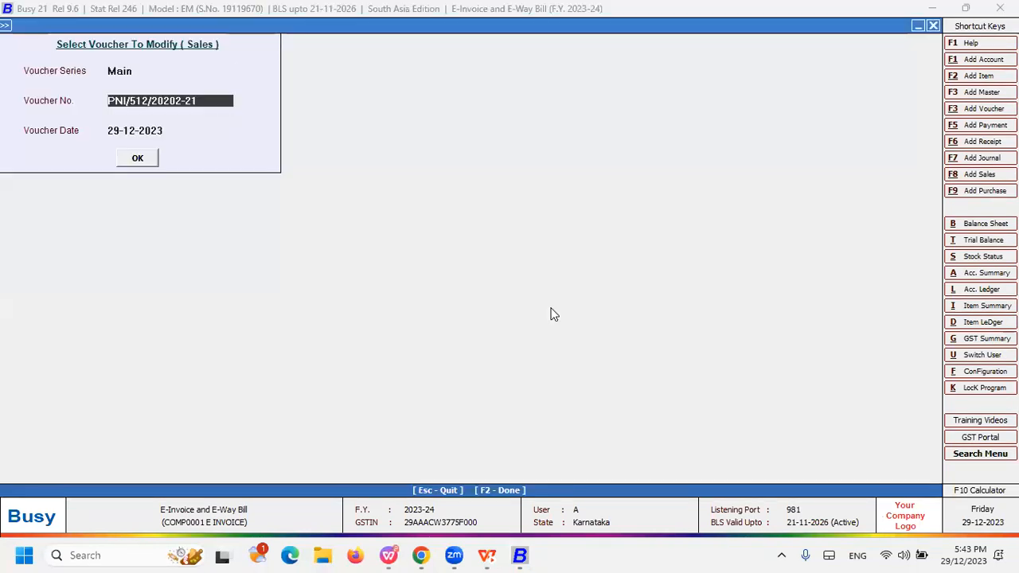
key("Return")
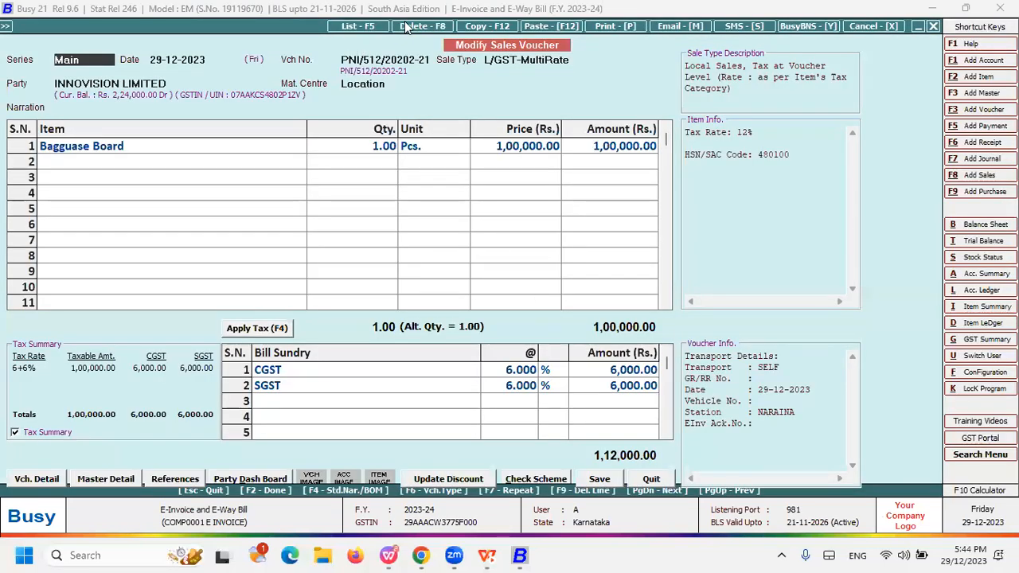
left_click(406, 28)
left_click(551, 309)
key("Escape")
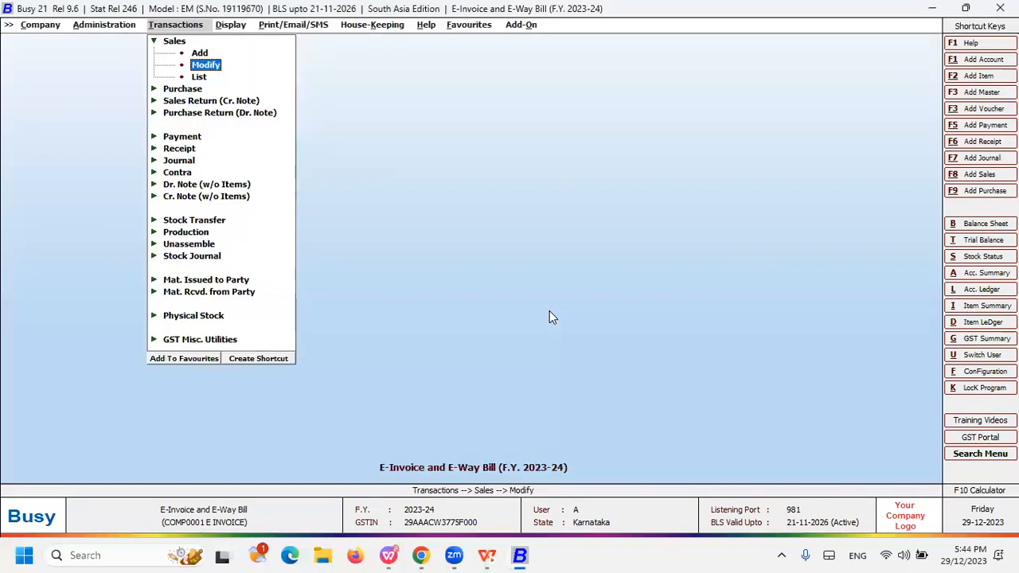
key("Down")
key("Return")
key("Escape")
key("Up")
key("Up")
key("Return")
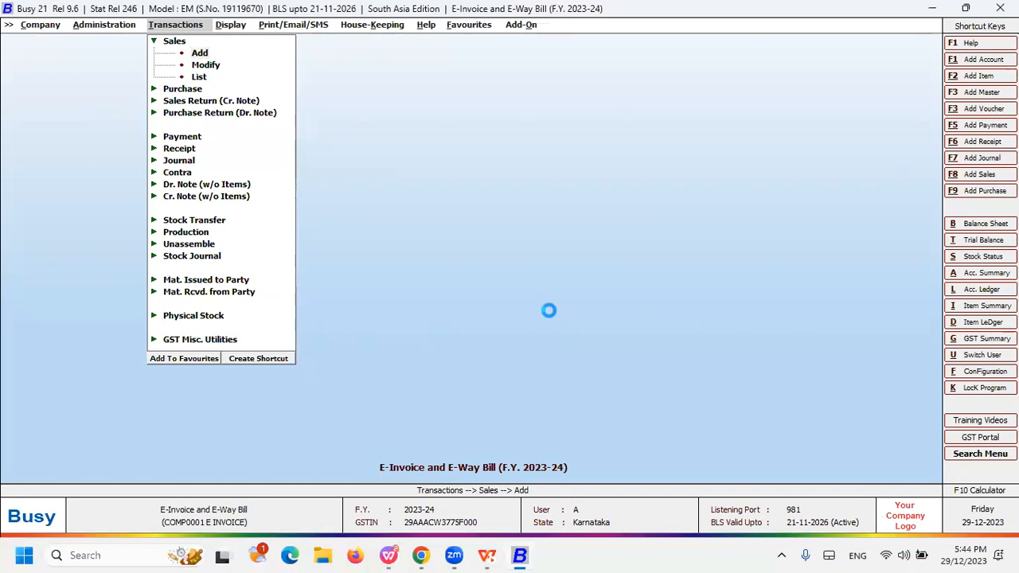
key("Escape")
key("Escape")
- List the sales vouchers in STANDARD format for all series from 01-04-2023 to 29-12-2023
key("Down")
key("Down")
key("Return")
key("Return")
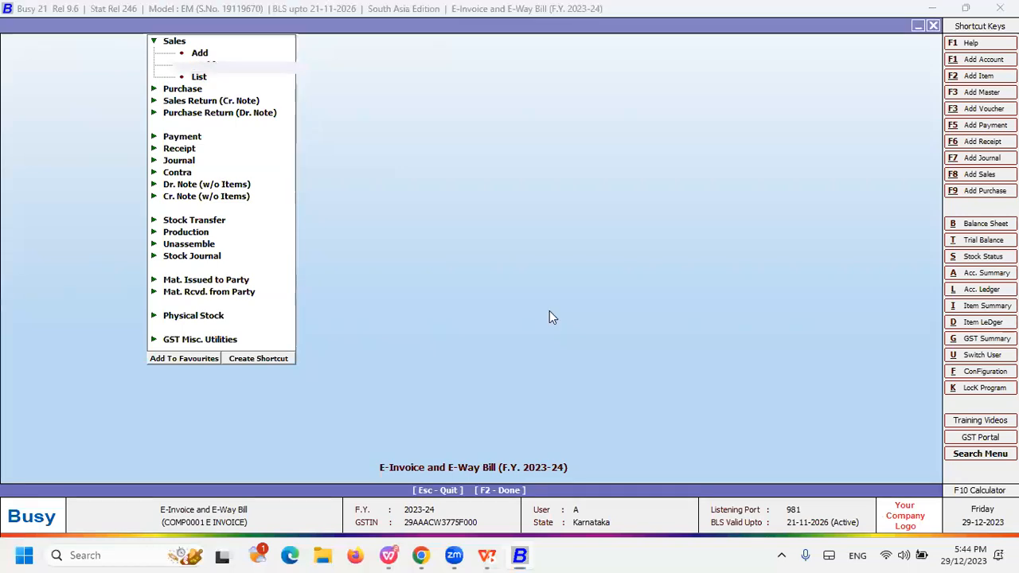
key("Return")
key("Return")
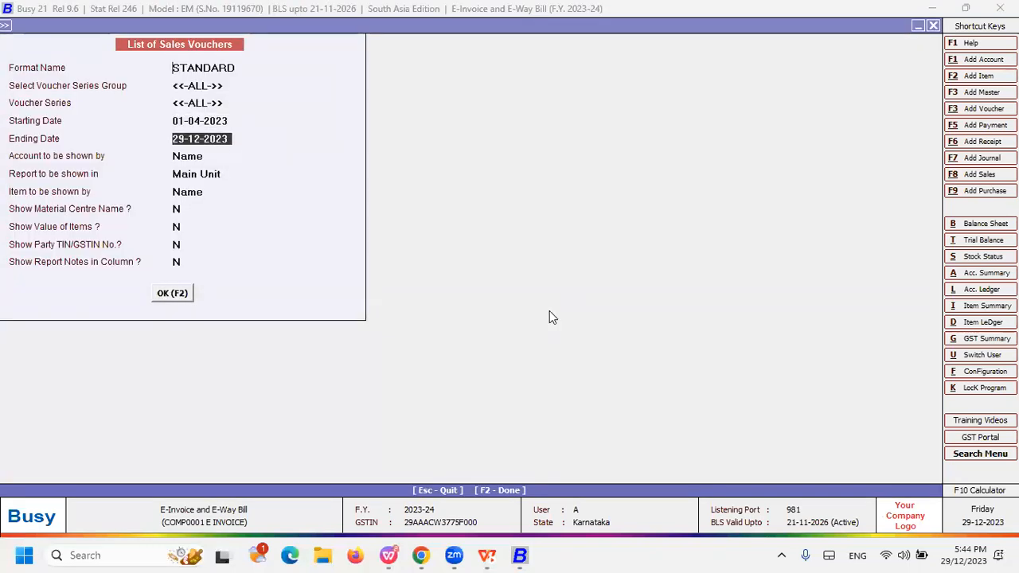
key("F2")
- Find the INNOVISION LIMITED voucher PNI/508/20202-21 dated 29-12-2023 in the sales voucher list and open it for modification
key("Down")
key("Down")
key("Down")
key("Down")
key("Down")
key("Down")
key("Down")
key("Down")
key("Down")
key("Down")
key("Down")
key("Down")
key("Down")
key("Down")
key("Down")
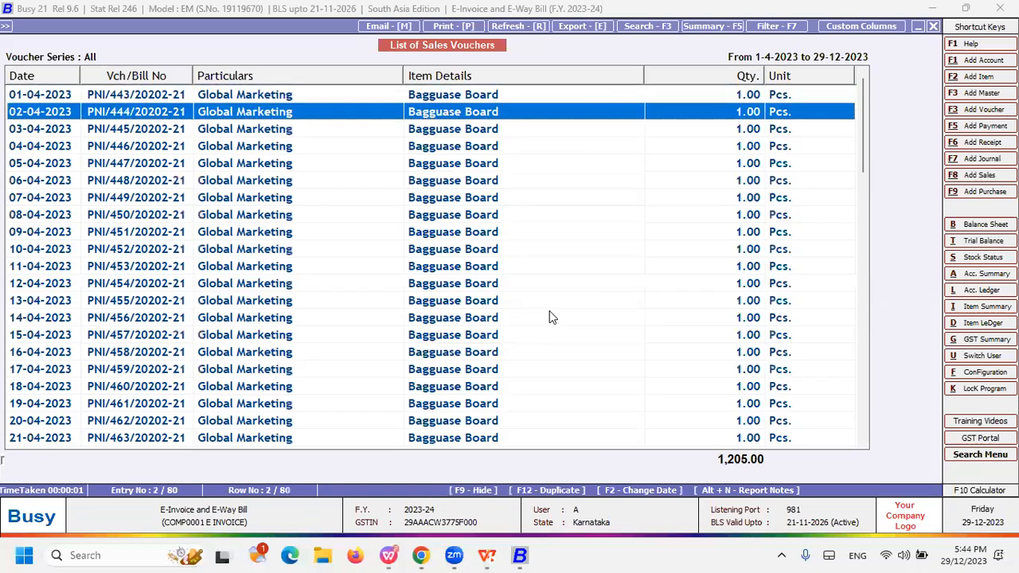
key("Down")
key("Down")
key("Down")
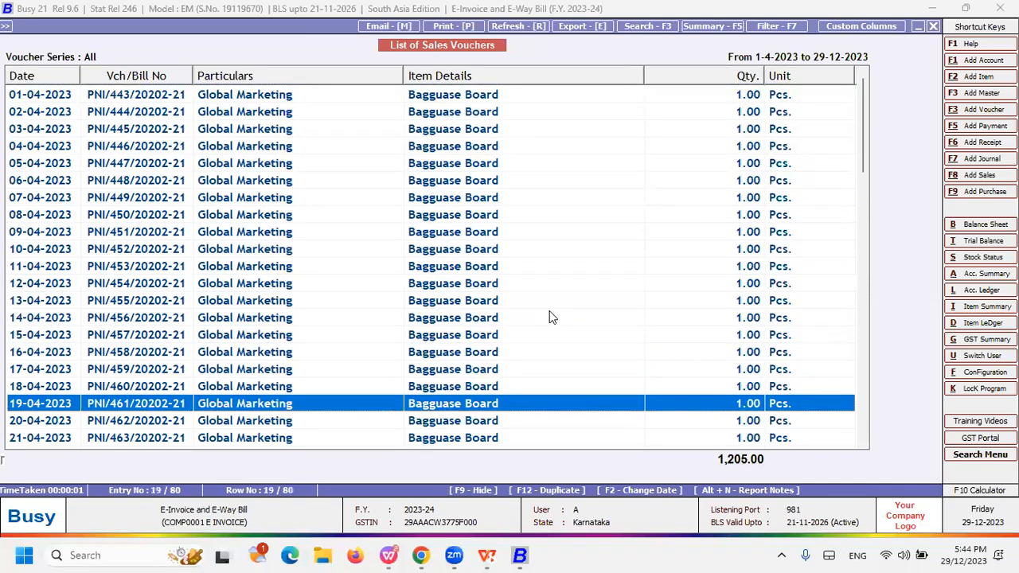
key("Down")
key("Down")
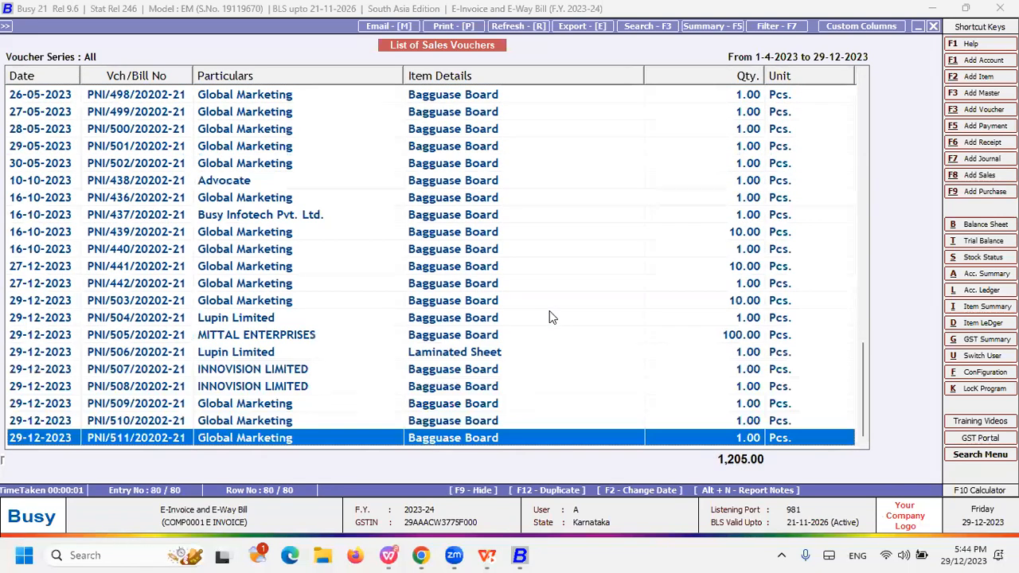
key("Up")
key("Up")
key("Up")
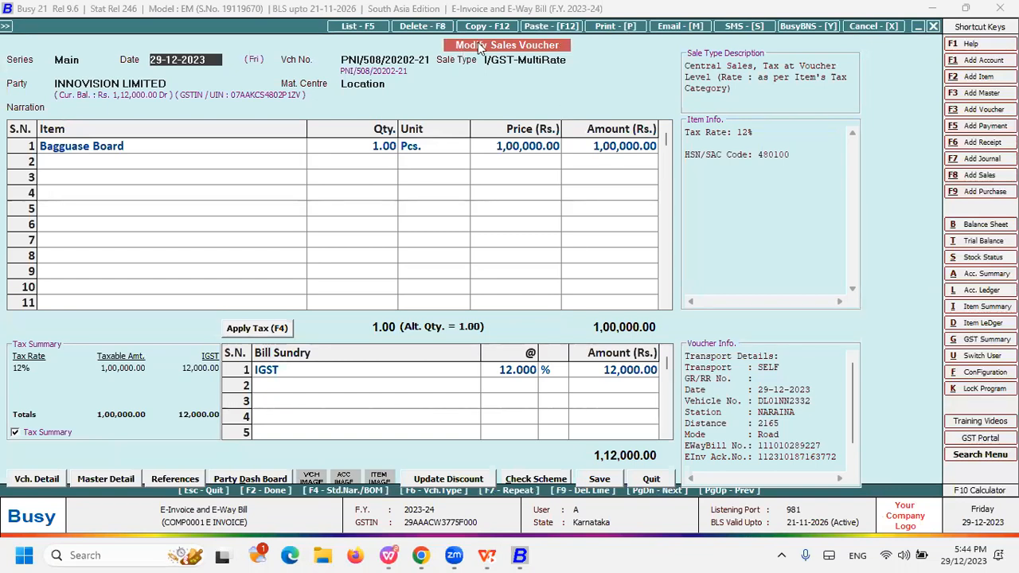
- Start cancelling the INNOVISION LIMITED sales voucher PNI/508/20202-21 with the cancellation narration "Order cancelled"
left_click(865, 26)
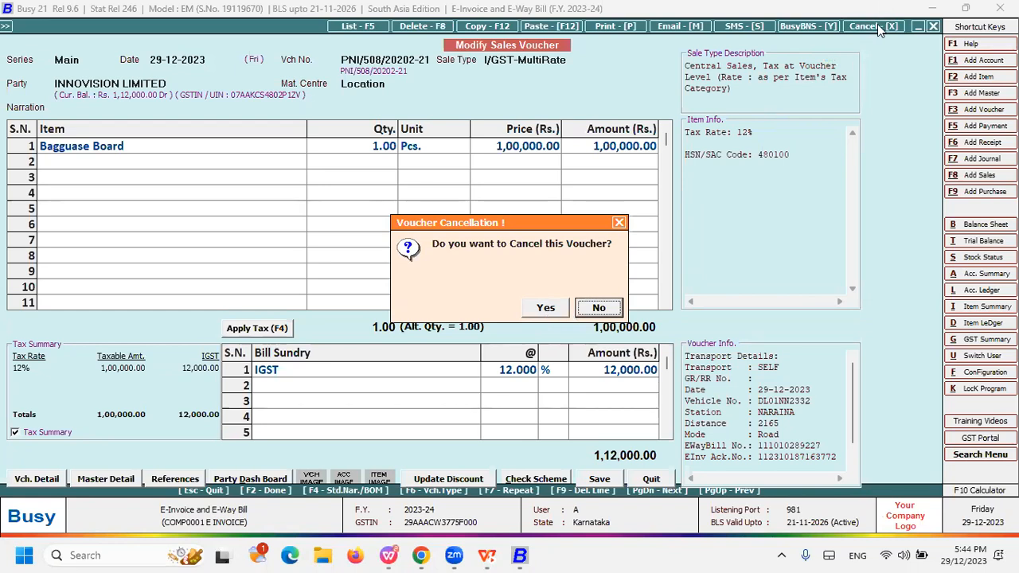
left_click(559, 310)
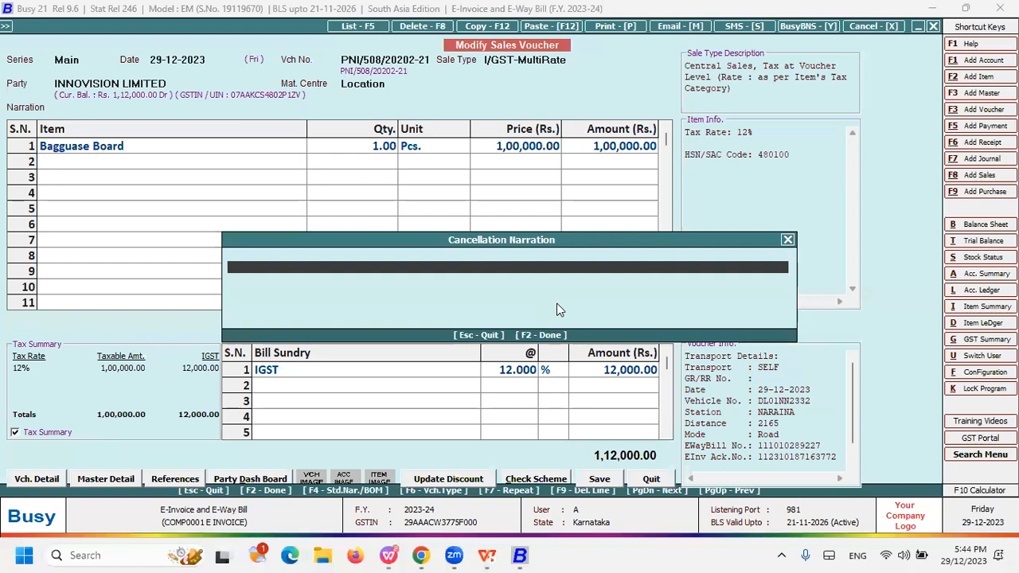
type("Order canceller")
key("BackSpace")
type("d")
key("Return")
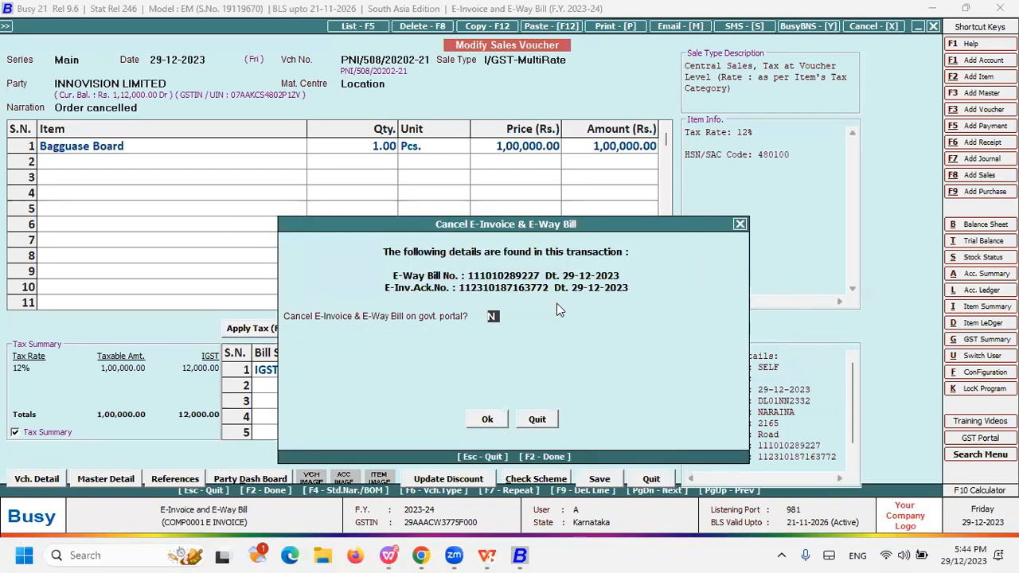
- Try to cancel the voucher's e-invoice and e-way bill on the government portal with reason Order Cancelled and remarks "oc"
key("y")
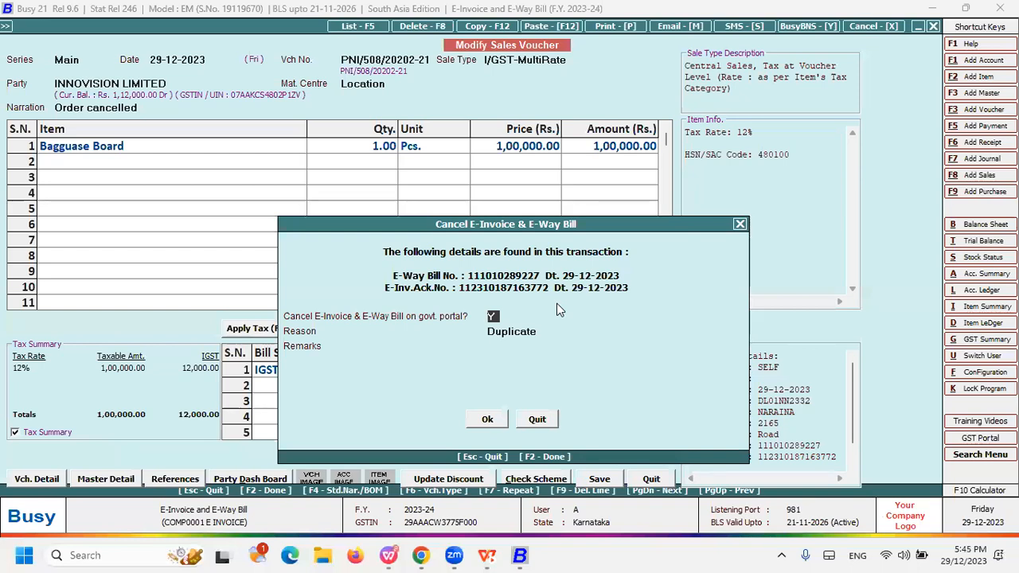
key("Return")
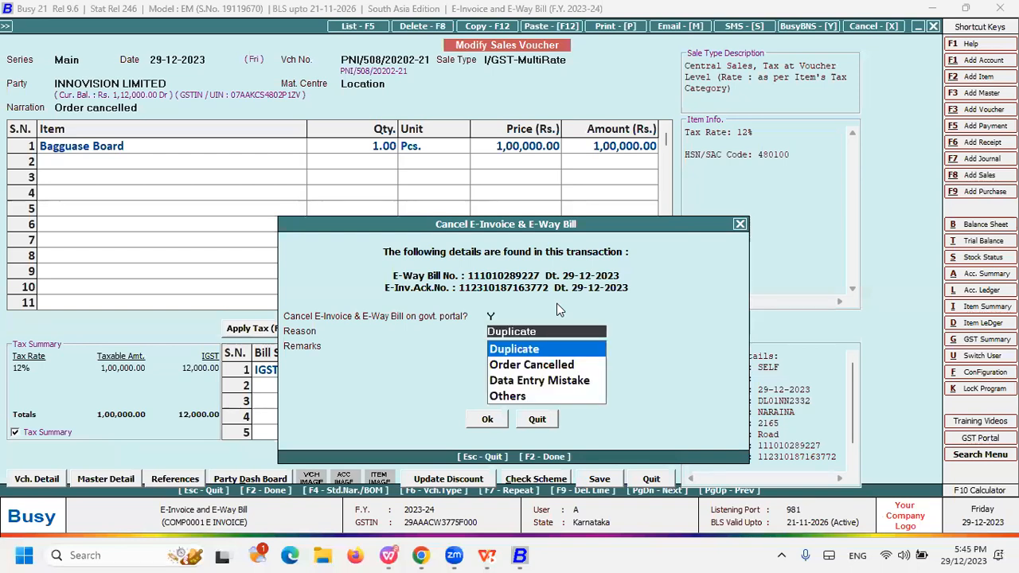
key("Down")
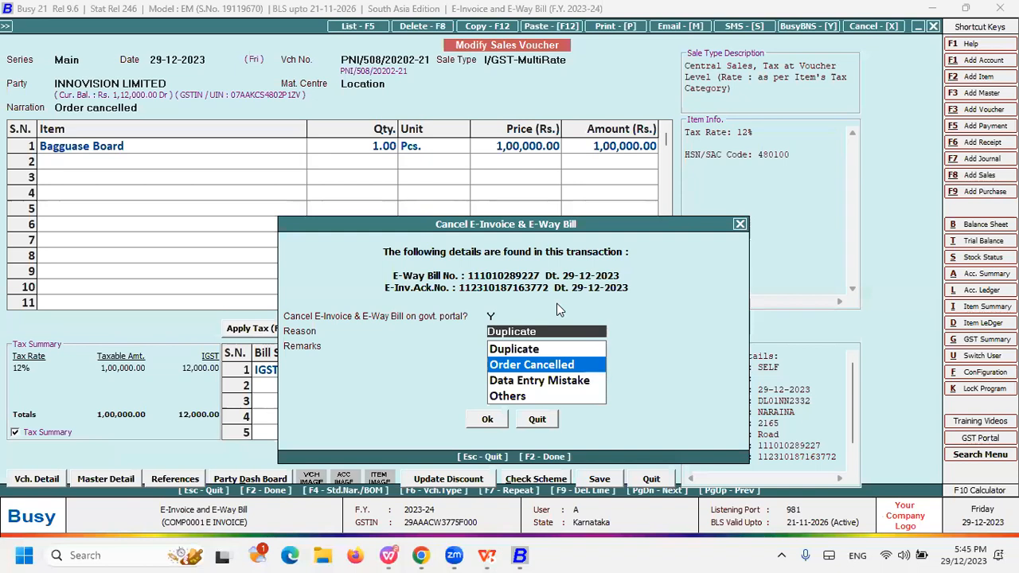
key("Down")
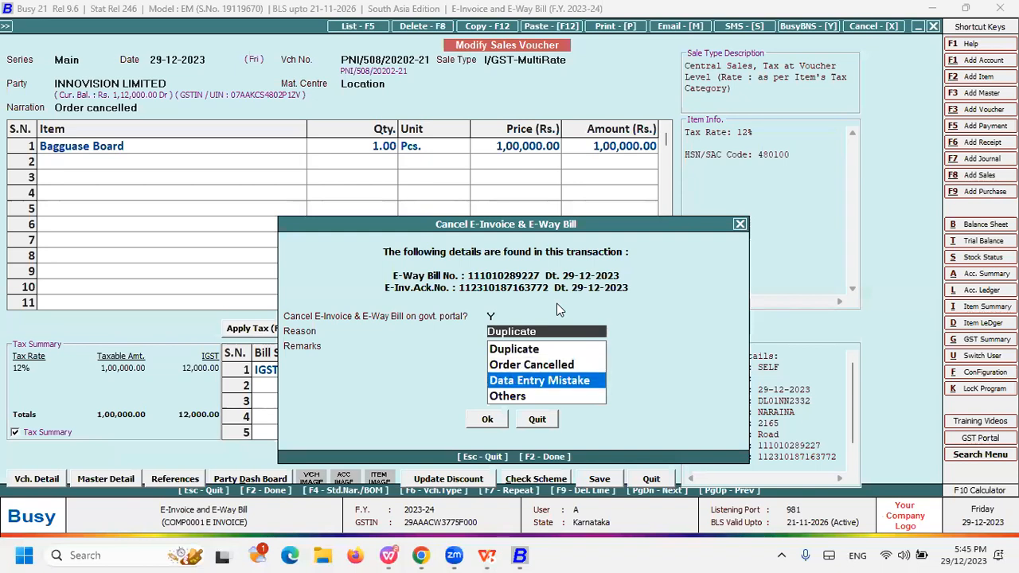
key("Up")
key("Return")
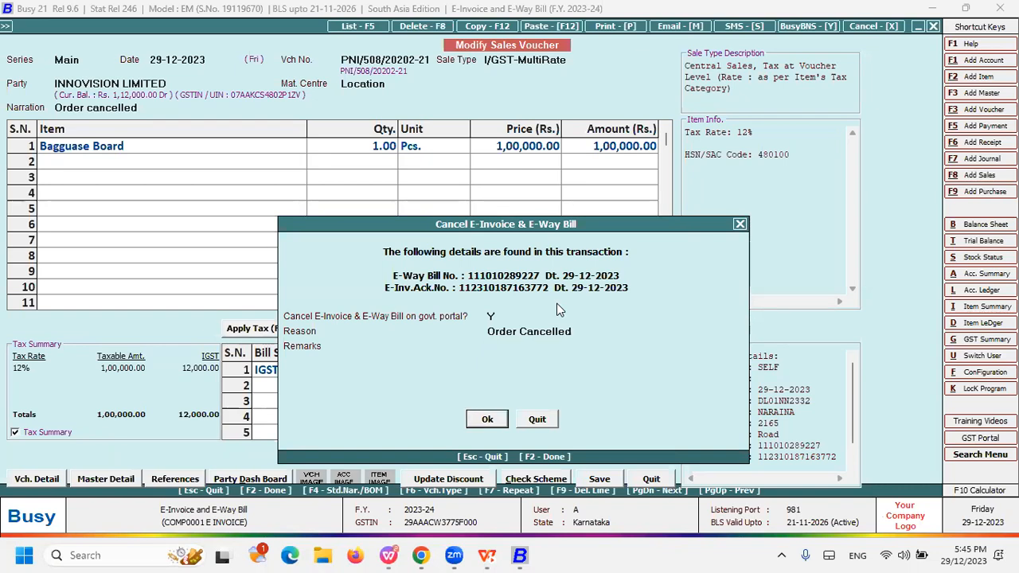
type("oc")
key("Return")
key("Return")
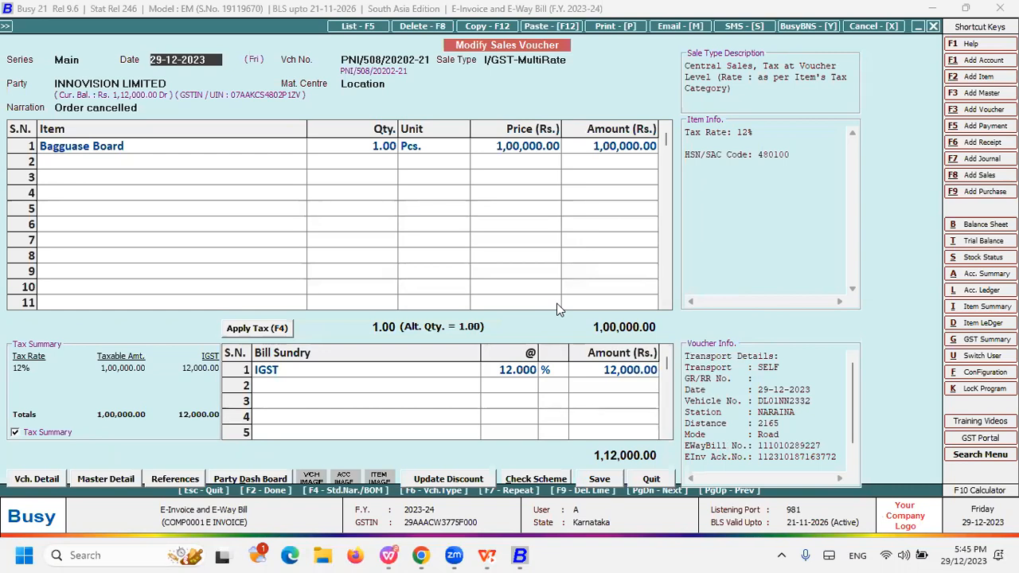
- Close the unresponsive accounting program and relaunch Busy 21 from the desktop
left_click(870, 26)
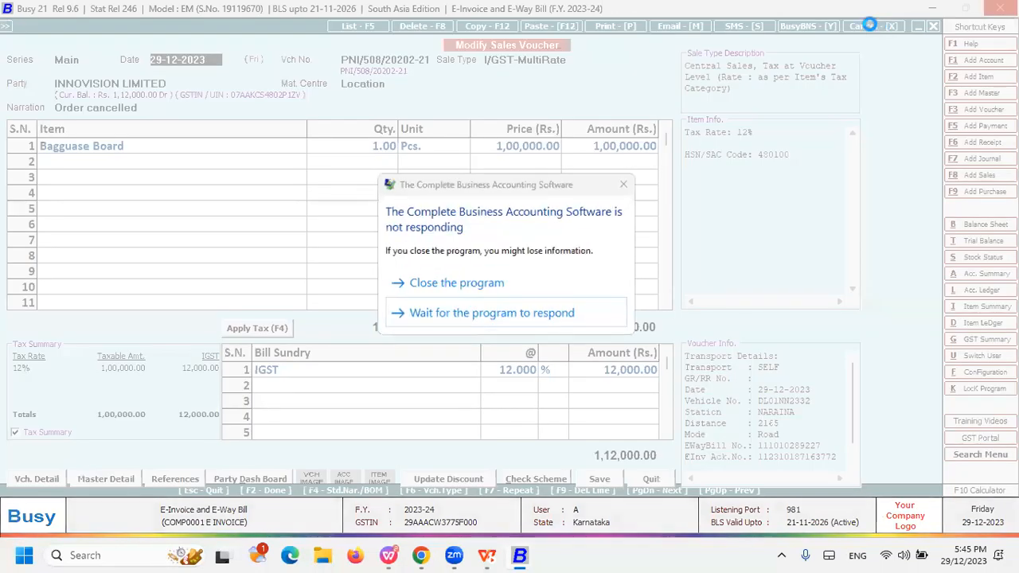
left_click(498, 287)
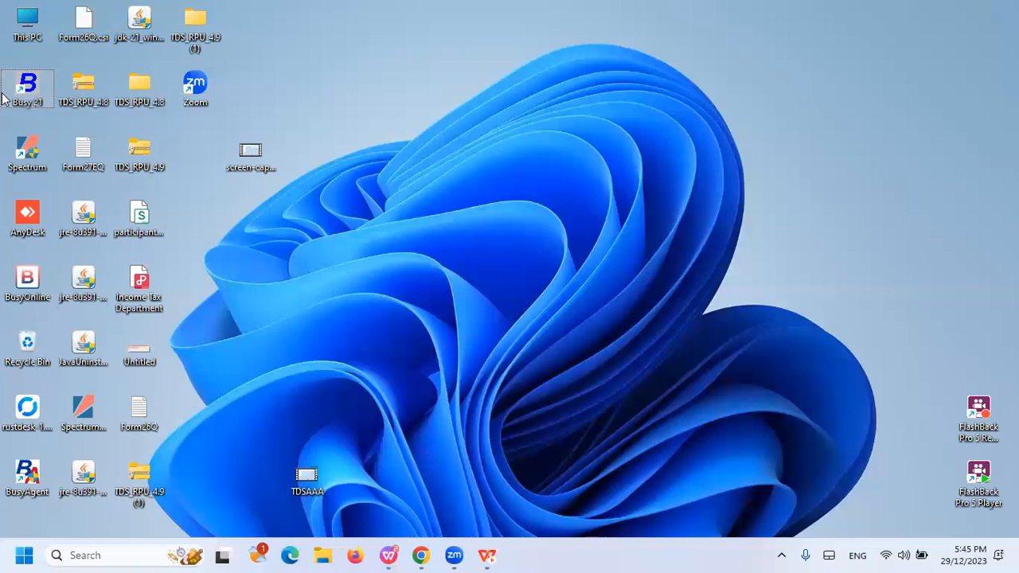
double_click(3, 95)
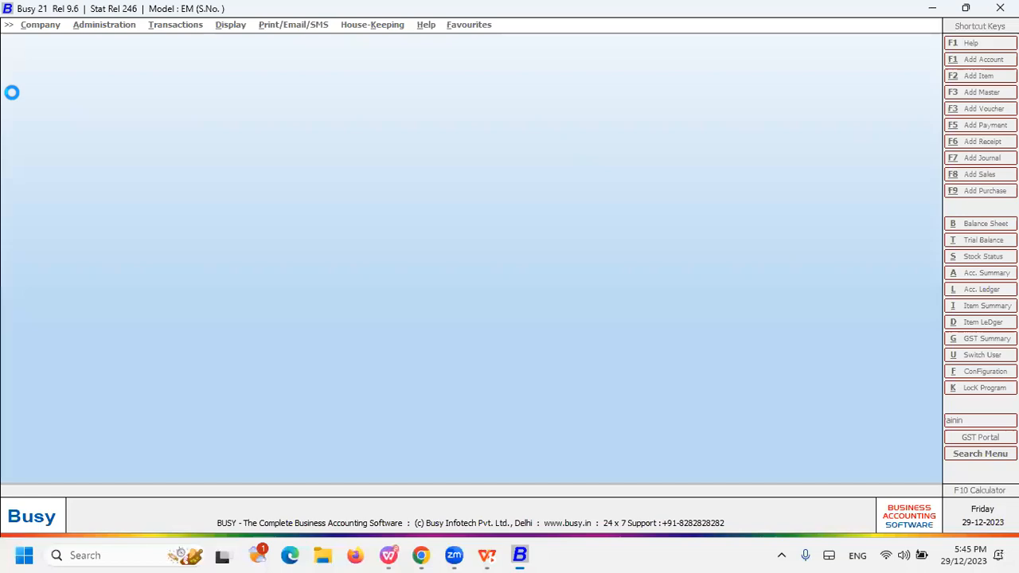
key("Return")
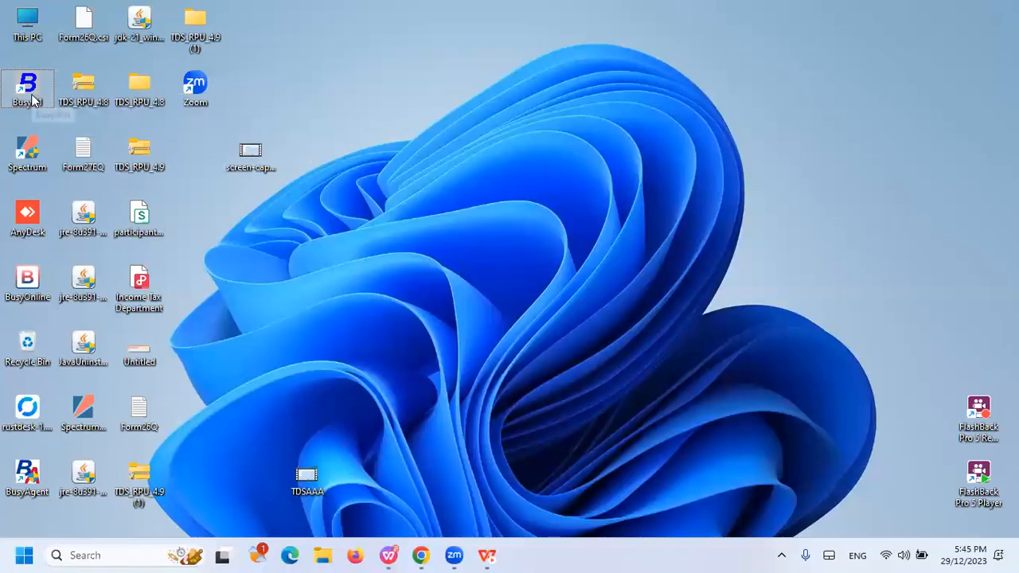
double_click(34, 97)
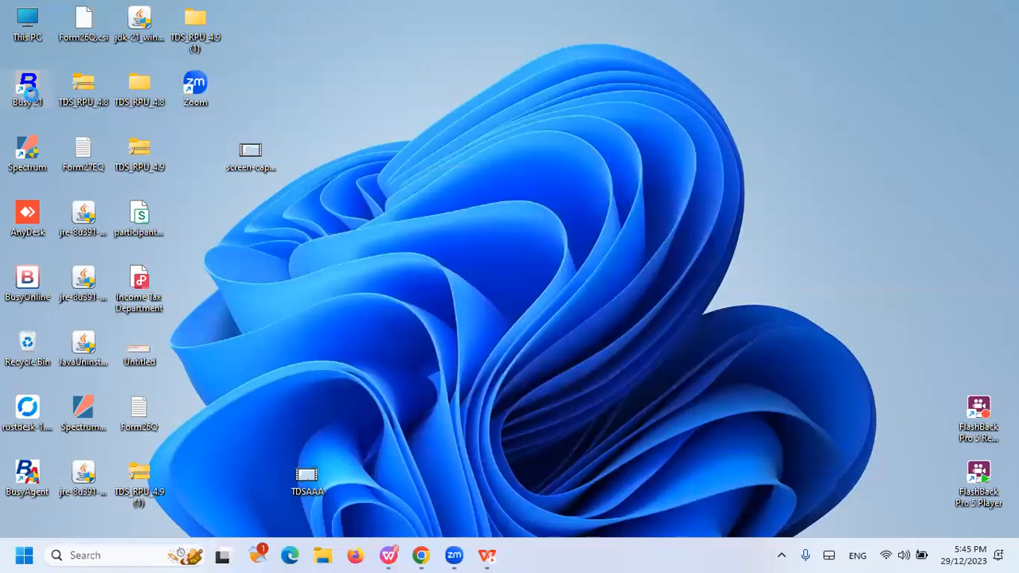
key("Return")
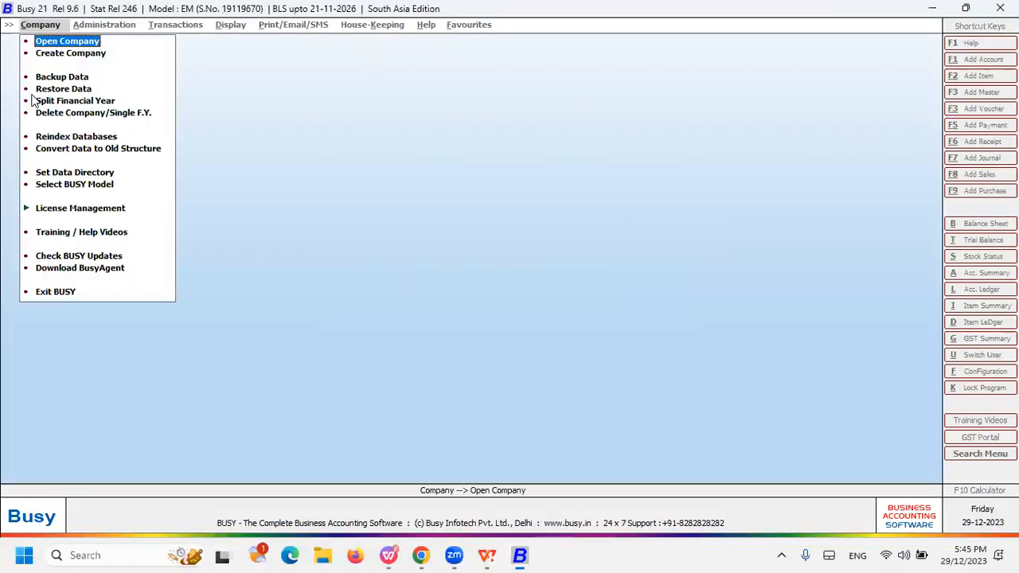
- Open the company E-Invoice and E-Way Bill and log in with the user name
key("Return")
key("Down")
key("Down")
key("Down")
key("Up")
key("Up")
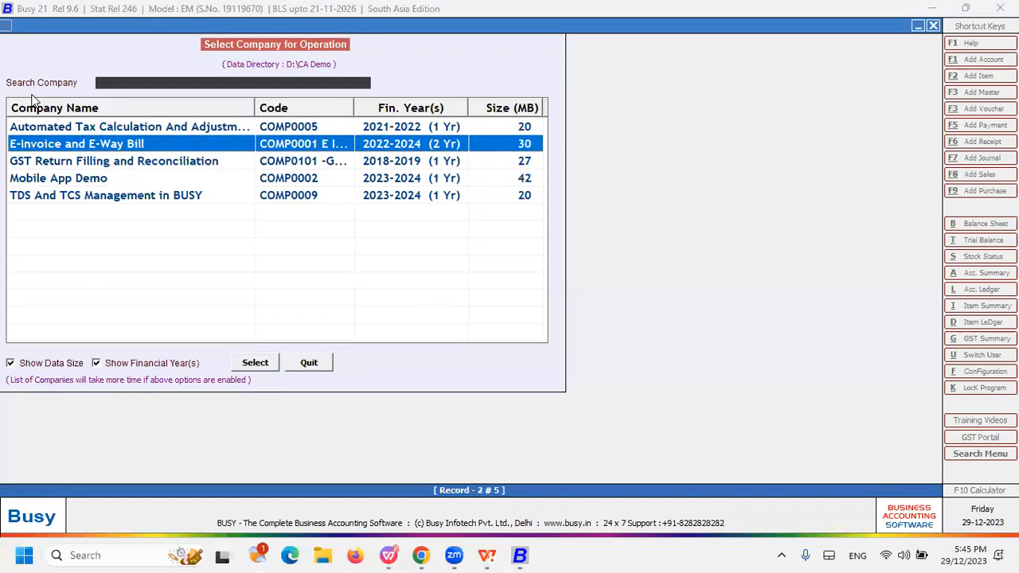
key("Return")
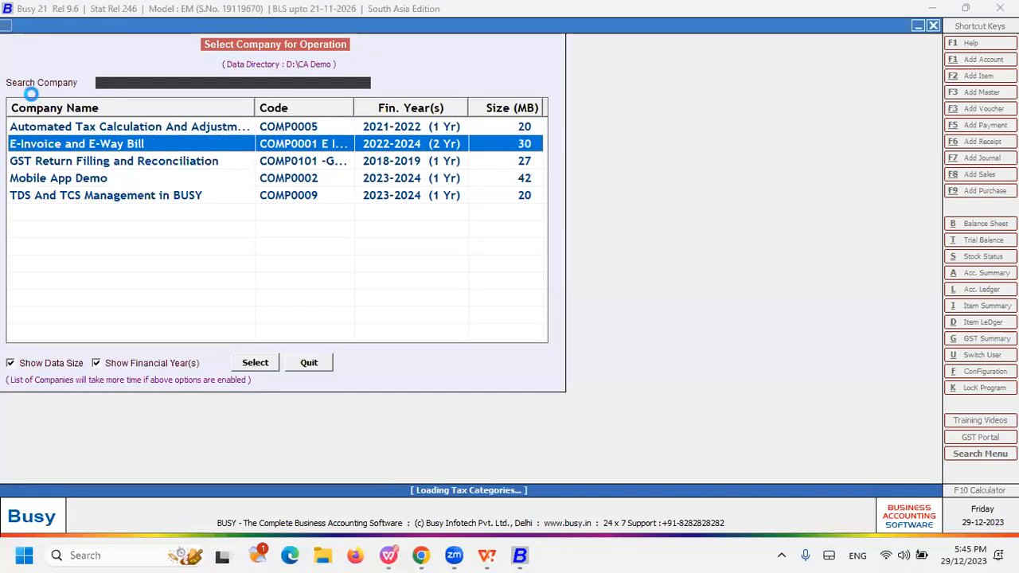
type("a")
key("Return")
key("Return")
key("Return")
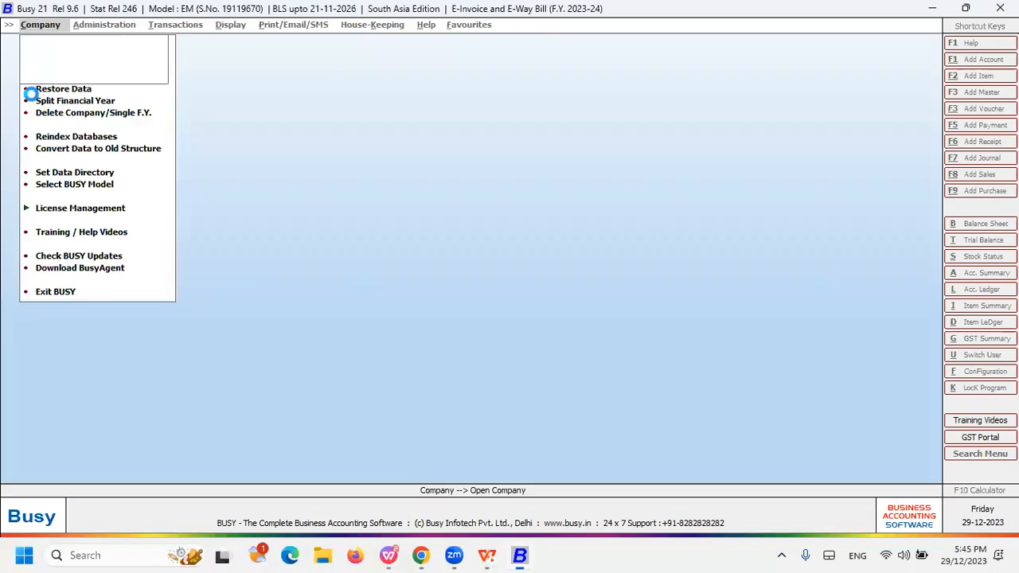
- Start a new sales voucher in the Main series dated 29-12-2023
key("Right")
key("Right")
key("Return")
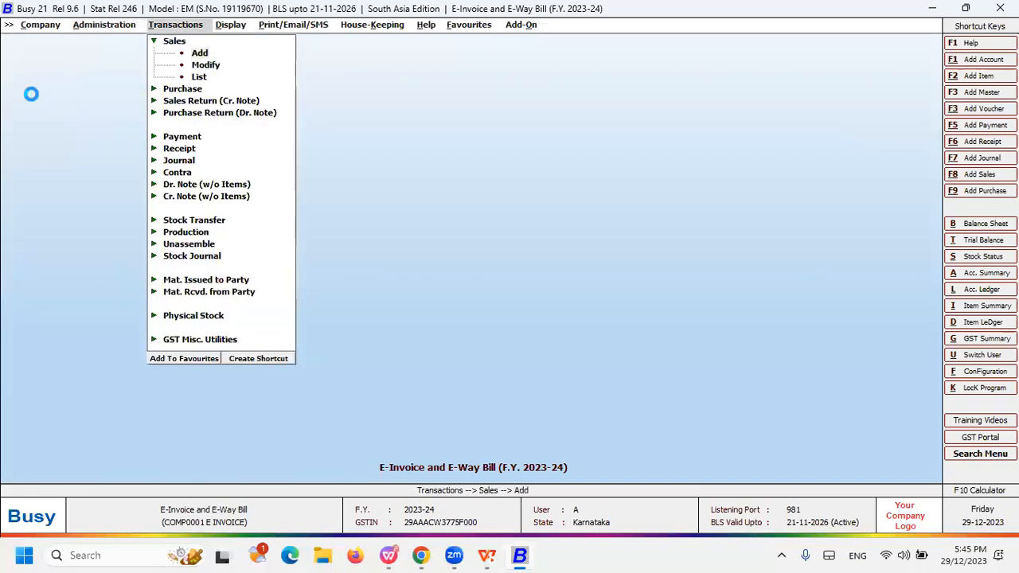
key("Return")
key("Return")
key("Return")
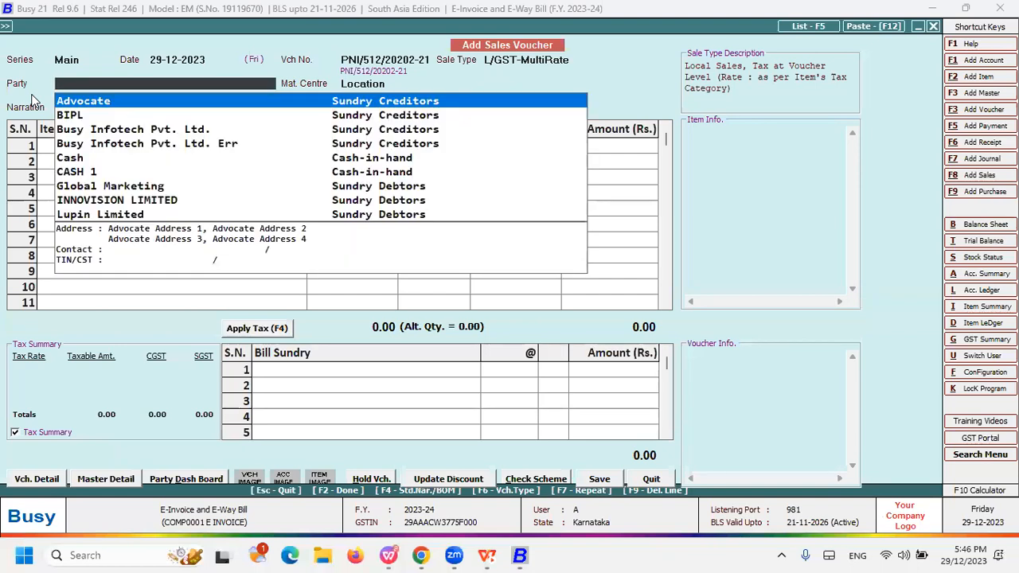
type("inn")
key("Return")
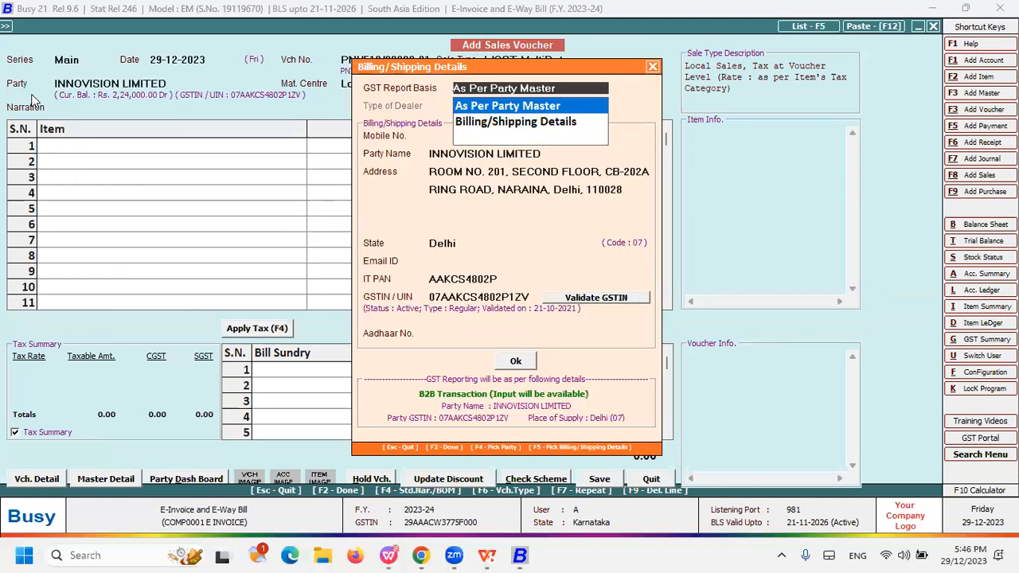
key("Return")
- Set Global Marketing as the voucher's party and accept its billing details, leaving the narration empty
type("gl")
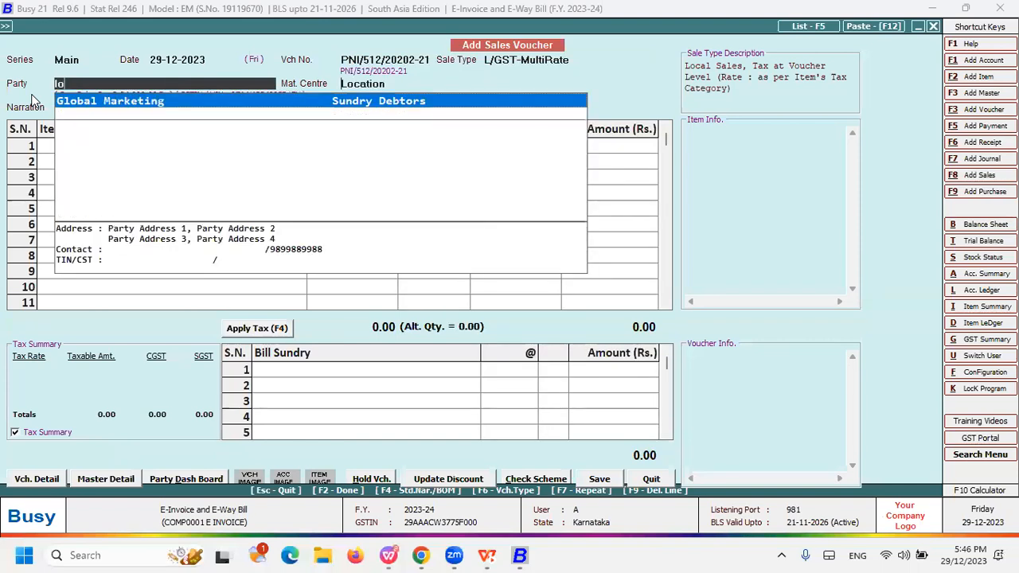
key("Return")
key("F2")
key("Return")
- Add the item Bagguase Board with quantity 1 Pcs. at a price of 60,000 and apply CGST and SGST
key("Down")
key("Down")
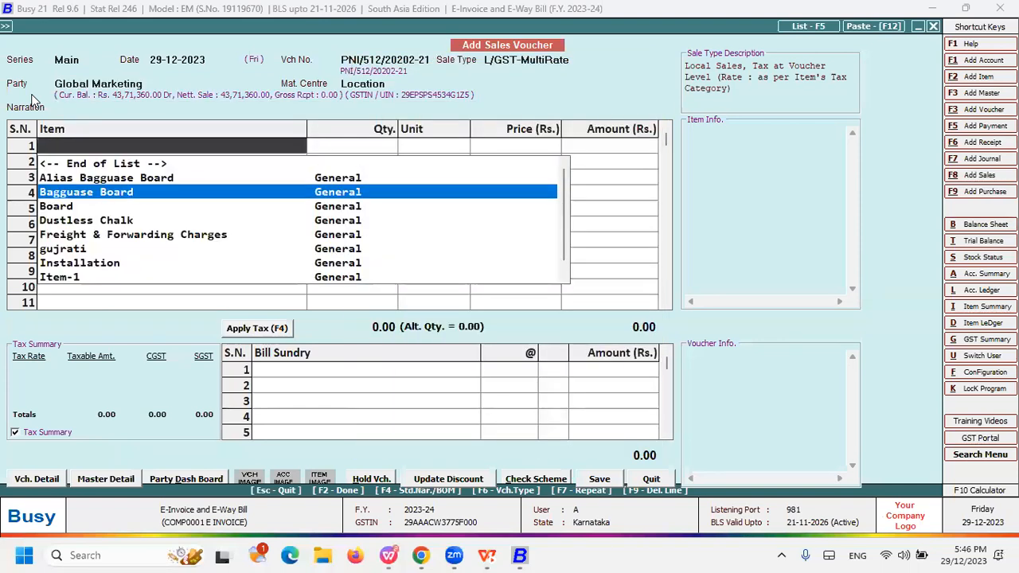
key("Return")
type("1")
key("Return")
key("Return")
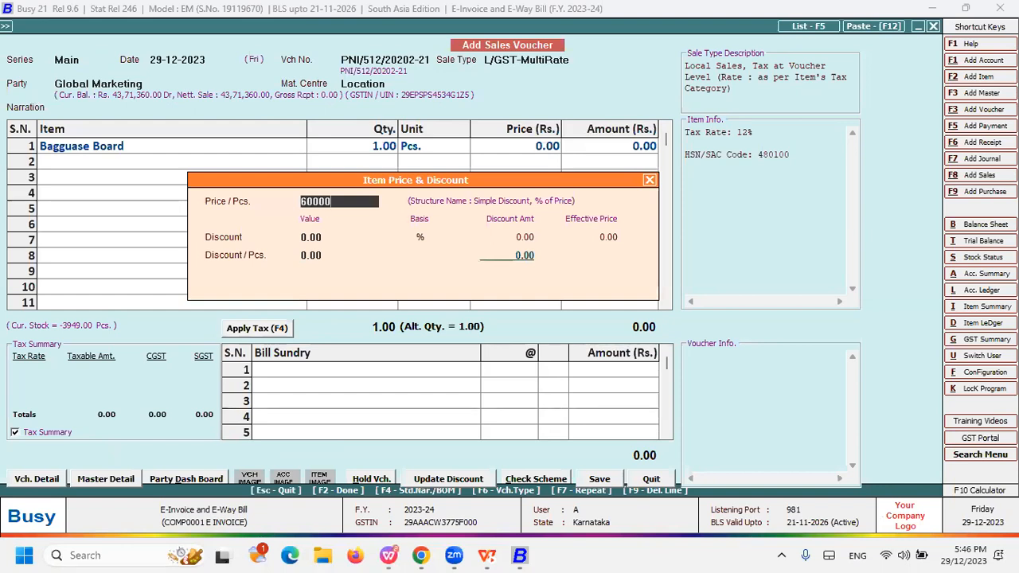
key("Return")
key("Return")
type("60000")
key("Return")
key("Return")
key("Return")
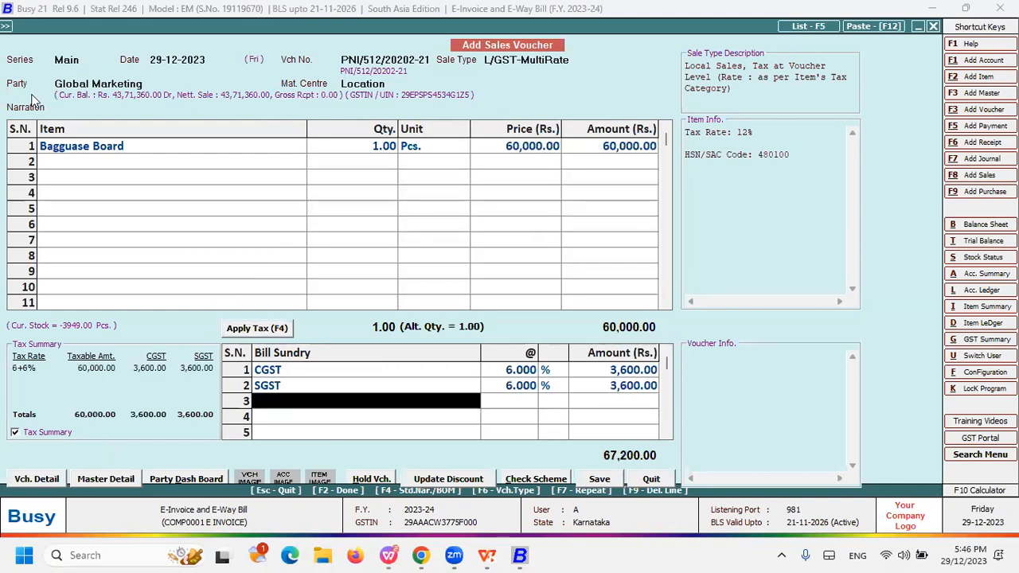
- Fill in the transport details with vehicle number KA02KK1234 and set E-Invoice Reqd. to N
key("Return")
key("Return")
key("Return")
key("Return")
type("KA02KK1234")
key("Return")
key("Return")
key("Return")
type("N")
key("Return")
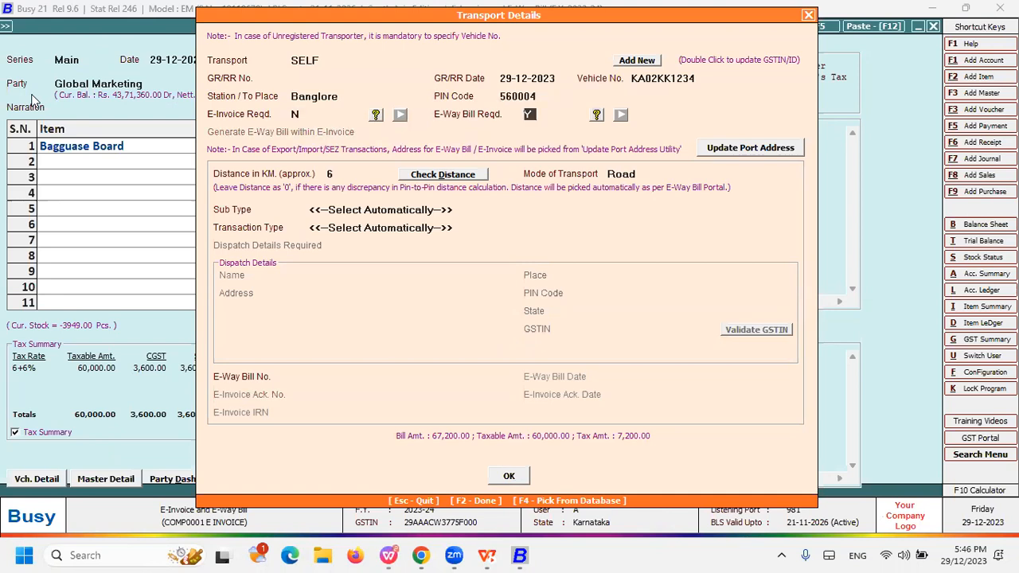
- Keep E-Way Bill Reqd. at Y, save the sales voucher and generate its e-way bill
key("Return")
key("F2")
key("Return")
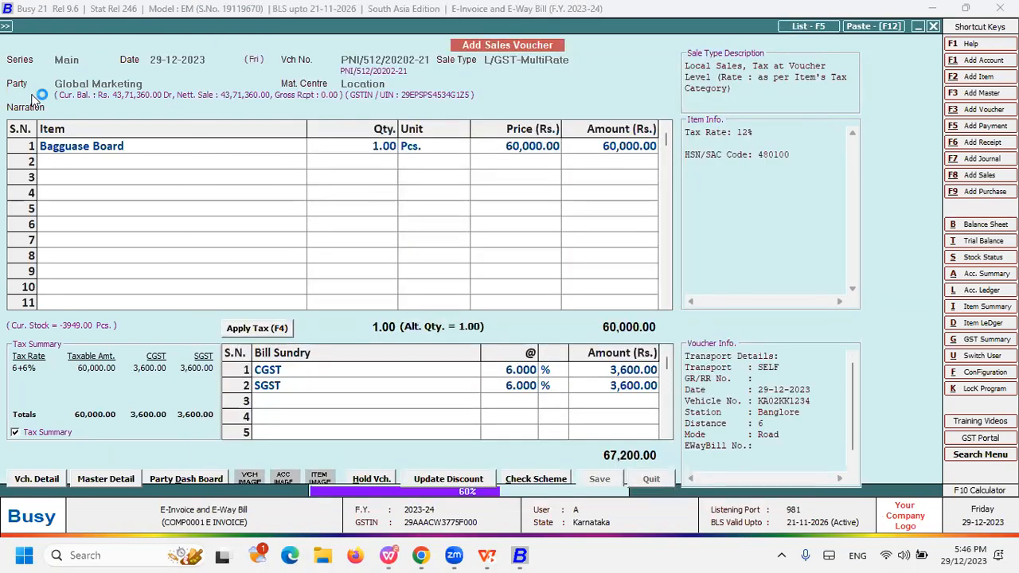
key("Return")
key("Return")
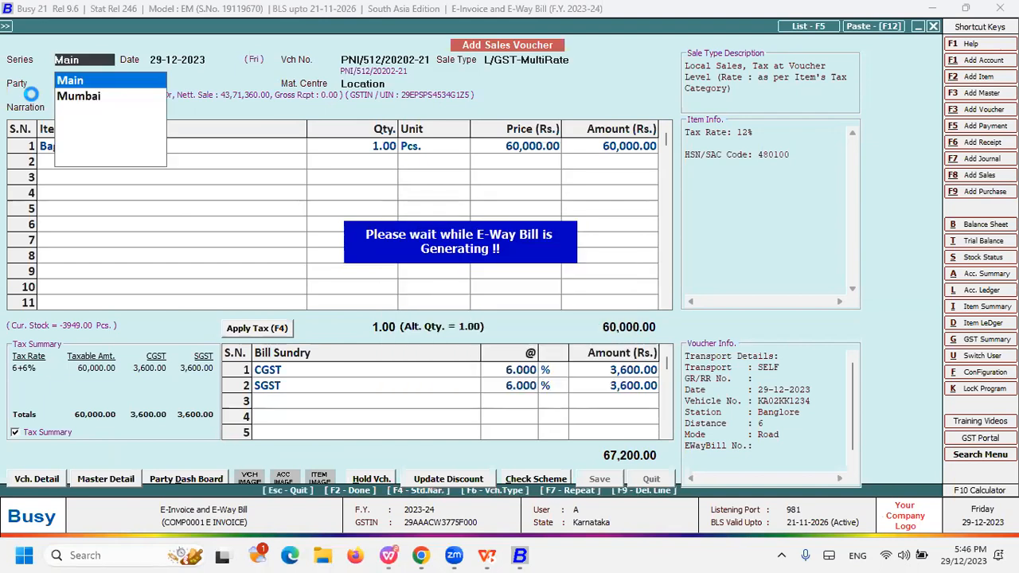
key("F2")
key("Return")
key("Return")
key("n")
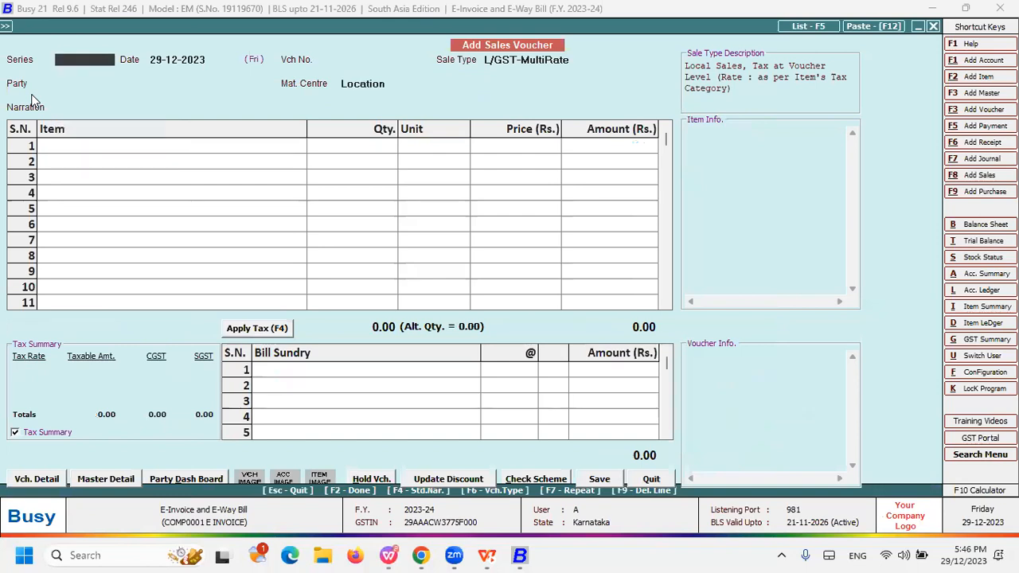
- Leave voucher entry and open the Global Marketing sales voucher PNI/512/20202-21 for modification
key("Escape")
key("Down")
key("Return")
key("Return")
key("F2")
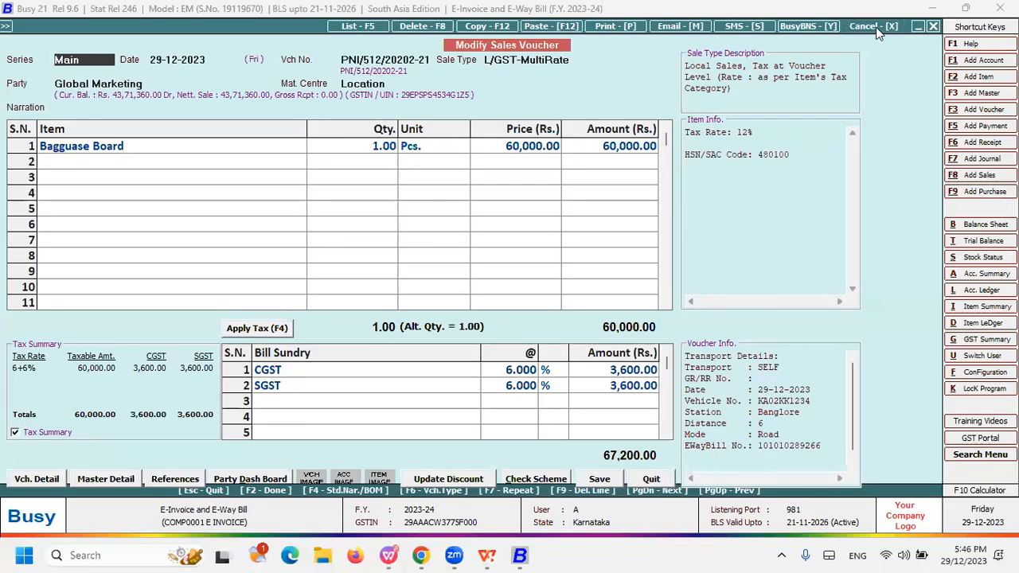
- Start cancelling the Global Marketing sales voucher with the cancellation narration "oc"
left_click(876, 29)
key("Left")
key("Return")
type("oc")
key("Return")
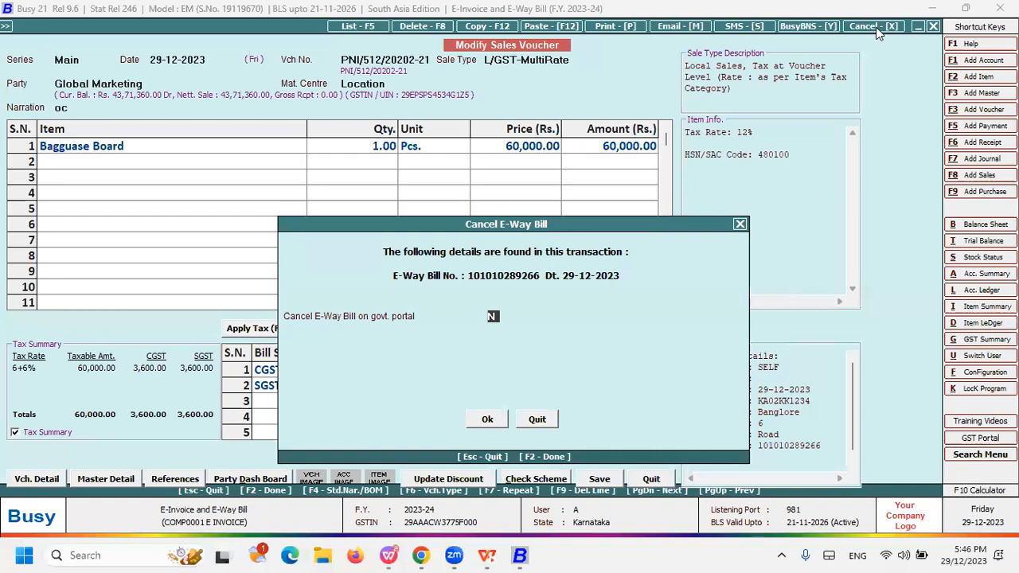
- Cancel the voucher's e-way bill on the government portal with reason Order Cancelled and remarks "oc", completing the voucher cancellation
key("y")
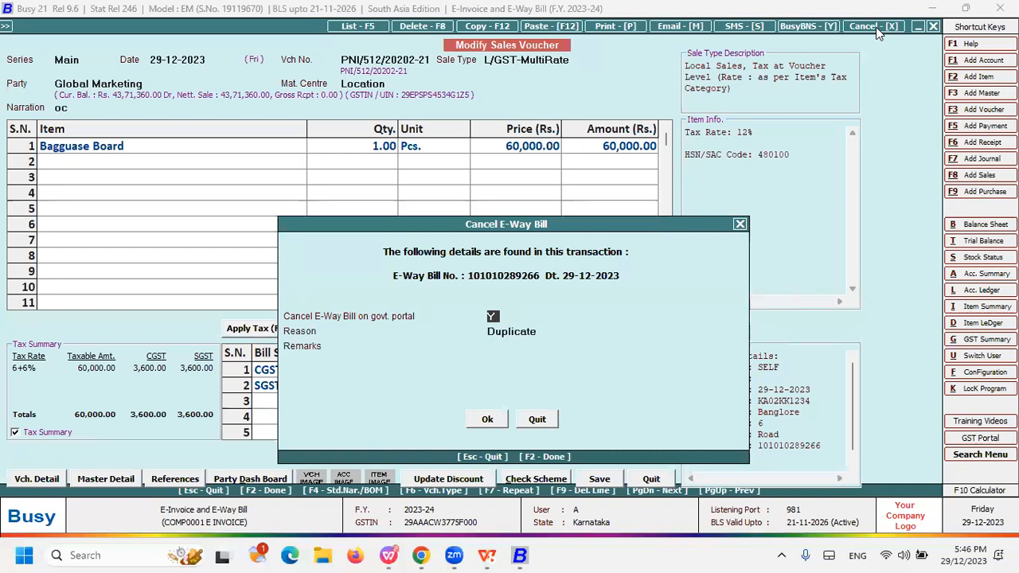
key("Return")
key("Down")
key("Return")
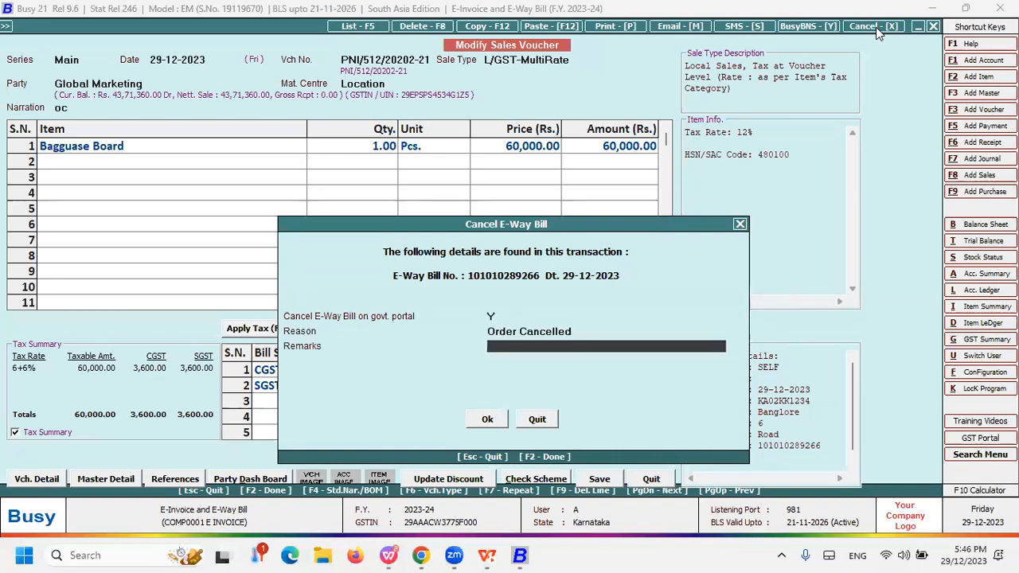
type("oc")
key("Return")
key("Return")
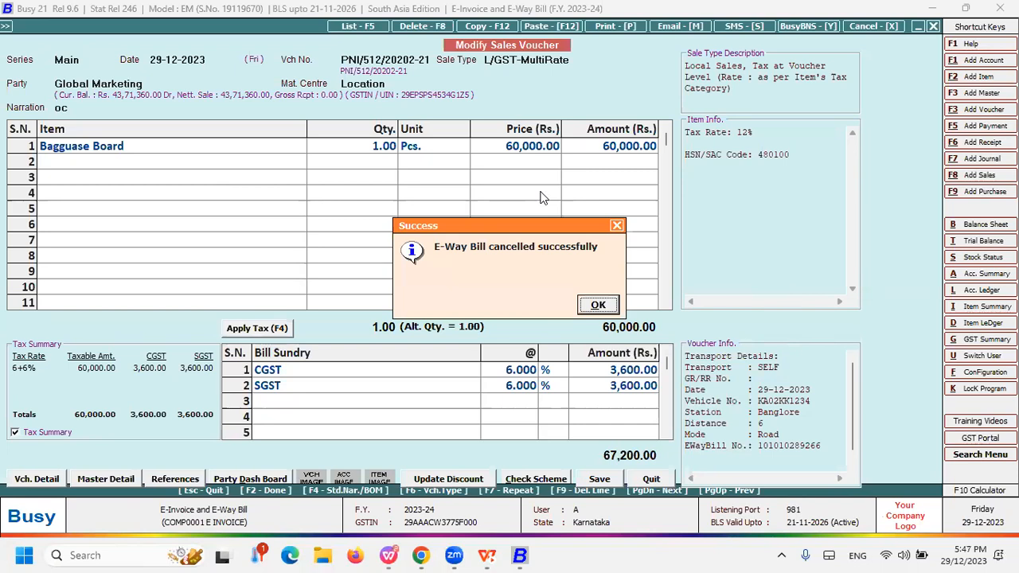
key("Return")
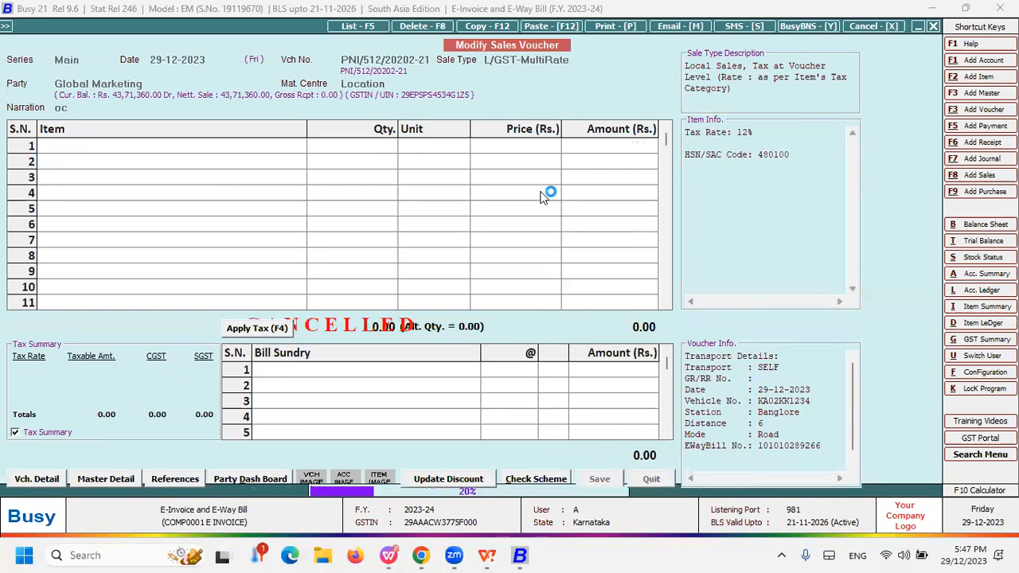
- Skip the notification for the cancelled Global Marketing voucher, reopen PNI/512/20202-21 to check its status, and close it
key("Right")
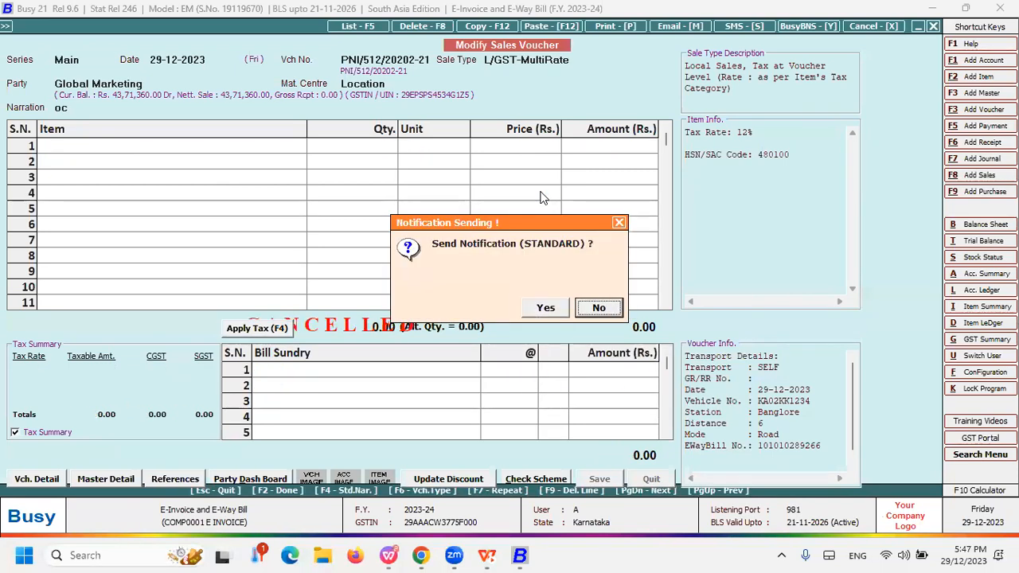
key("Return")
key("Return")
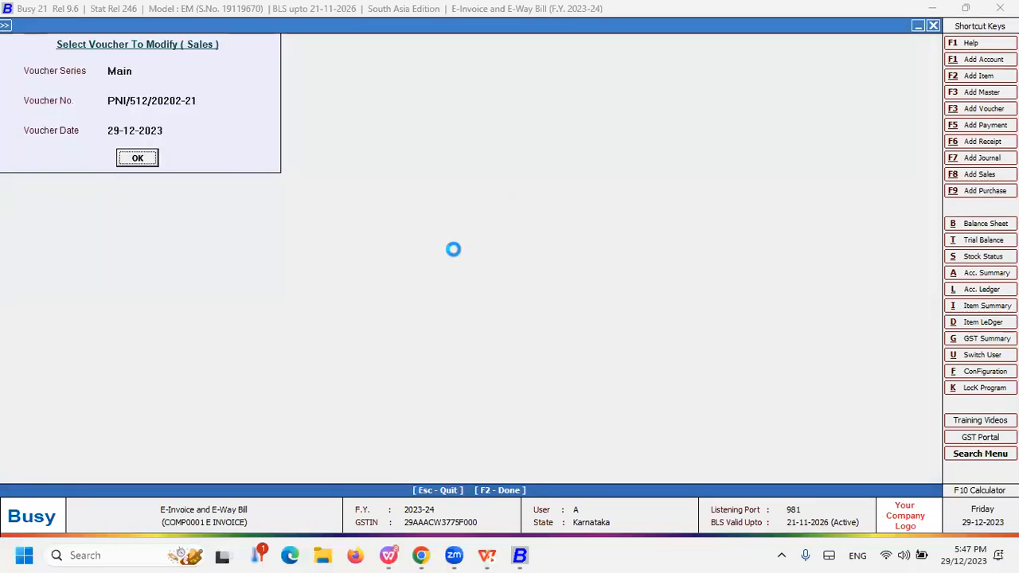
key("Return")
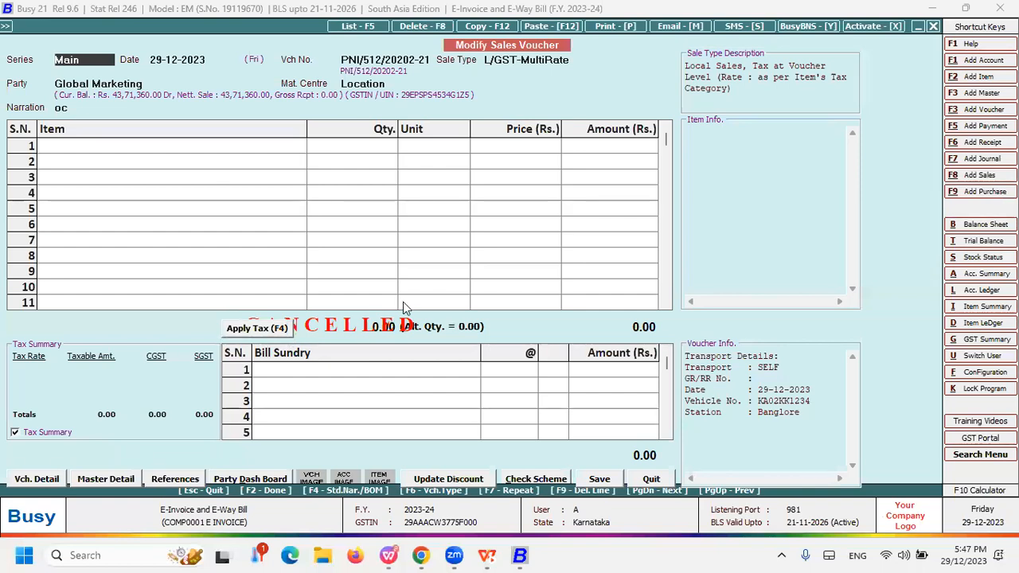
key("Escape")
key("Escape")
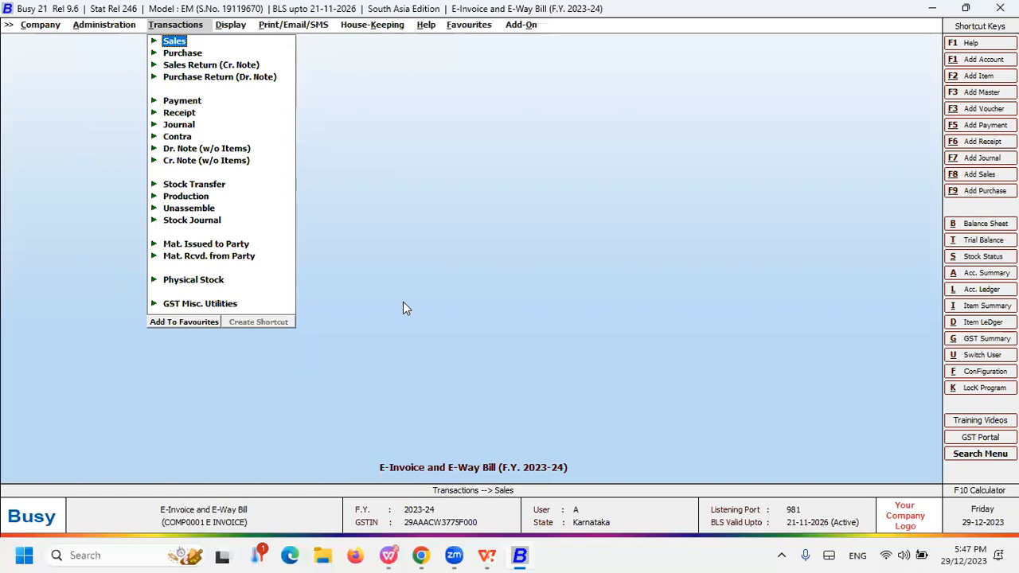
- Open the Generate/Print E-Way Bill utility under E-Way Bill & E-Invoice Management
key("Right")
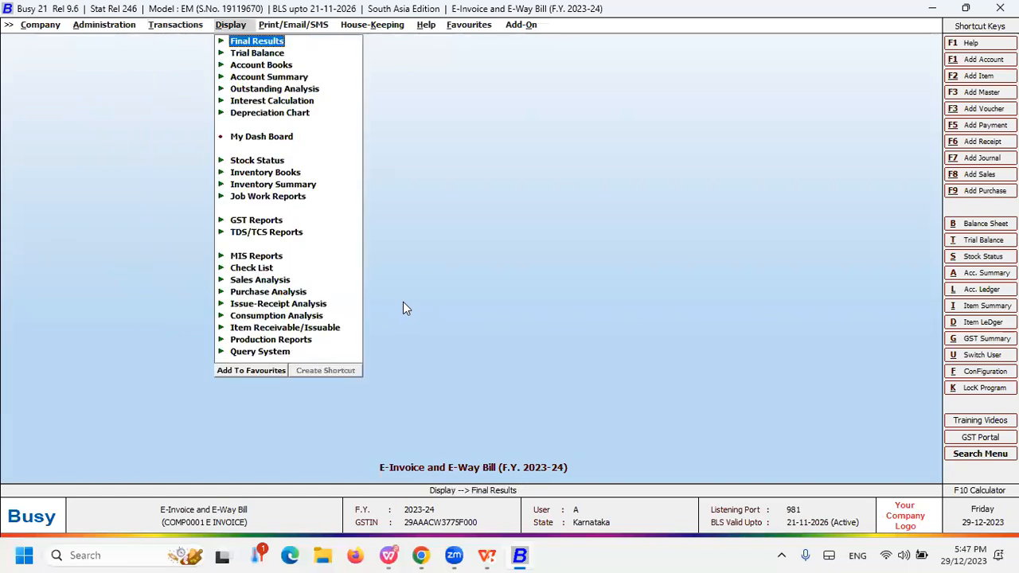
key("Left")
key("Up")
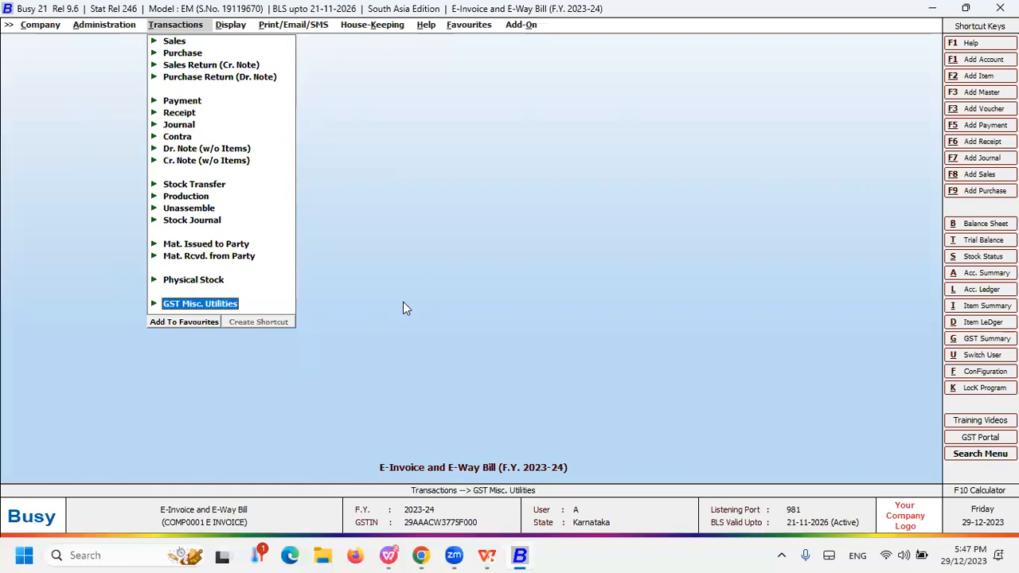
key("Return")
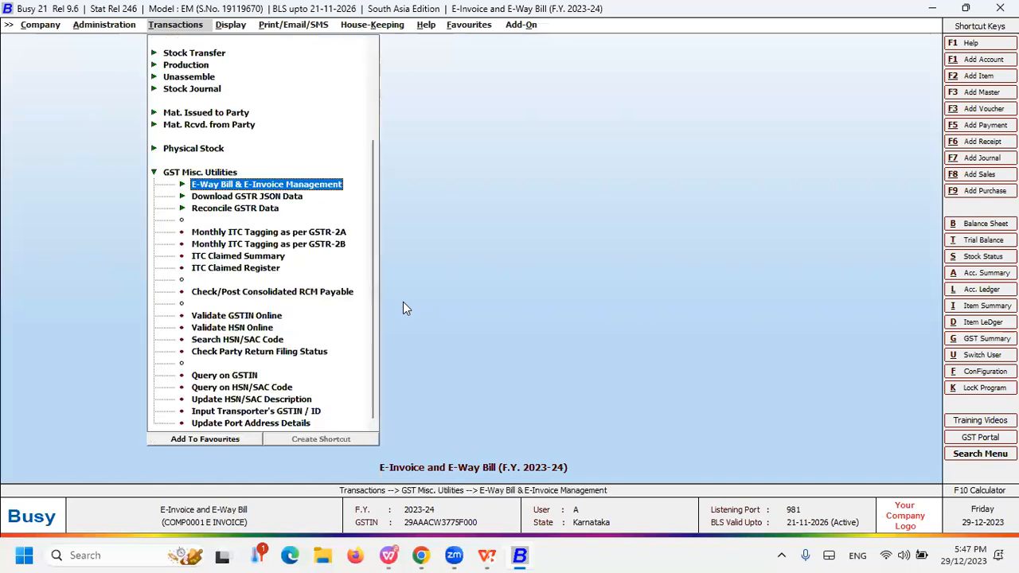
key("Return")
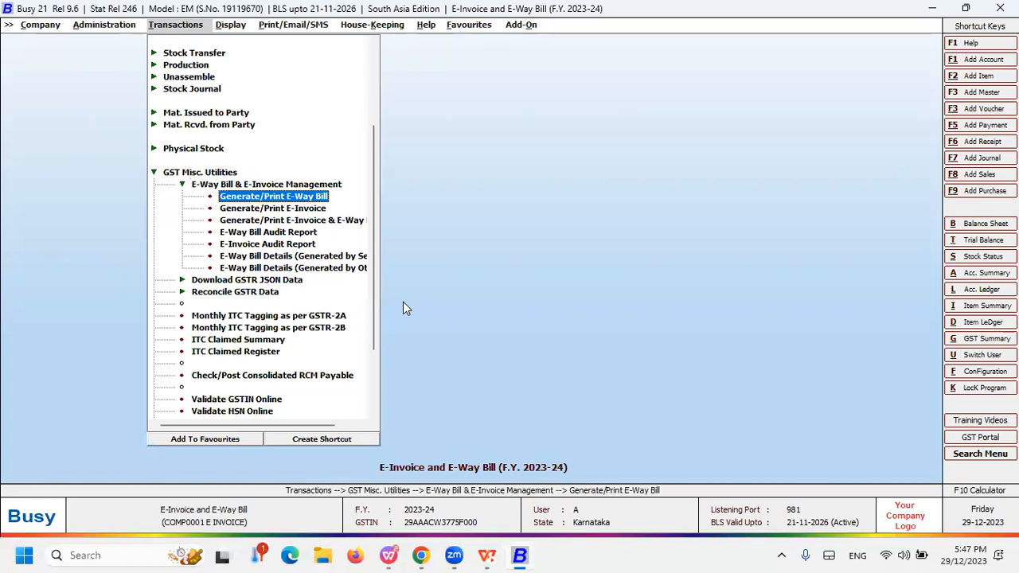
key("Return")
key("Escape")
key("Return")
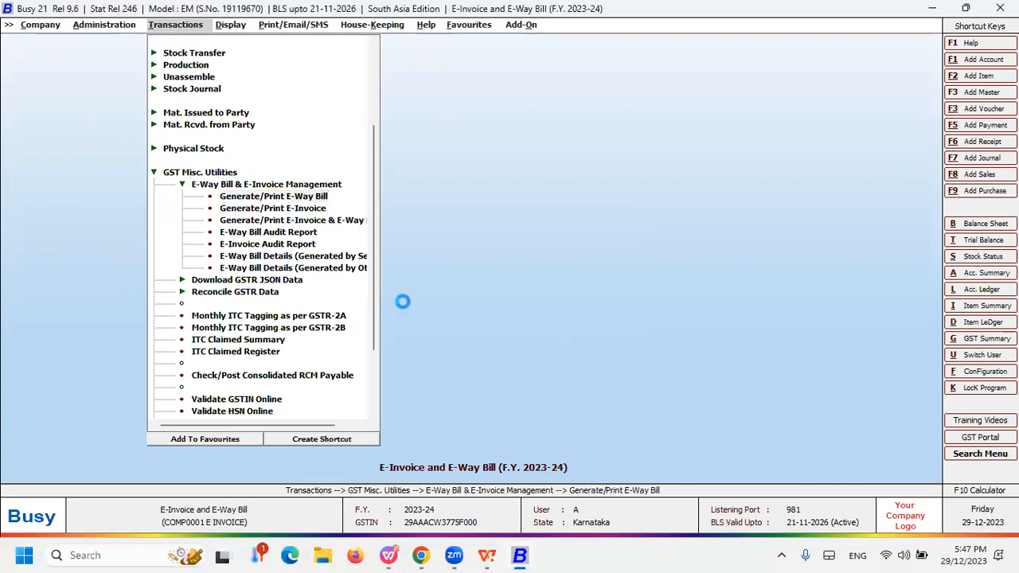
- Load the e-way bill voucher list for all voucher types and series groups dated 29-12-2023
key("Return")
key("Return")
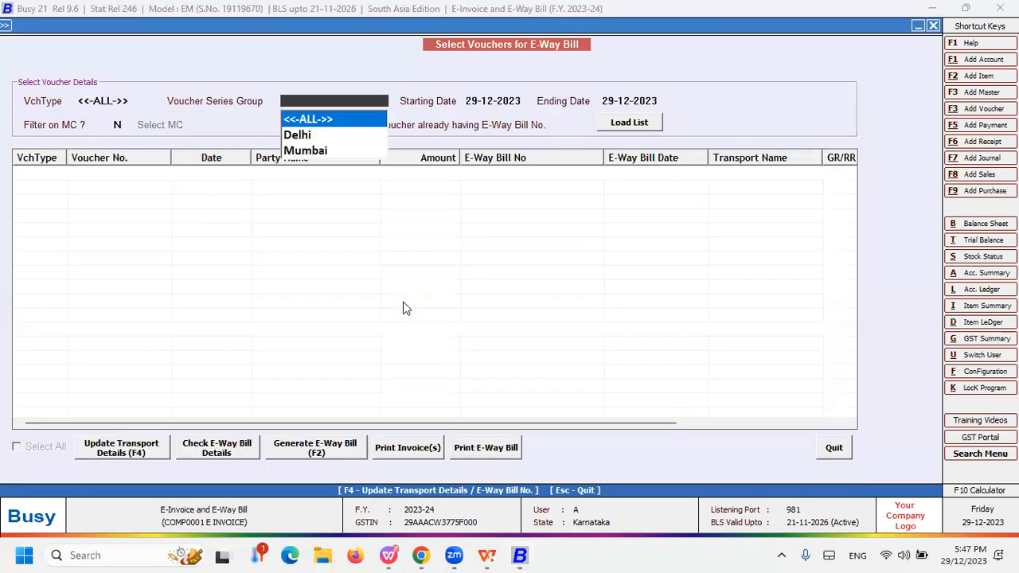
key("Return")
key("Return")
key("Return")
key("Return")
key("Return")
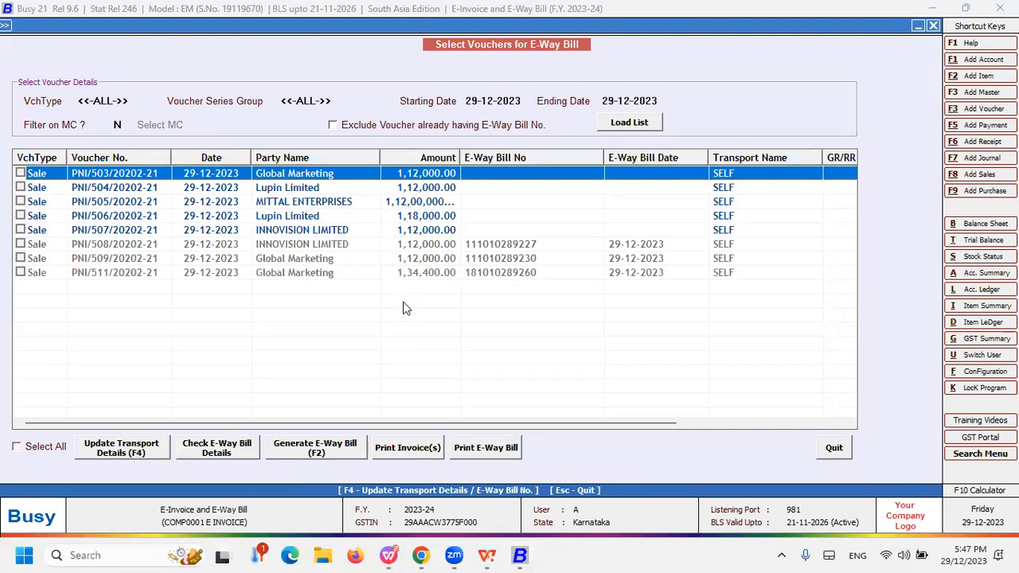
- Select sales vouchers PNI/503, PNI/504, PNI/506 and PNI/507 in the e-way bill voucher list
key("space")
key("Down")
key("space")
key("Down")
key("Down")
key("space")
key("Down")
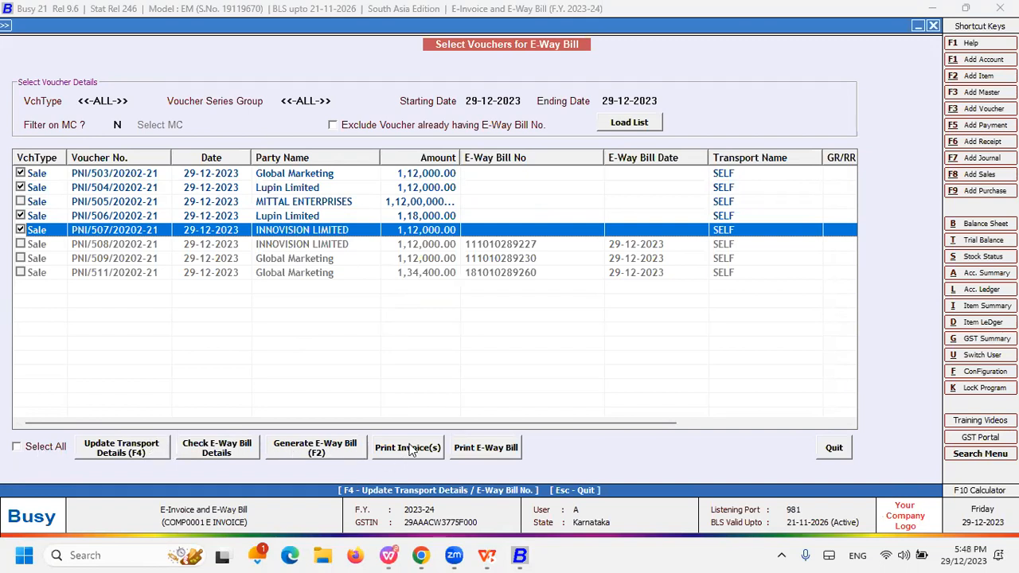
- Generate e-way bills for the four selected vouchers with the default options, review the generation summary, and leave the utility
left_click(331, 443)
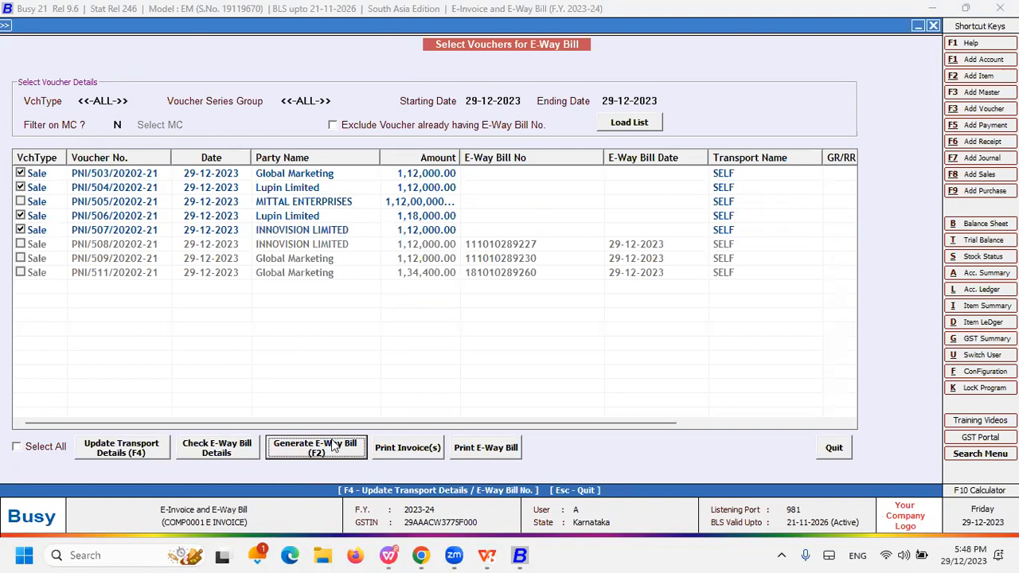
key("F2")
key("Right")
key("Return")
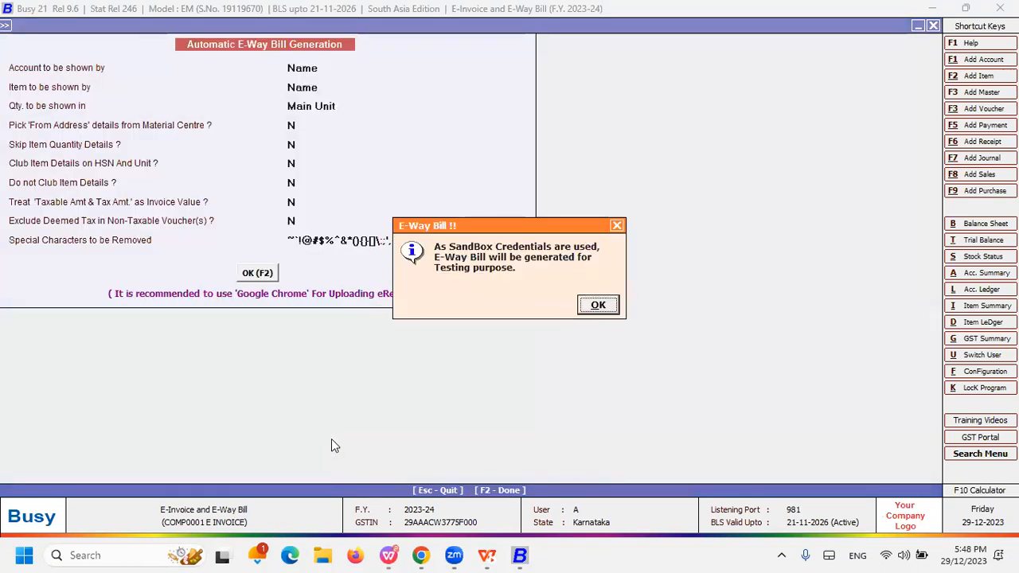
key("Return")
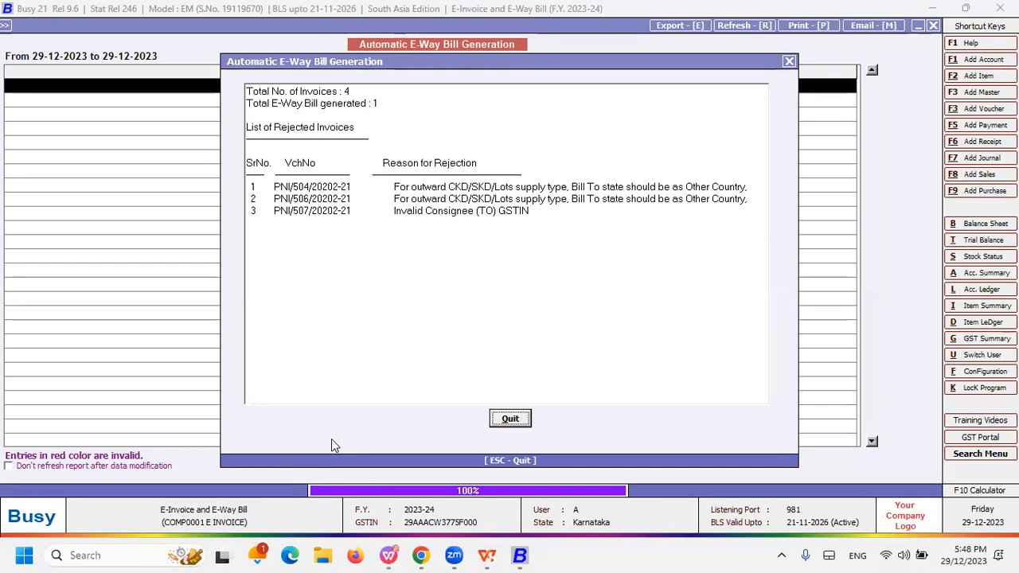
key("Escape")
key("Escape")
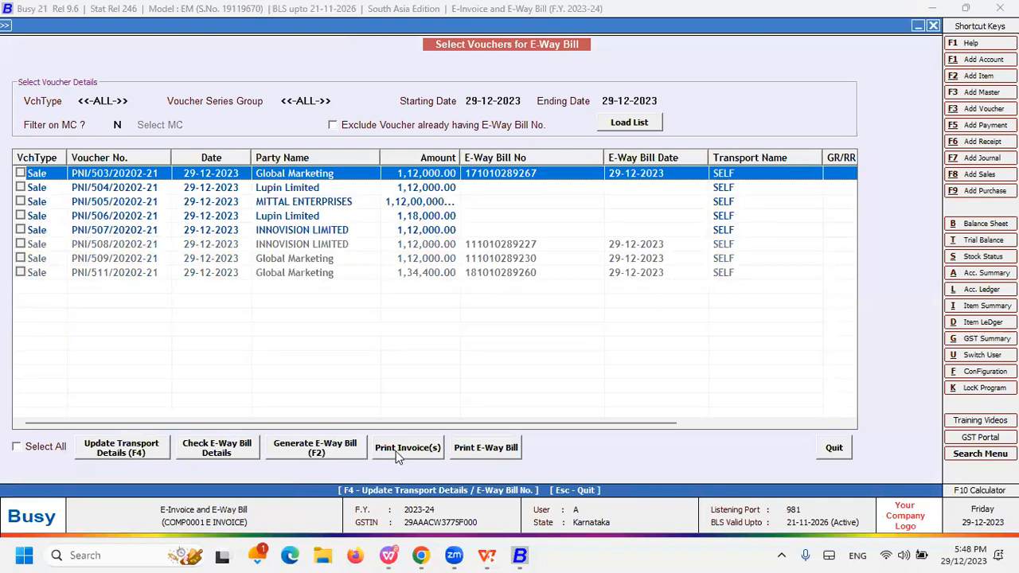
key("Escape")
key("Escape")
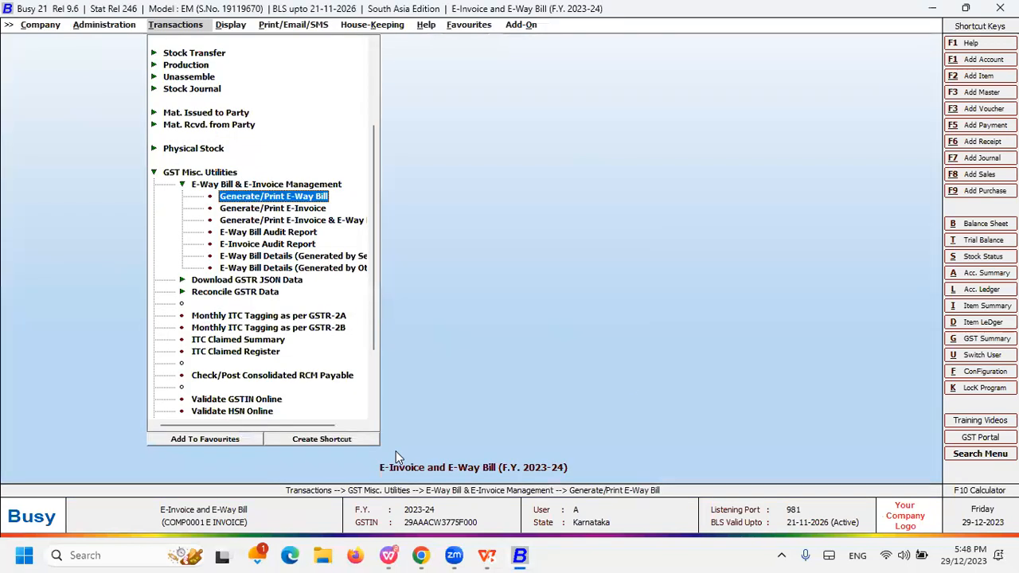
- View the E-Way Bill Audit Report for all voucher series groups dated 29-12-2023, and close it
key("Down")
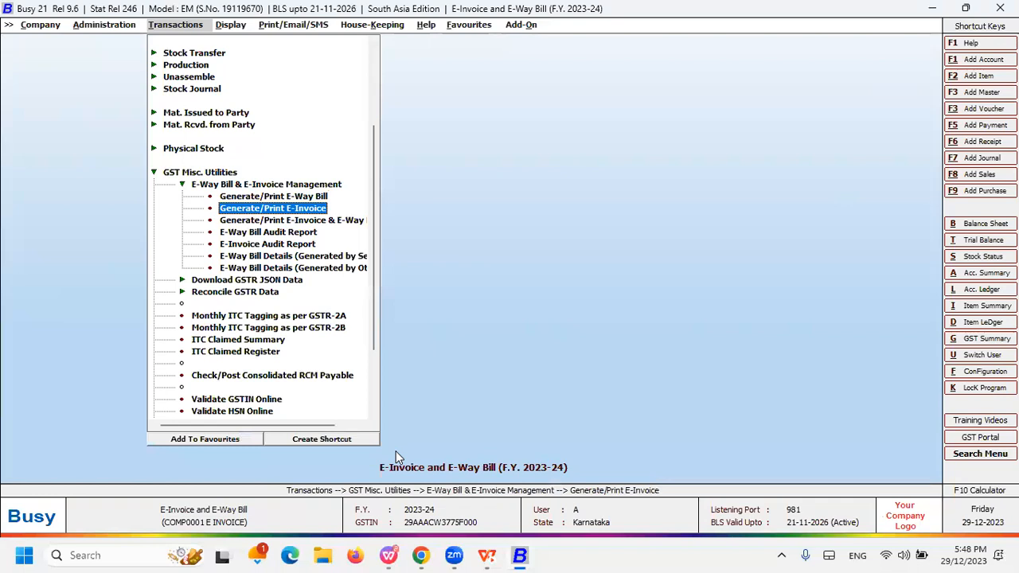
key("Down")
key("Up")
key("Up")
key("Down")
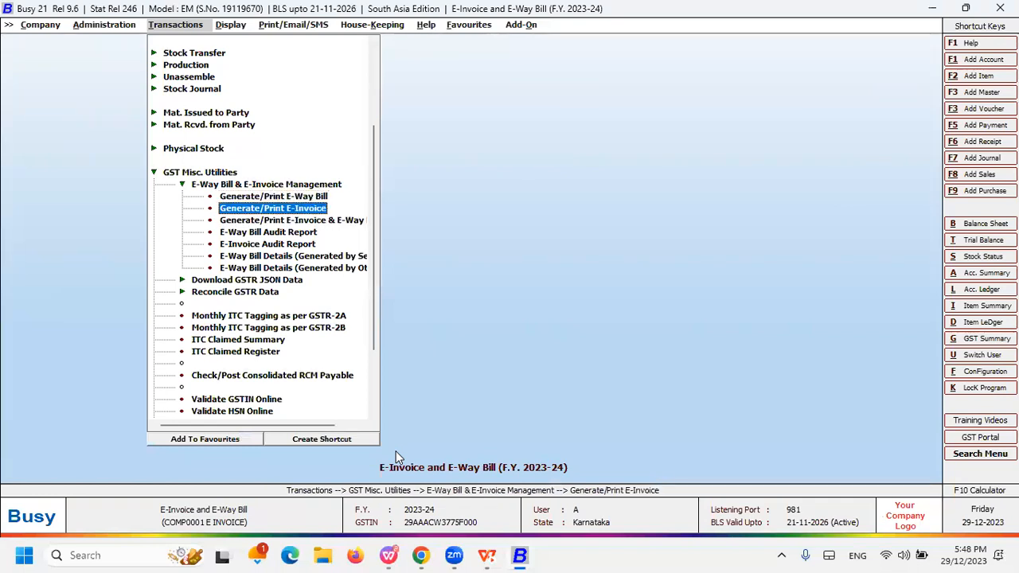
key("Down")
key("Down")
key("Return")
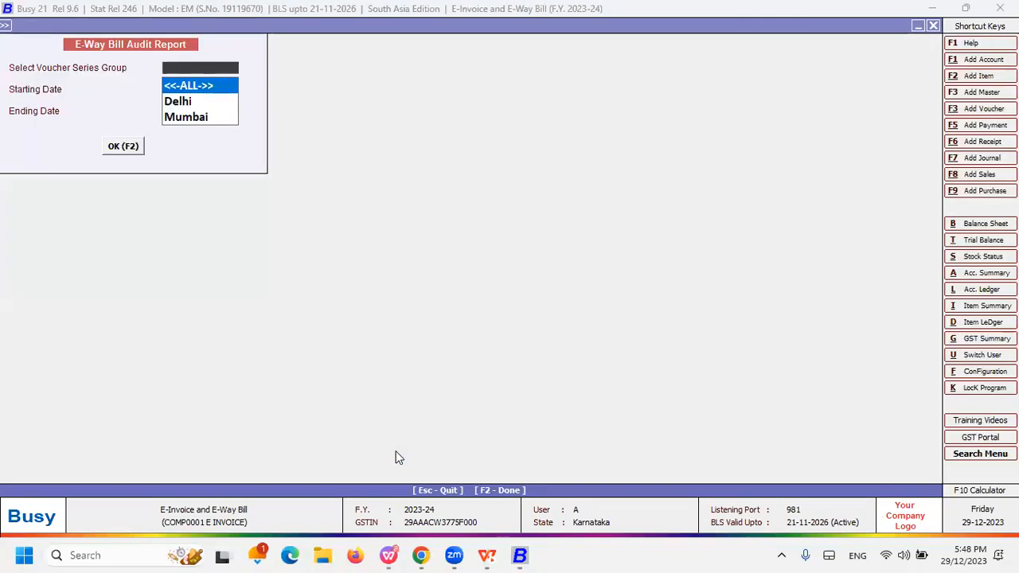
key("Return")
key("Return")
key("Return")
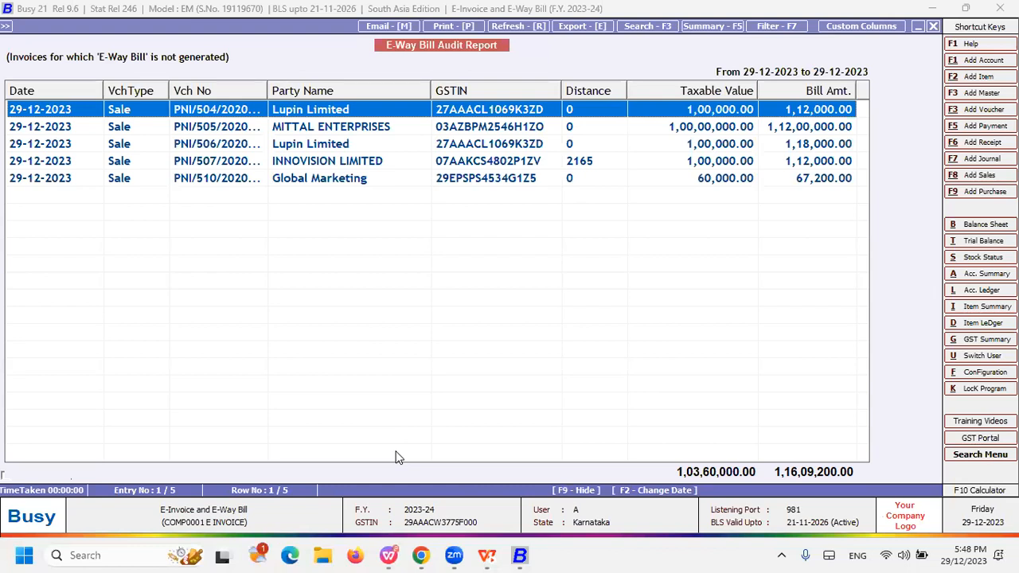
key("Down")
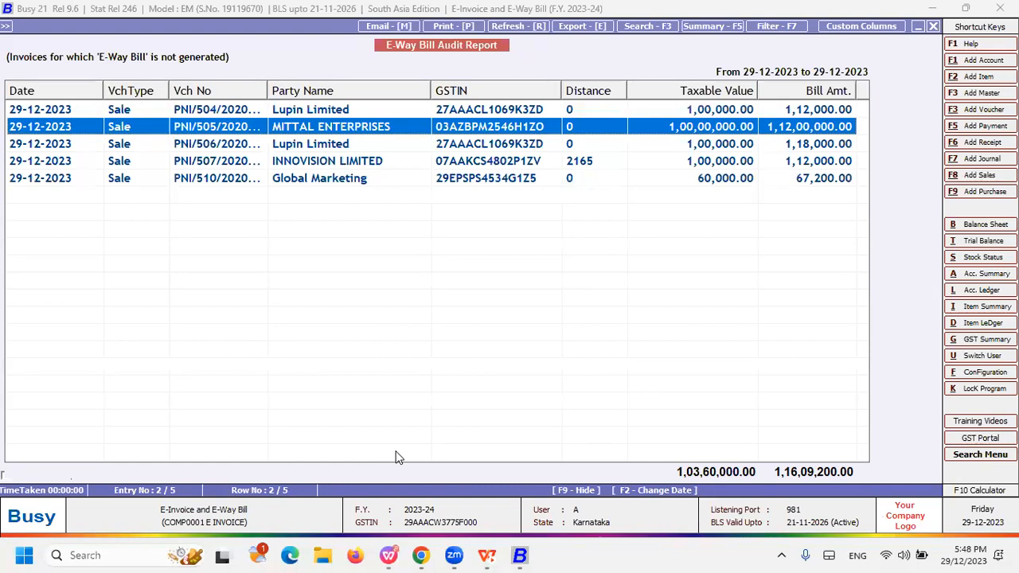
key("Escape")
key("Escape")
- View the E-Invoice Audit Report for 29-12-2023, and close it
key("Down")
key("Return")
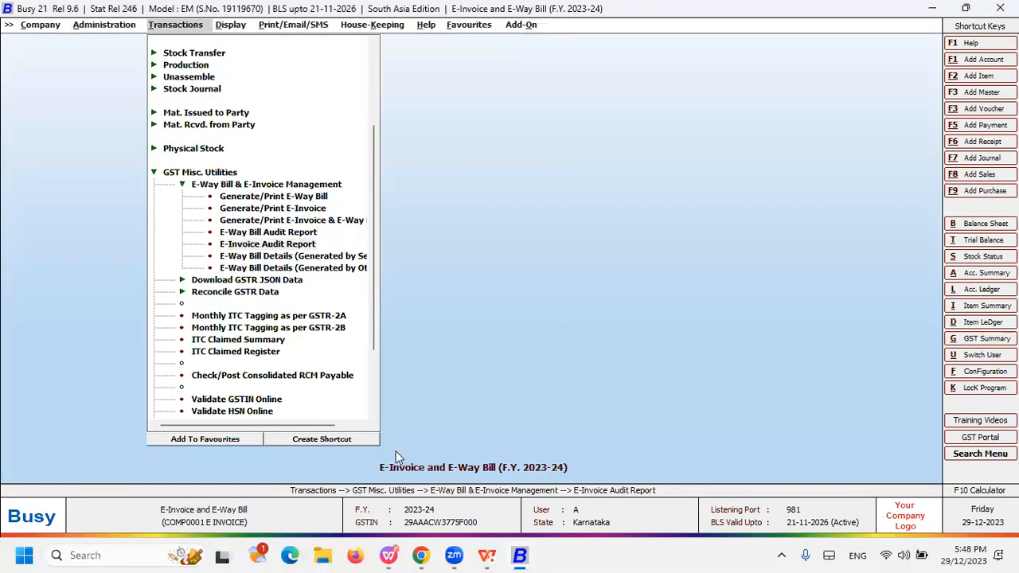
key("F2")
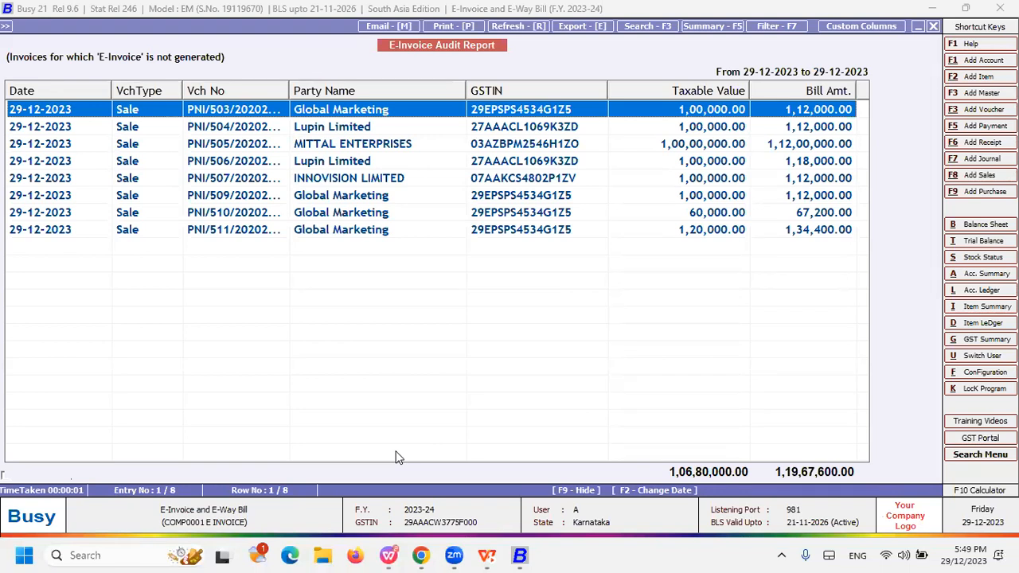
key("Escape")
key("Escape")
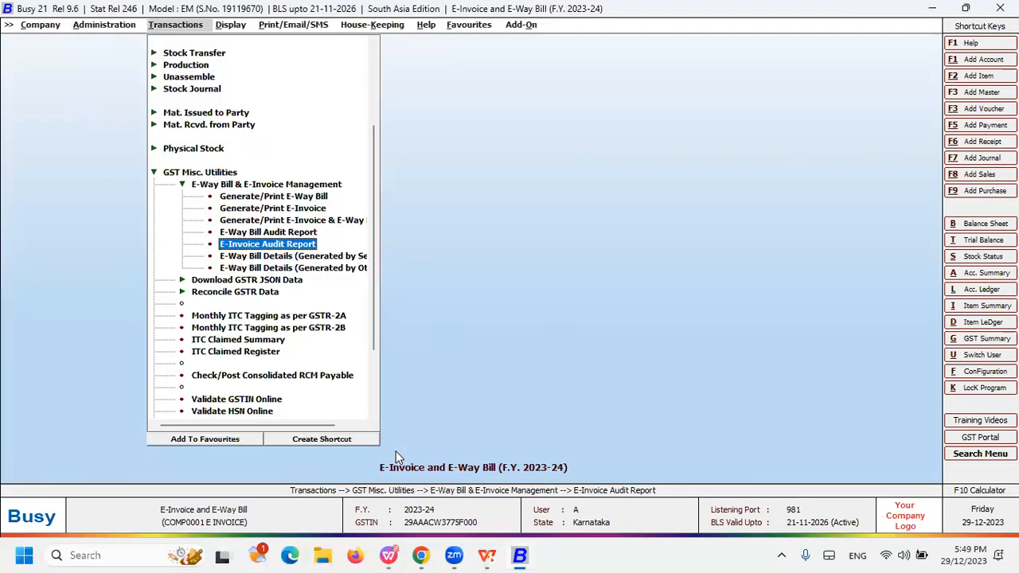
key("Down")
key("Down")
key("Down")
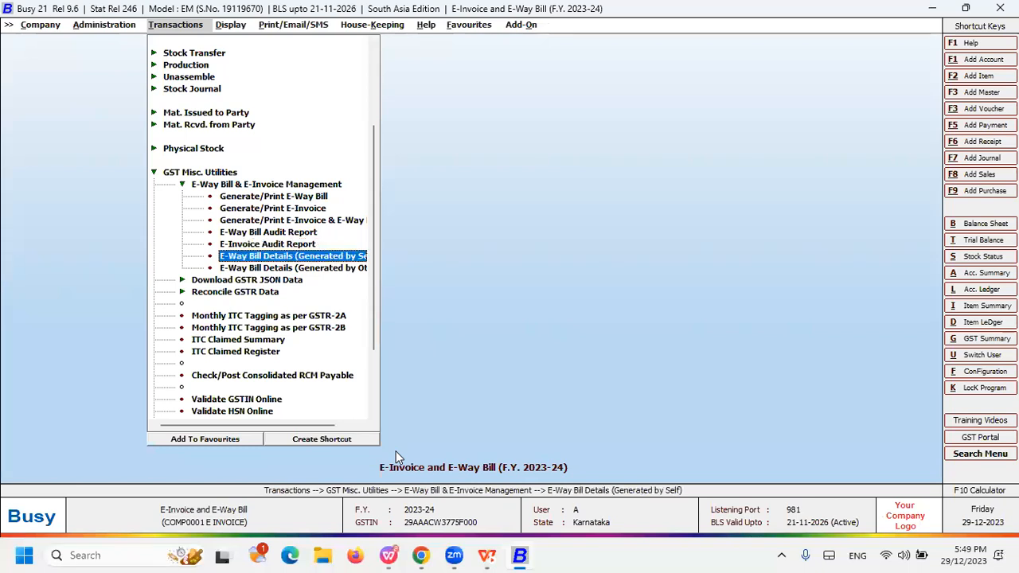
key("Up")
key("Up")
key("Up")
key("Up")
key("Up")
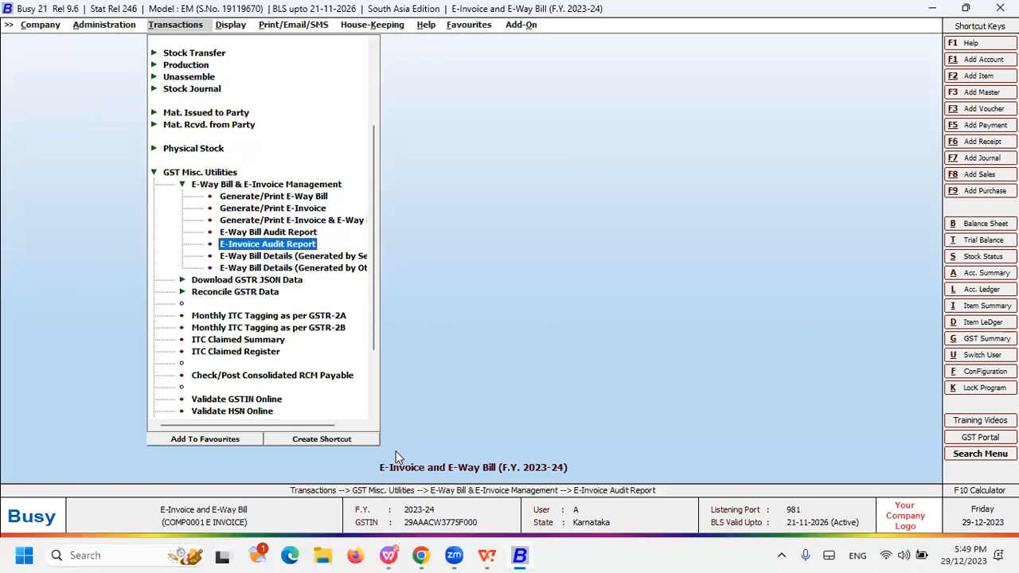
key("Escape")
key("Escape")
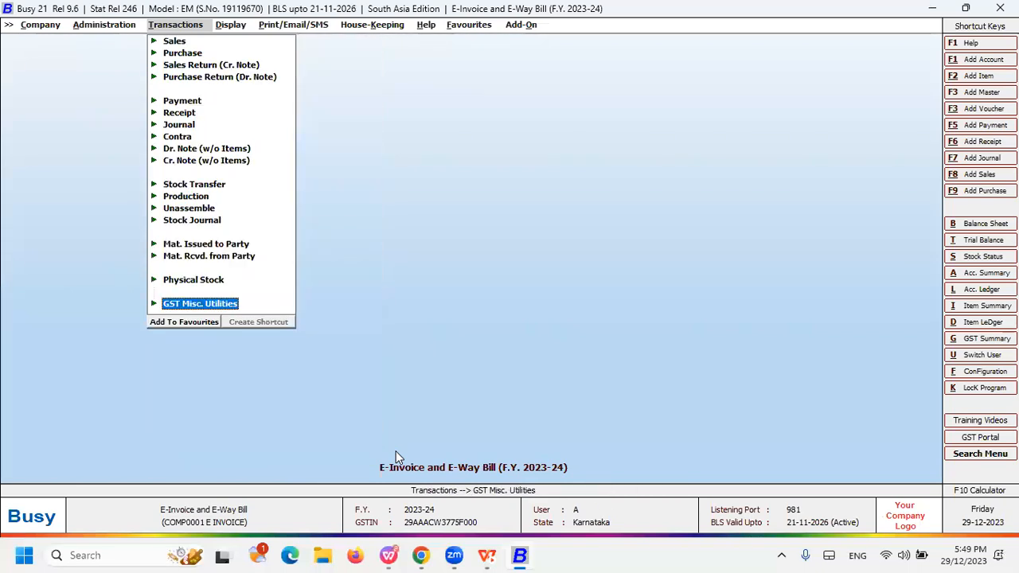
key("Return")
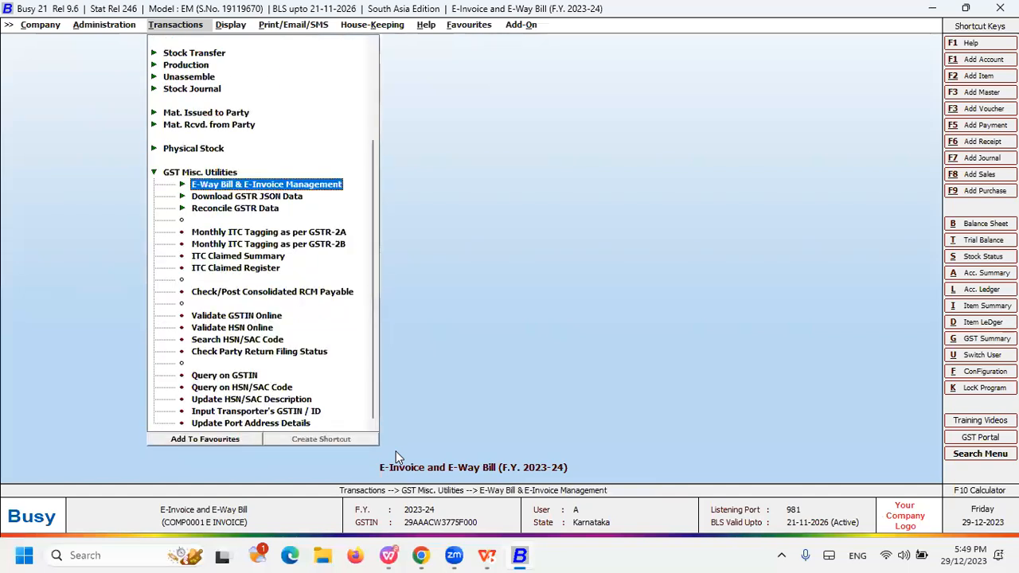
key("Return")
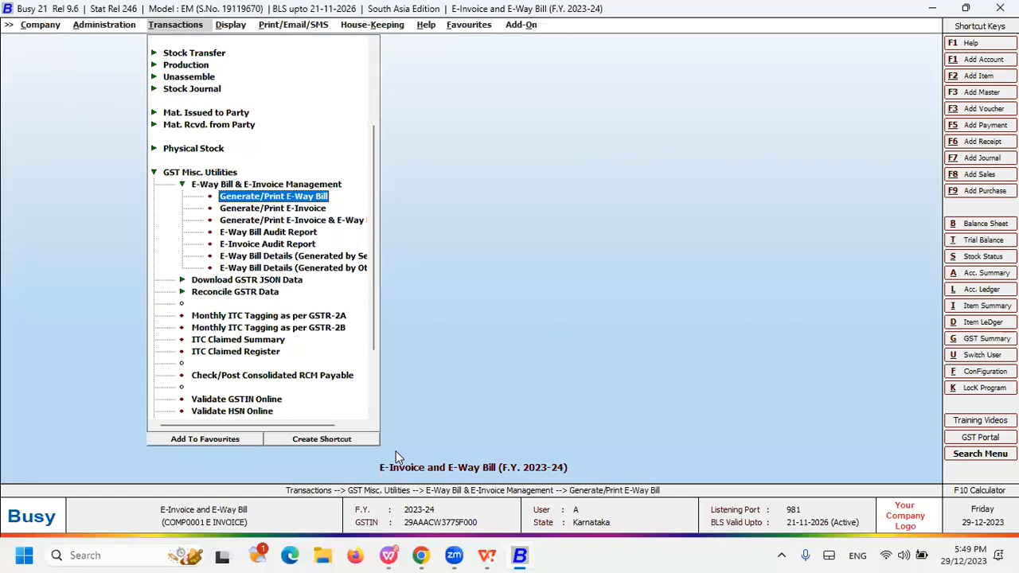
key("Down")
key("Down")
key("Down")
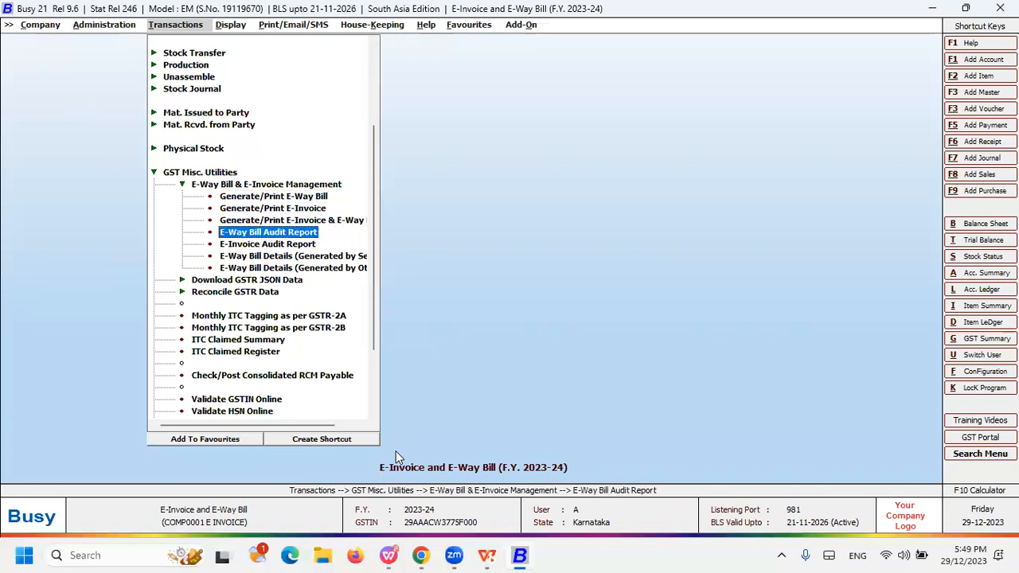
key("Down")
key("Escape")
key("Escape")
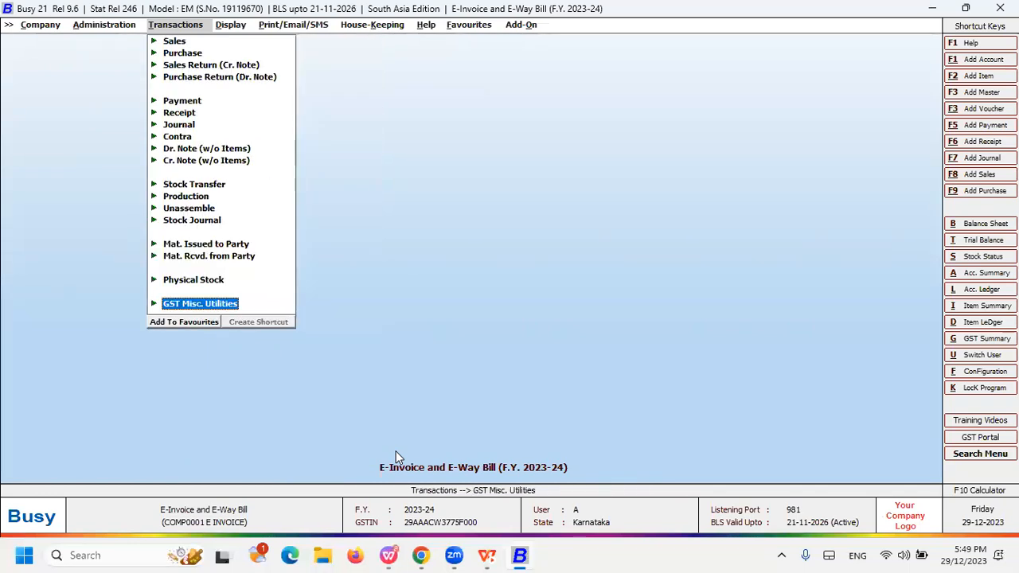
key("Right")
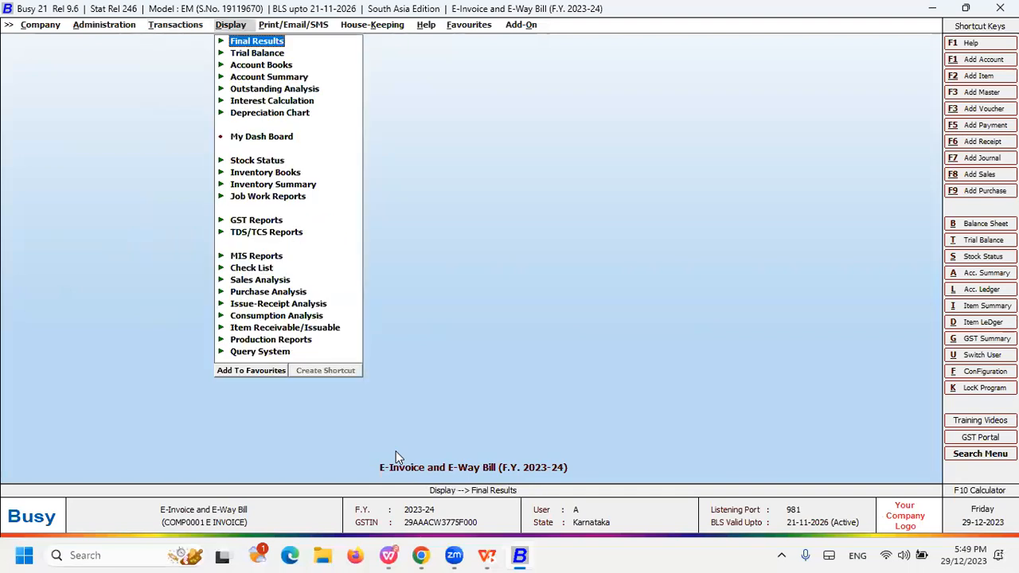
key("Down")
key("Down")
key("Up")
key("Down")
key("Left")
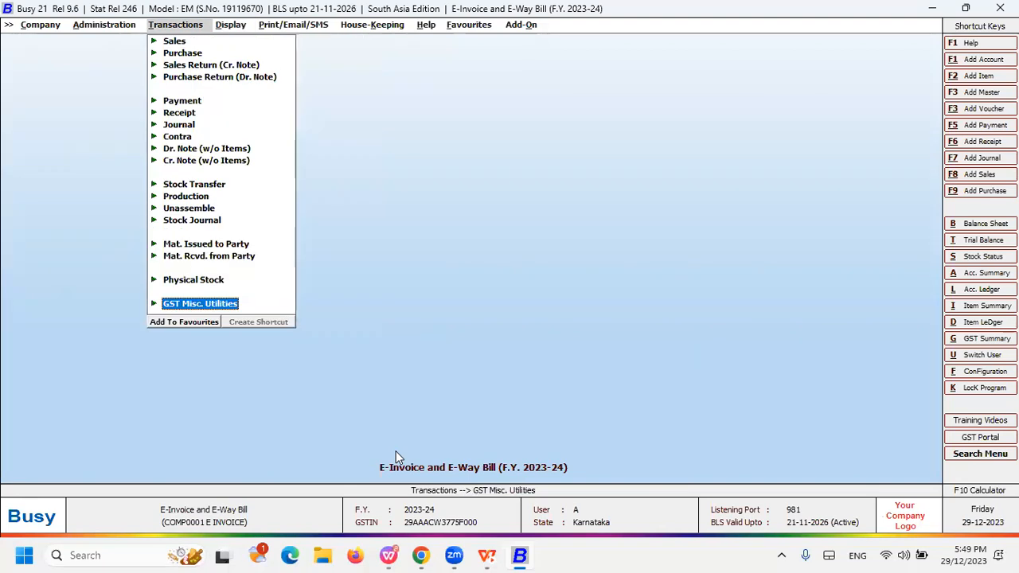
key("Right")
key("Left")
key("Up")
key("Up")
key("Up")
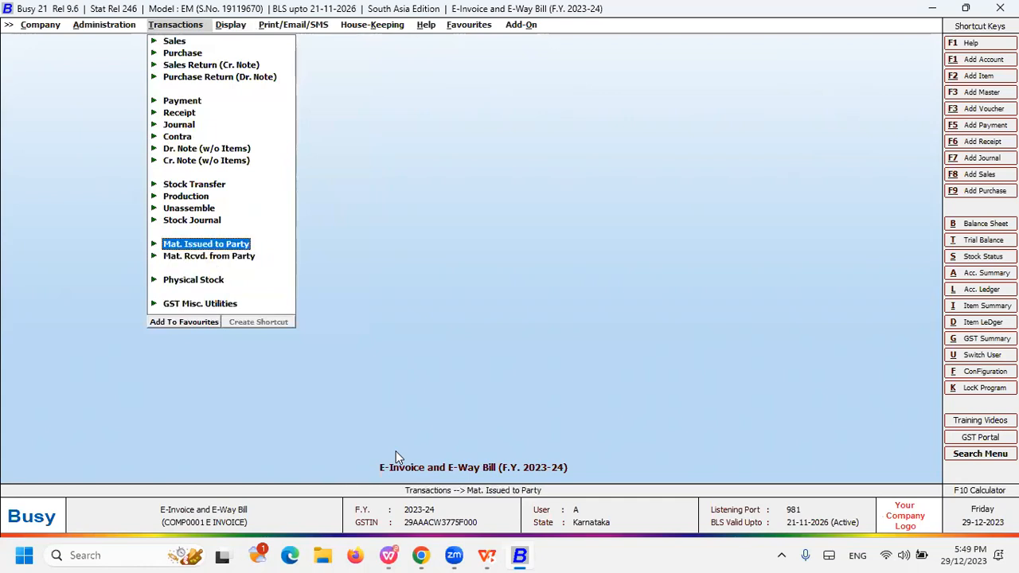
- Open the voucher configuration of the Main series for the Mat. Issued to Party voucher type
key("Return")
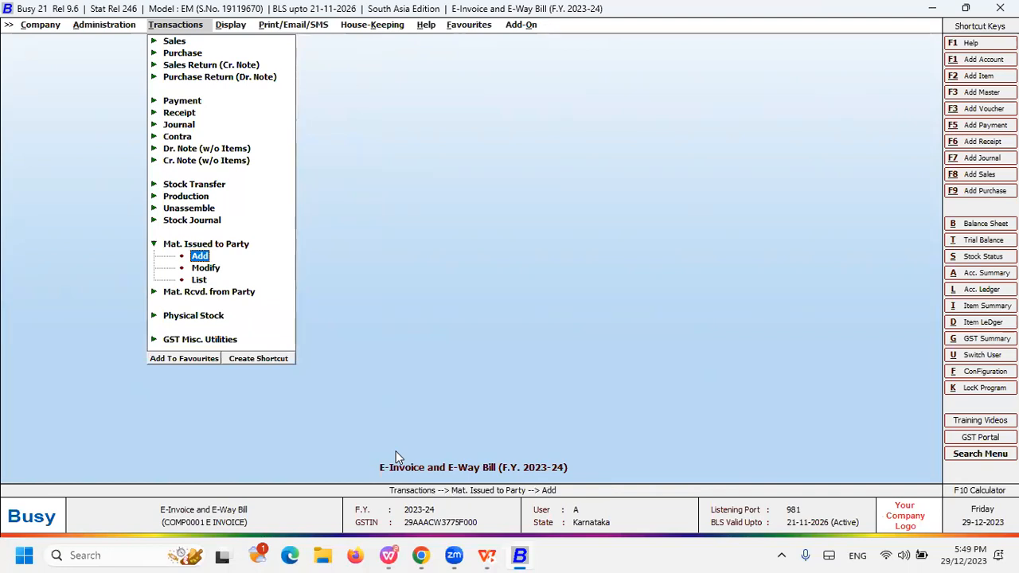
key("Left")
key("Down")
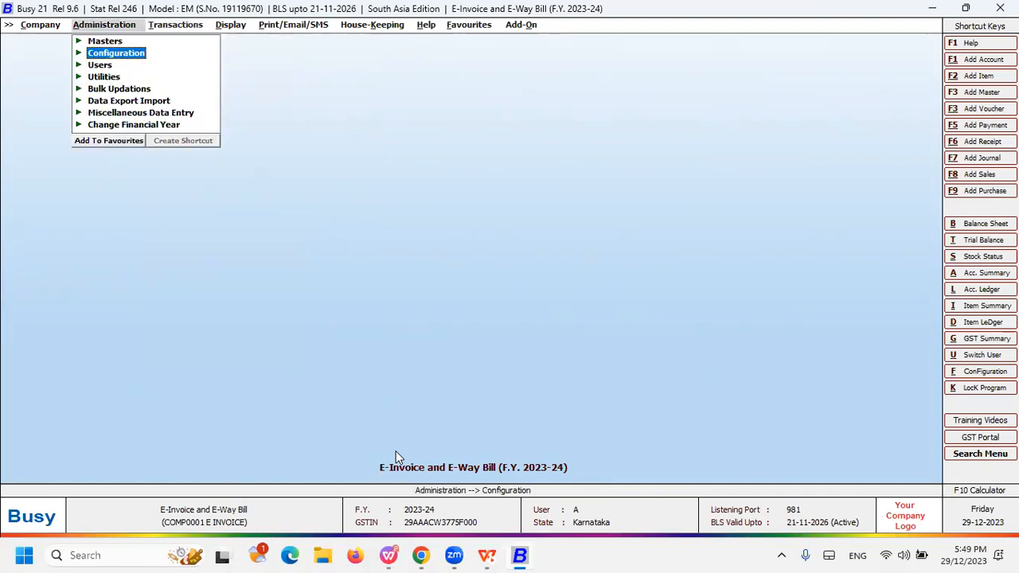
key("Return")
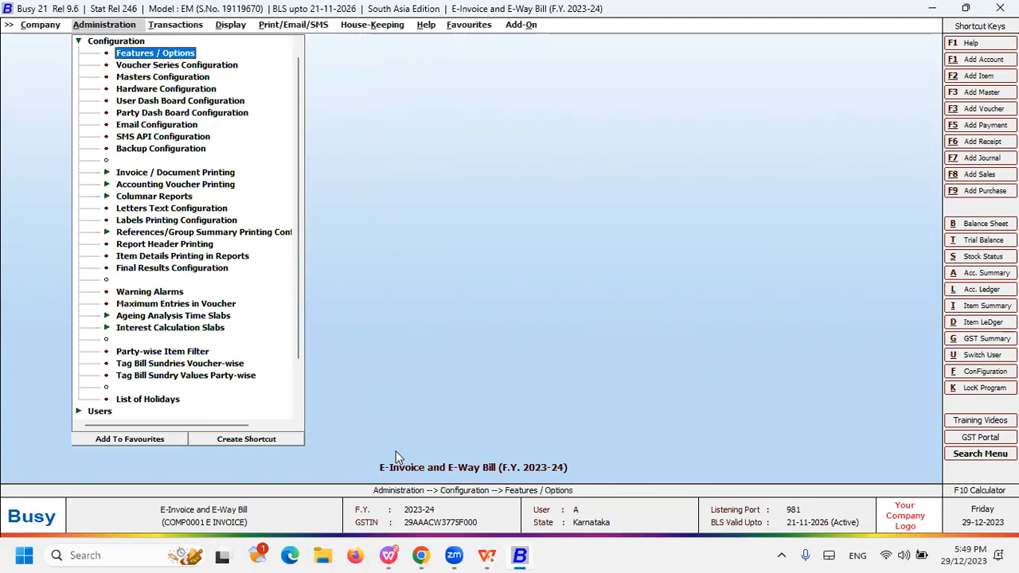
key("Down")
key("Return")
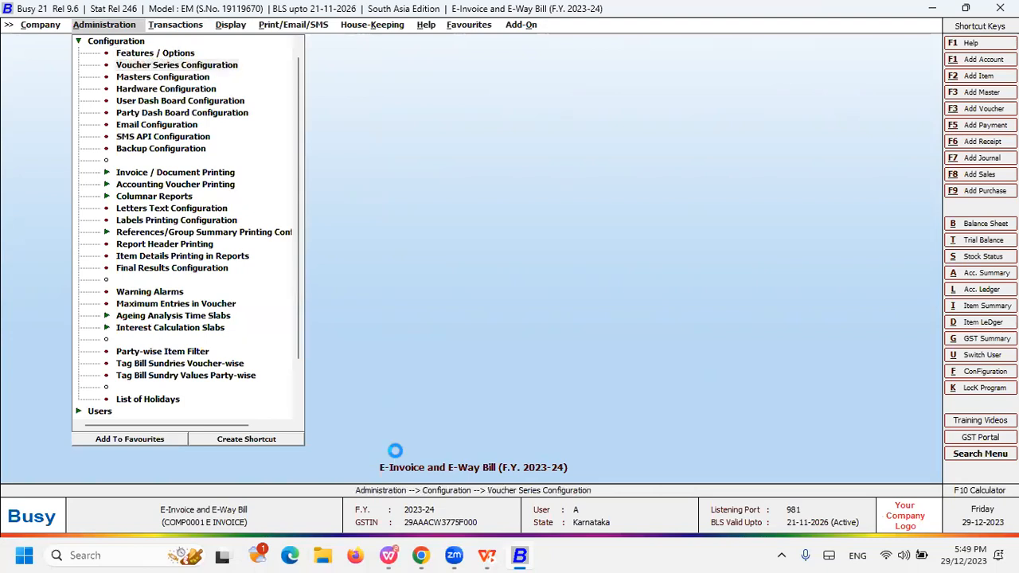
key("Down")
key("Down")
key("Down")
key("Down")
key("Down")
key("Down")
key("Down")
key("Down")
key("Down")
key("Down")
key("Down")
key("Down")
key("Down")
key("Down")
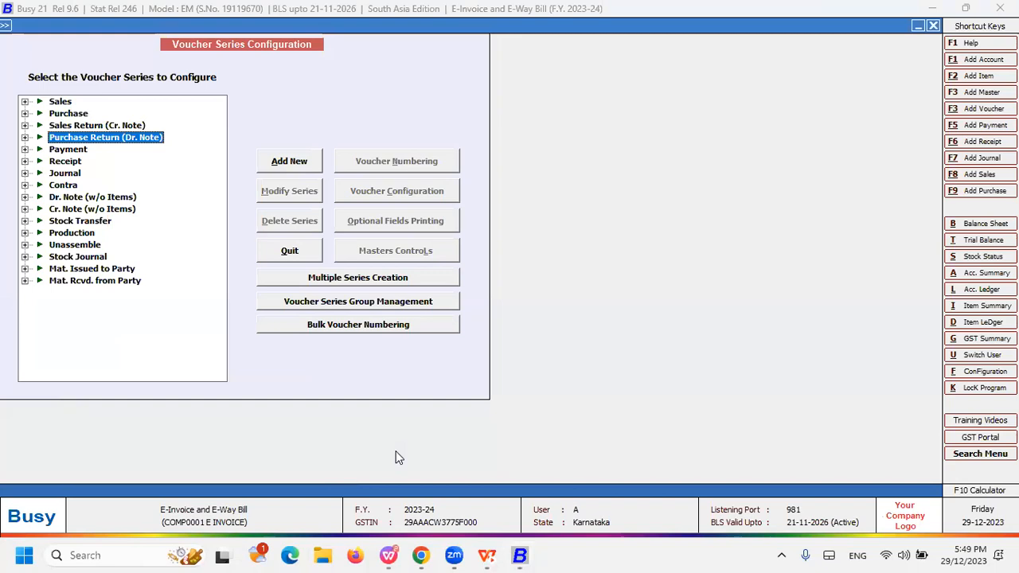
key("Return")
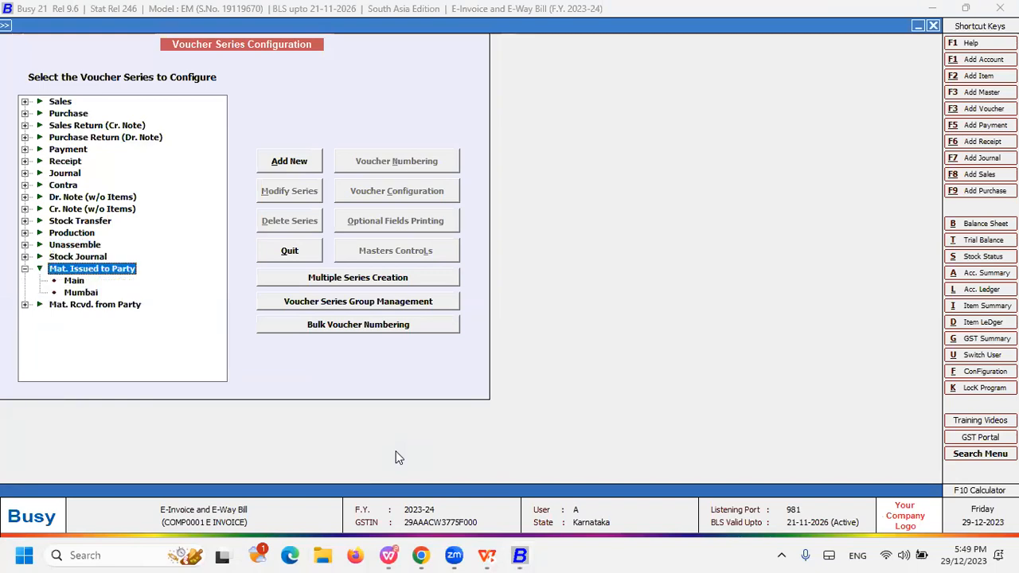
key("Down")
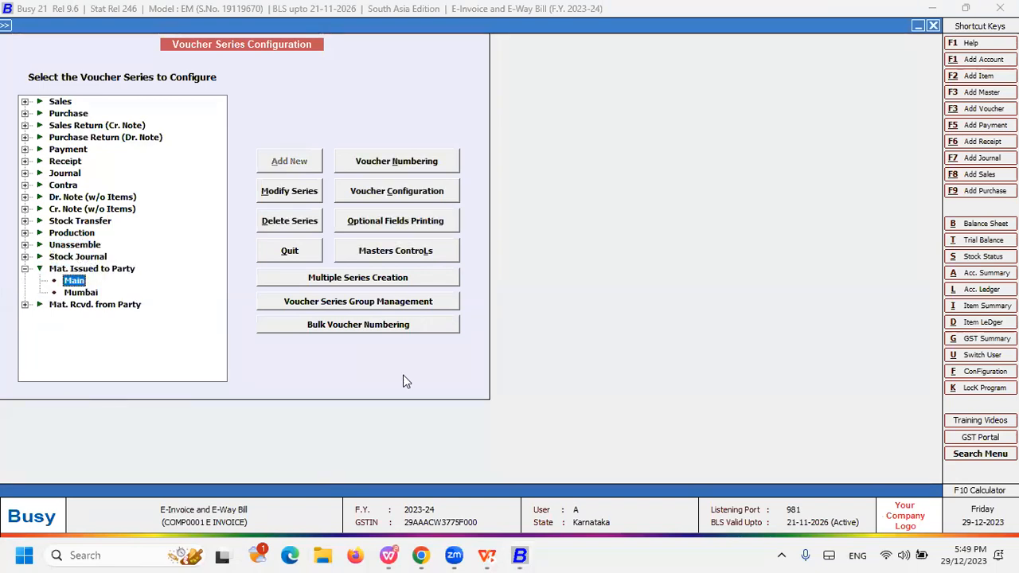
left_click(407, 194)
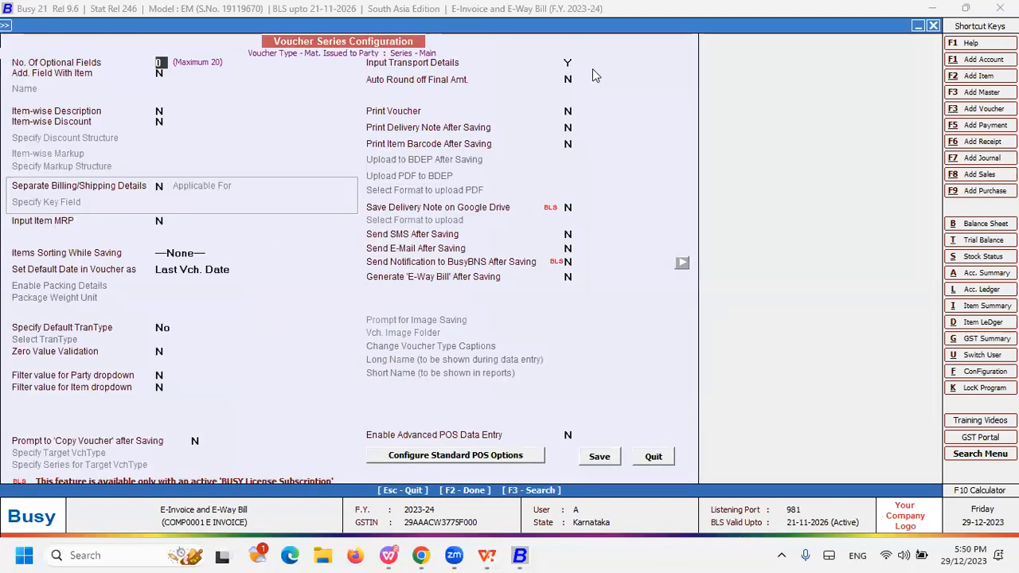
- Enable e-way bill generation after saving for this series, keep delivery note printing off, and save the configuration
left_click(568, 62)
key("Down")
key("Down")
key("Down")
key("Down")
key("Down")
key("Up")
key("Up")
key("Up")
key("Up")
key("Up")
key("Down")
key("Down")
key("Down")
key("Down")
key("Down")
key("Down")
key("Down")
key("Down")
key("y")
left_click(567, 207)
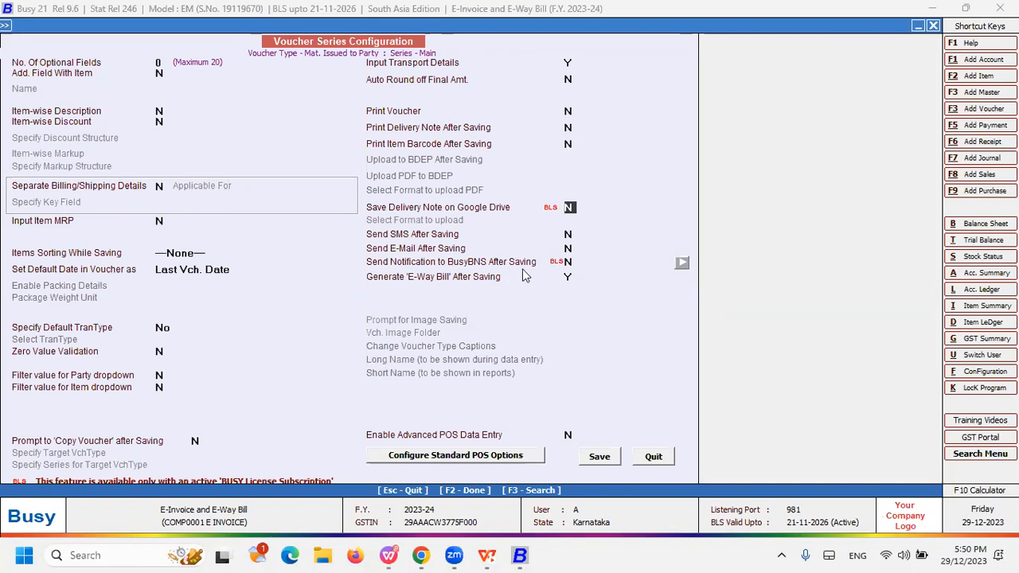
left_click(568, 128)
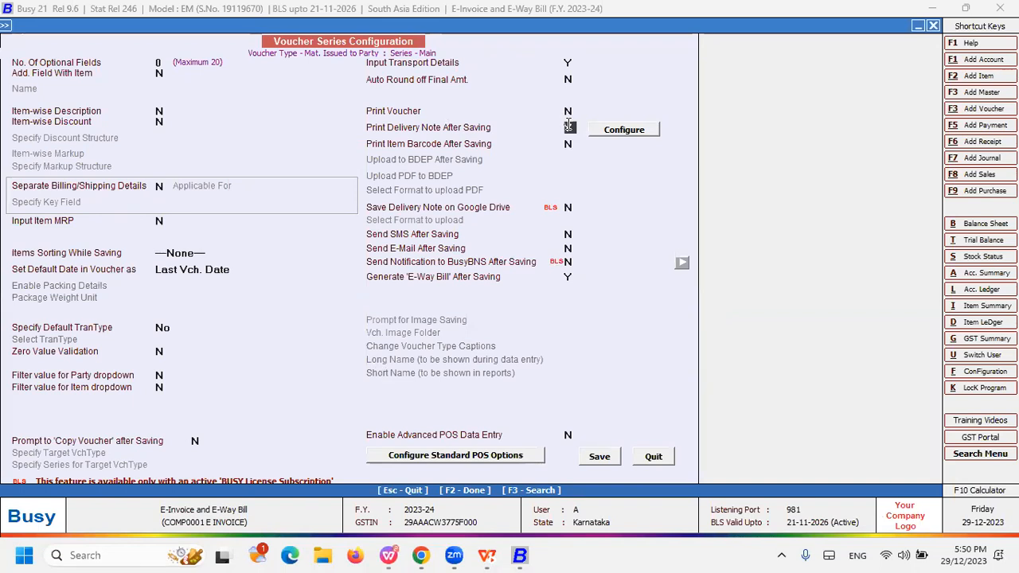
type("N")
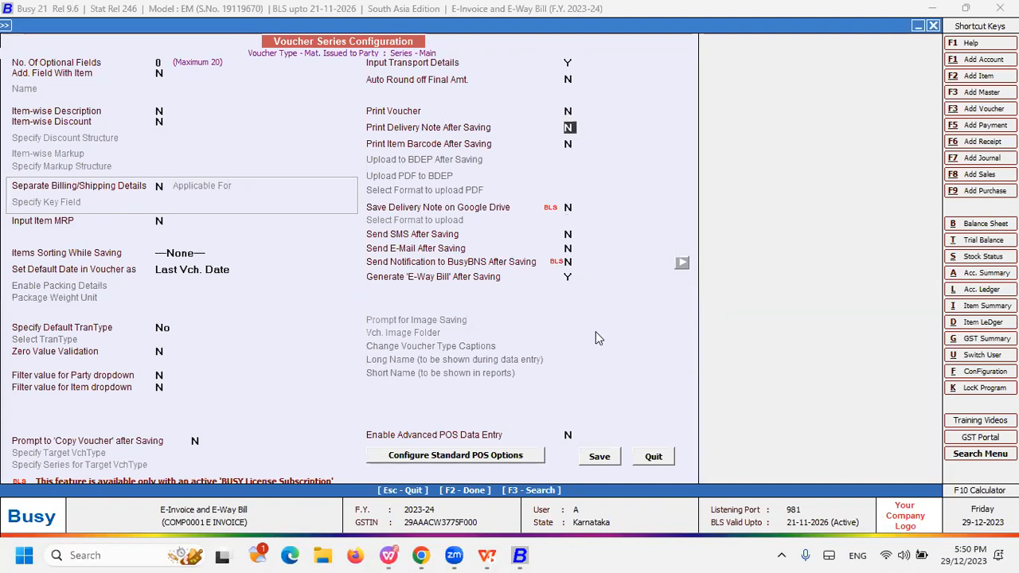
left_click(613, 459)
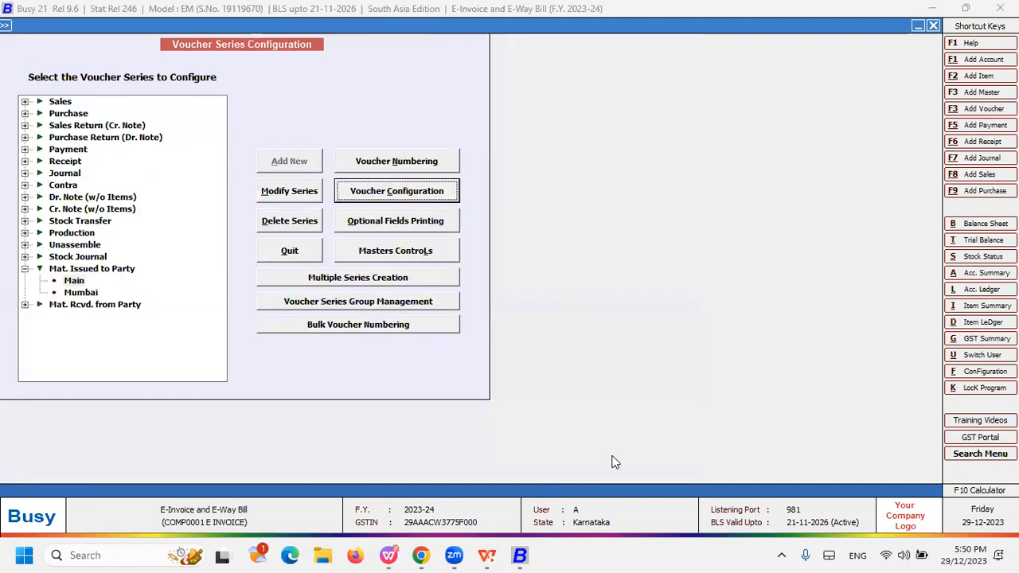
key("Escape")
key("Right")
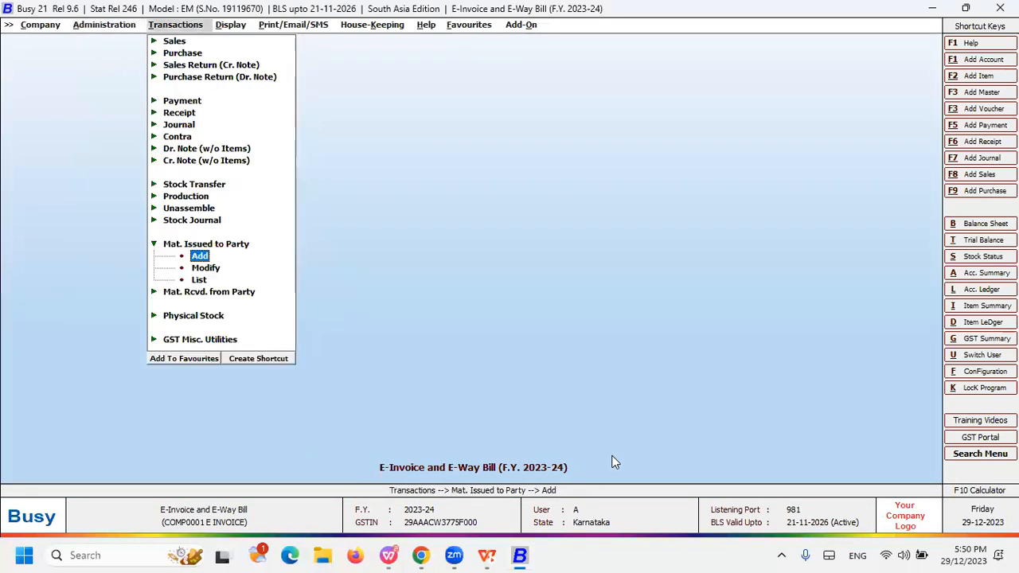
- Review the transport, invoice printing, e-way bill and e-invoice settings of the Sales Main series, and leave without saving
key("Left")
key("Return")
key("Down")
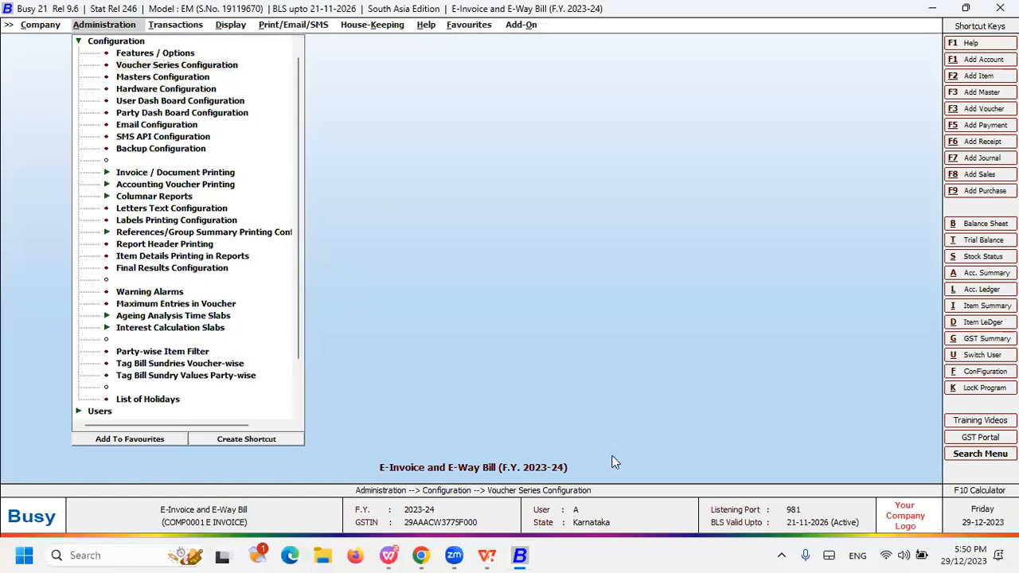
key("Return")
key("Return")
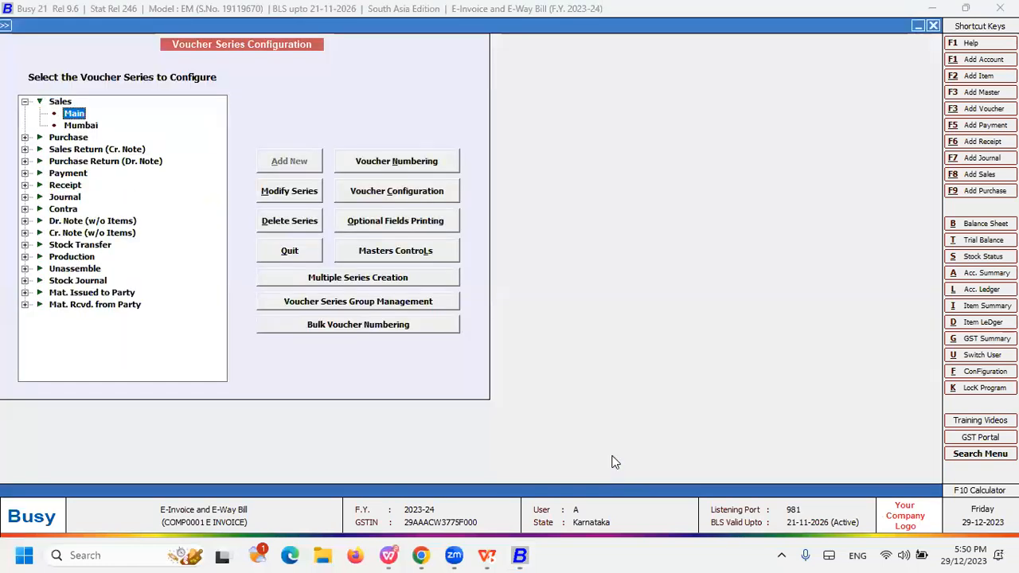
left_click(372, 194)
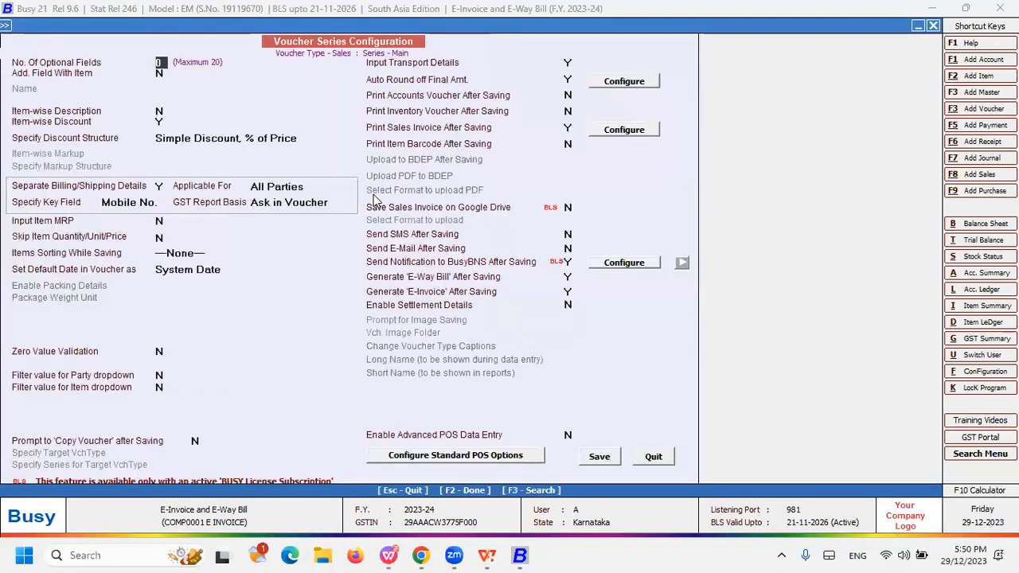
left_click(569, 63)
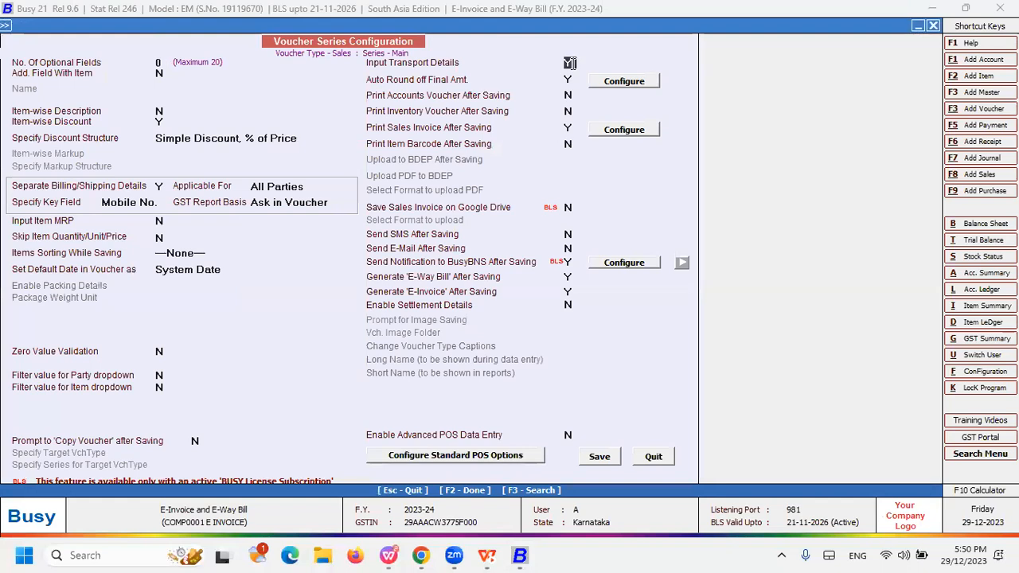
left_click(569, 128)
left_click(568, 261)
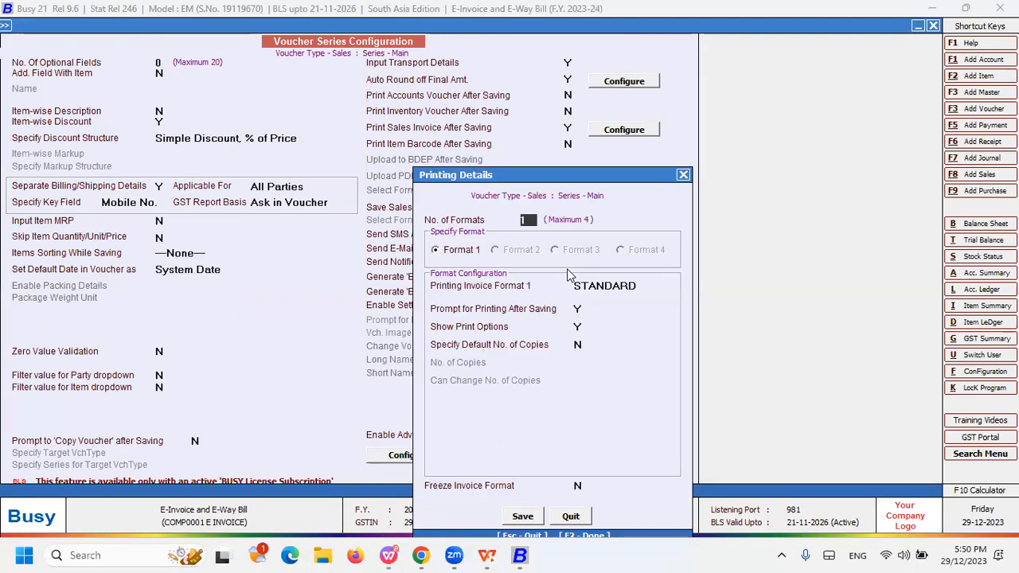
key("Escape")
left_click(571, 279)
key("Escape")
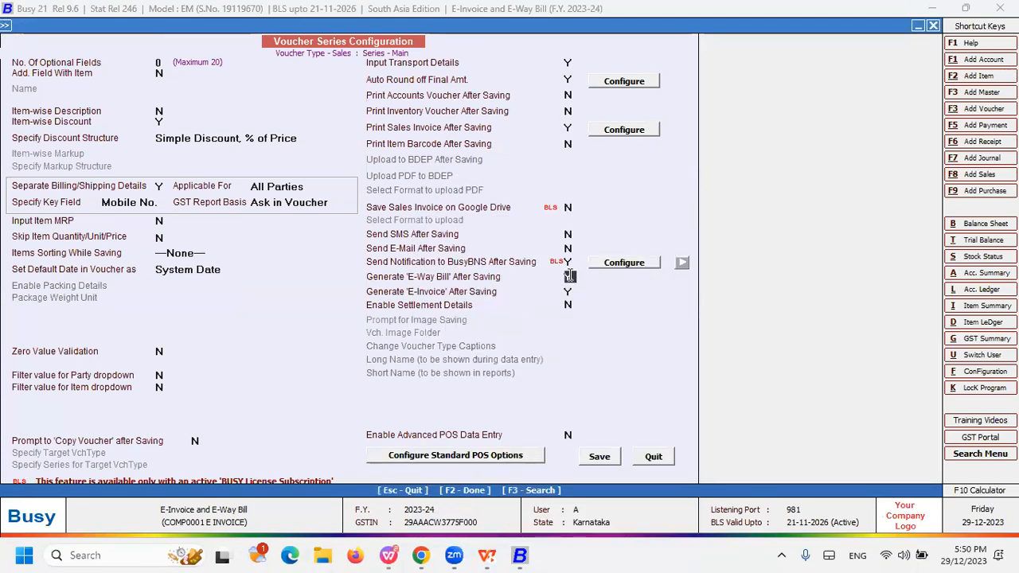
left_click(570, 292)
key("Escape")
key("Escape")
- Start a Mat. Issued to Party voucher in series Main, type Issued for Job Work, with party Global Marketing and material centre Delhi
key("Right")
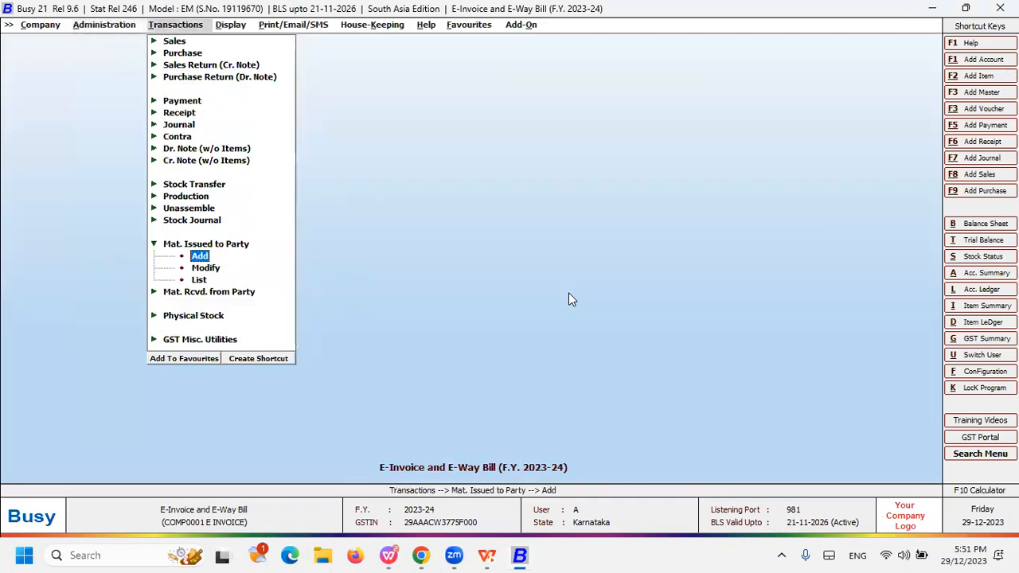
key("Return")
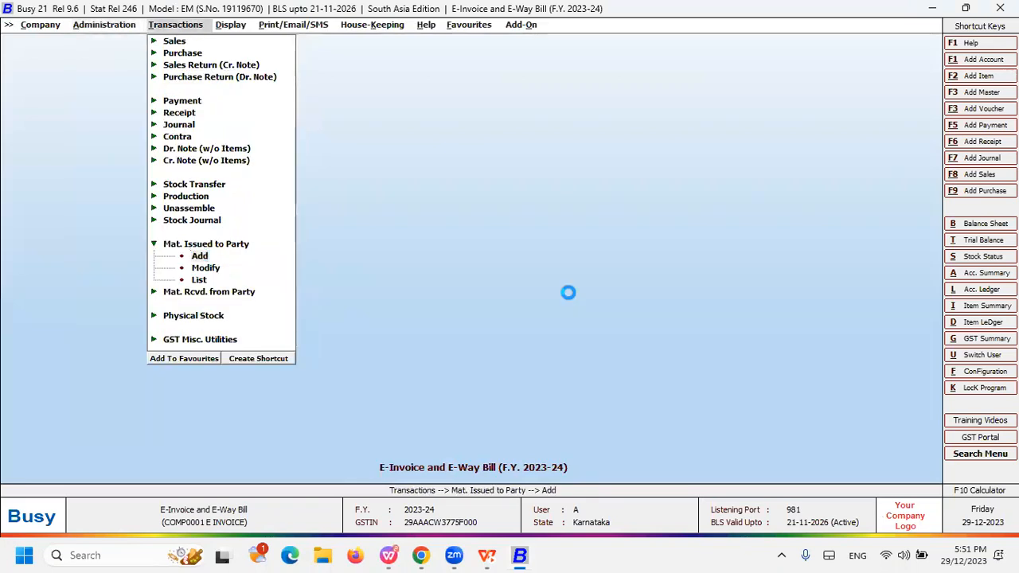
key("Return")
key("Return")
key("Return")
key("Up")
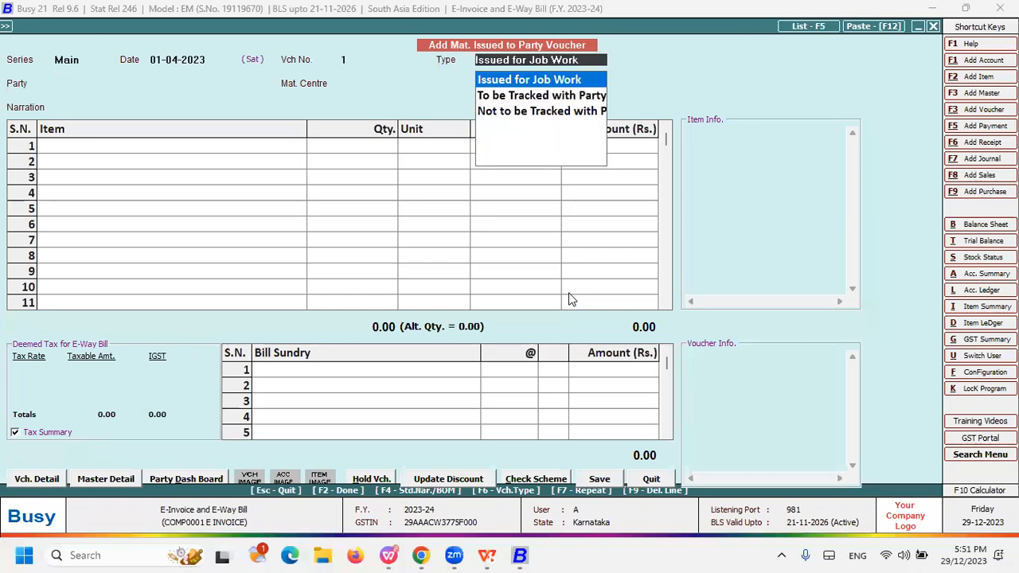
key("Return")
key("space")
key("Down")
key("Down")
key("Down")
key("Down")
key("Down")
key("Down")
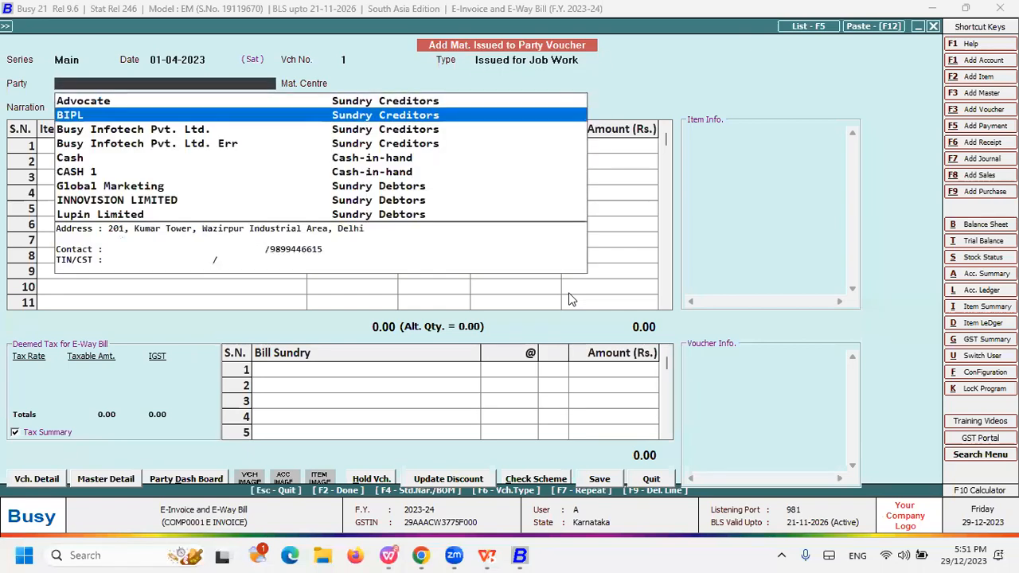
key("Return")
key("Return")
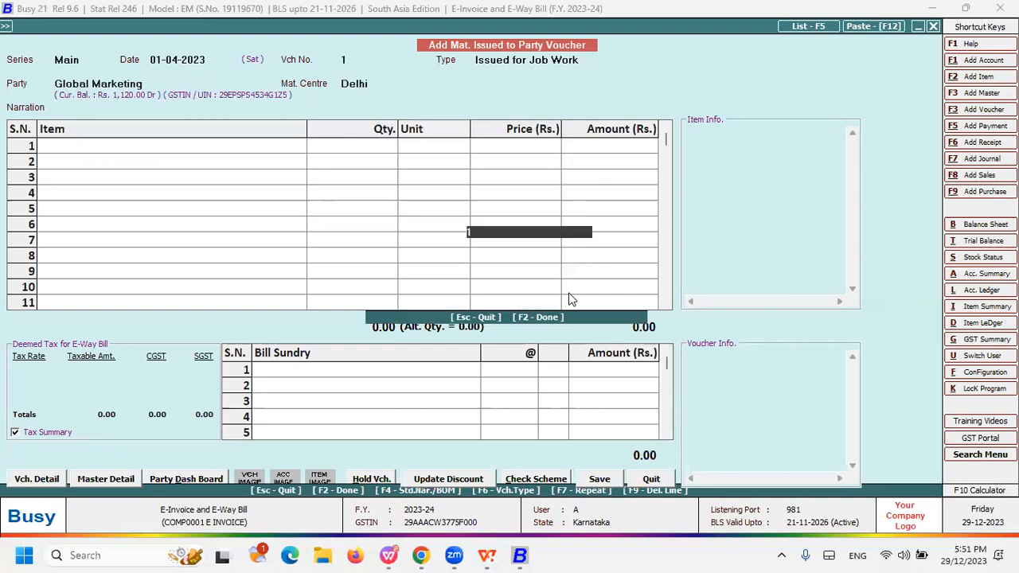
key("Return")
- Add 1 Pcs. of Bagguase Board at a price of 100 to the voucher
key("Return")
key("Down")
key("Return")
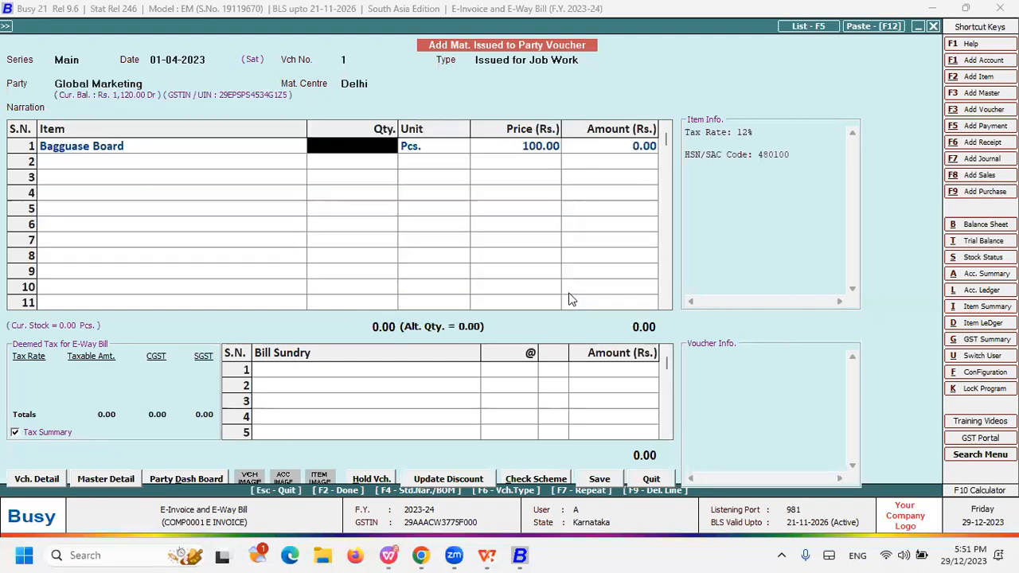
type("1")
key("Return")
key("Return")
key("Return")
key("Return")
key("Return")
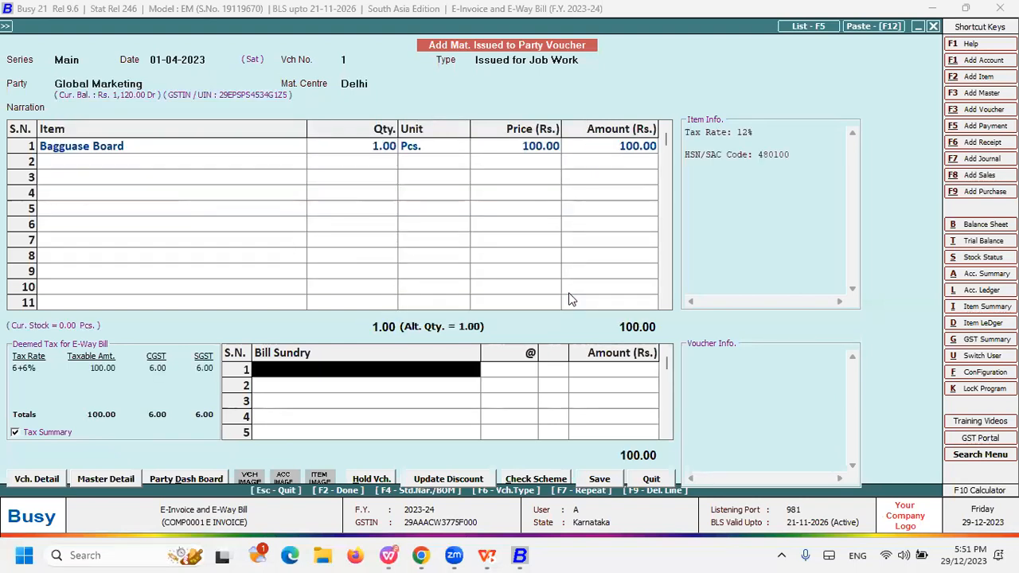
- Bring up the voucher's transport details, choose SELF as the transport, and discard the voucher without saving
key("F2")
key("F2")
key("Return")
key("Return")
key("Return")
key("Return")
key("Return")
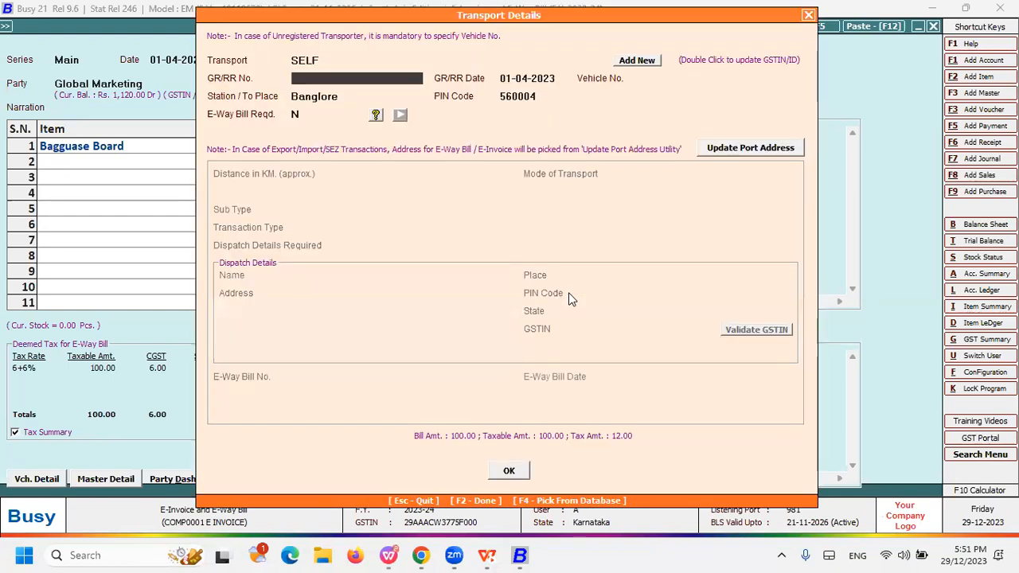
key("Return")
key("Return")
key("Escape")
key("y")
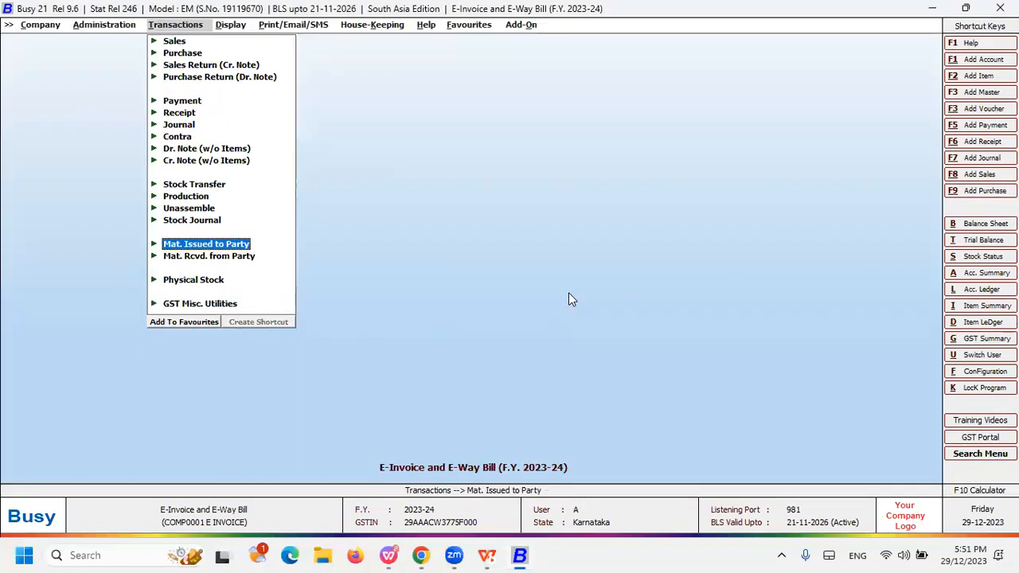